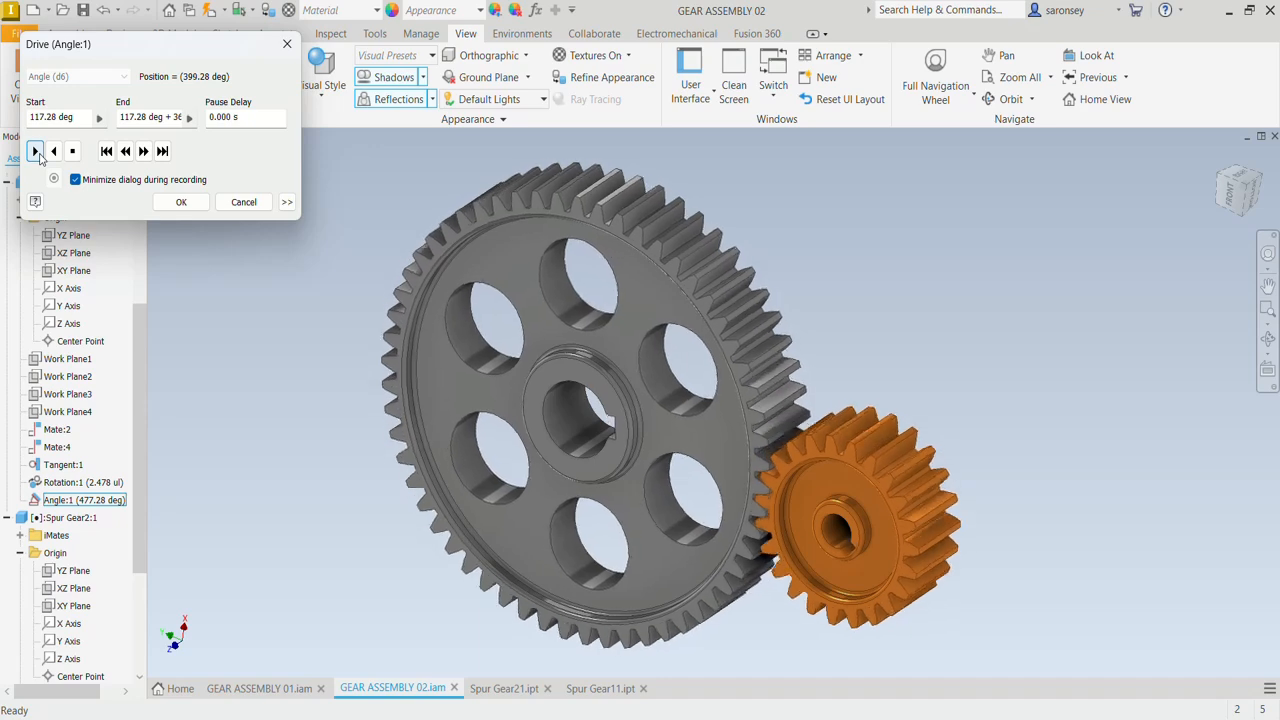
Step: Stop the drive animation of the gears' angle constraint and close the Drive settings
left_click(73, 153)
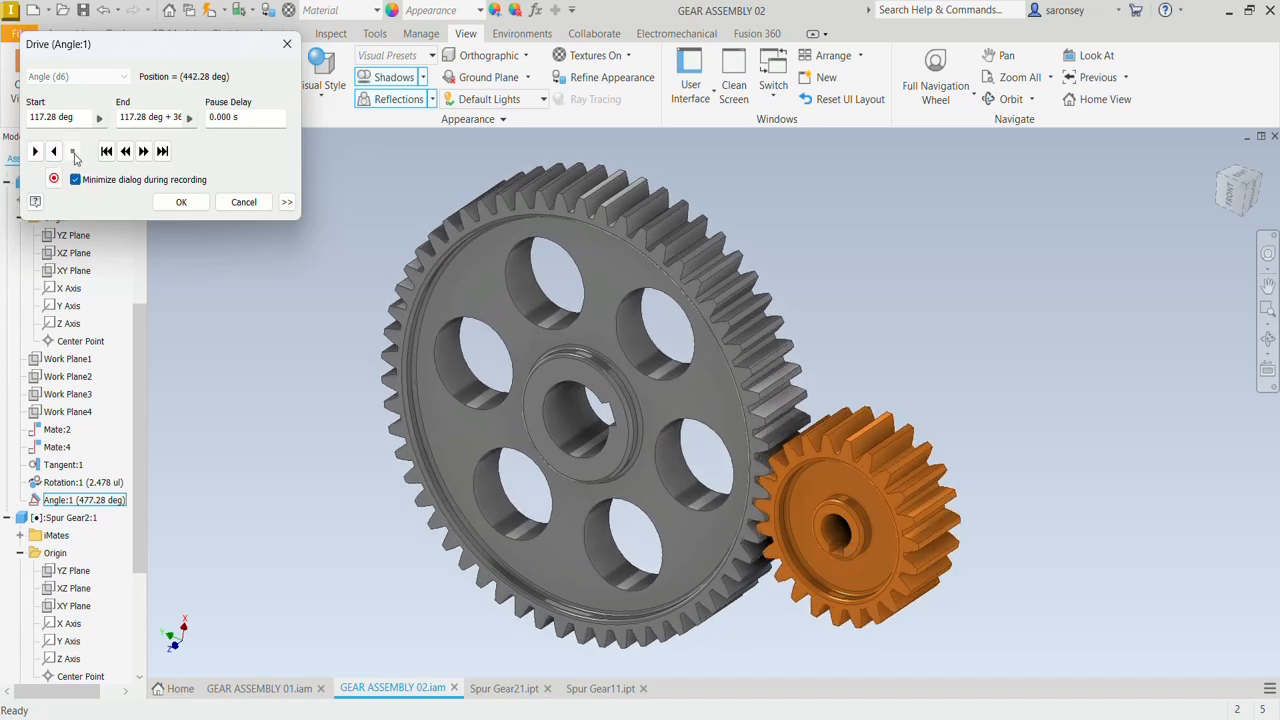
left_click(174, 203)
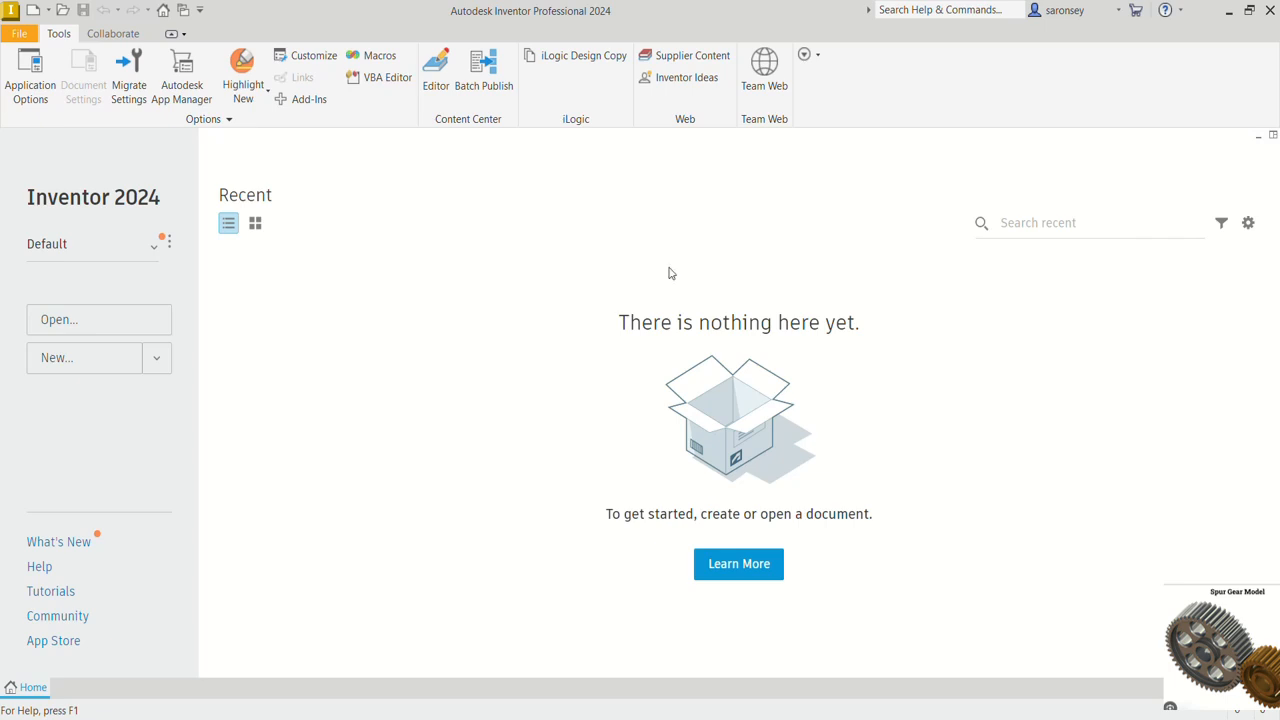
Step: Create a new assembly from the English Standard (in).iam template
left_click(33, 10)
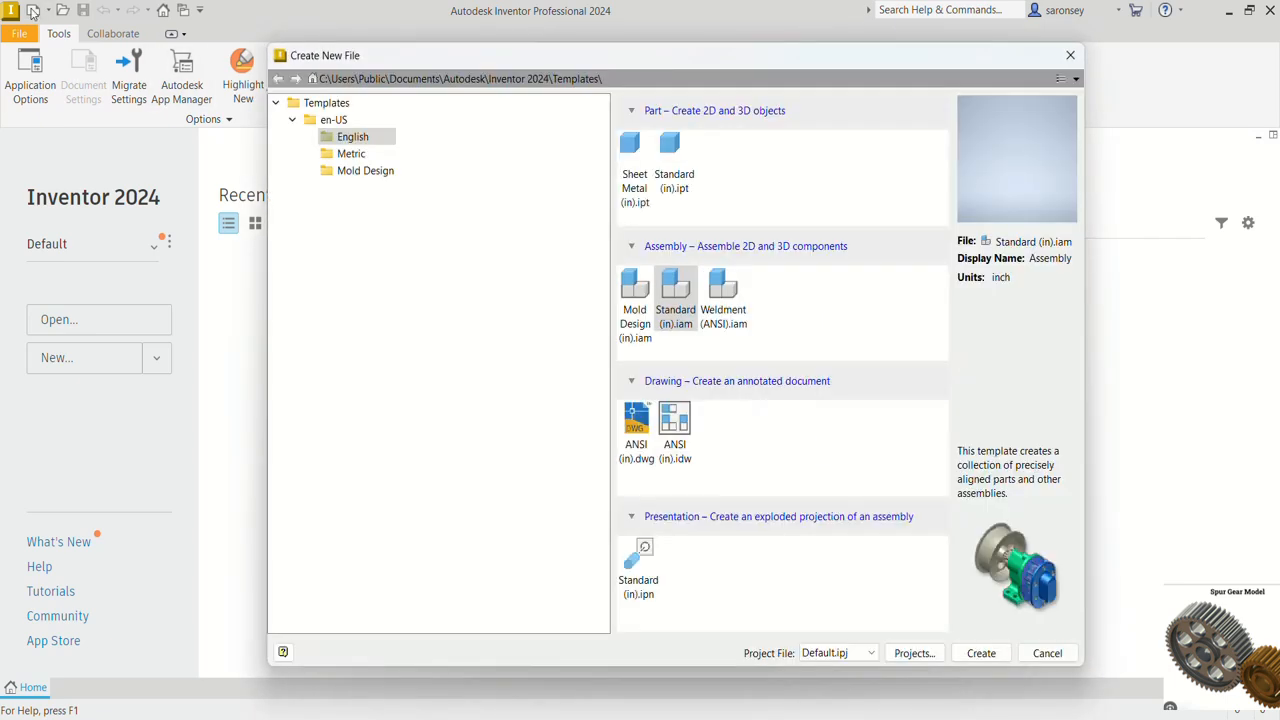
left_click(358, 137)
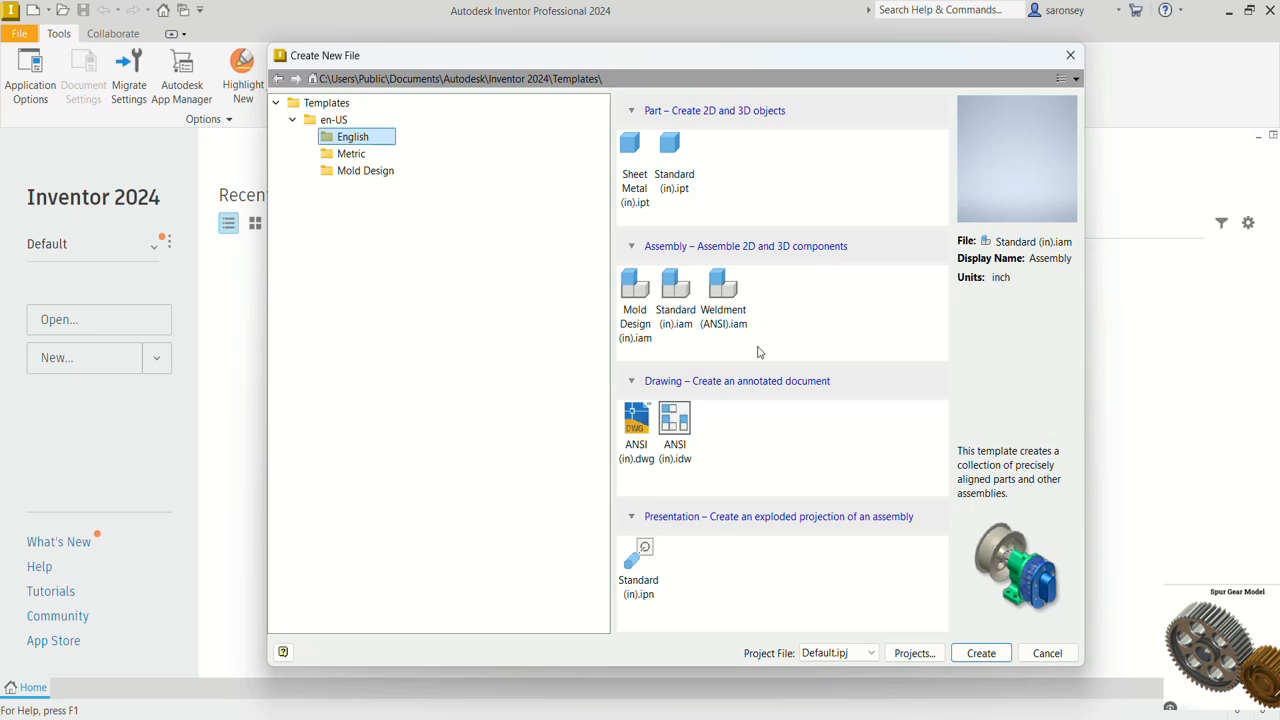
left_click(686, 311)
left_click(972, 655)
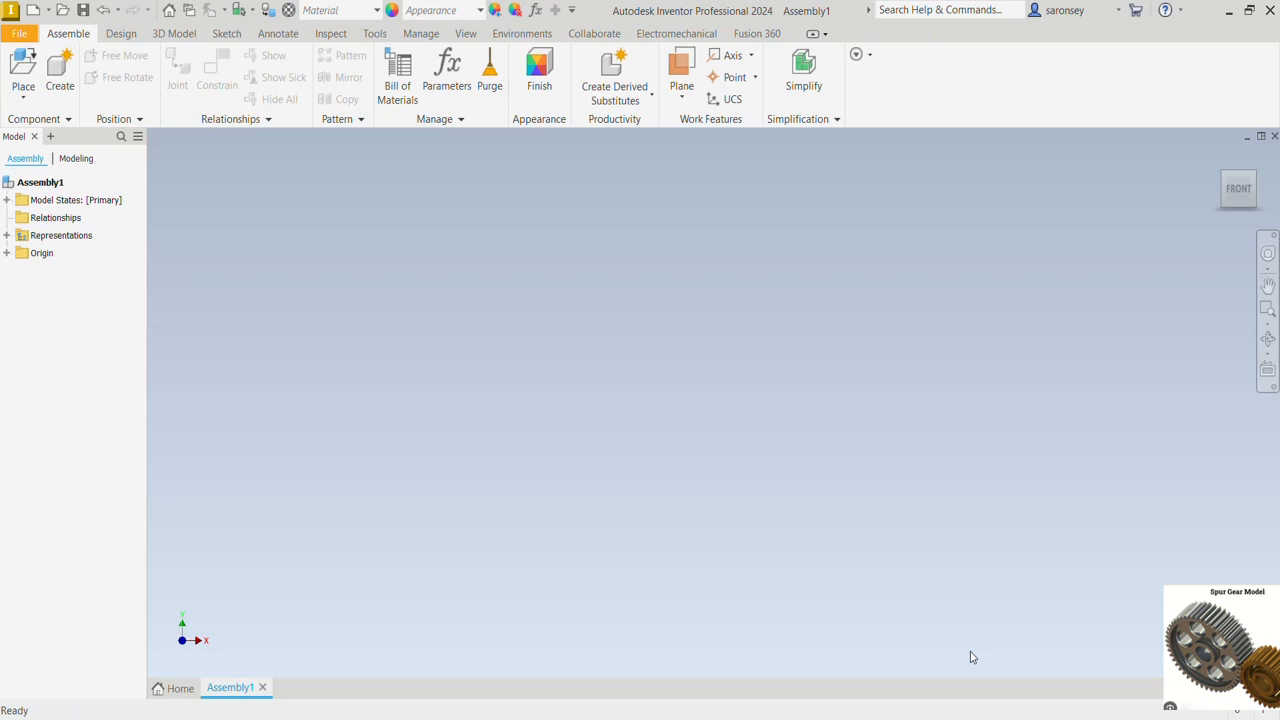
Step: Start the Spur Gear generator and save the assembly as GEAR ASSEMBLY 01 in the SPURE GEAR TUTORIAL folder
left_click(40, 182)
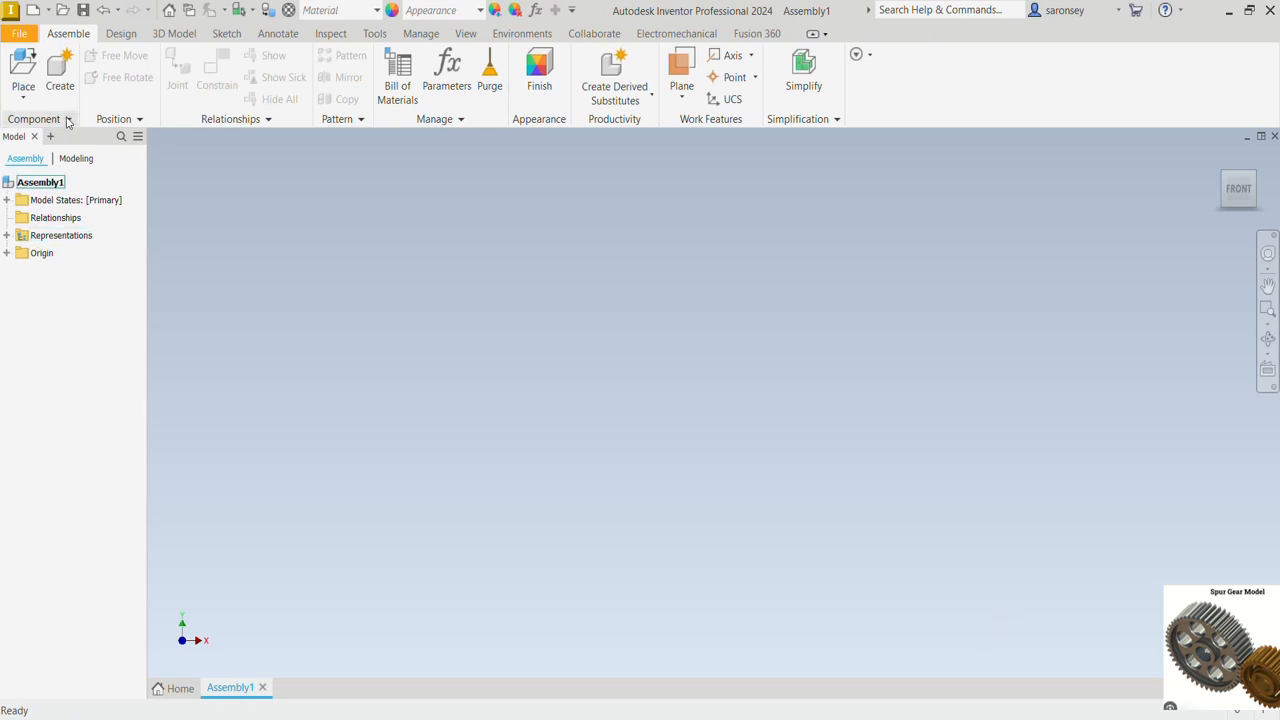
left_click(110, 38)
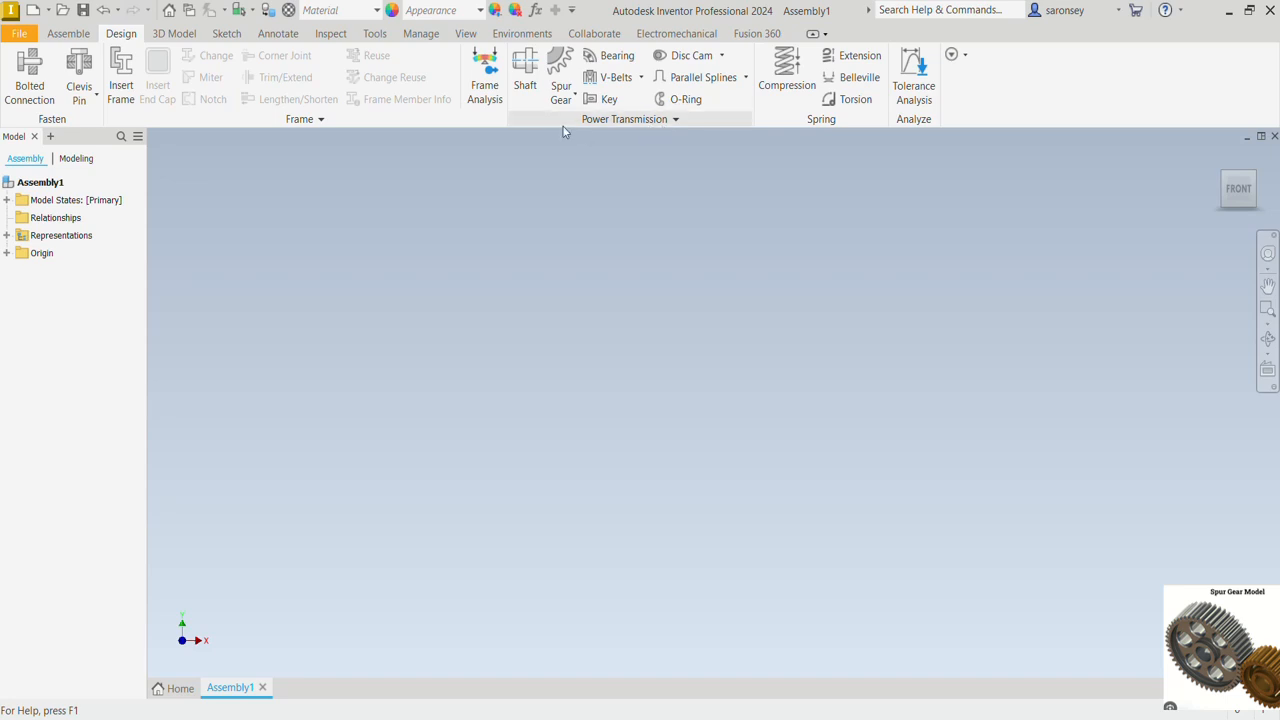
left_click(568, 100)
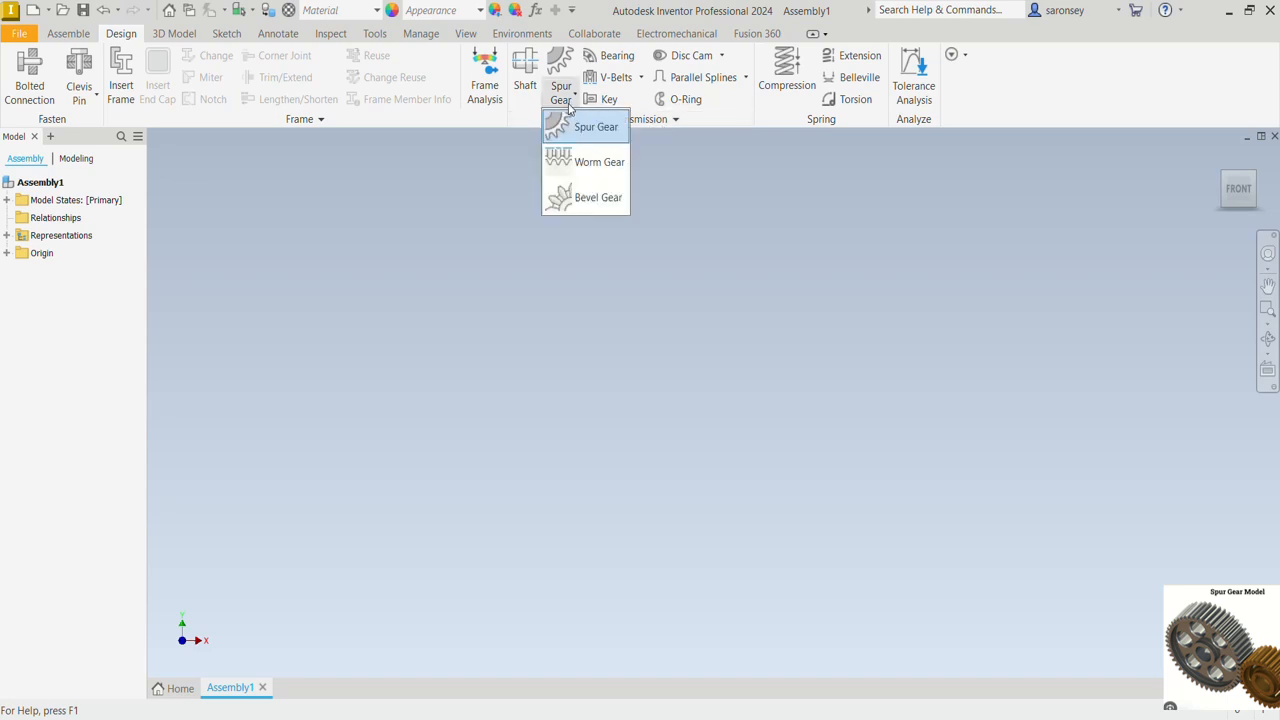
left_click(580, 124)
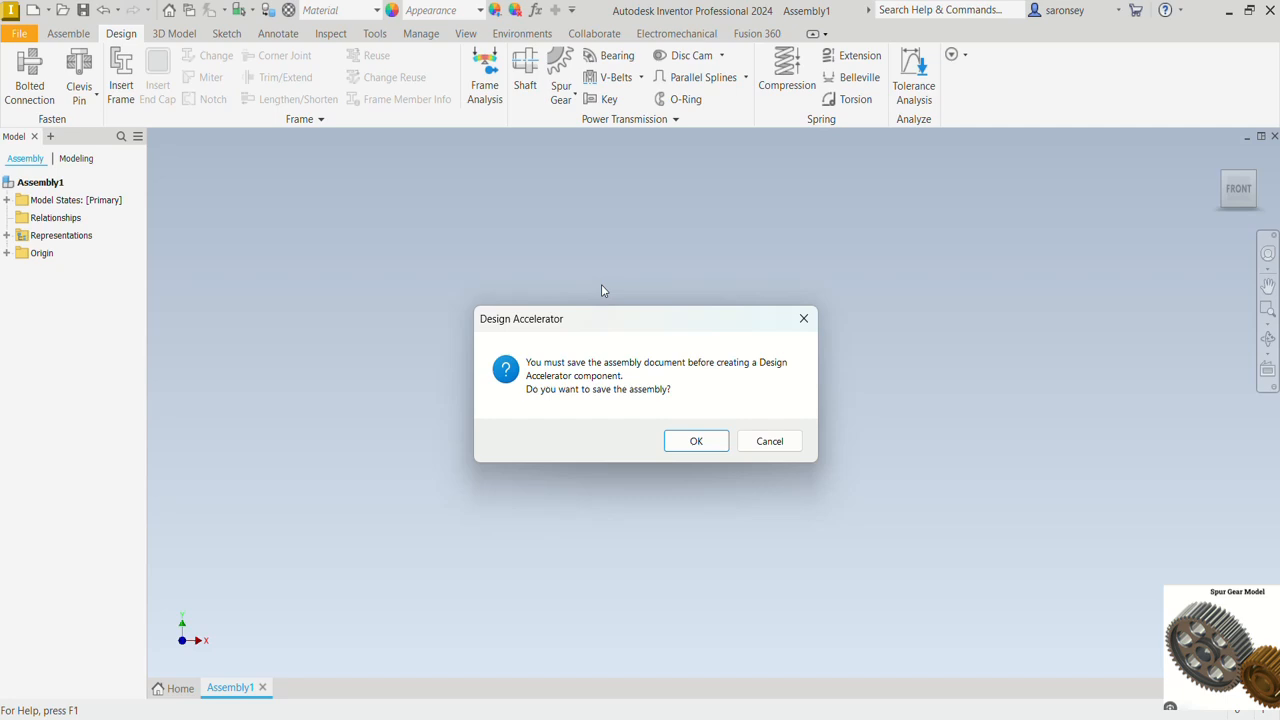
left_click(700, 446)
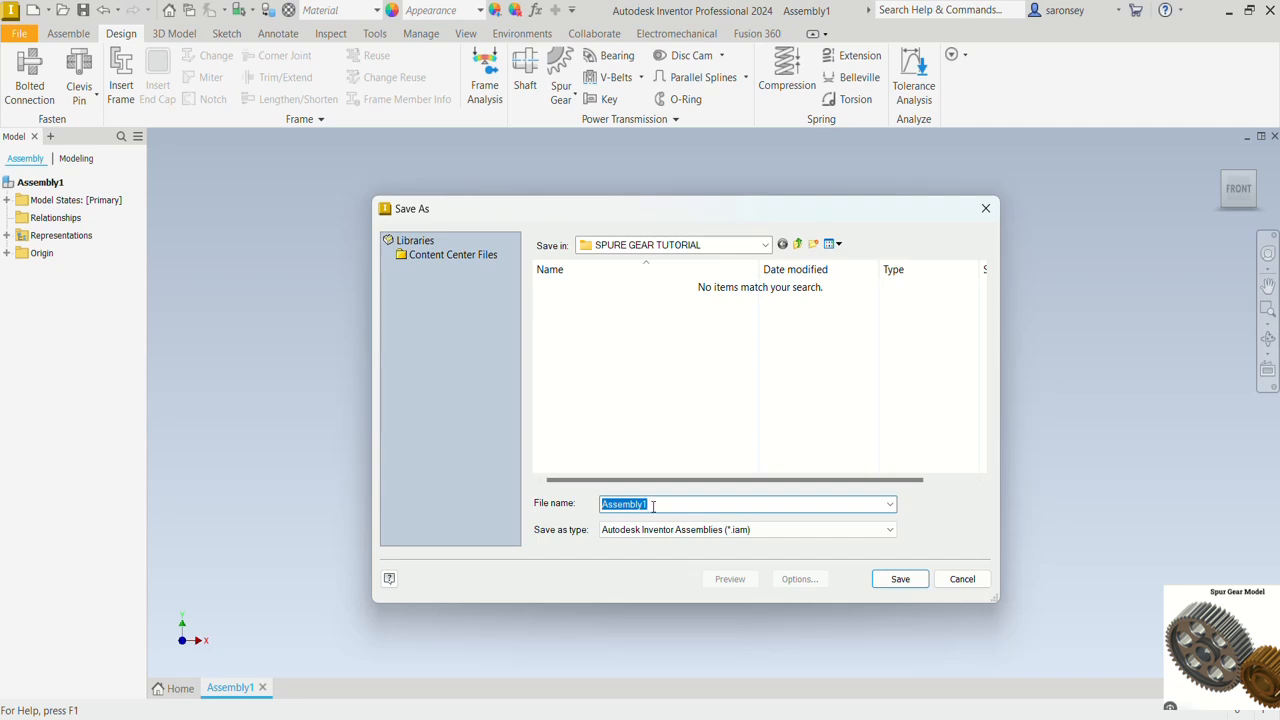
type("ge")
key("BackSpace")
key("BackSpace")
type("GEAR ASSEMBLY 01")
left_click(898, 579)
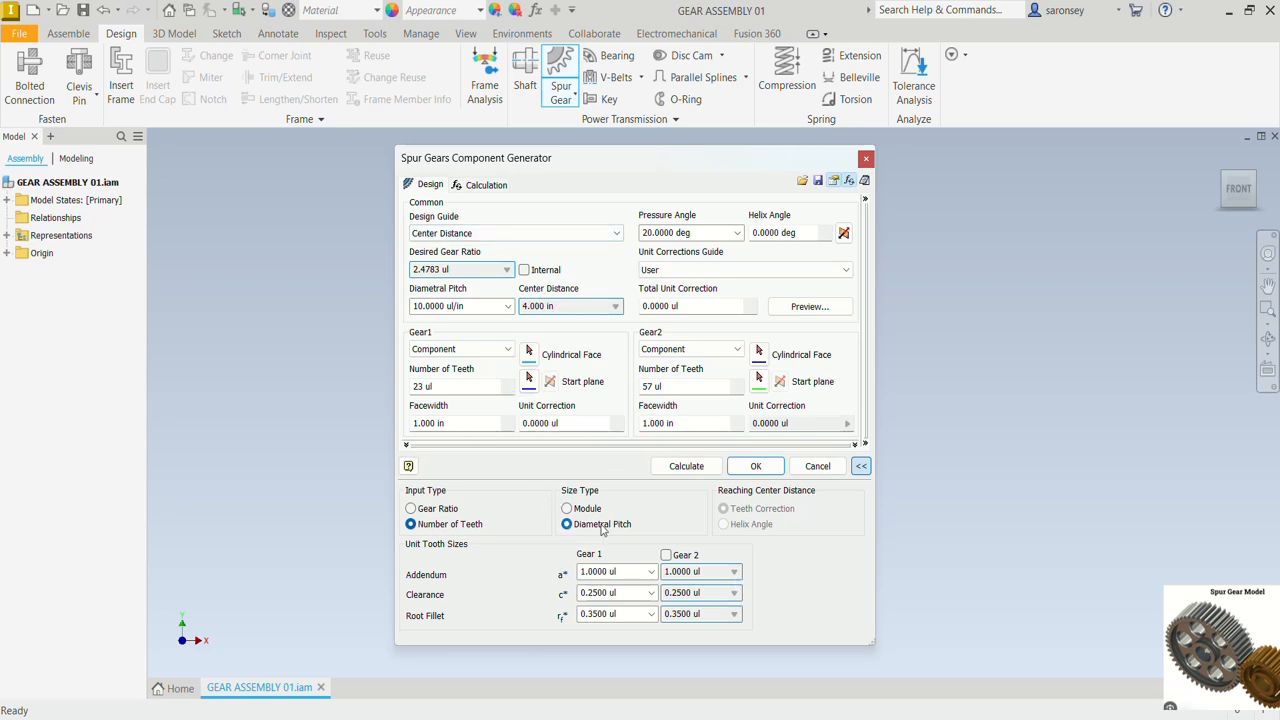
Step: Generate the spur gear pair with 23 and 57 teeth, 10 ul/in diametral pitch and 1 in facewidth, and place it in the assembly
left_click(755, 466)
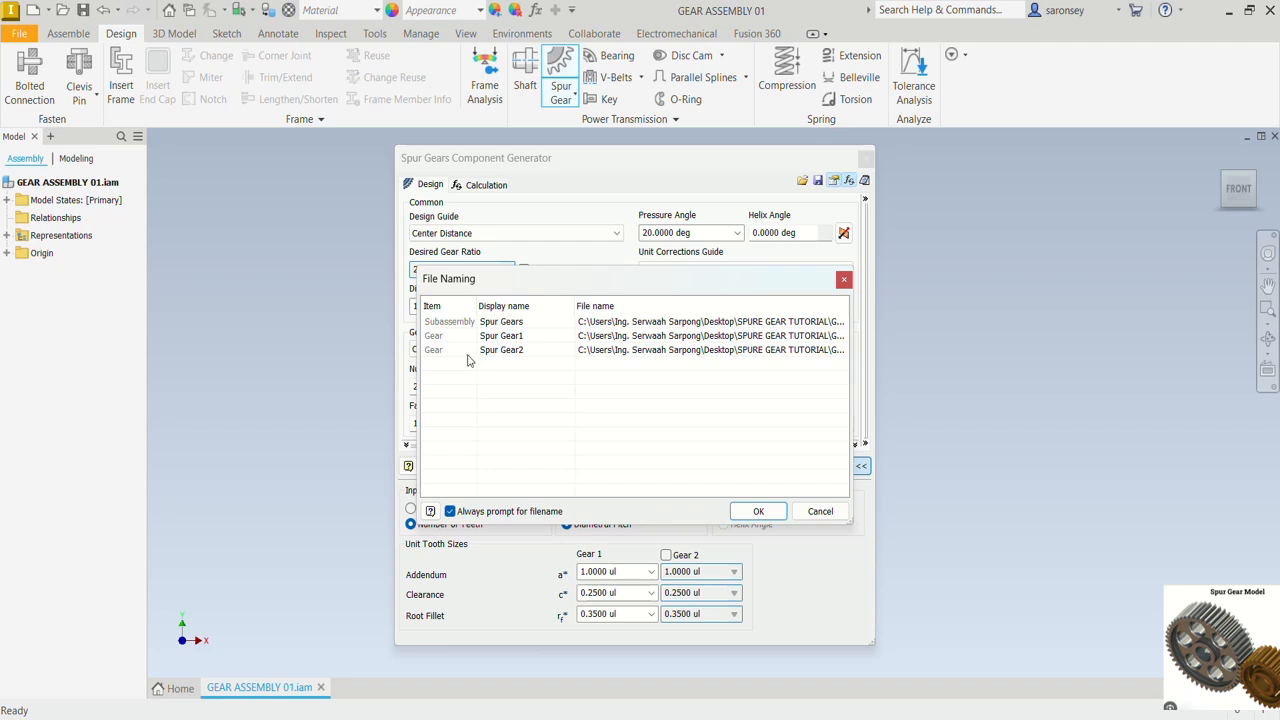
left_click(758, 511)
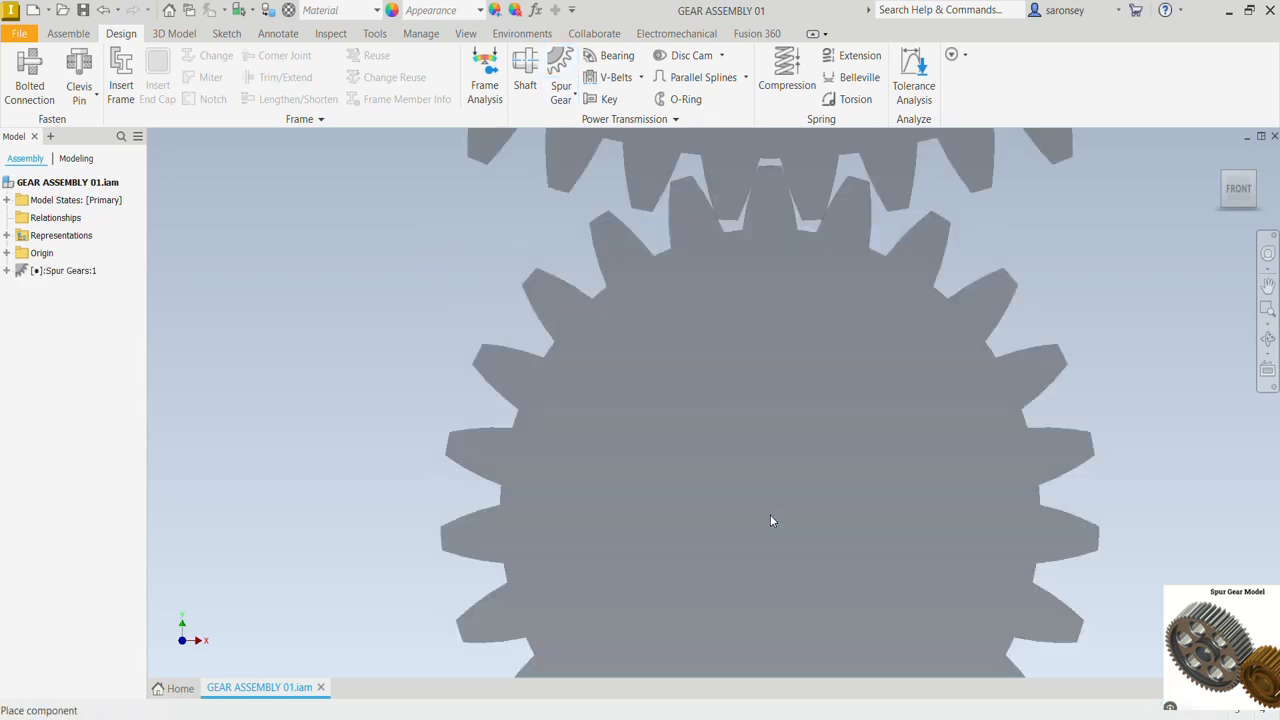
scroll(770, 520, "down", 4)
scroll(776, 520, "down", 3)
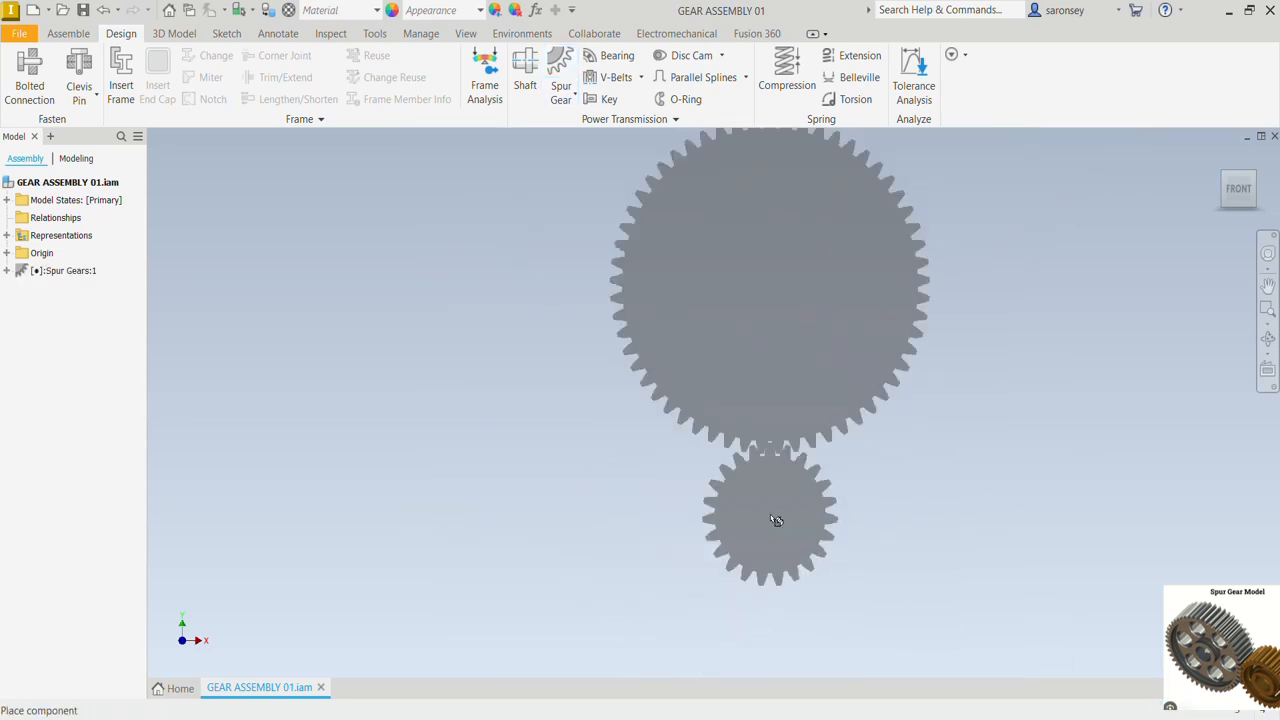
mouse_move(774, 520)
middle_mouse_down()
mouse_move(714, 600)
mouse_move(946, 556)
mouse_move(811, 531)
mouse_move(740, 557)
mouse_move(852, 533)
mouse_move(897, 586)
mouse_move(940, 551)
mouse_move(937, 599)
mouse_move(843, 577)
mouse_move(940, 542)
middle_mouse_up()
left_click(744, 551)
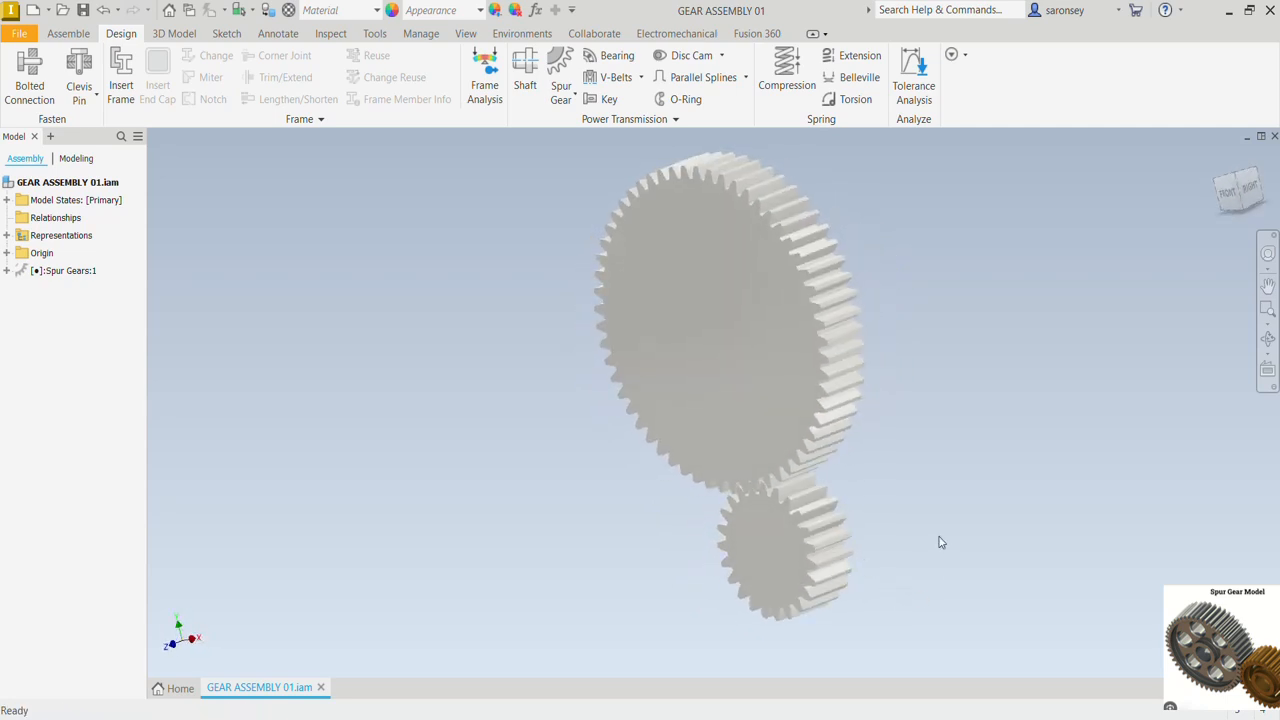
Step: Show the gear pair in the home view and save GEAR ASSEMBLY 01 with all its dependent files
left_click(1217, 160)
left_click(83, 10)
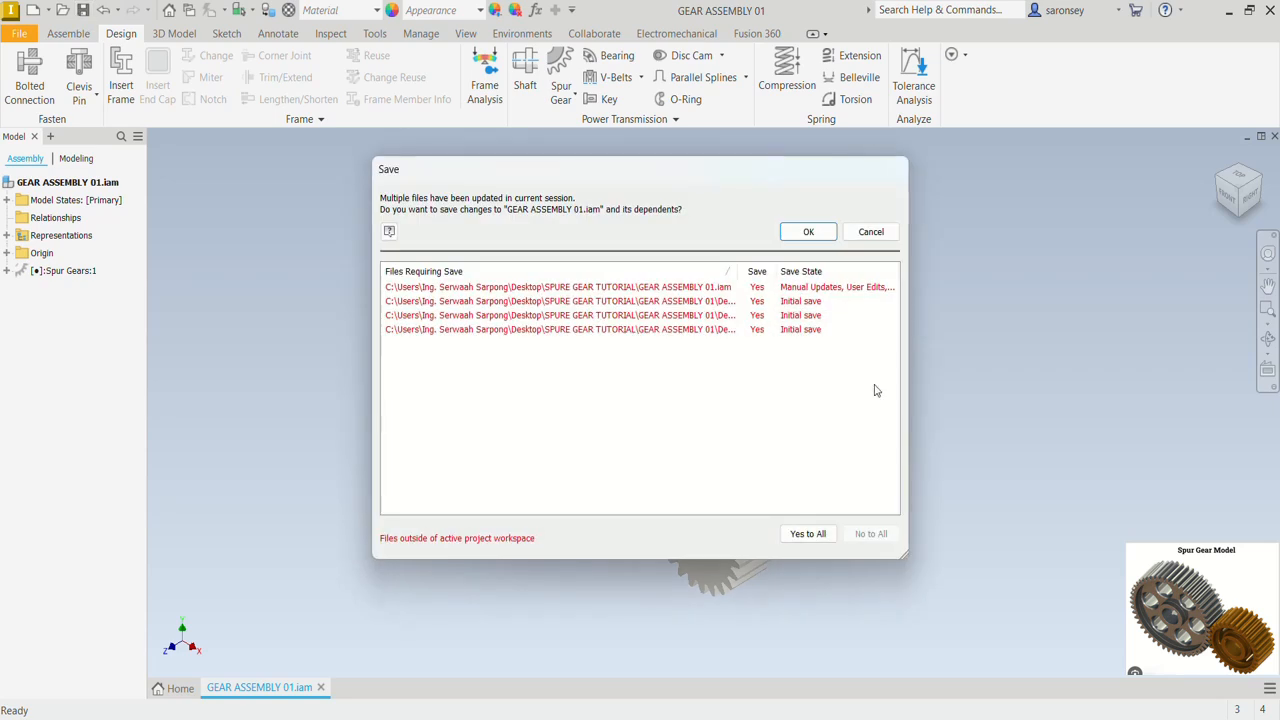
left_click(809, 233)
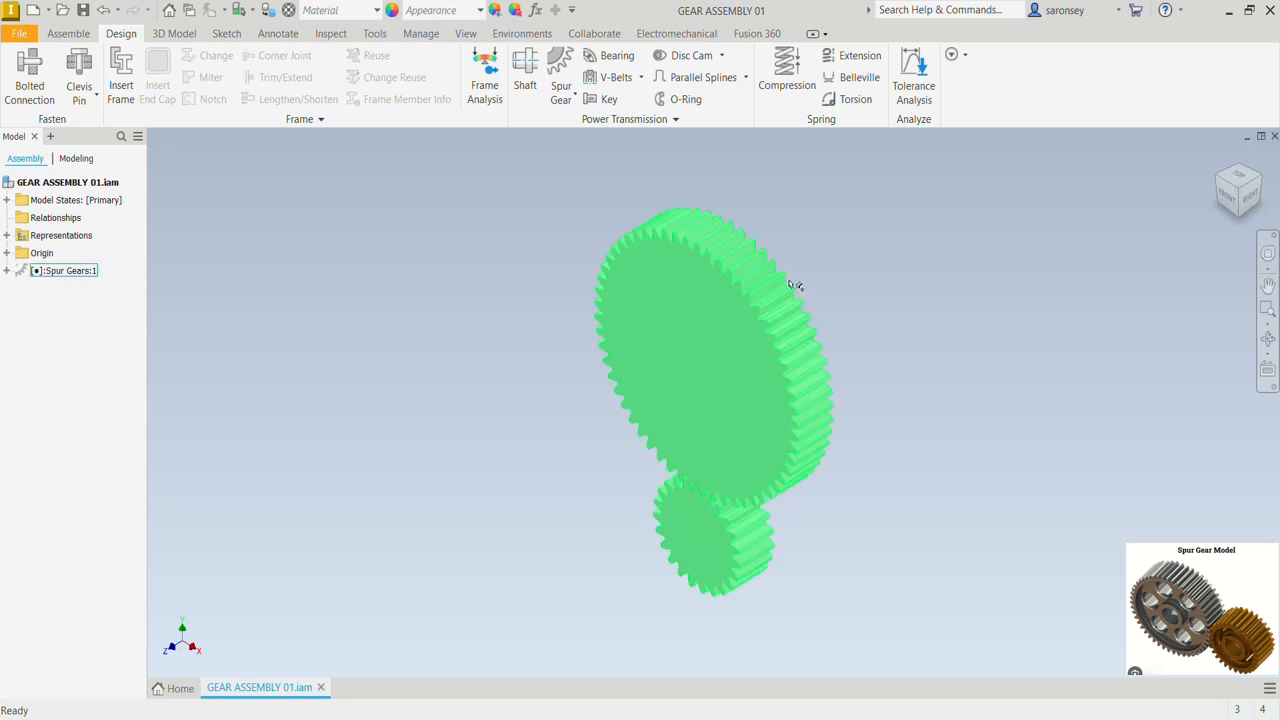
Step: Create another Standard (in).iam assembly and save it as GEAR ASSEMBLY 02 in the SPURE GEAR TUTORIAL folder
left_click(36, 12)
left_click(972, 653)
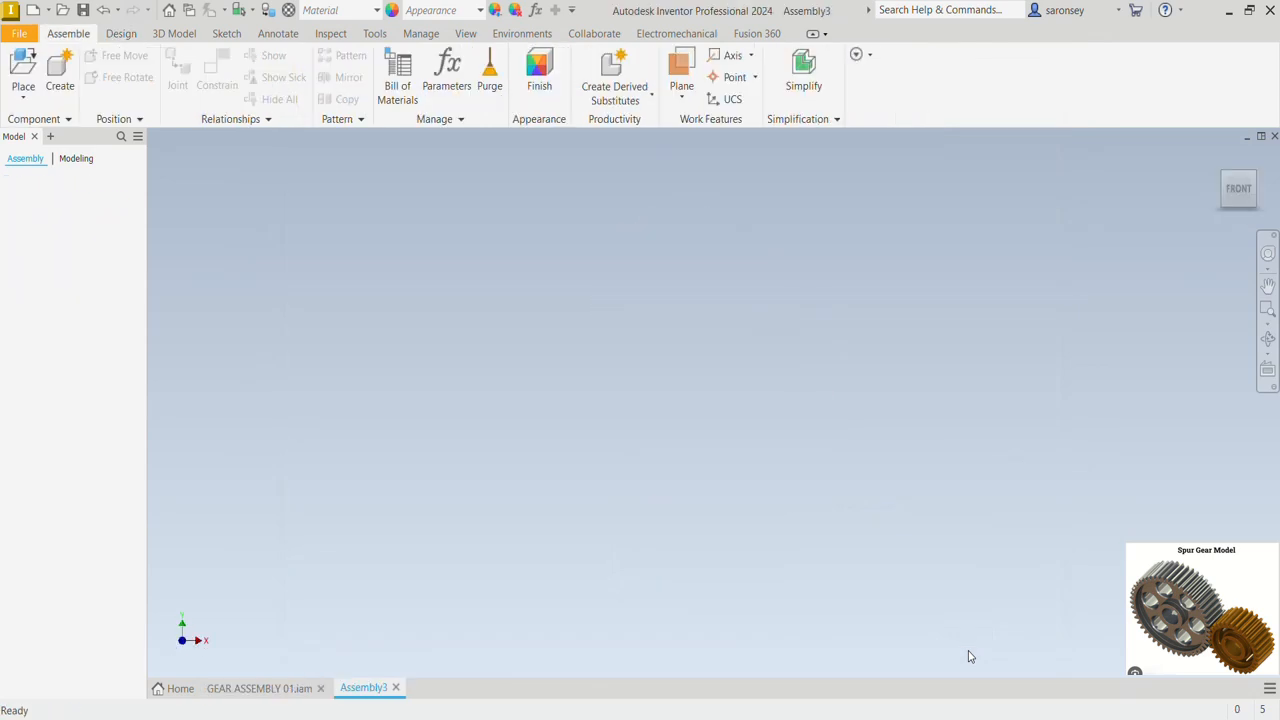
left_click(83, 10)
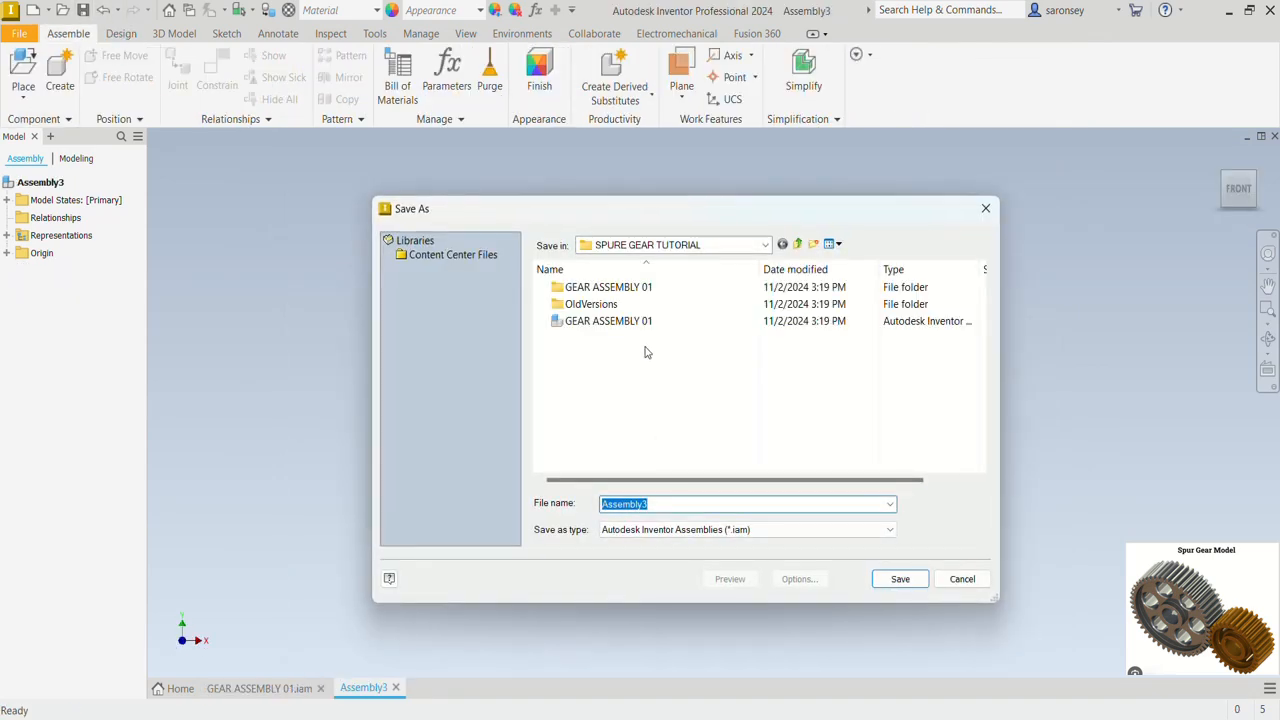
left_click(646, 324)
left_click(692, 504)
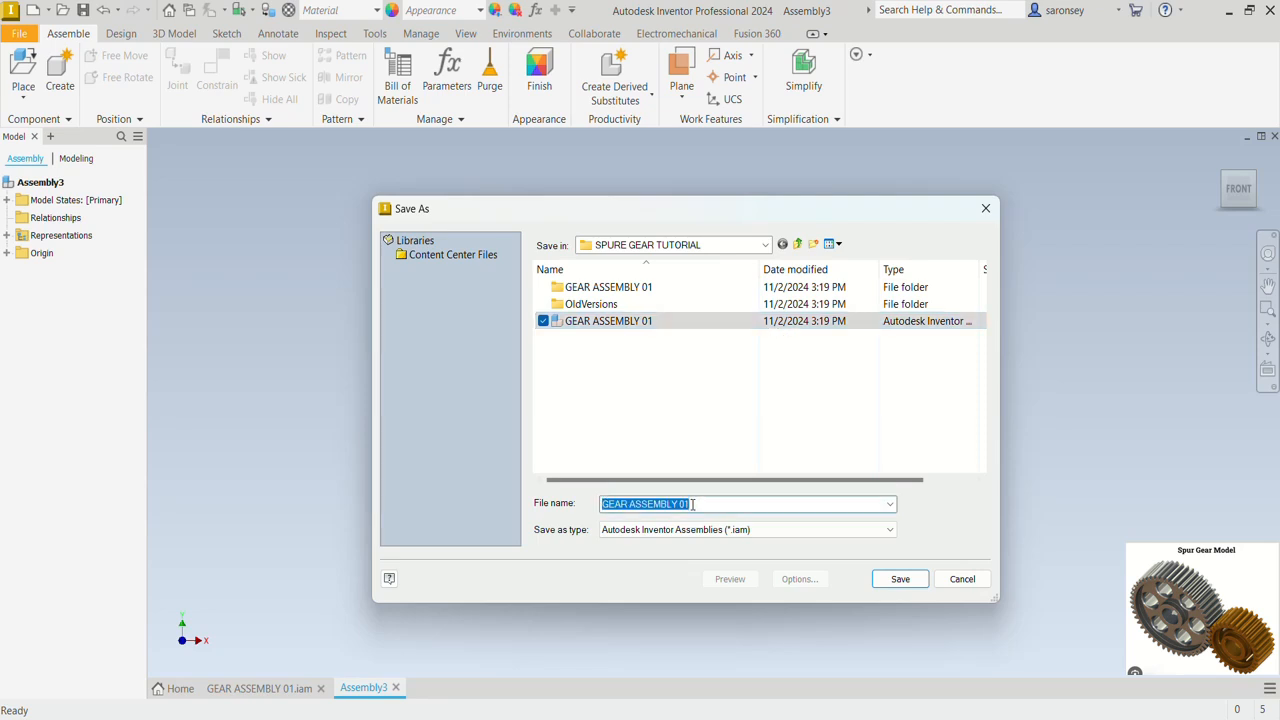
left_click(691, 505)
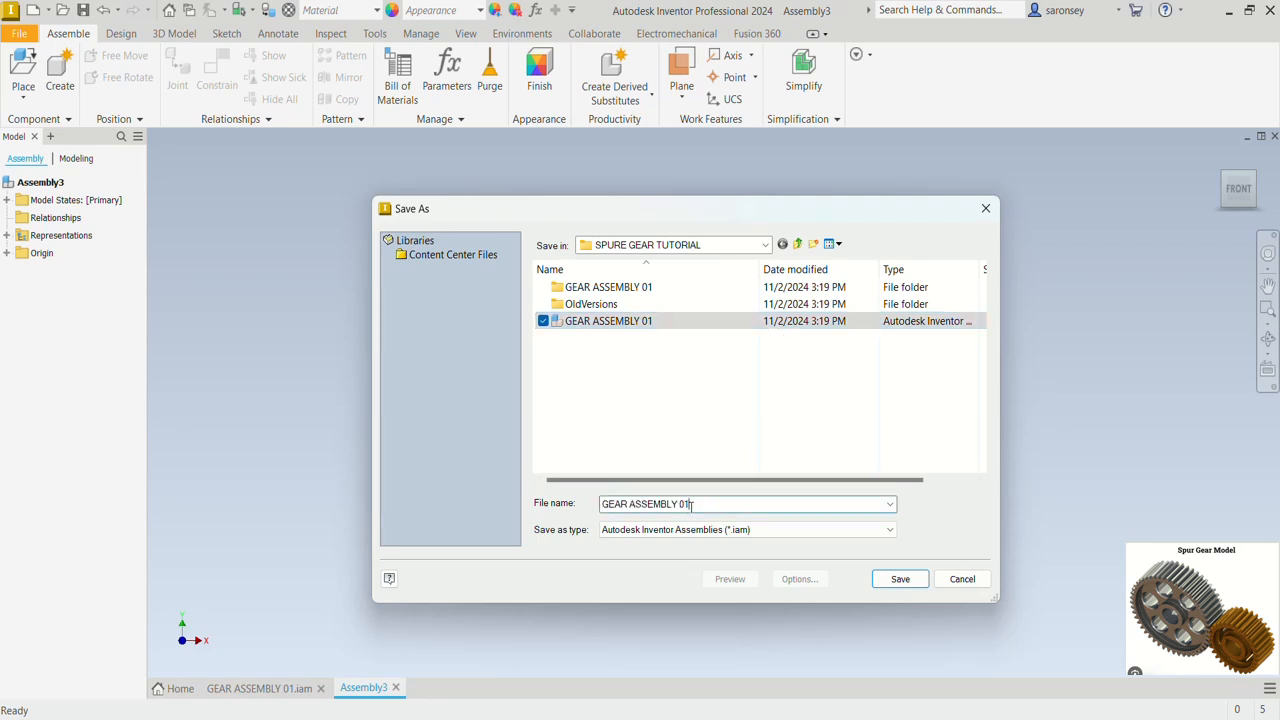
key("BackSpace")
type("2")
left_click(900, 580)
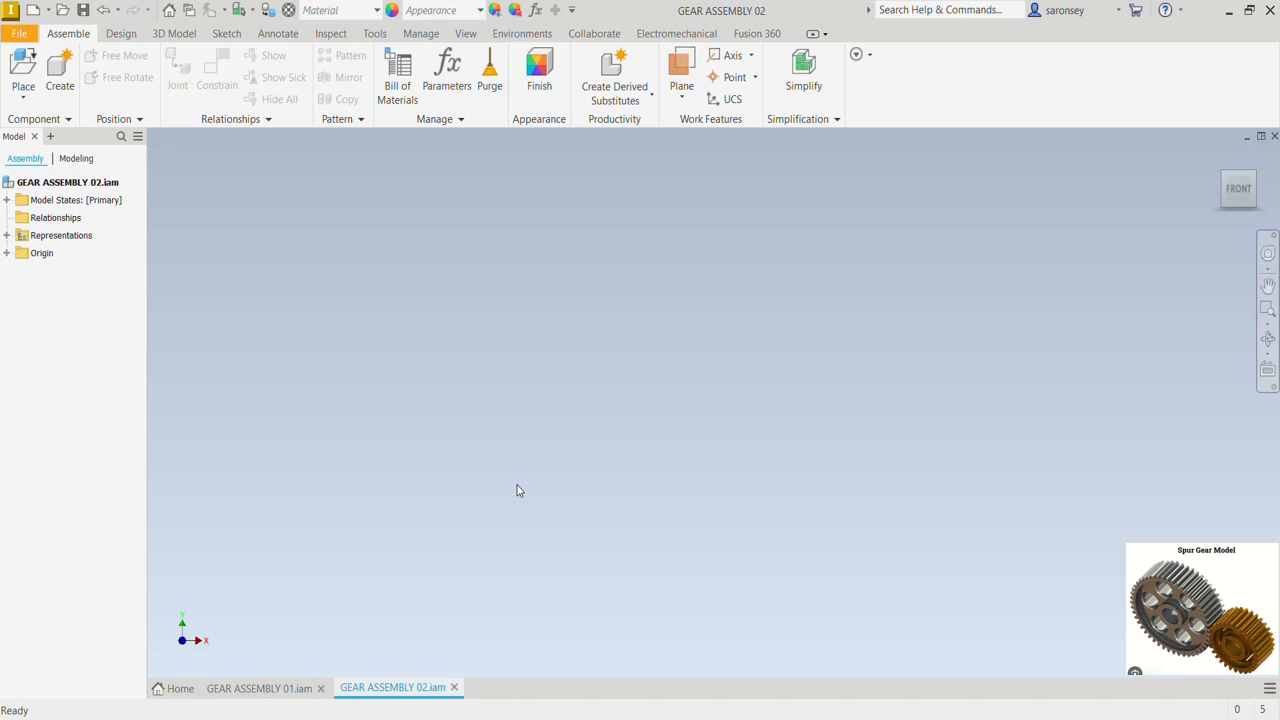
Step: Place one instance each of Spur Gear11 and Spur Gear21 from GEAR ASSEMBLY 01's Design Accelerator folder into the assembly
left_click(32, 77)
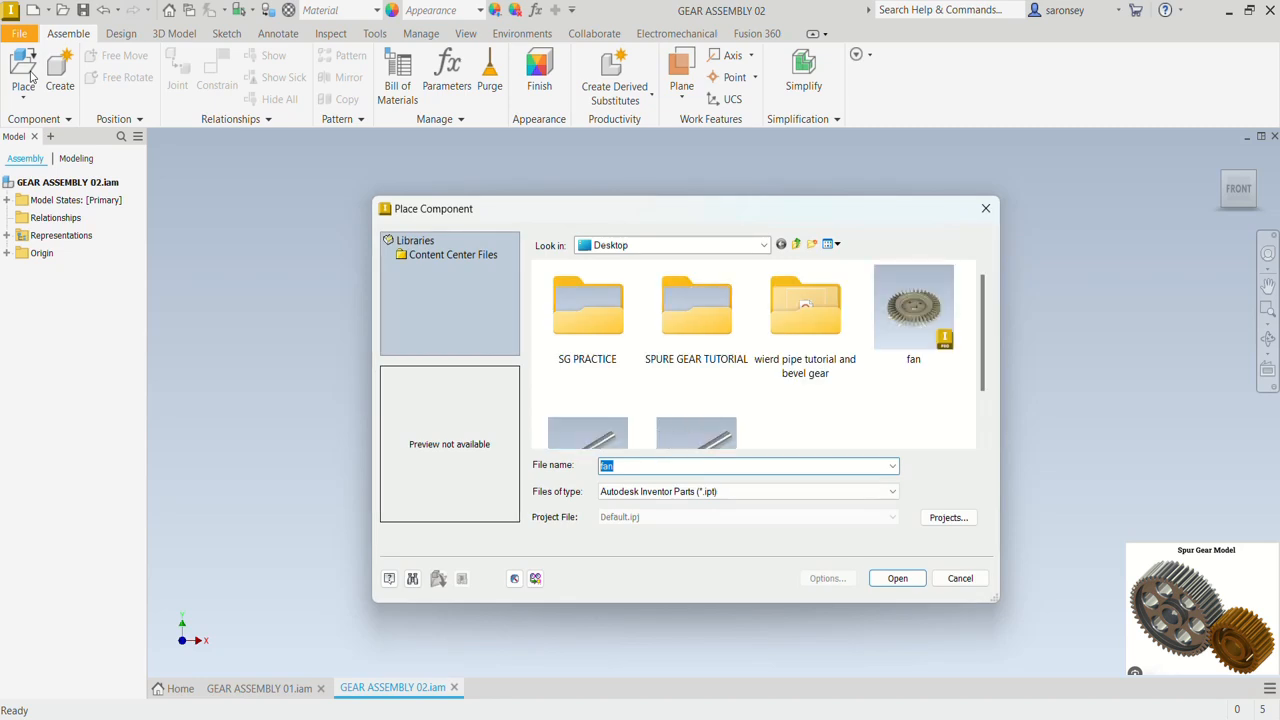
double_click(690, 305)
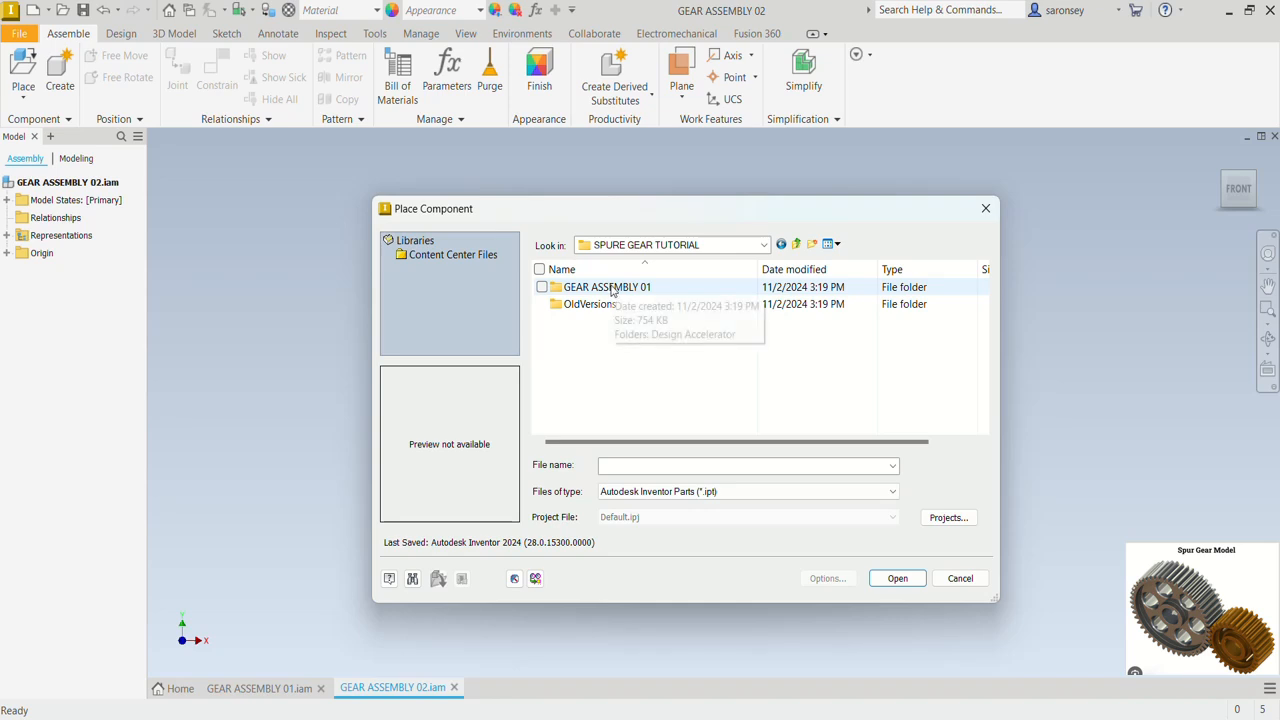
double_click(611, 291)
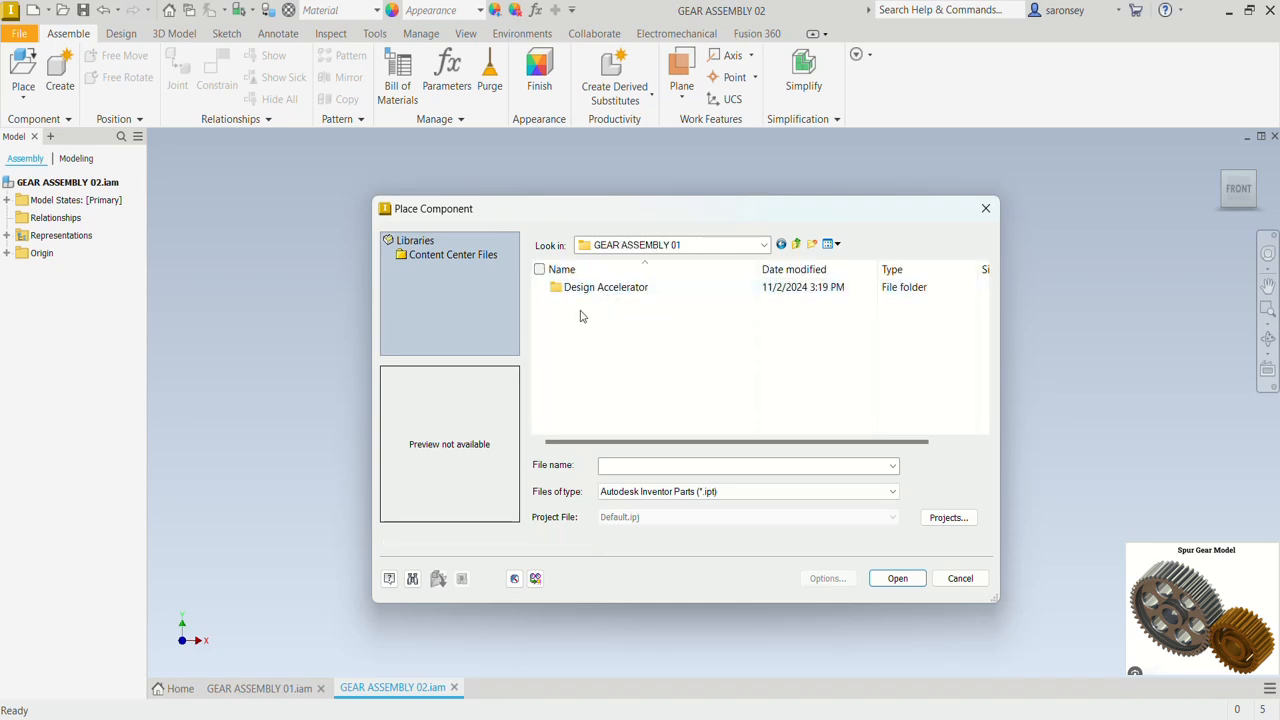
double_click(604, 293)
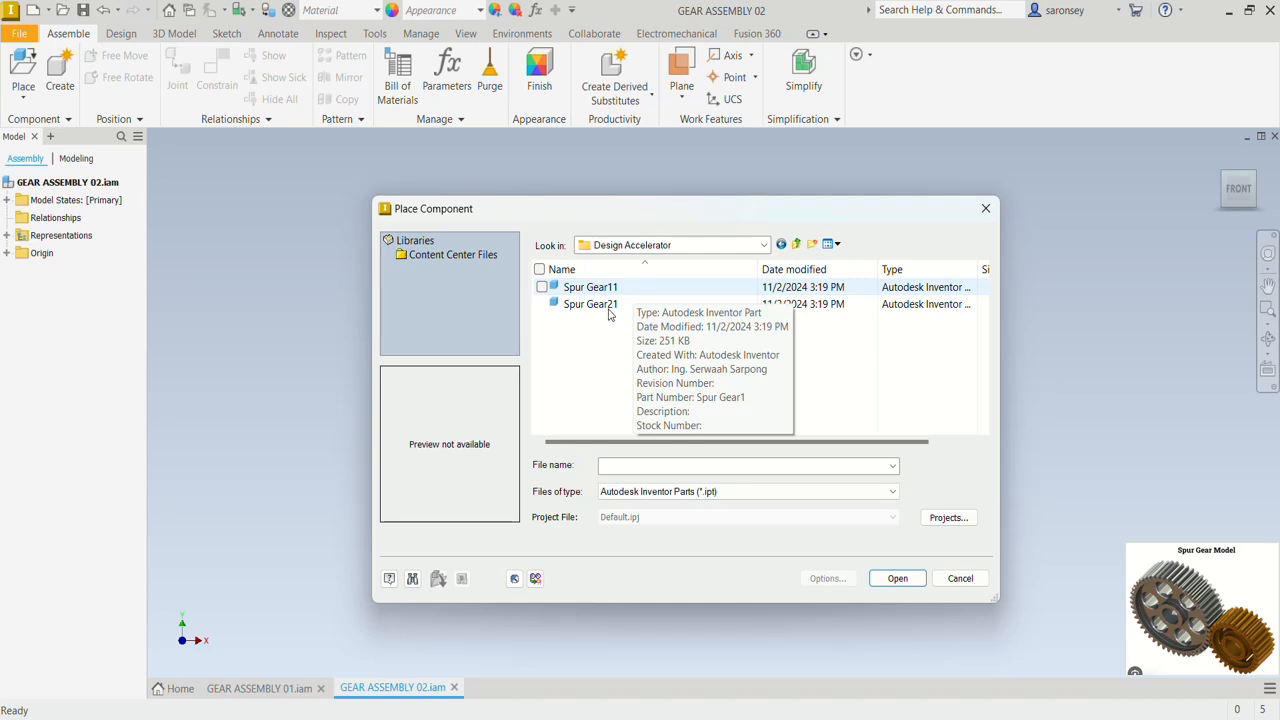
left_click(542, 287)
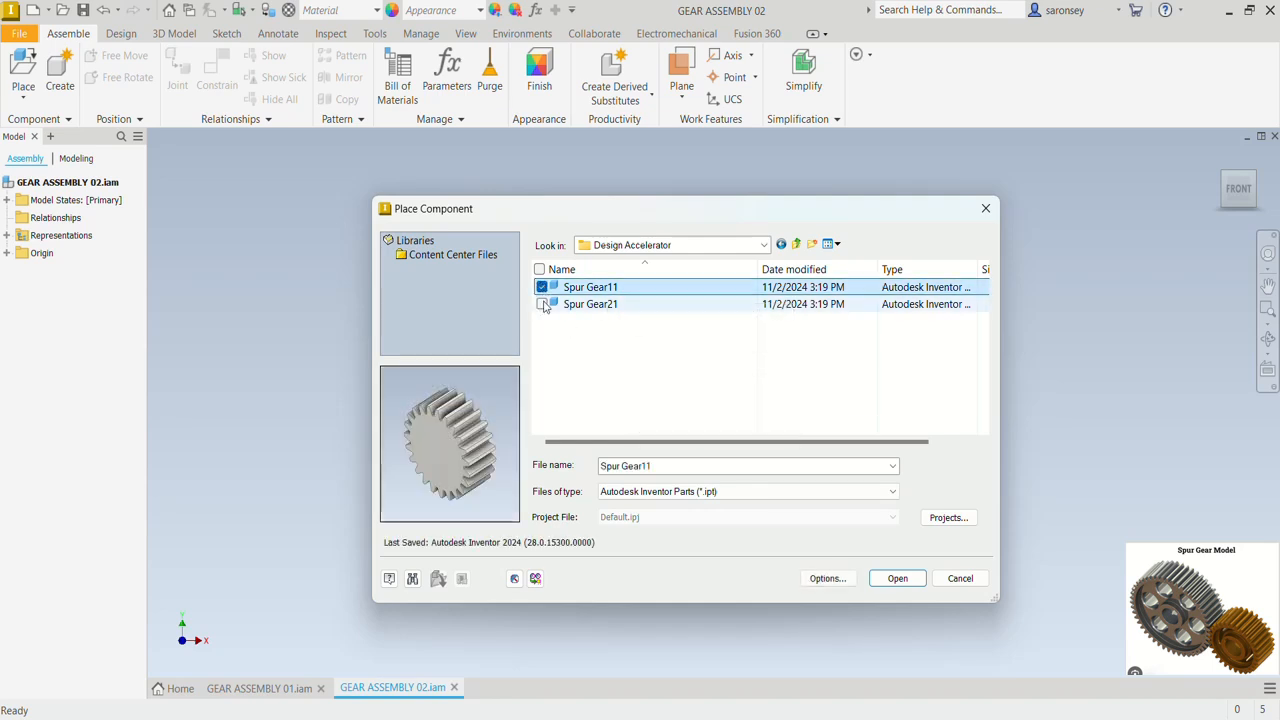
left_click(542, 304)
left_click(895, 580)
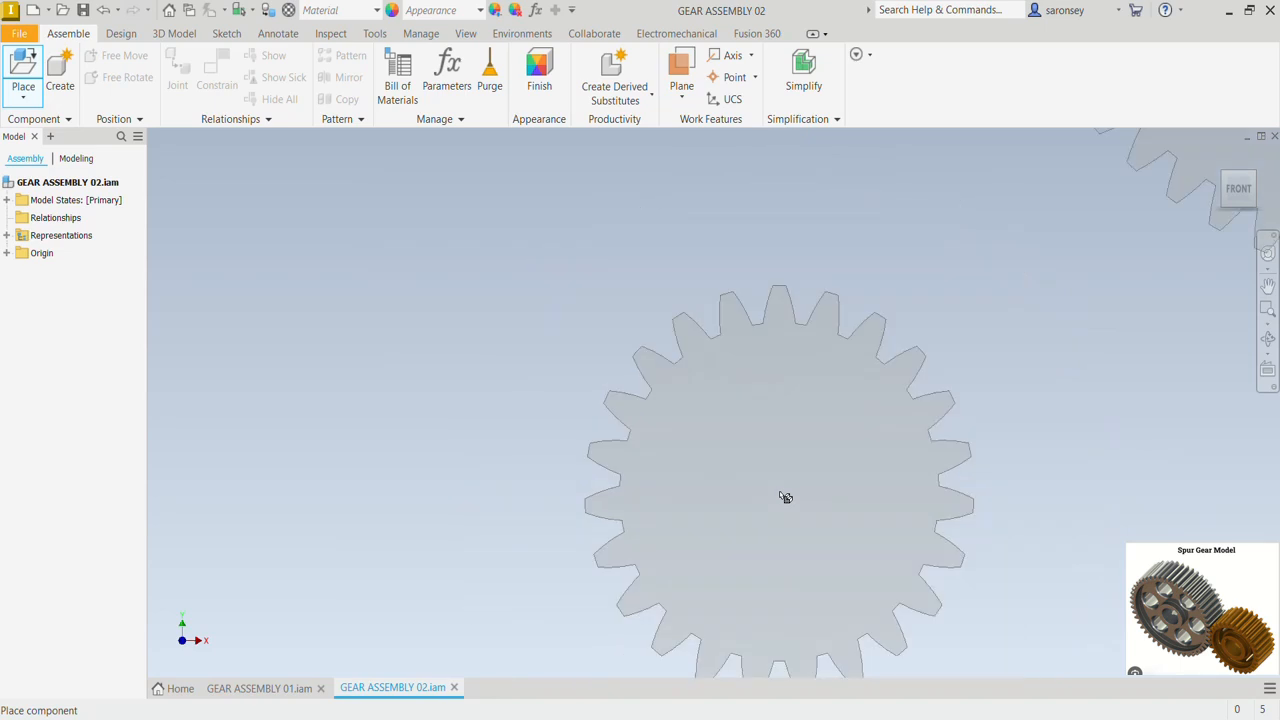
scroll(785, 497, "down", 5)
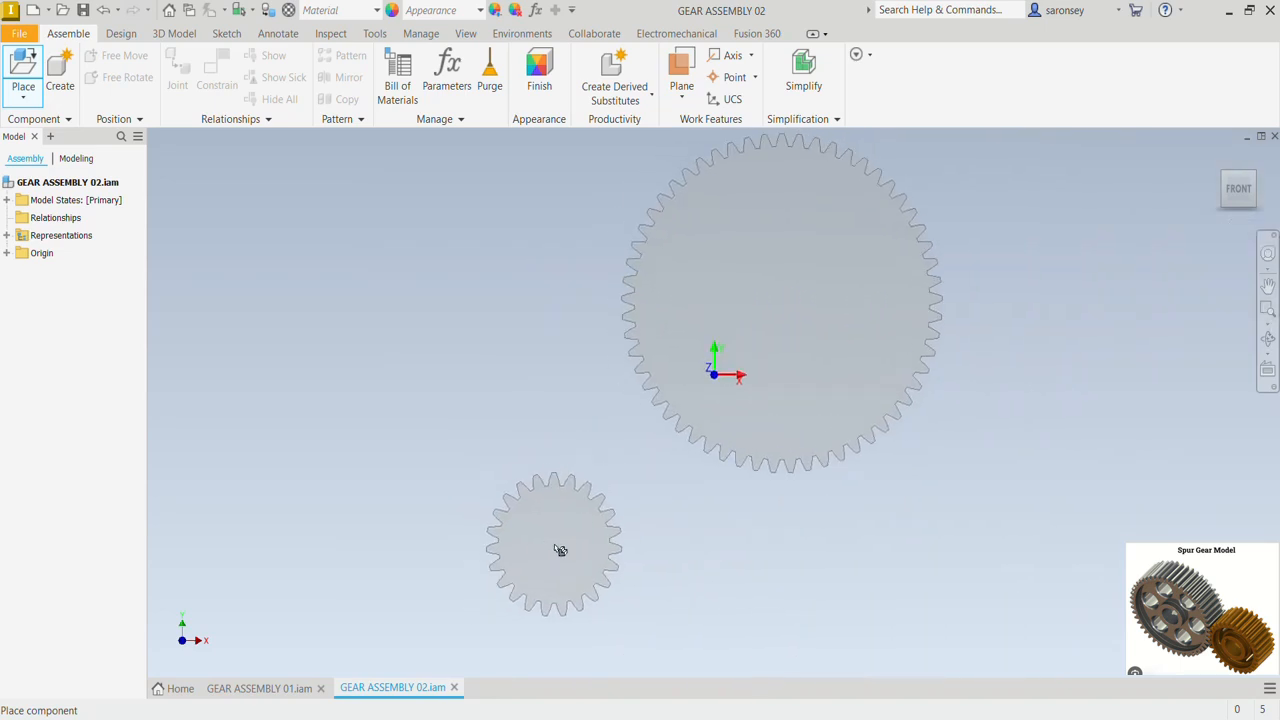
left_click(726, 589)
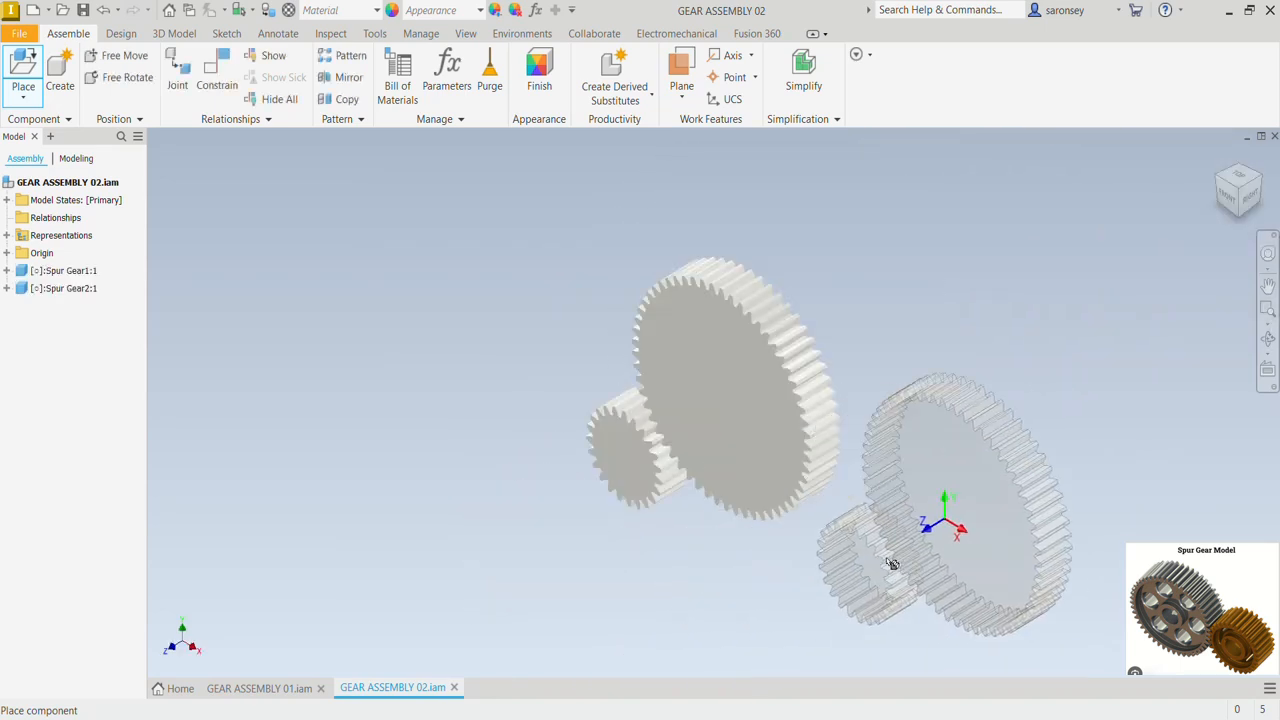
key("Escape")
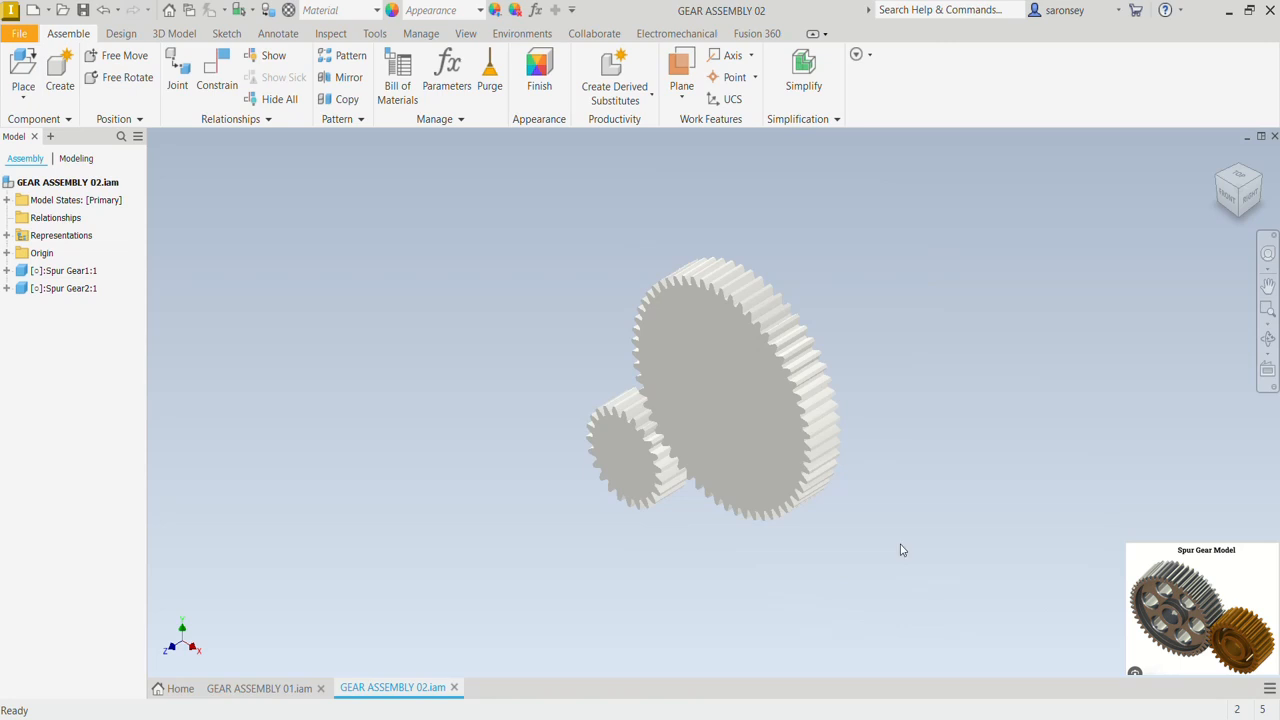
Step: Set the visual style of the gear assembly to Shaded with Edges
scroll(751, 490, "up", 3)
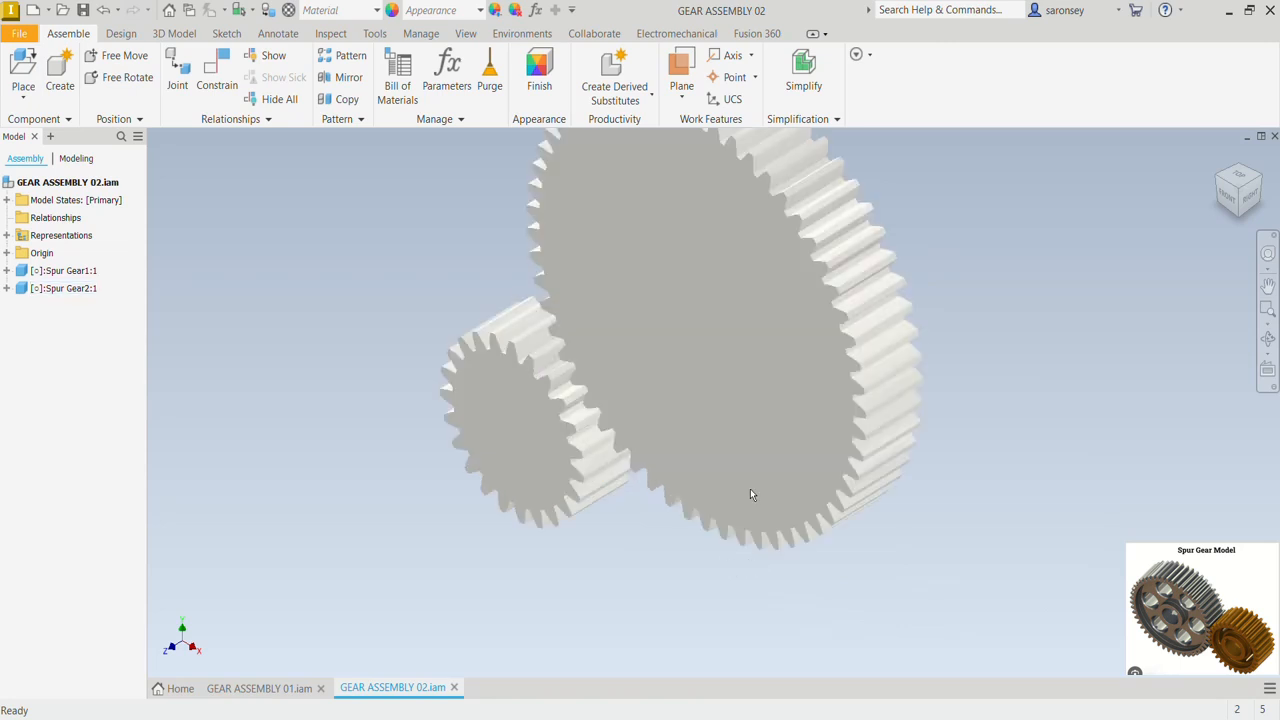
middle_click_drag(751, 488, 750, 573)
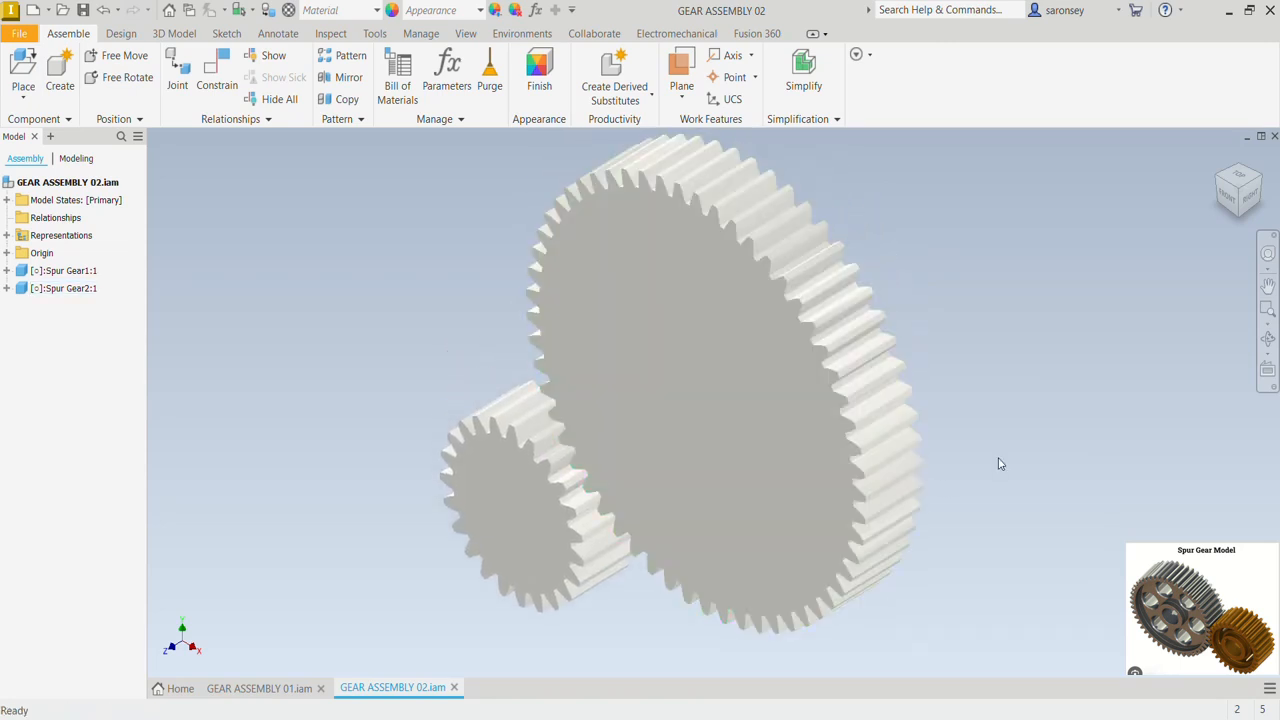
left_click(466, 33)
left_click(320, 72)
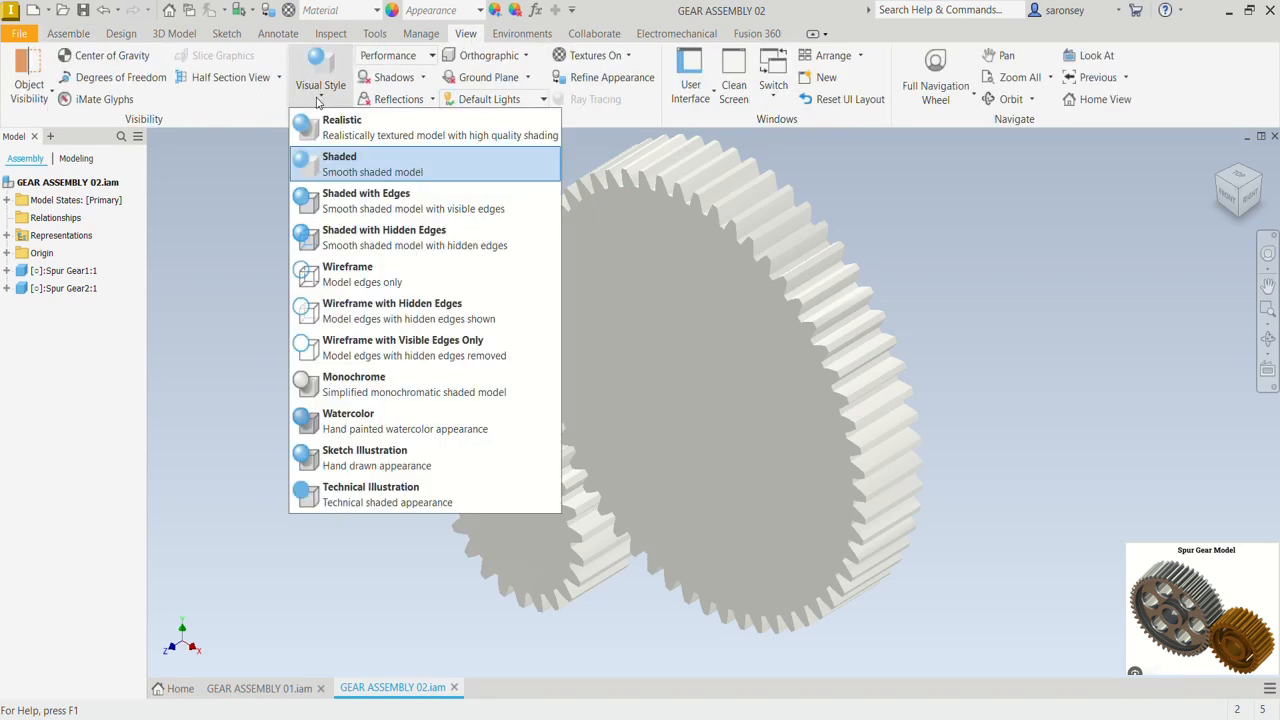
left_click(385, 200)
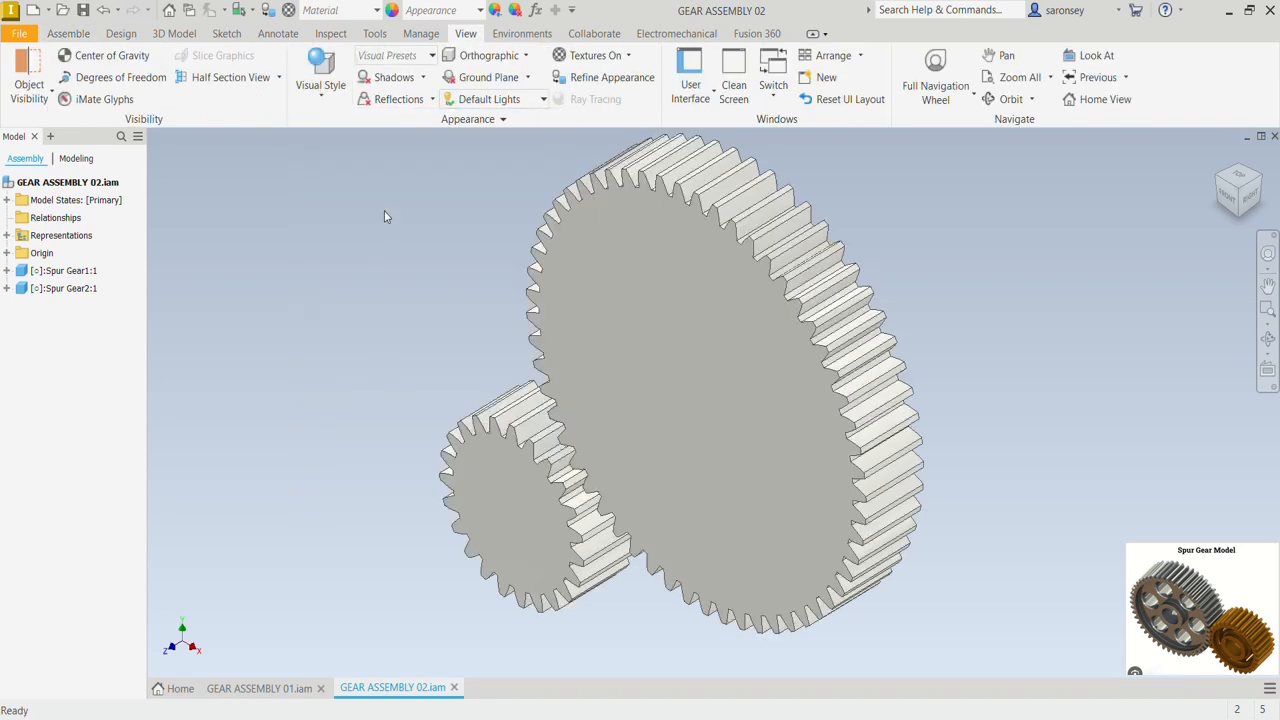
Step: Move the small and large spur gears apart in the assembly, leaving the small gear below the large one
left_click_drag(487, 495, 327, 386)
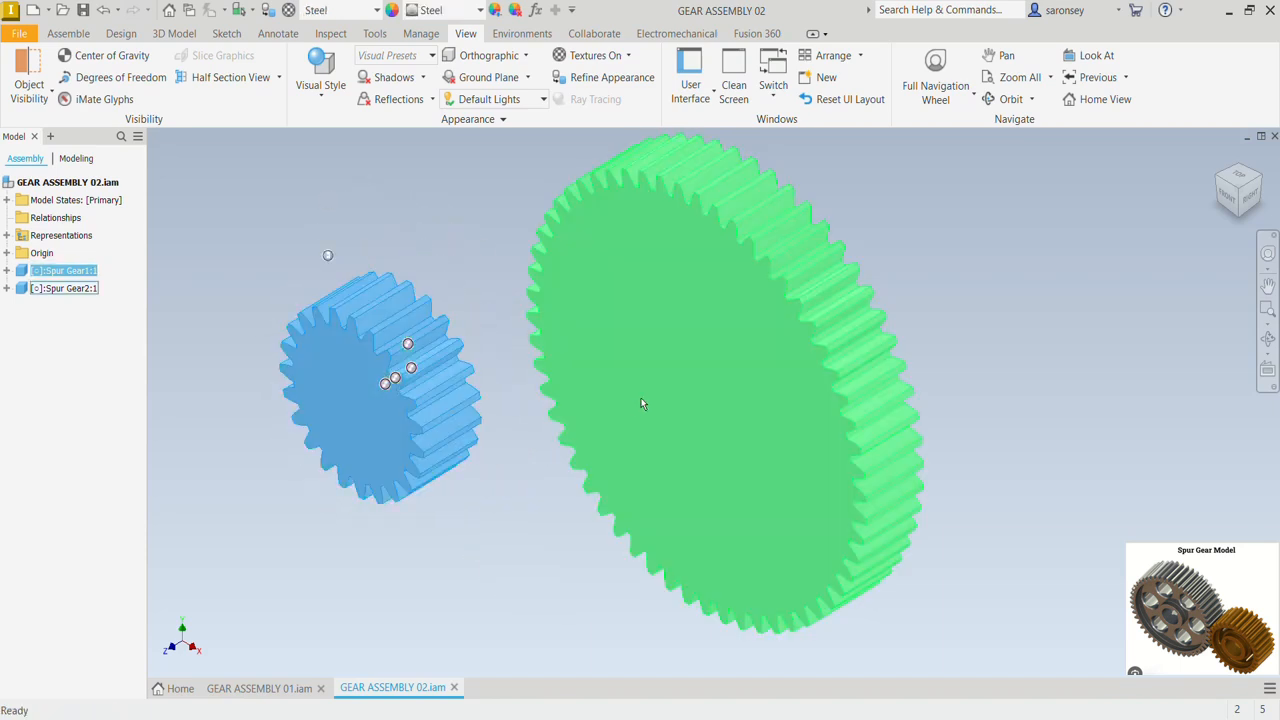
left_click_drag(642, 403, 731, 418)
scroll(849, 470, "down", 3)
left_click(1020, 492)
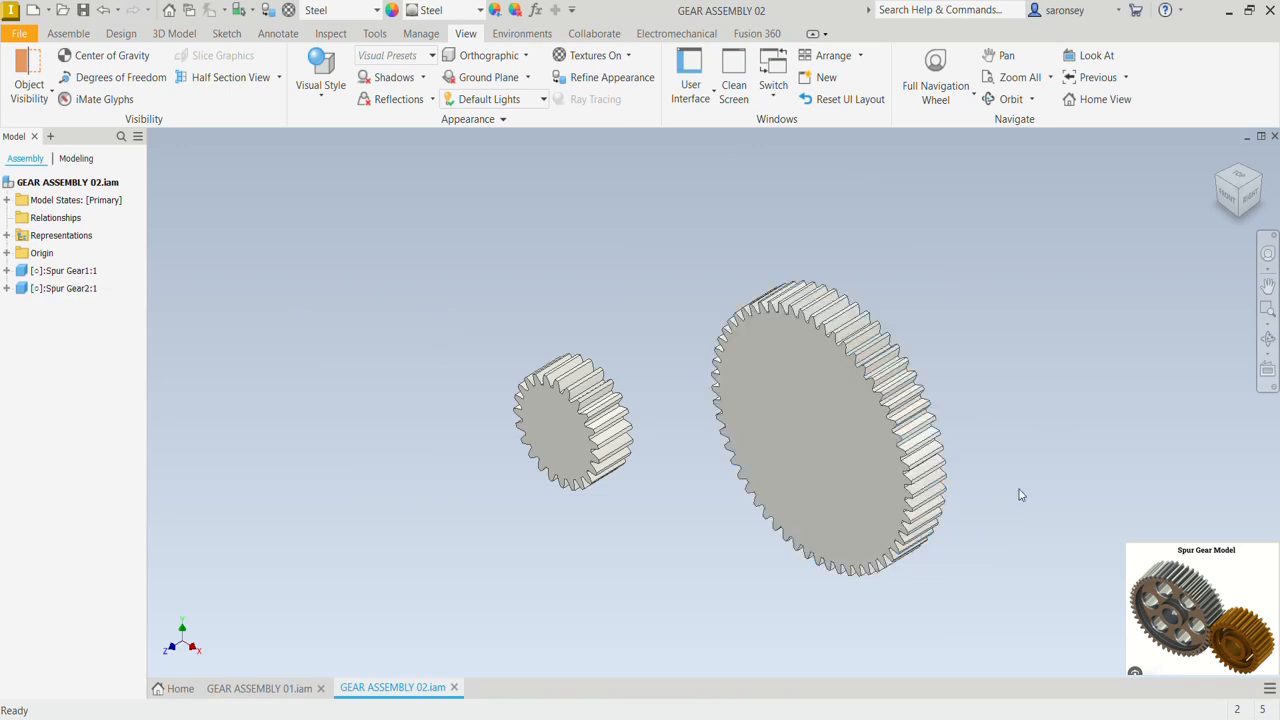
left_click_drag(857, 463, 647, 330)
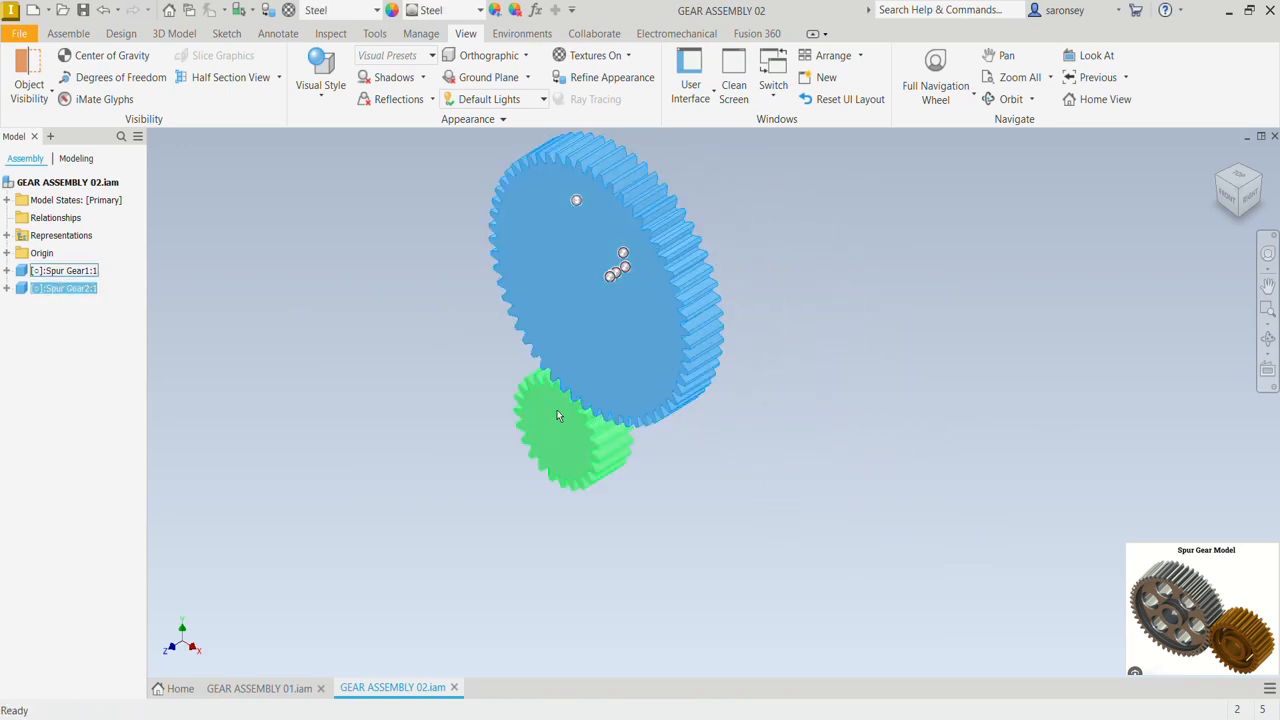
left_click_drag(549, 430, 569, 560)
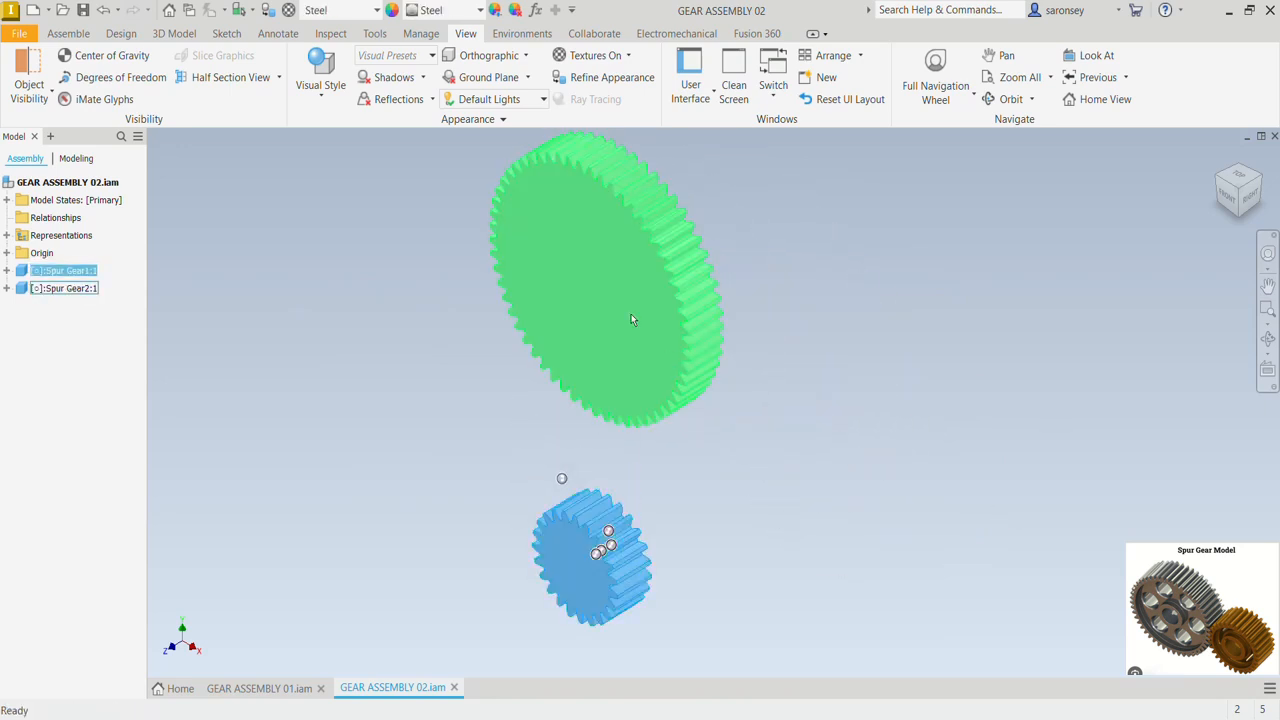
Step: Open the large gear part Spur Gear21 and the small gear part Spur Gear11 from GEAR ASSEMBLY 02
left_click(609, 263)
right_click(621, 254)
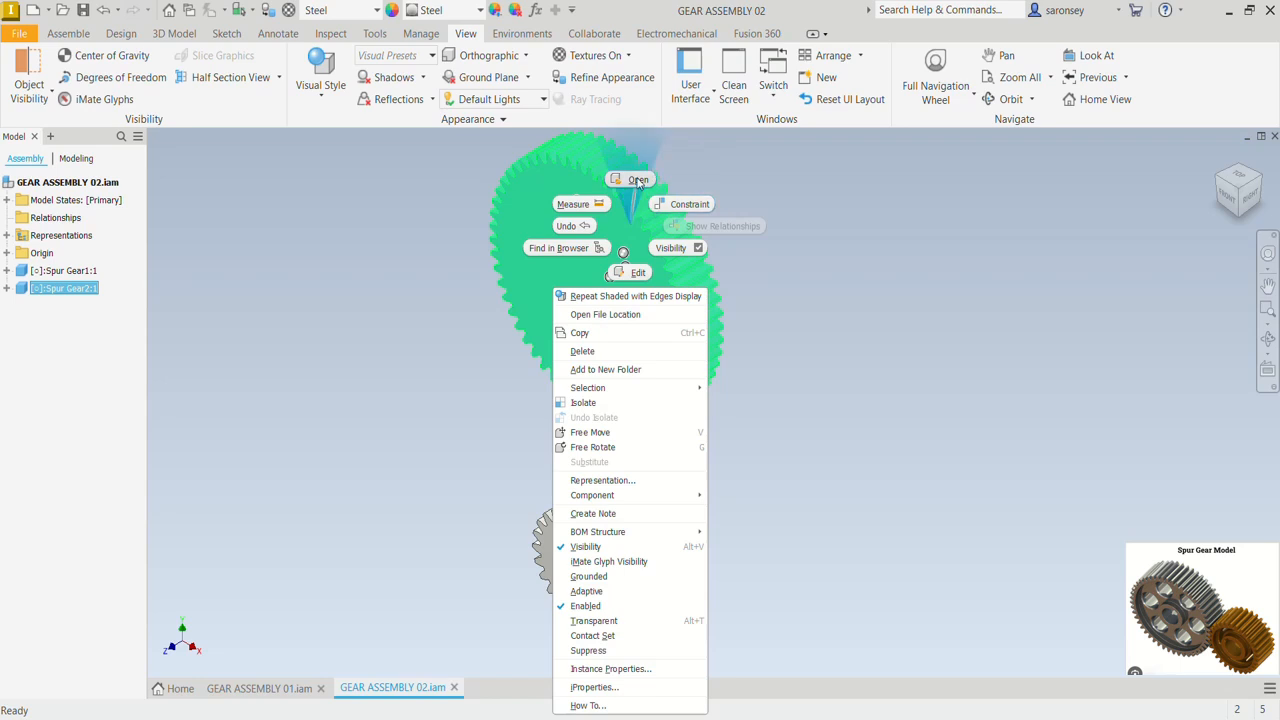
left_click(638, 183)
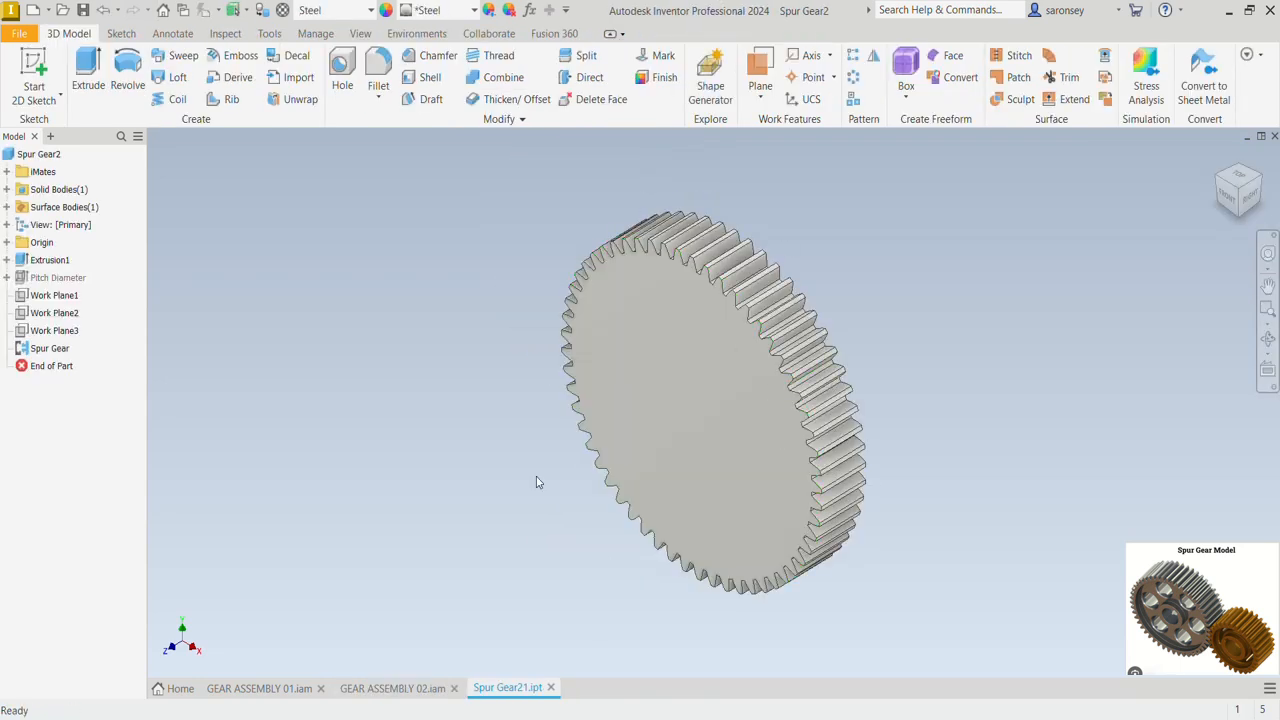
left_click(416, 690)
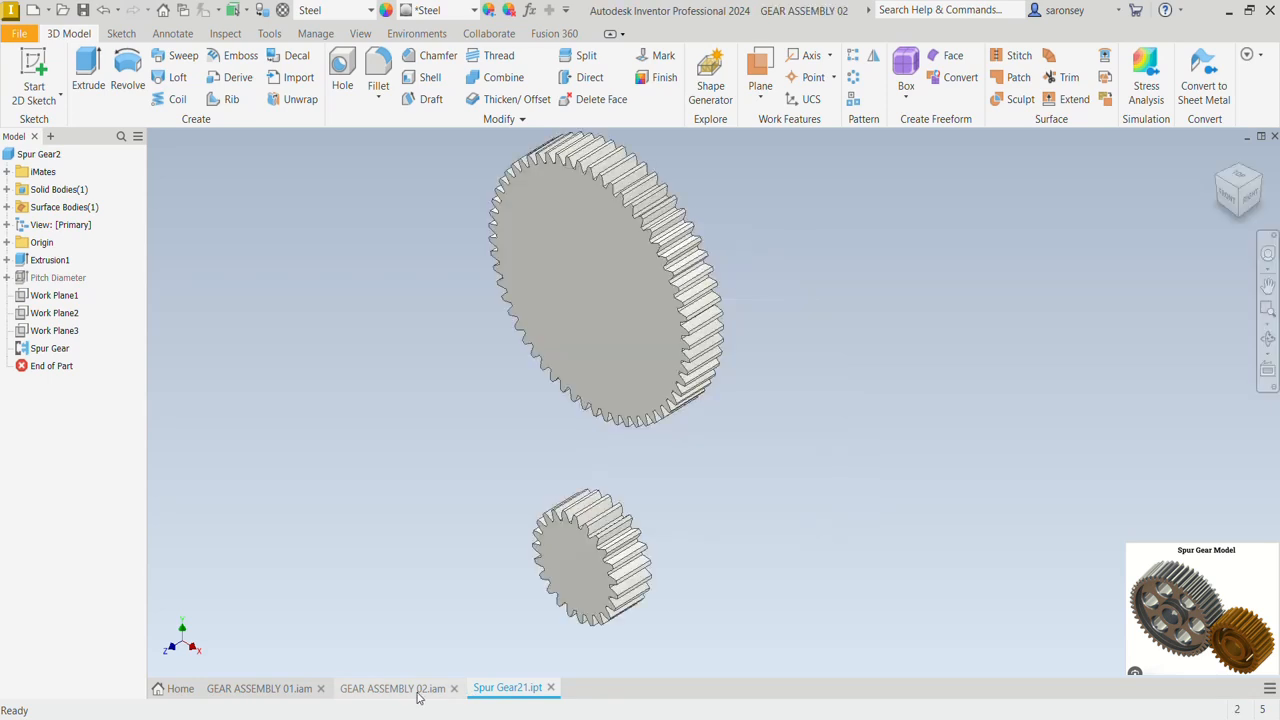
right_click(576, 568)
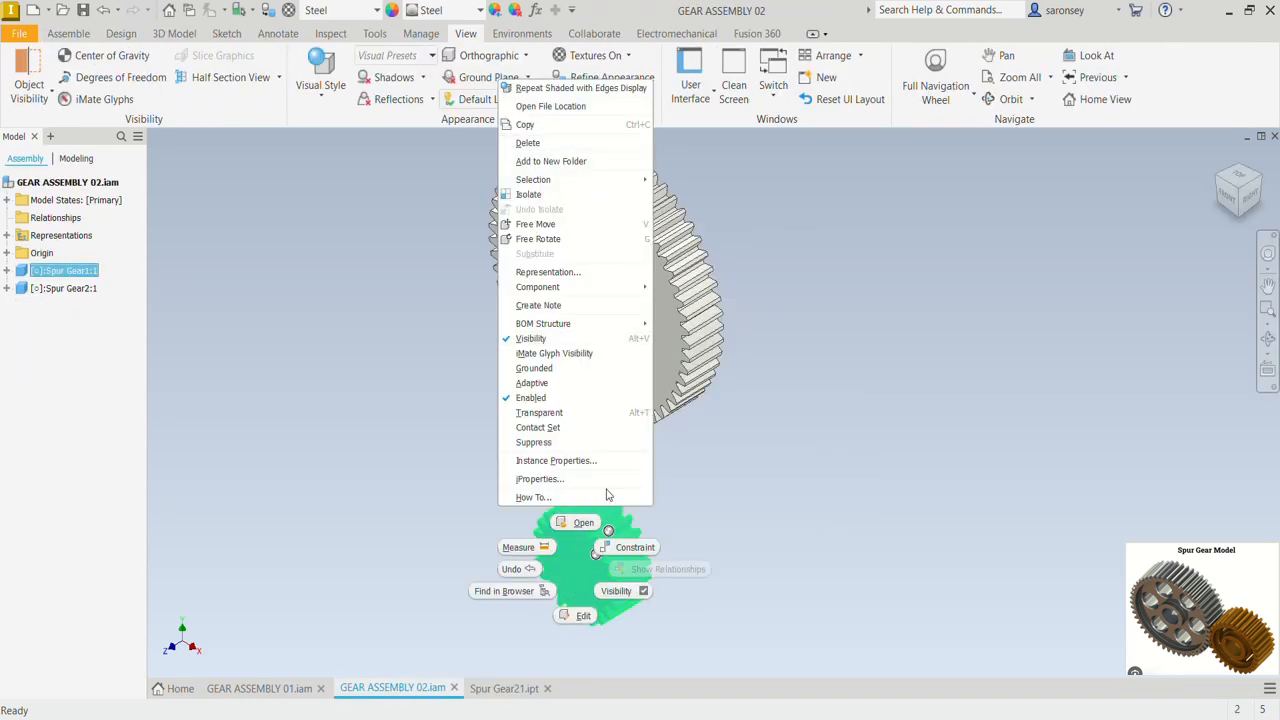
left_click(572, 522)
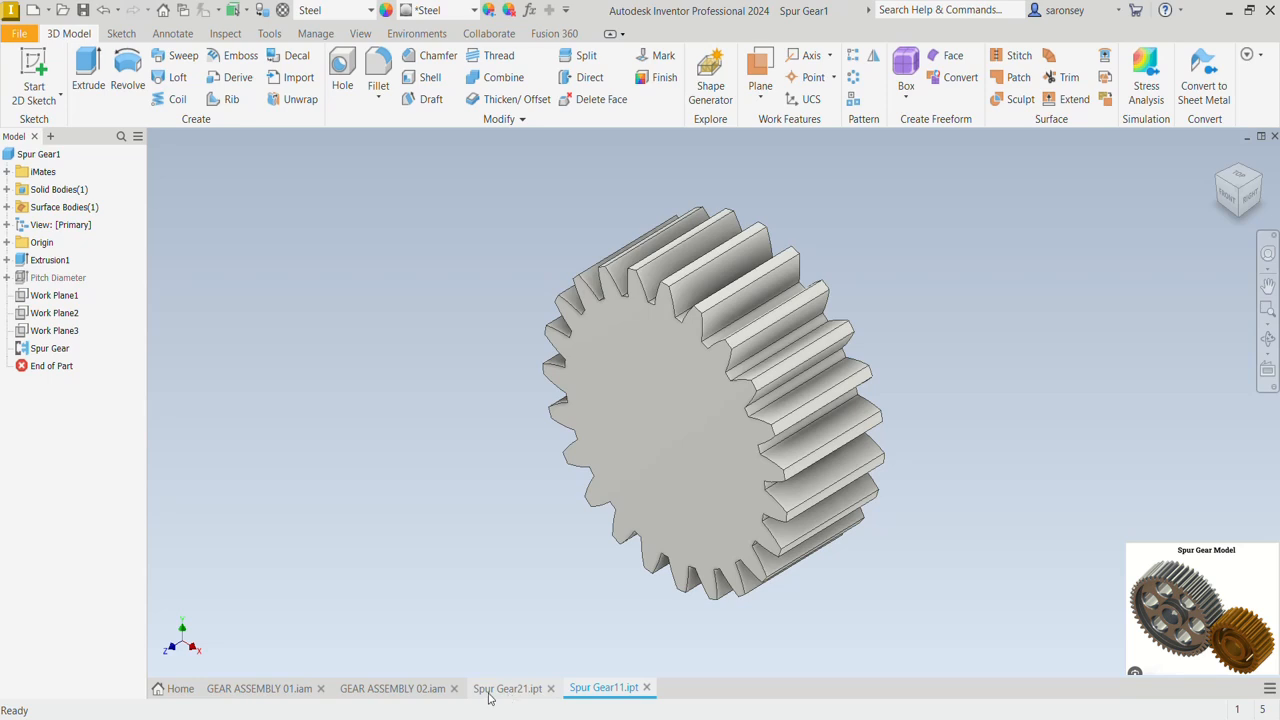
Step: Return to GEAR ASSEMBLY 02 and move the large gear slightly closer to the small gear
left_click(397, 692)
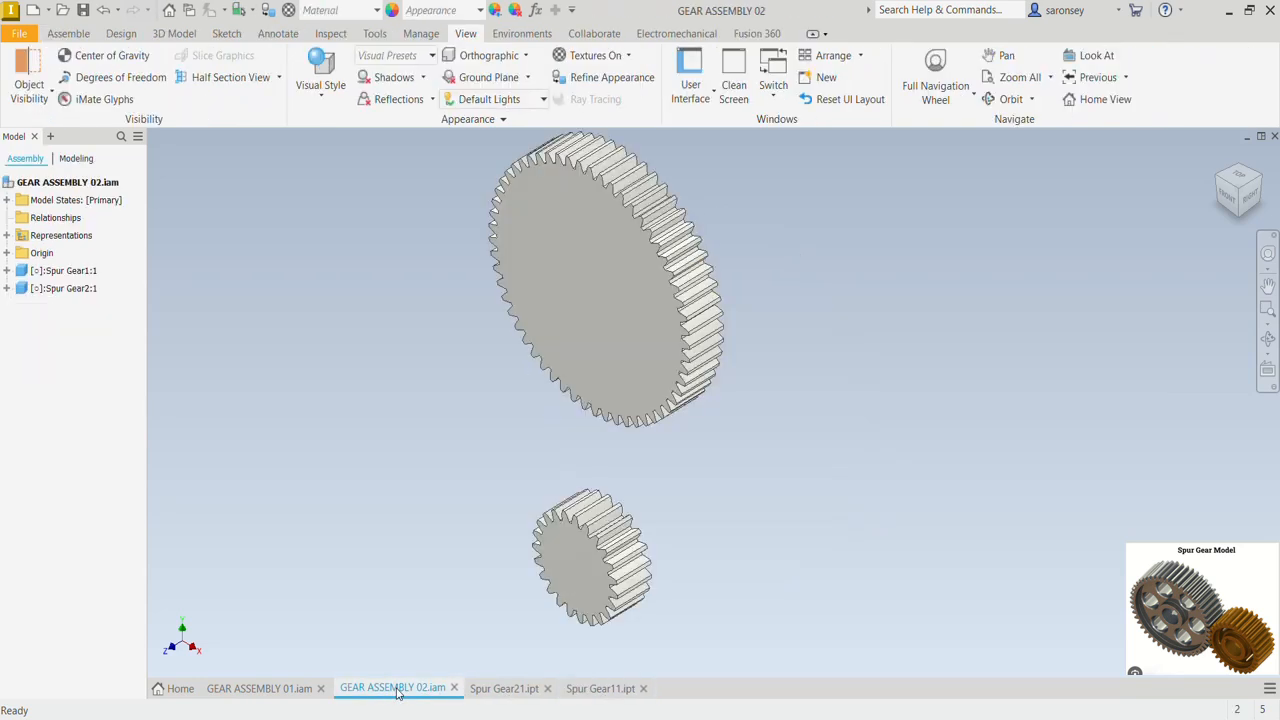
left_click_drag(629, 371, 630, 412)
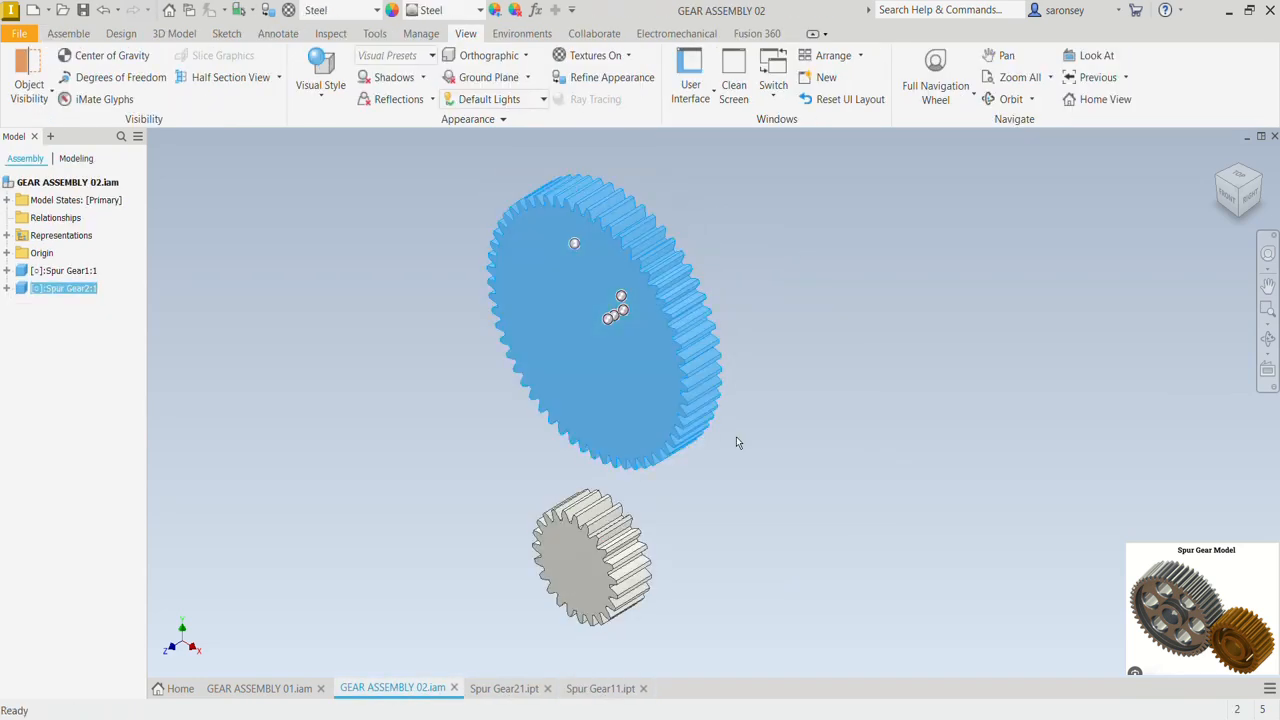
left_click(806, 370)
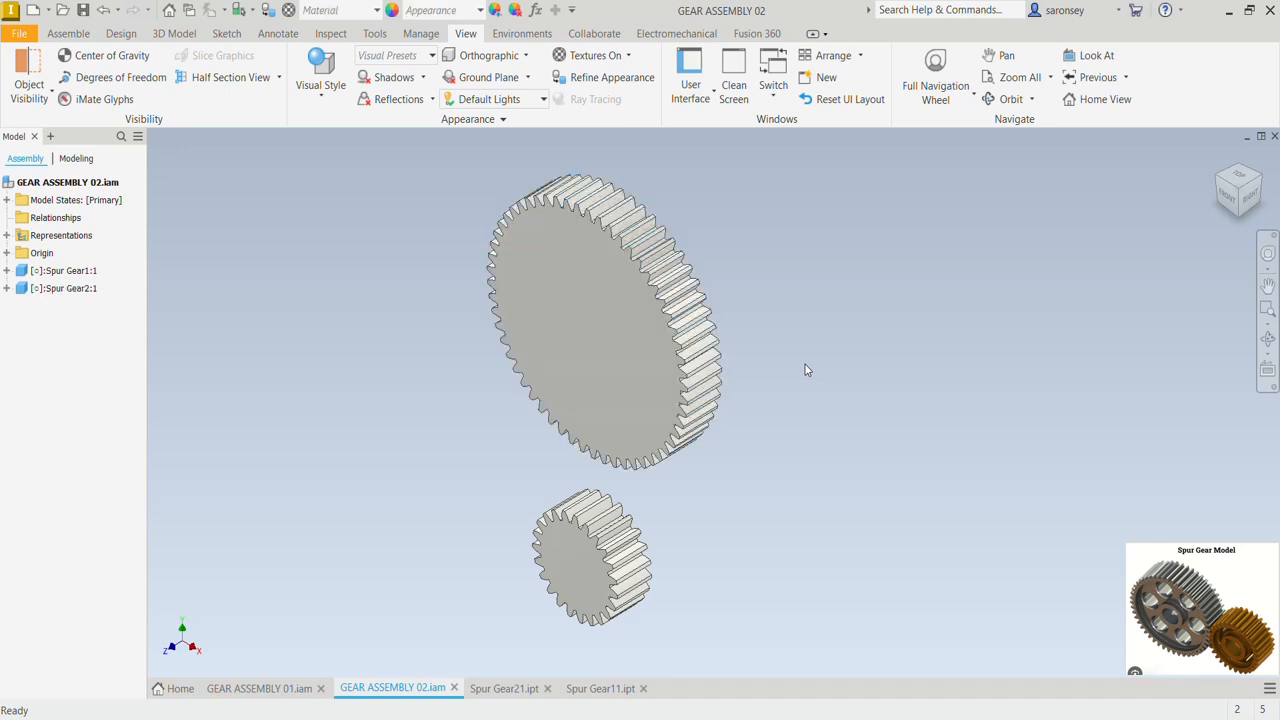
Step: Make the assembly's XY and YZ origin planes visible
left_click(7, 253)
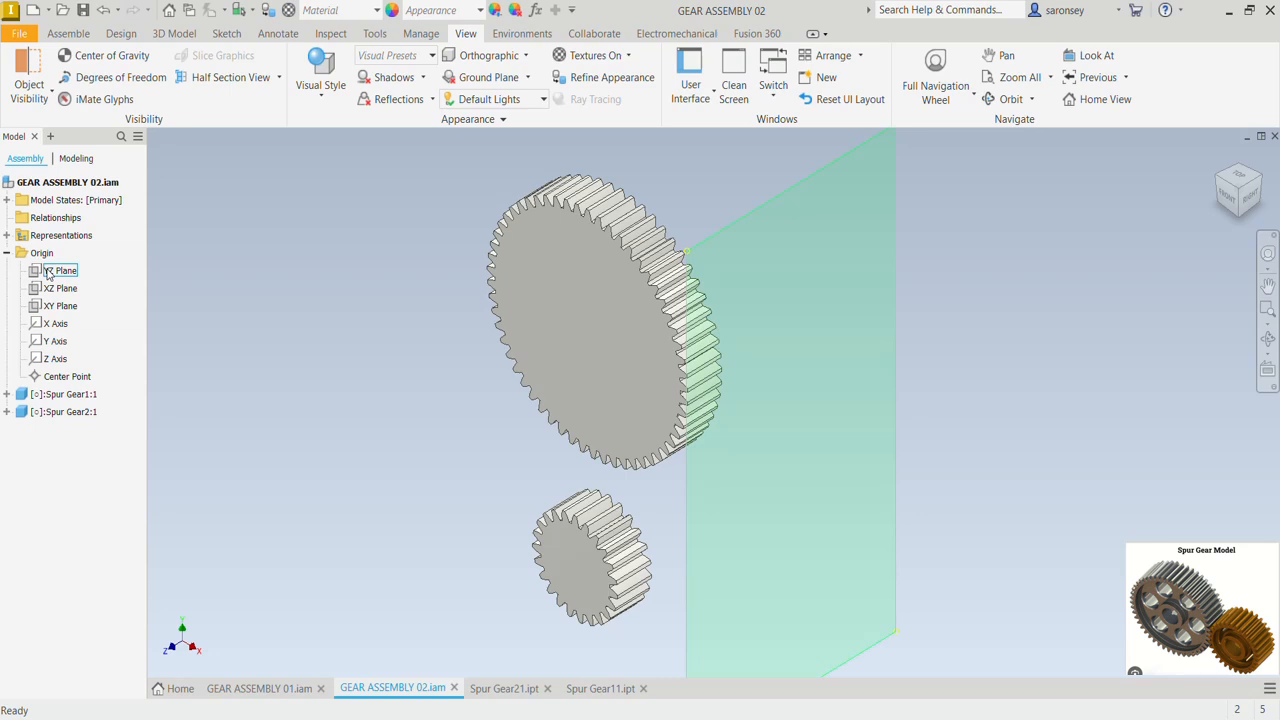
left_click(55, 271)
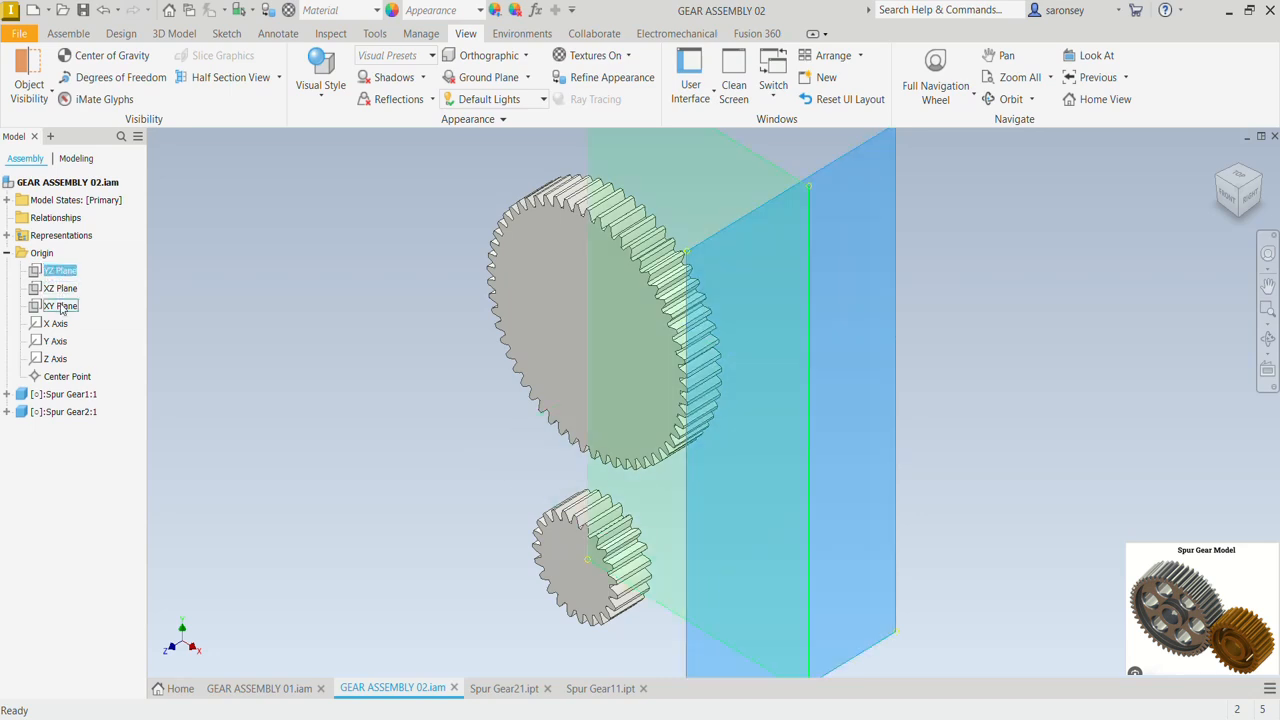
left_click(61, 308)
right_click(61, 308)
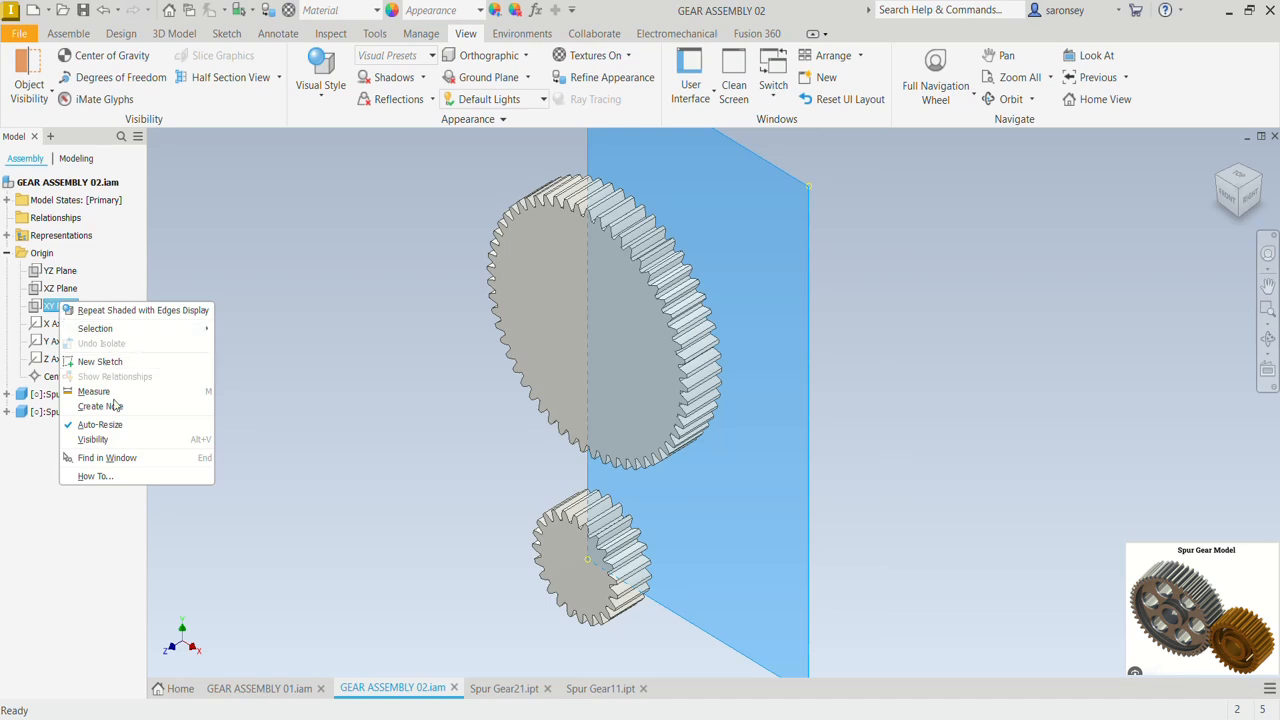
left_click(96, 440)
left_click(62, 271)
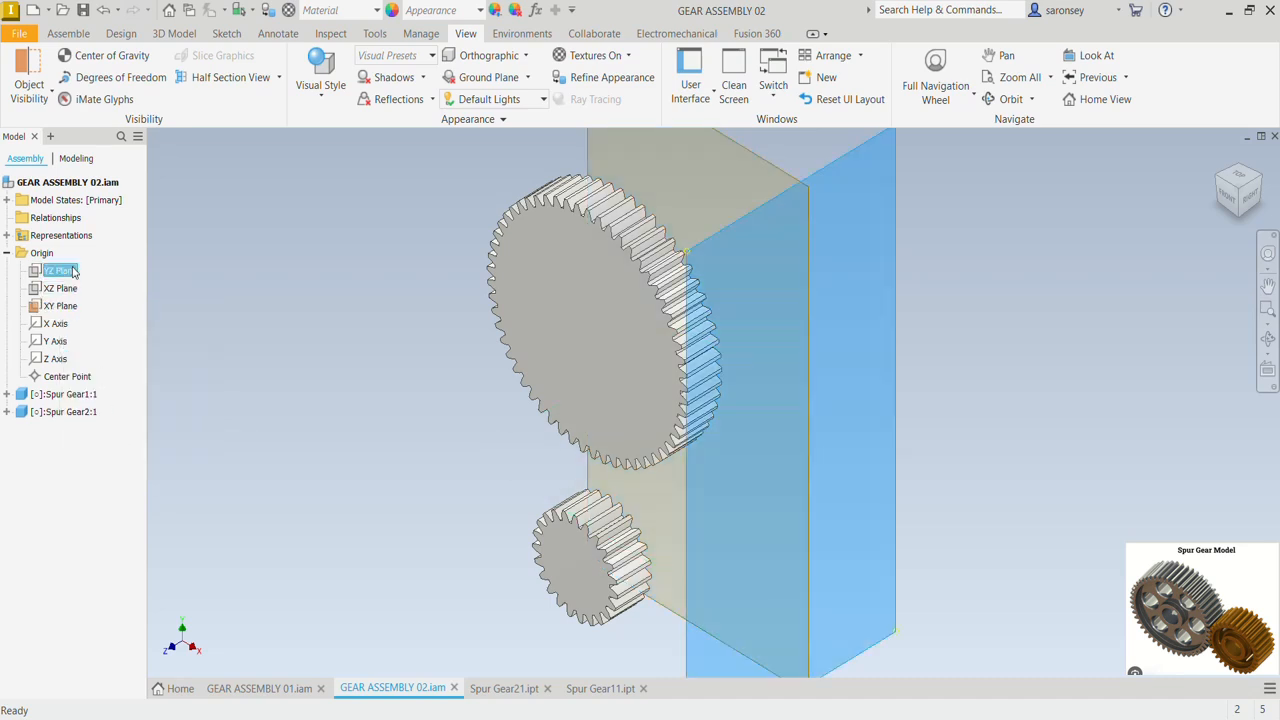
right_click(72, 268)
left_click(110, 404)
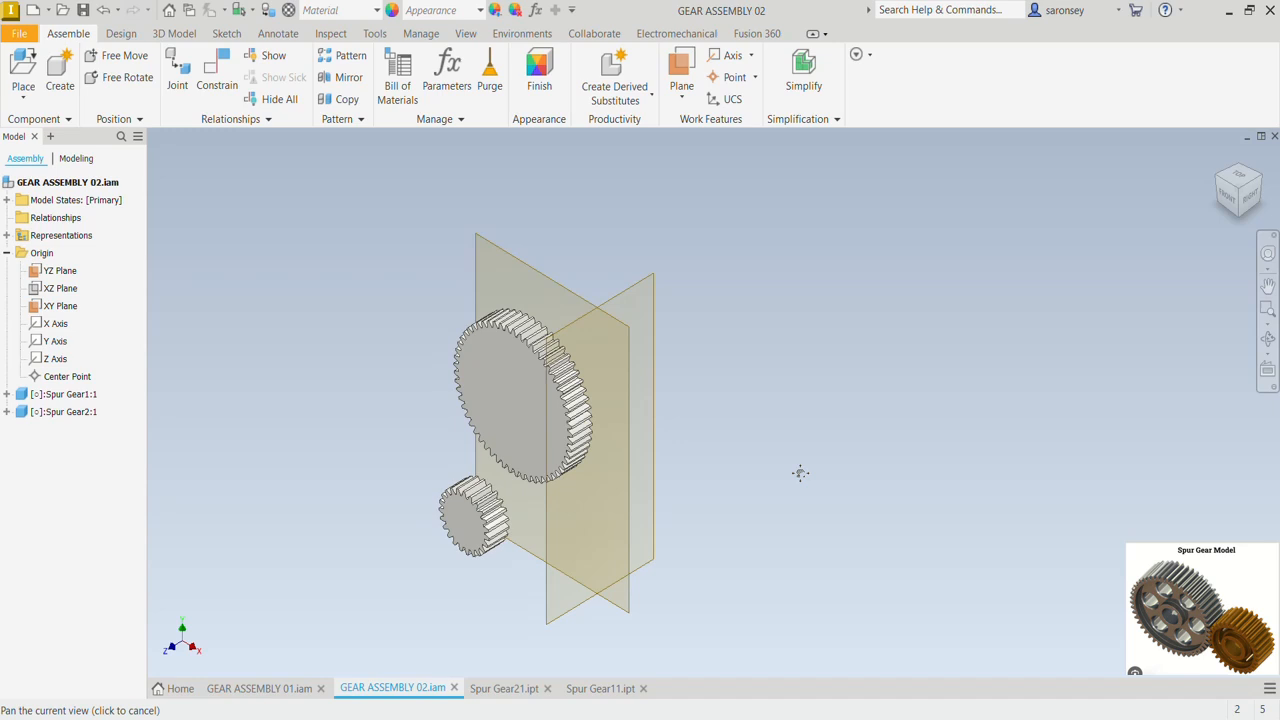
middle_click_drag(800, 471, 974, 437)
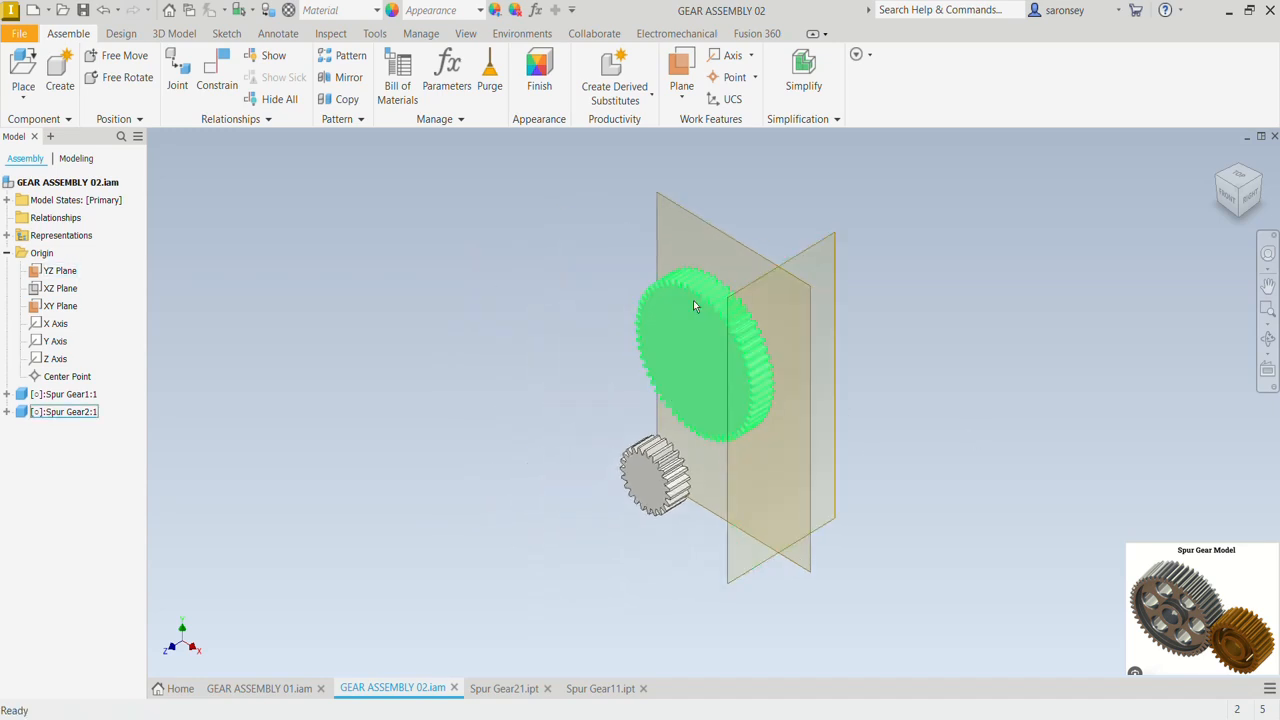
Step: Constrain the large gear's front face to the assembly's XY plane with a Mate at 0.000 in offset
left_click(222, 80)
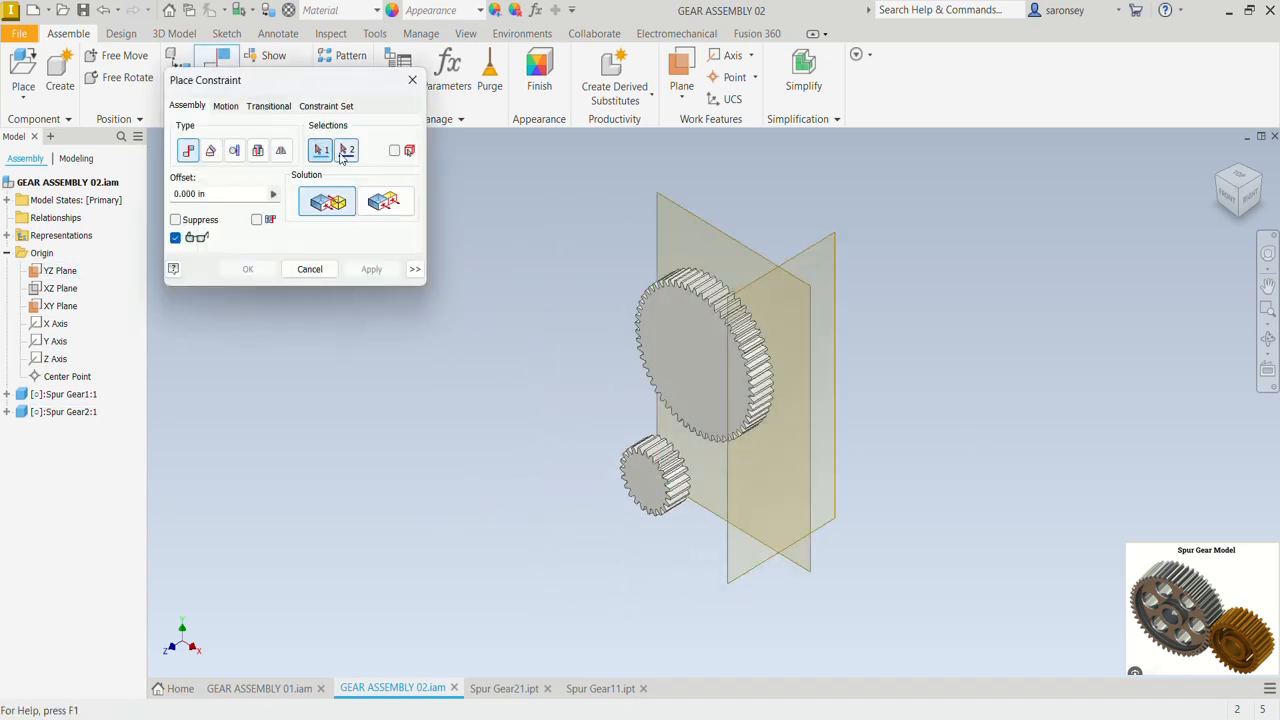
left_click(700, 360)
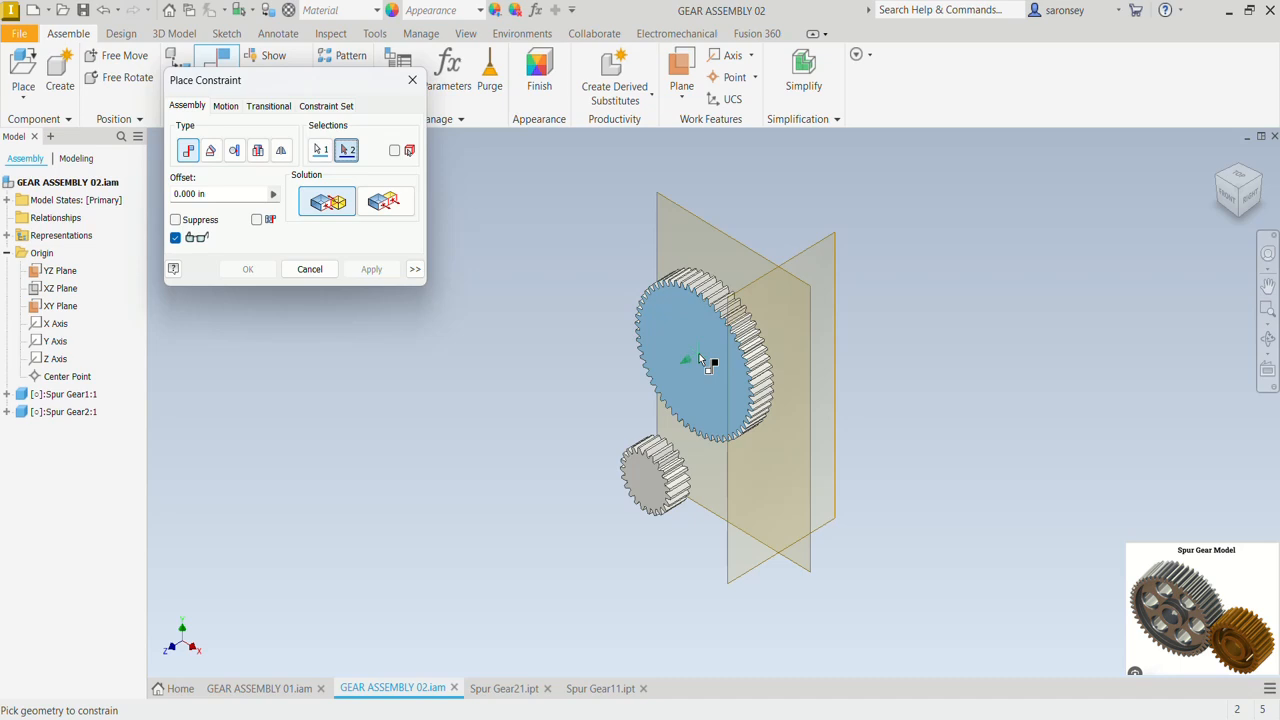
left_click(743, 250)
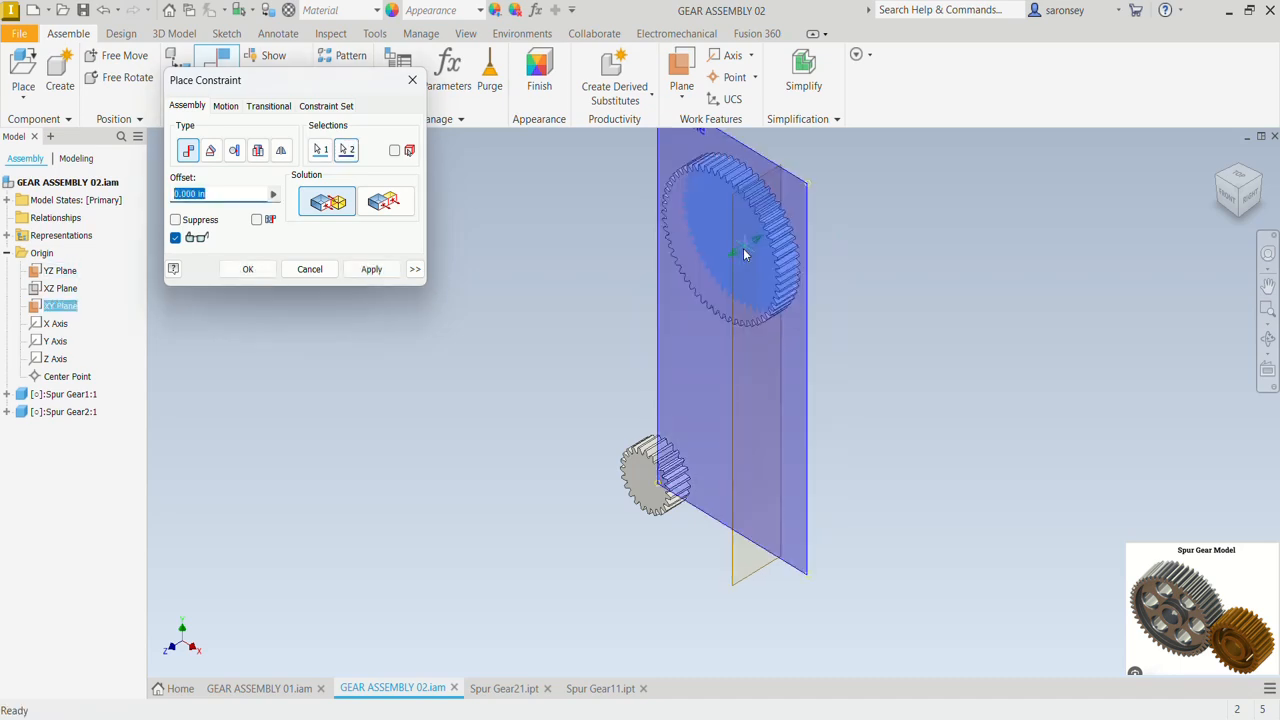
left_click(1250, 195)
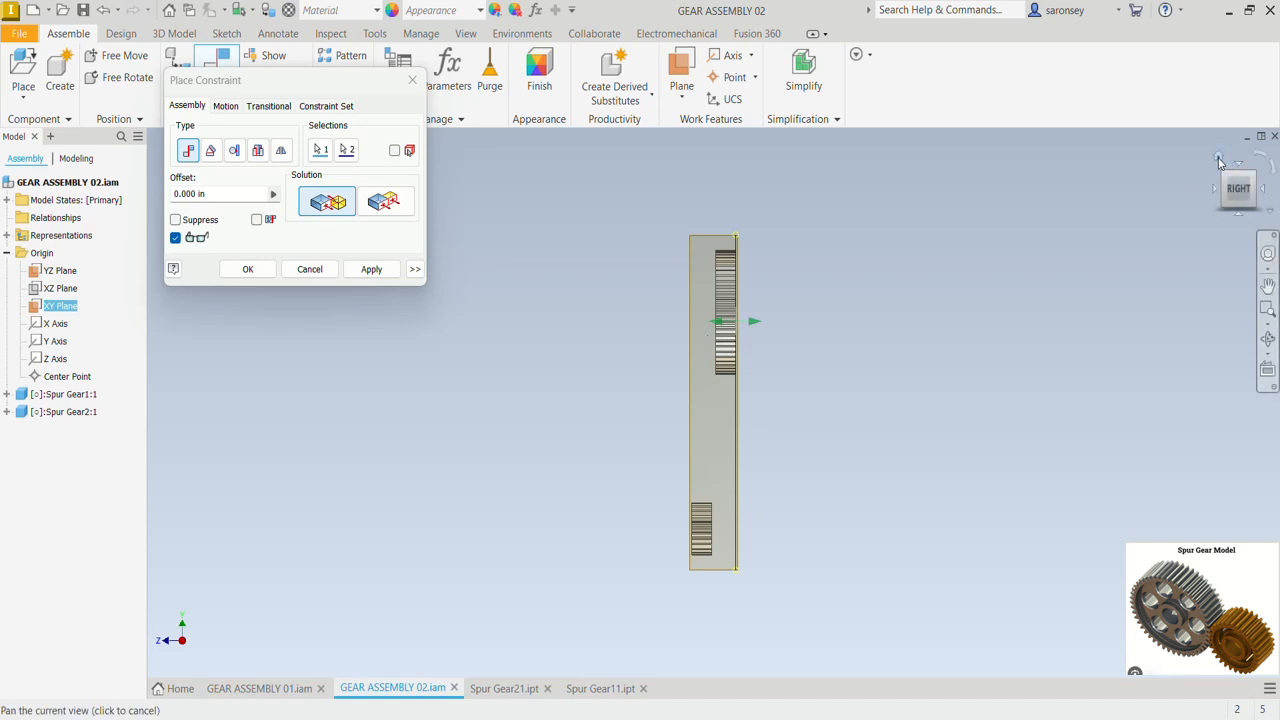
left_click(1219, 160)
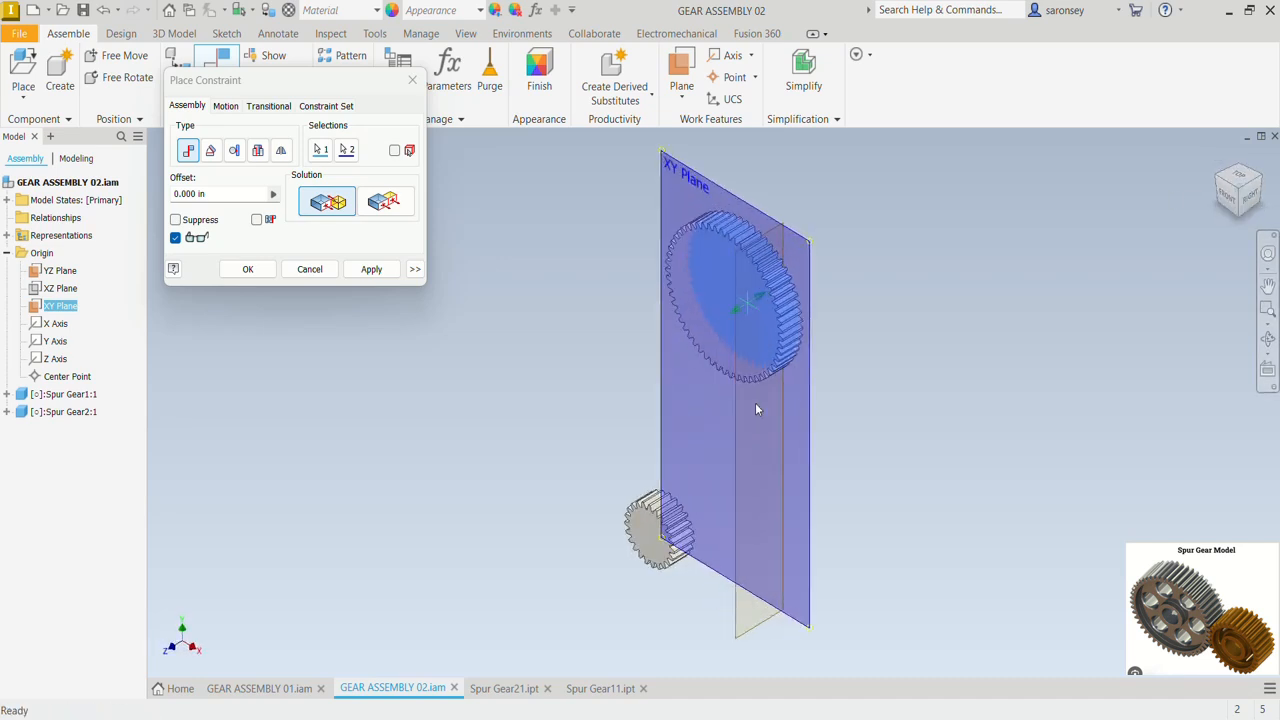
mouse_move(714, 402)
middle_mouse_down("shift")
mouse_move(783, 413)
mouse_move(708, 364)
middle_mouse_up("shift")
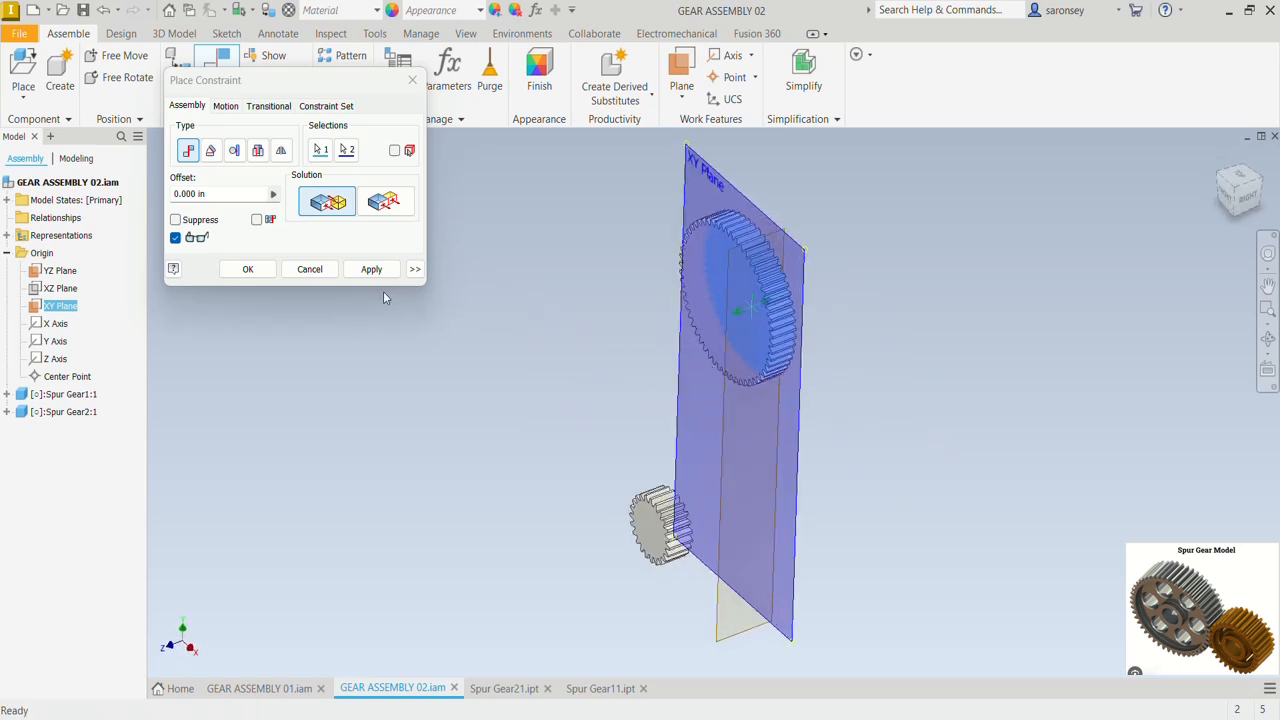
left_click(371, 269)
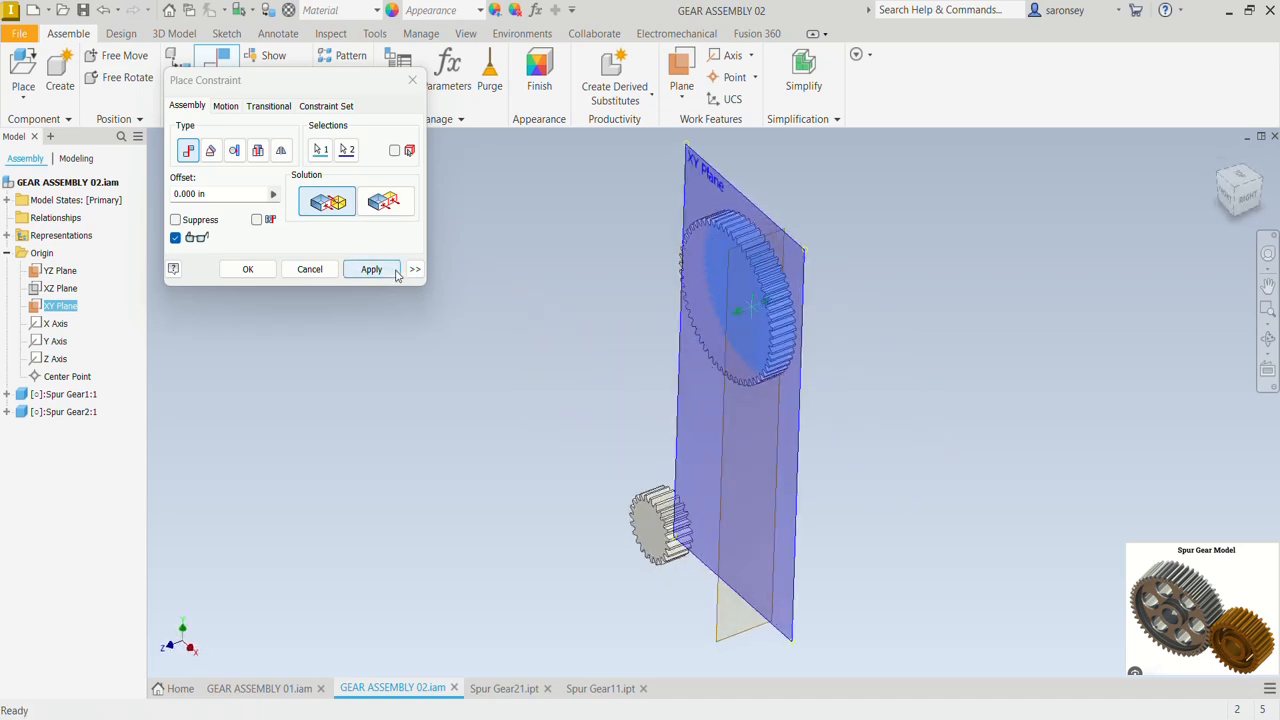
Step: Constrain the small gear's front face to the XY plane with a Mate at 0.000 in offset and finish constraining
left_click(650, 528)
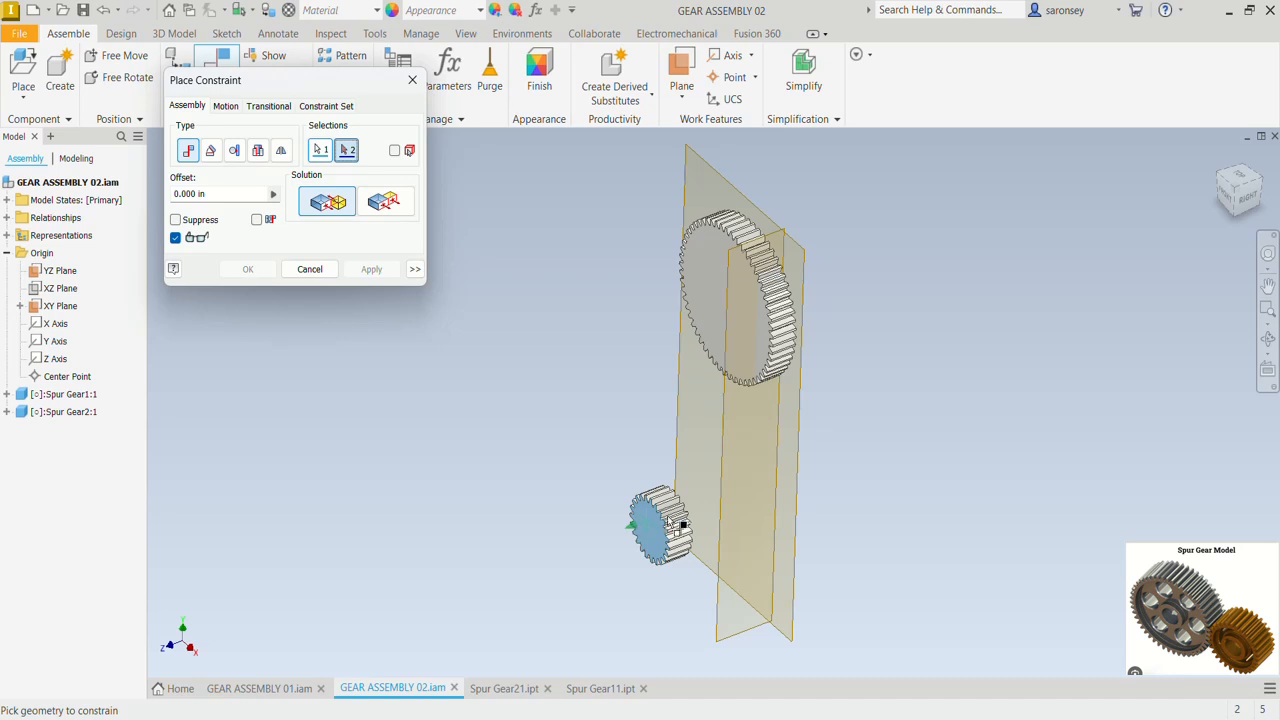
left_click(797, 478)
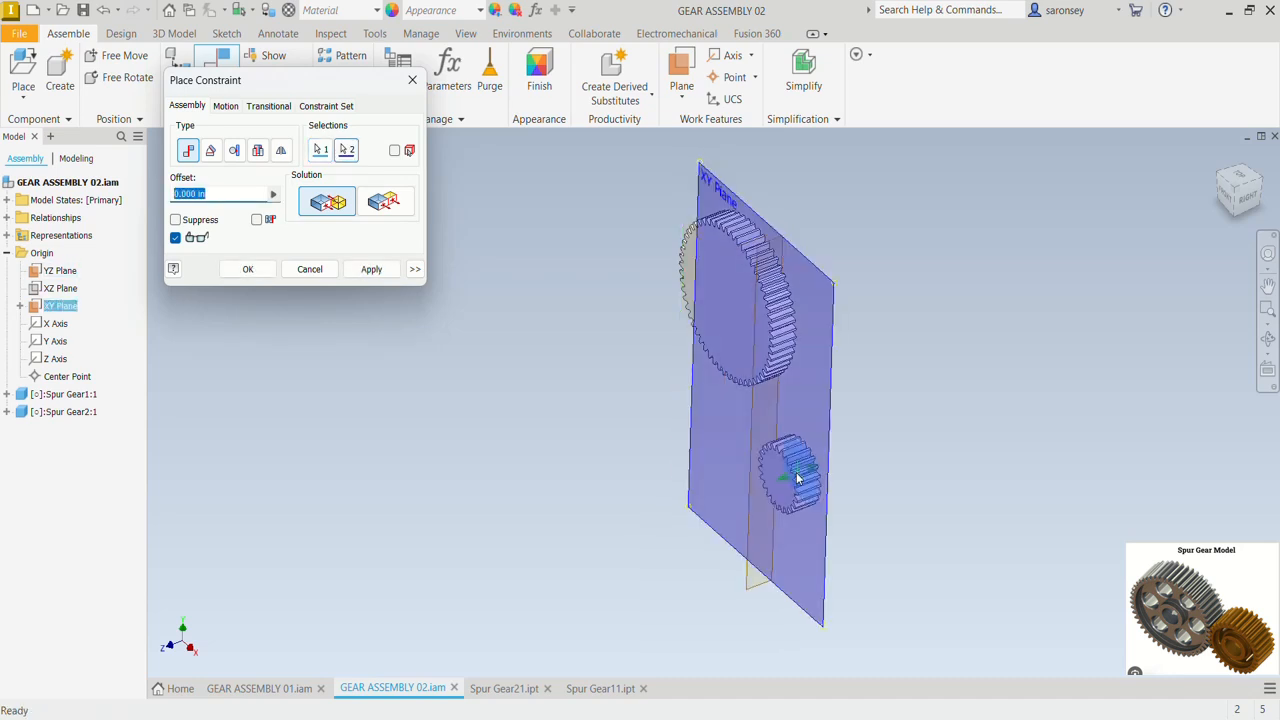
left_click(371, 269)
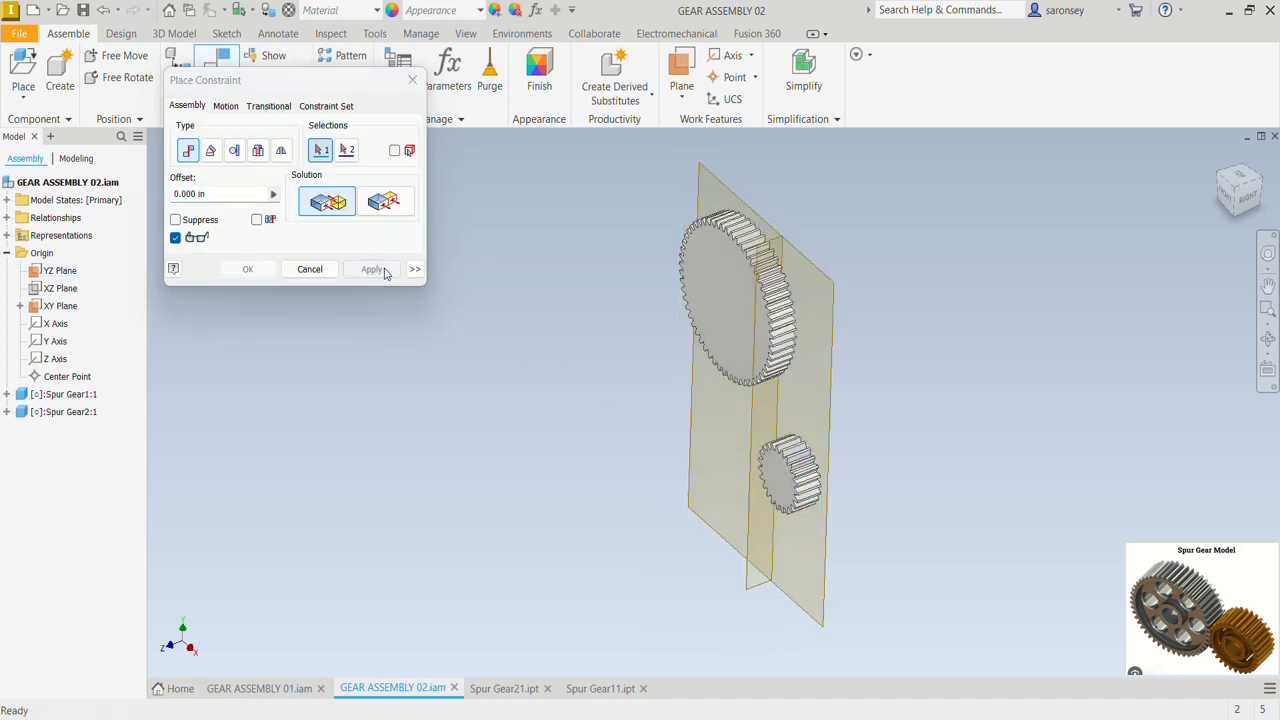
left_click(412, 80)
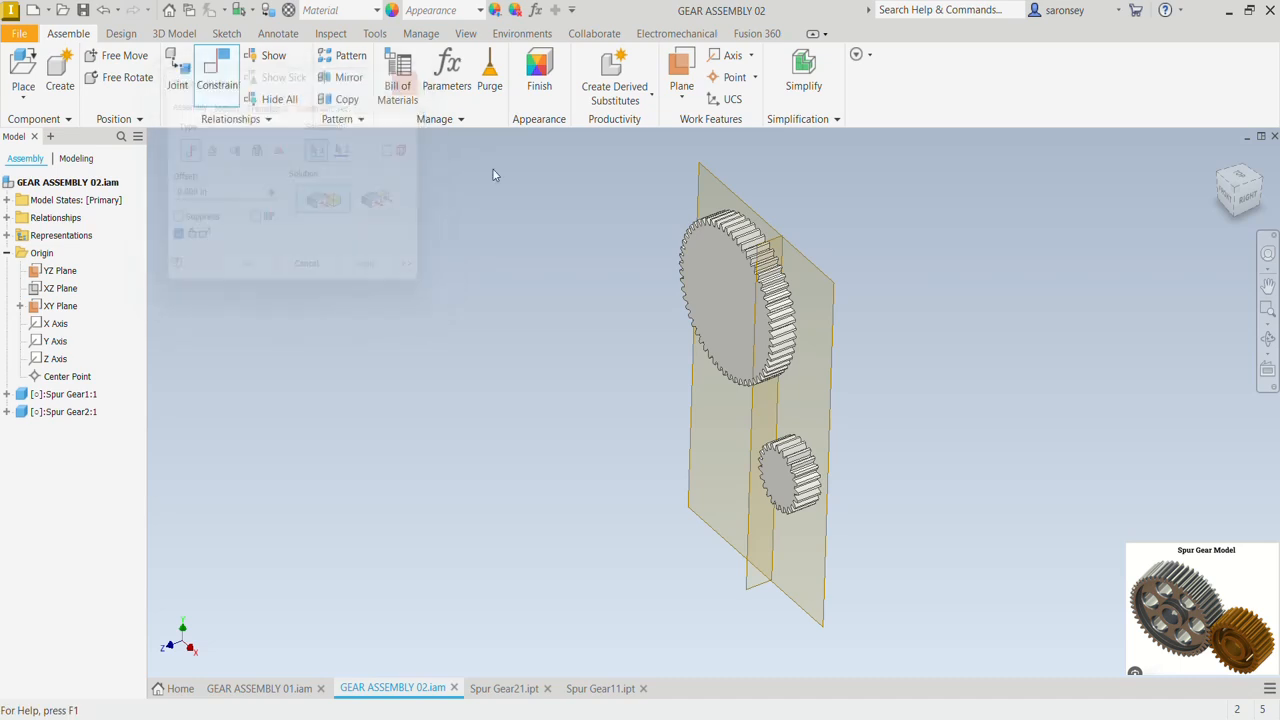
Step: Move the small gear along the XY plane to beneath the large gear and check their alignment from the right side
left_click_drag(814, 508, 728, 452)
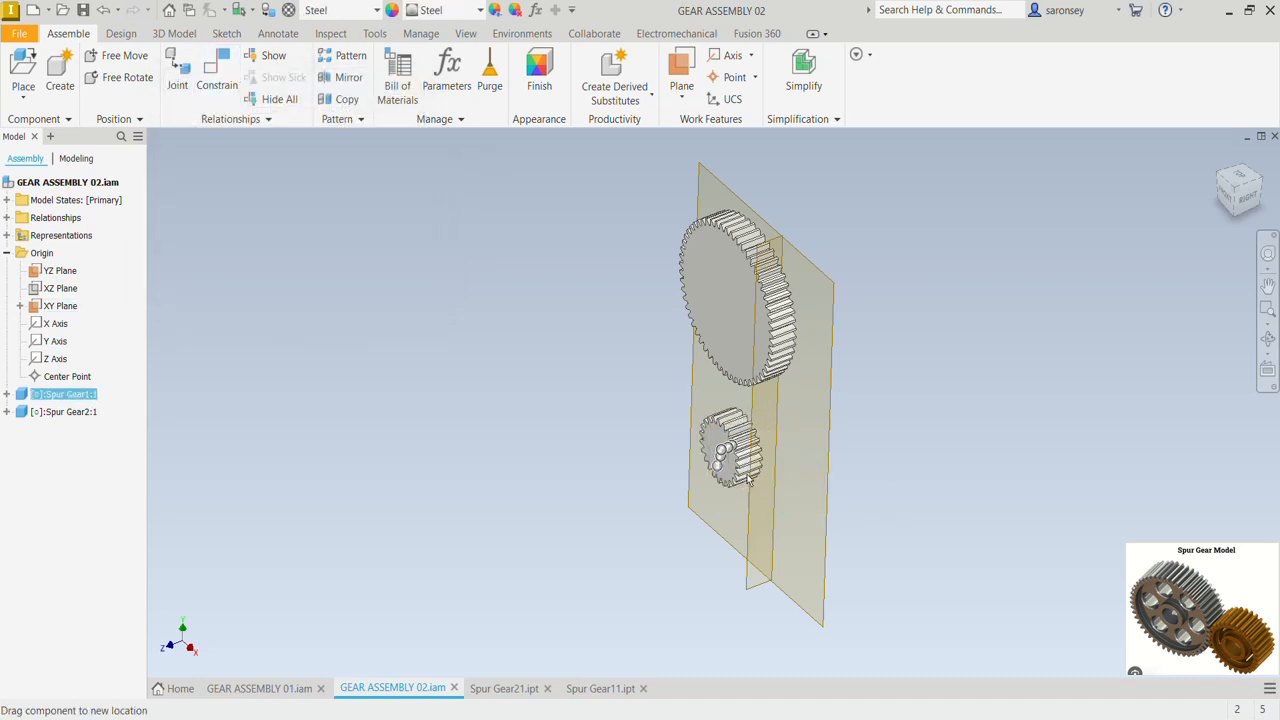
left_click(1245, 200)
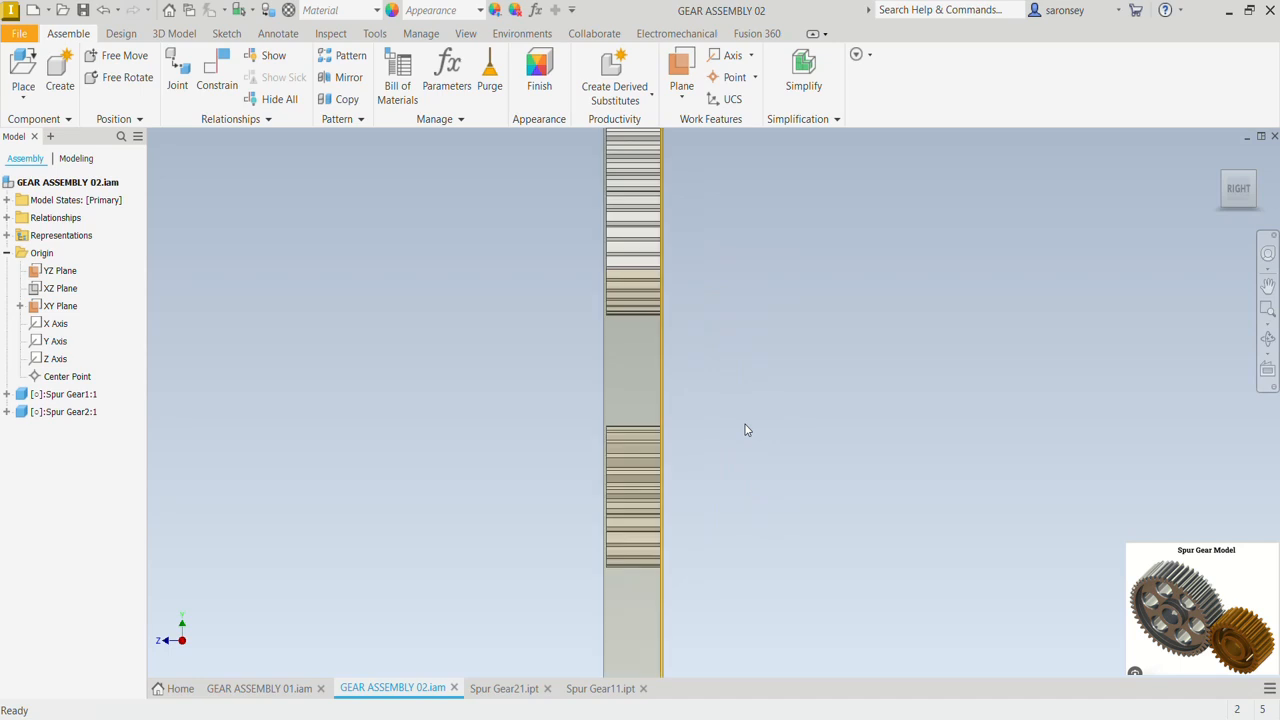
left_click(1218, 160)
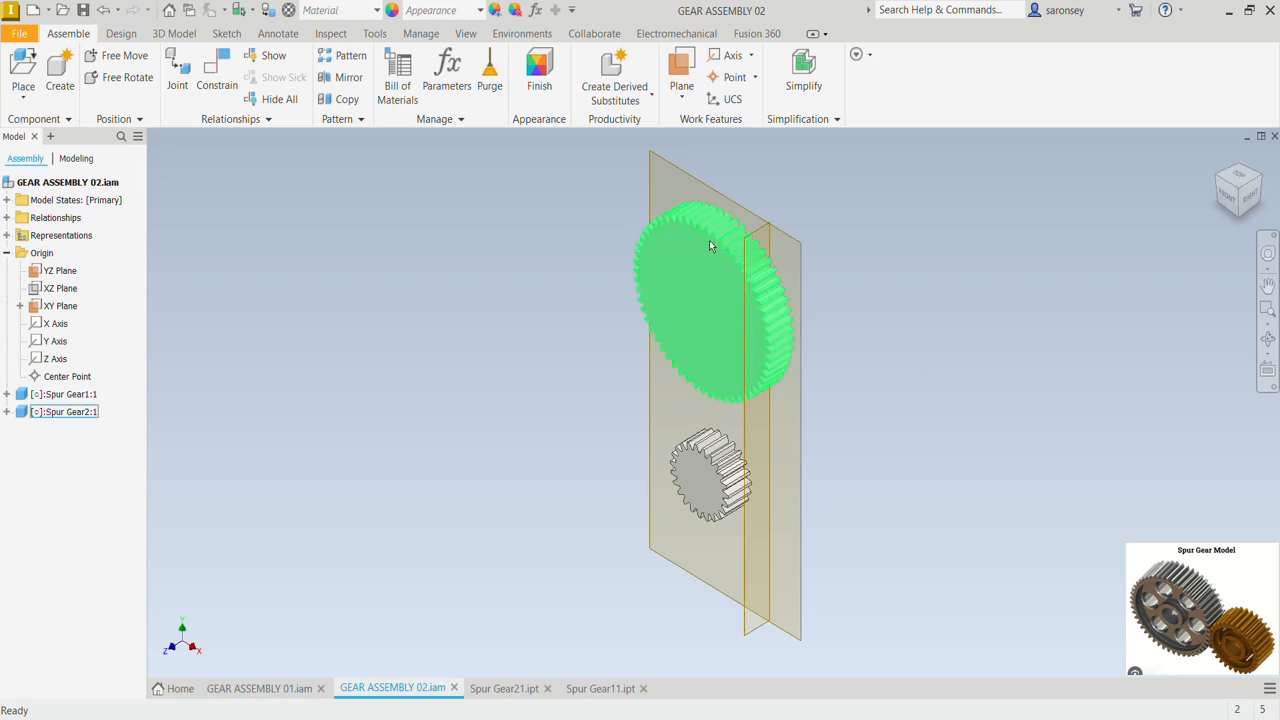
Step: Make the assembly's origin Z axis visible
left_click(58, 363)
right_click(57, 362)
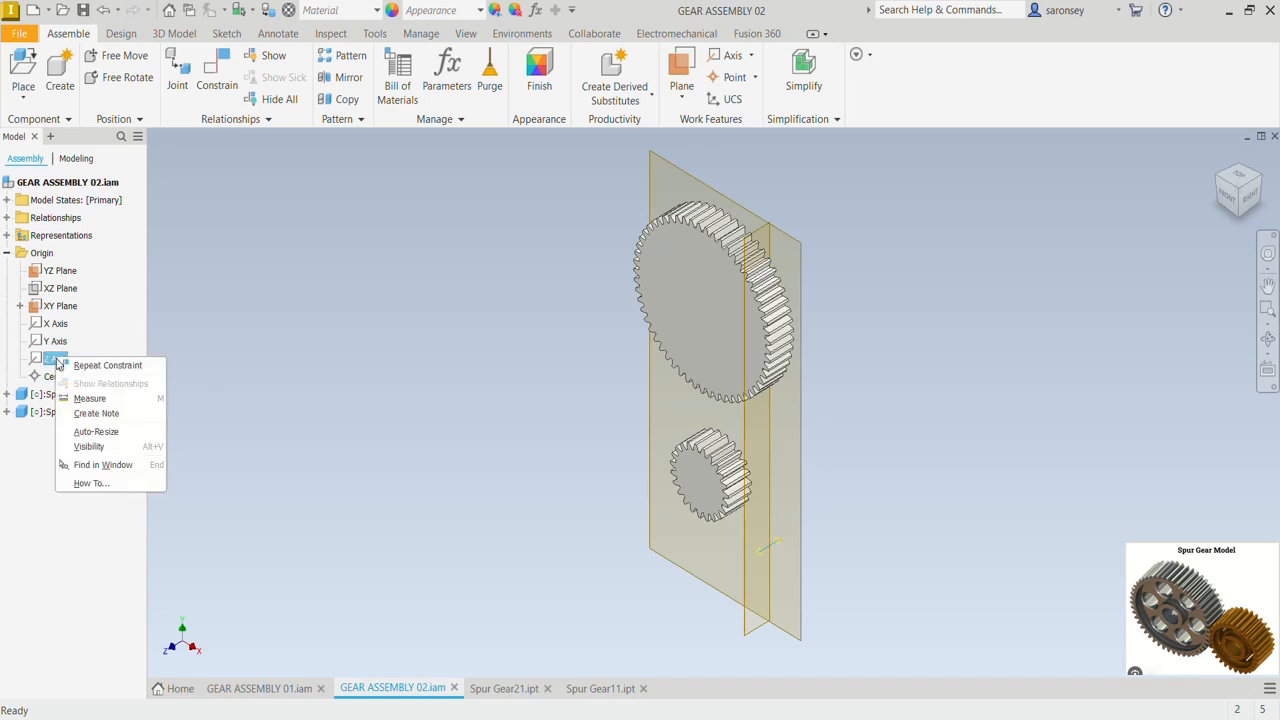
left_click(104, 448)
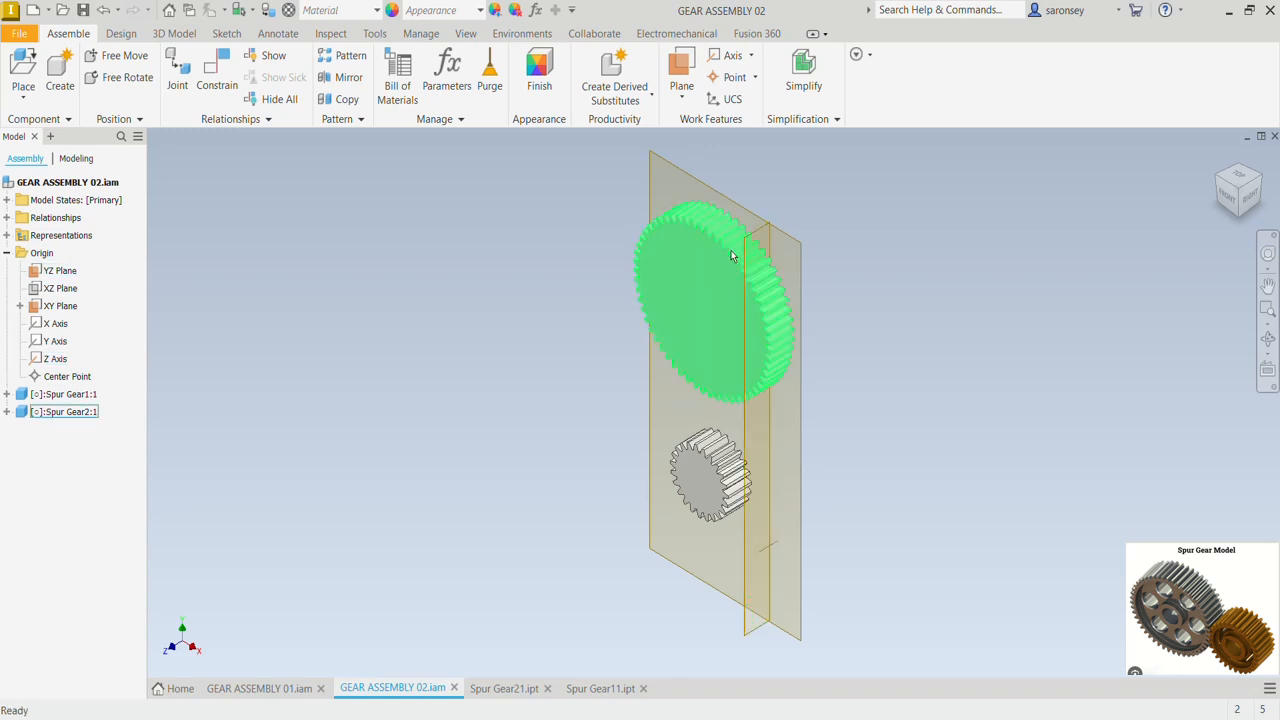
Step: Open the large gear's part file, Spur Gear21.ipt, and make its Pitch Diameter surface visible
left_click(508, 689)
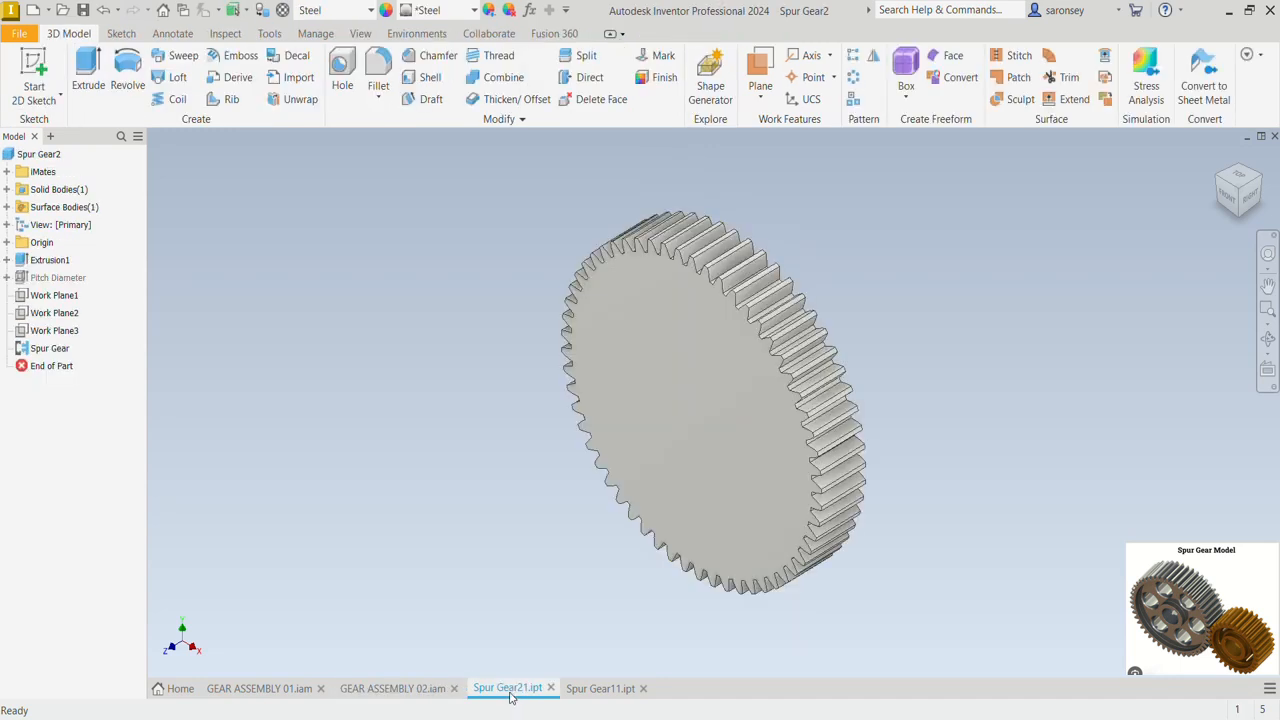
left_click(8, 208)
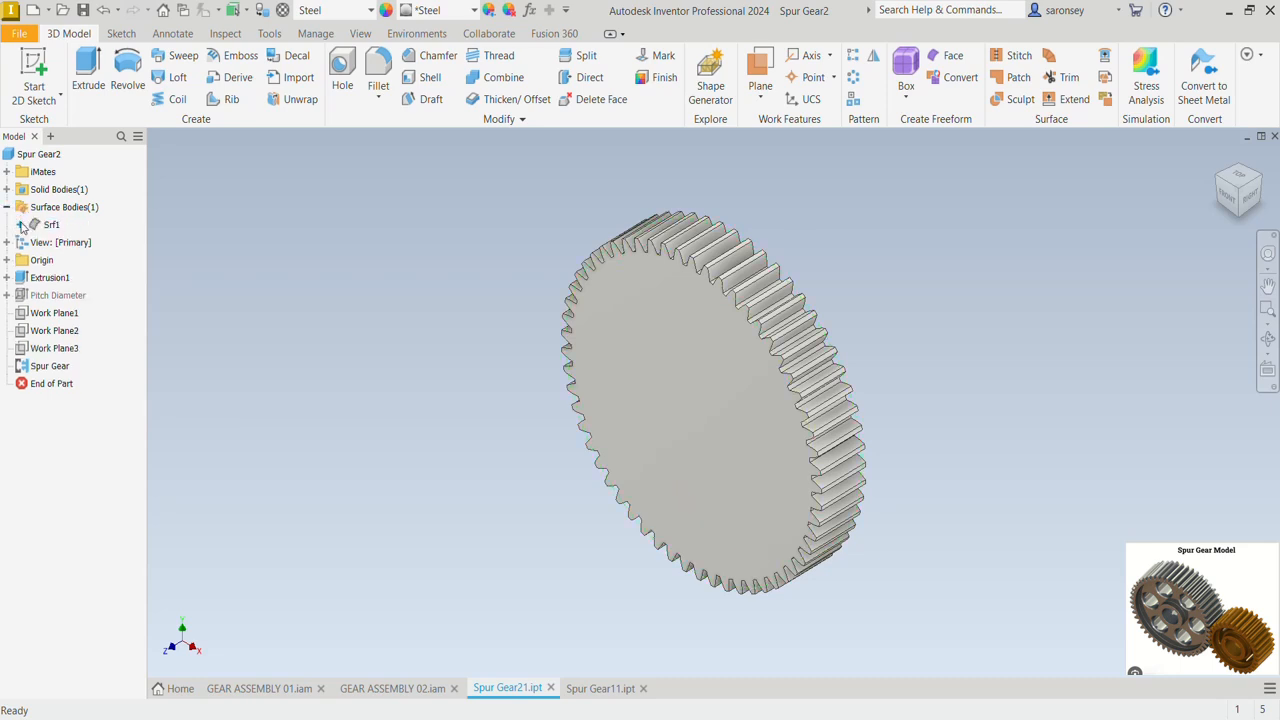
left_click(19, 226)
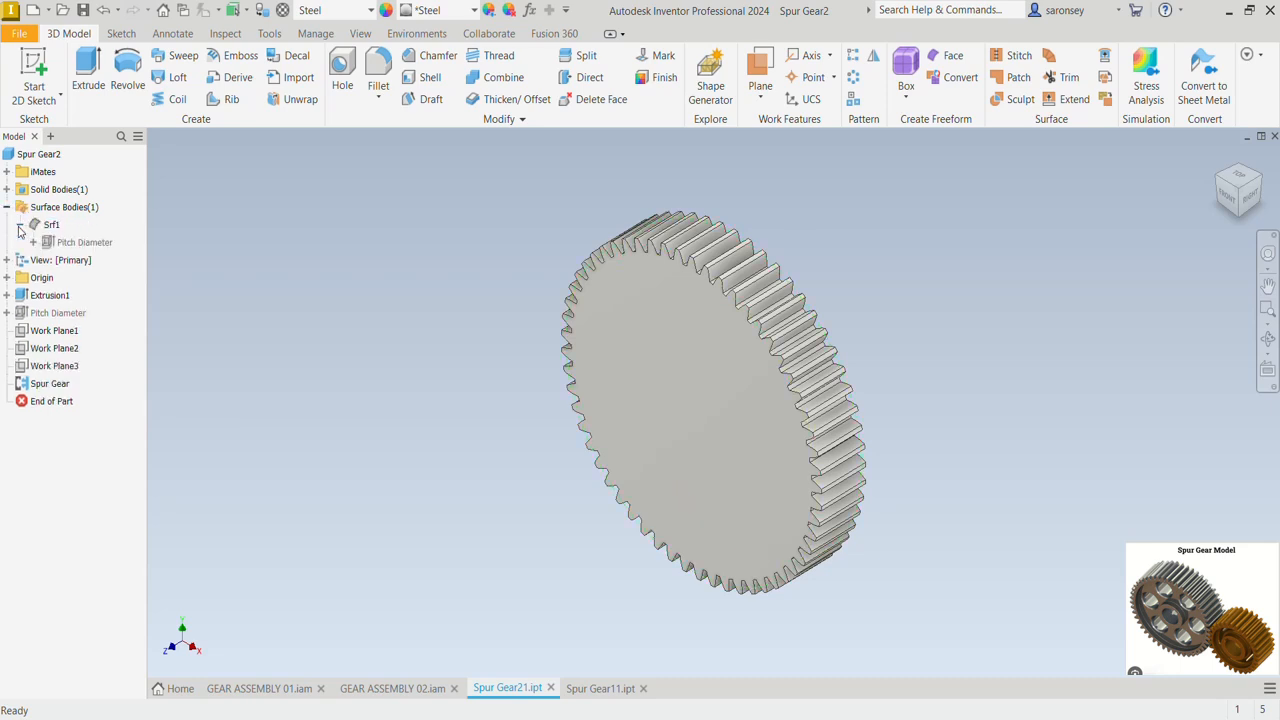
right_click(88, 246)
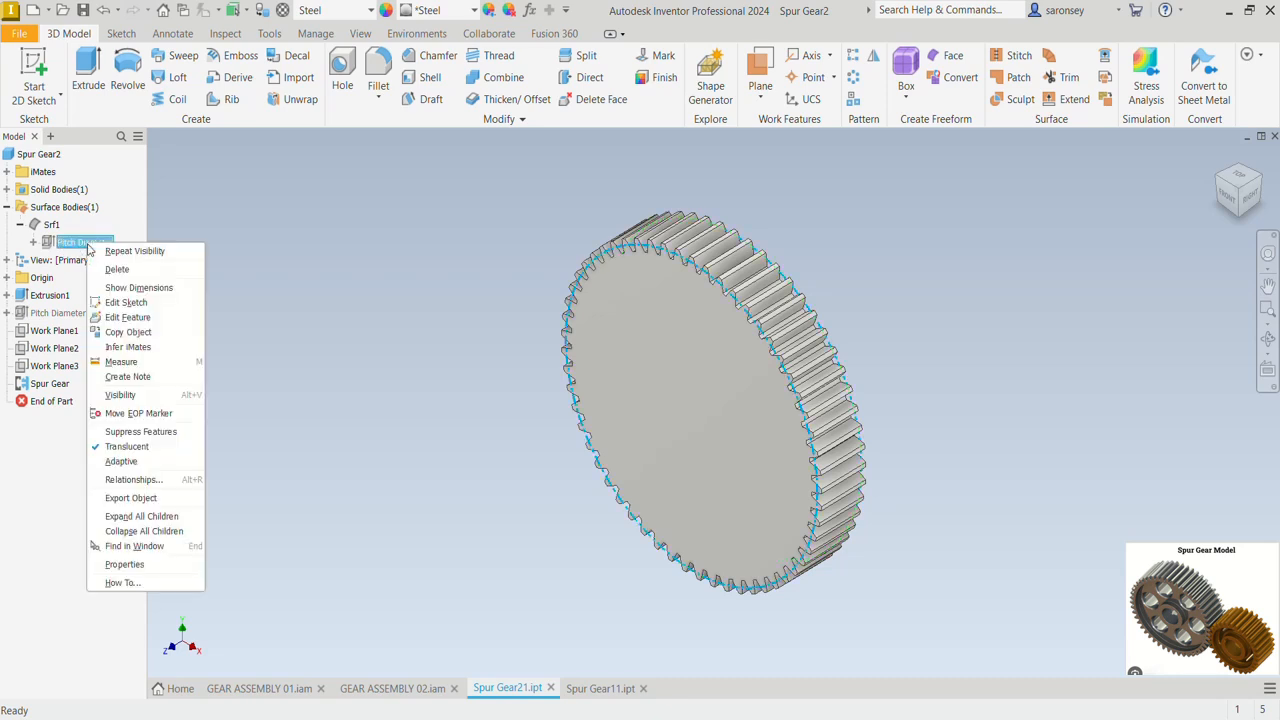
left_click(129, 398)
scroll(733, 290, "down", 3)
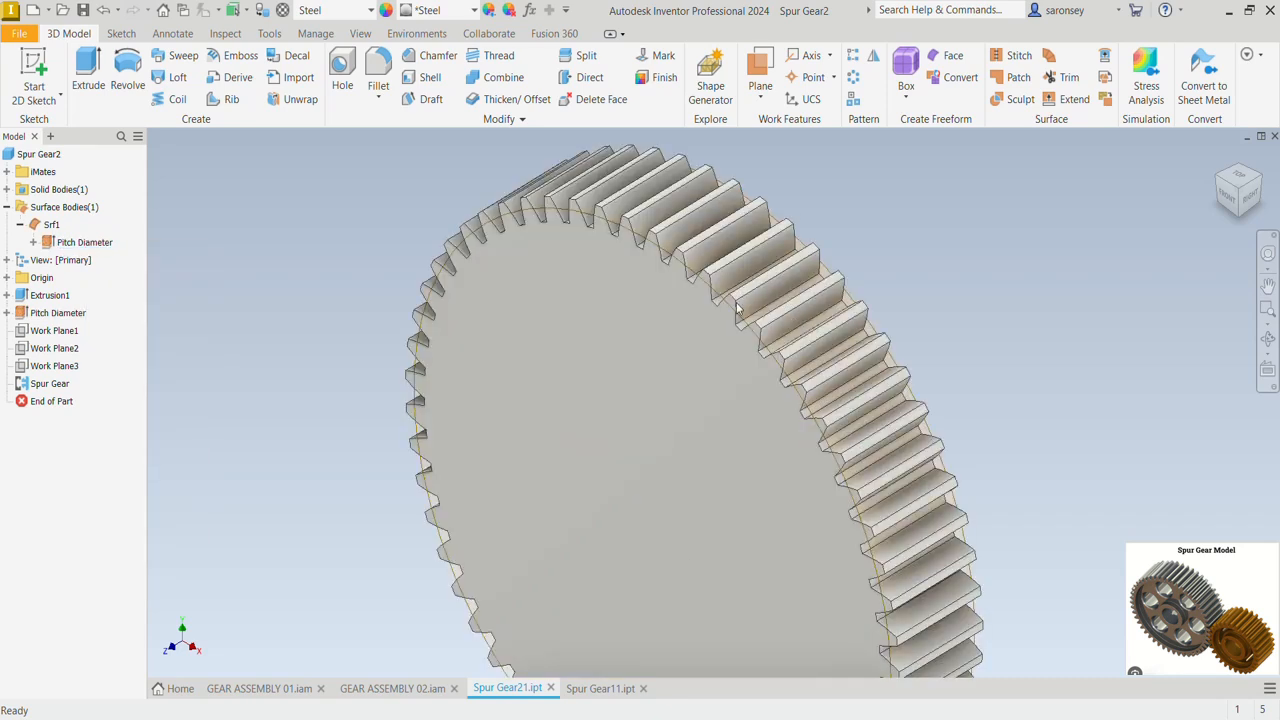
scroll(722, 296, "up", 3)
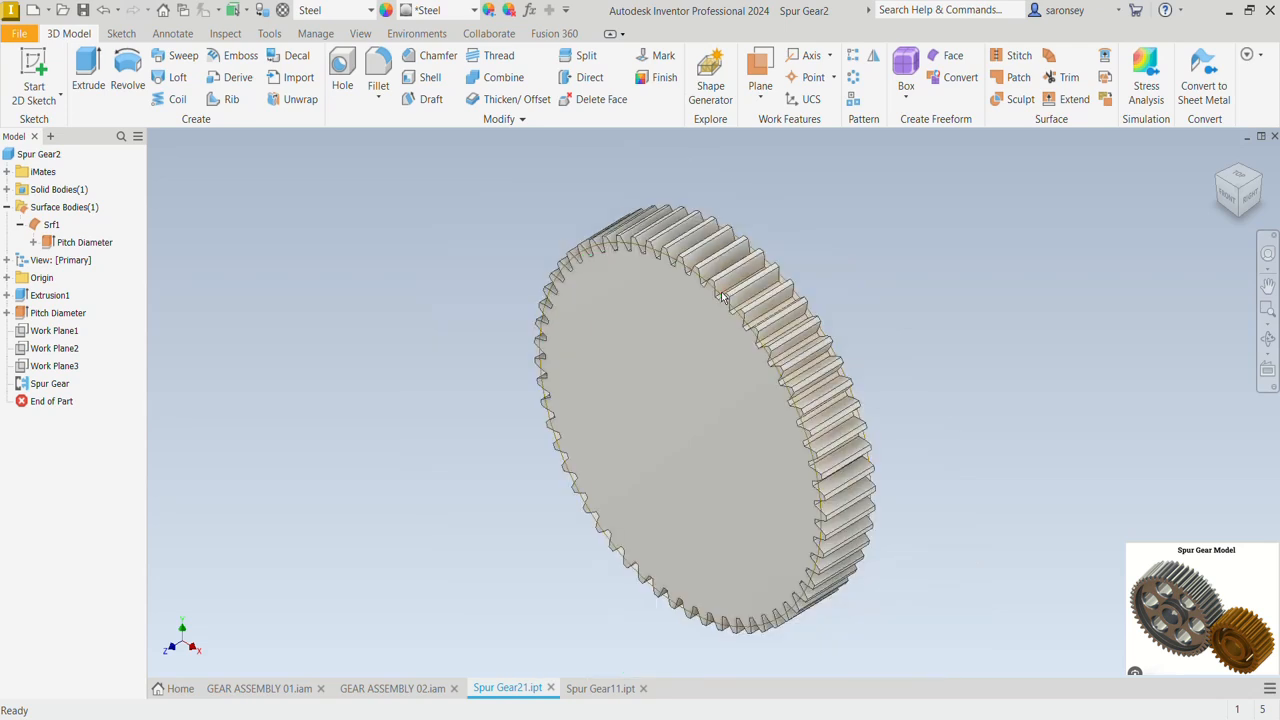
Step: In GEAR ASSEMBLY 02, constrain the large gear's pitch diameter to the origin Z axis with a Mate at 0.000 in offset
left_click(392, 689)
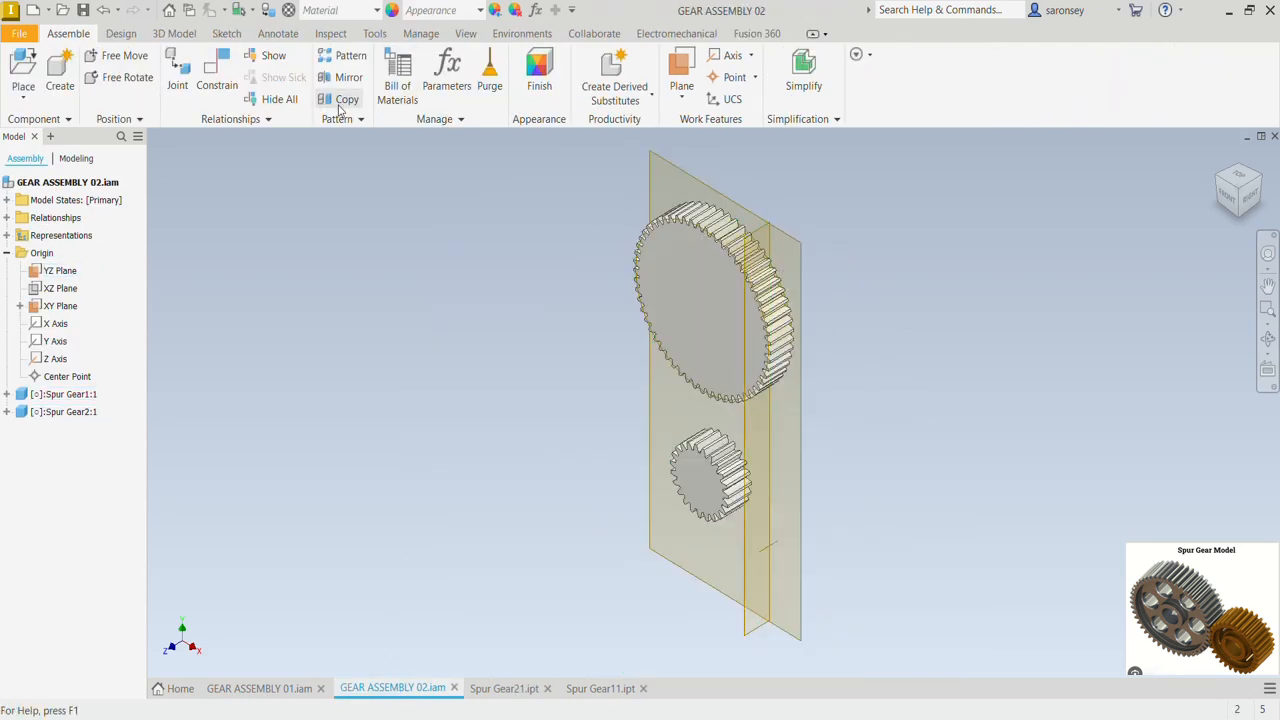
left_click(217, 72)
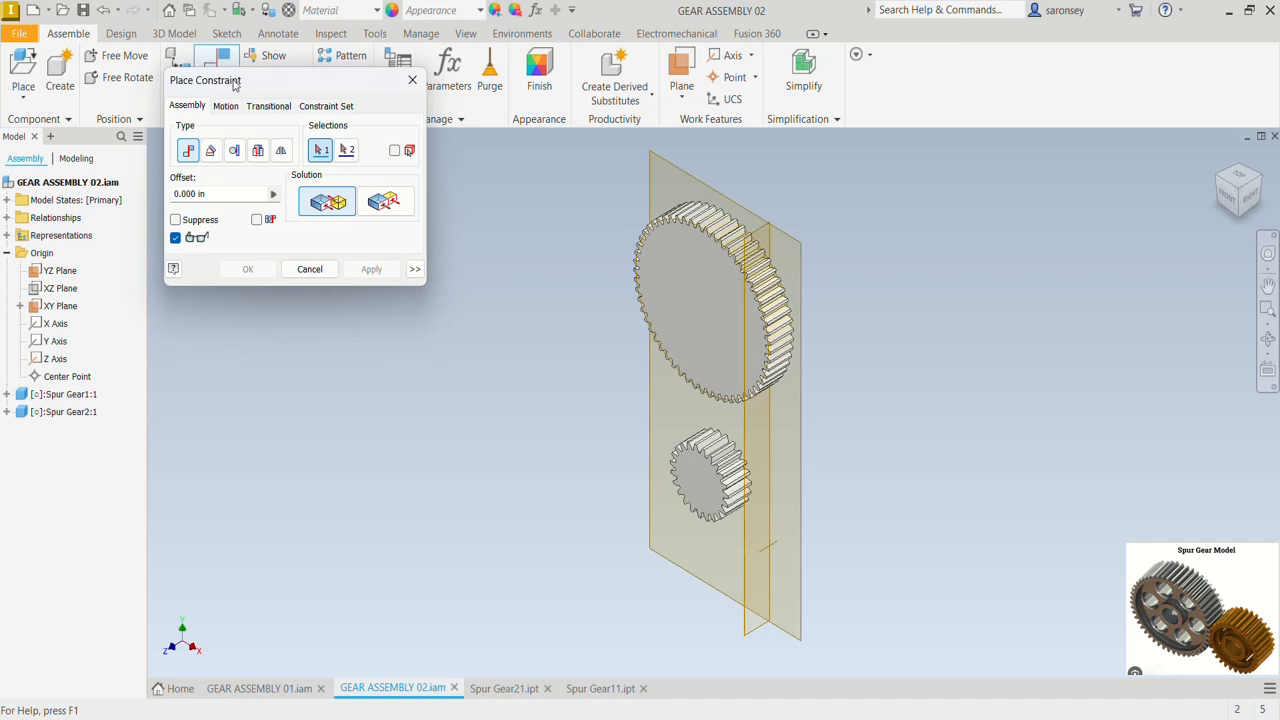
left_click(770, 541)
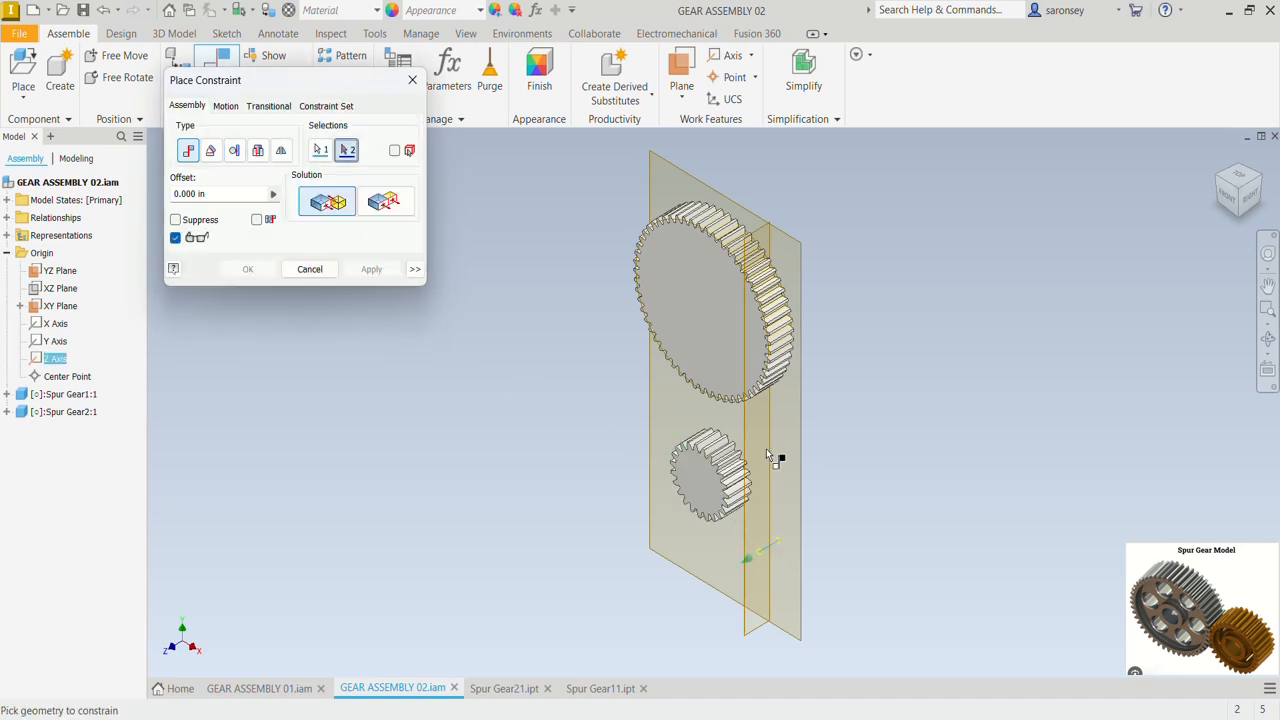
scroll(768, 320, "up", 5)
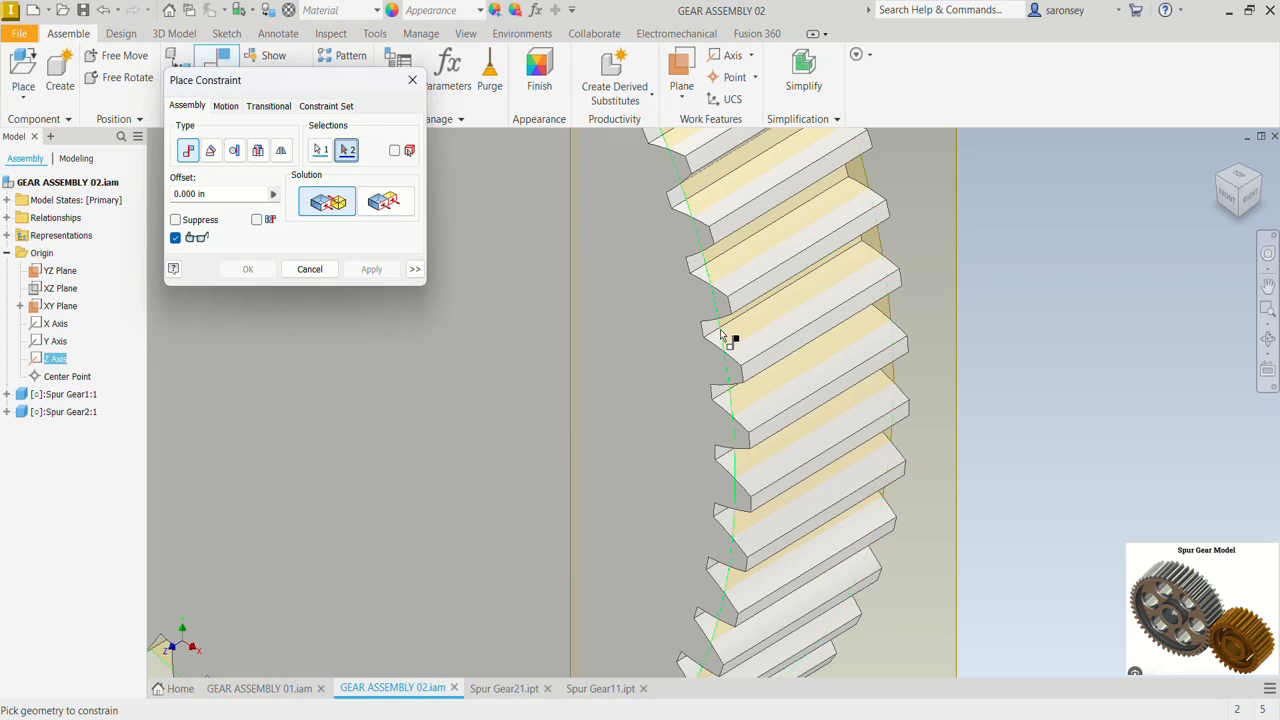
left_click(706, 262)
scroll(703, 259, "down", 5)
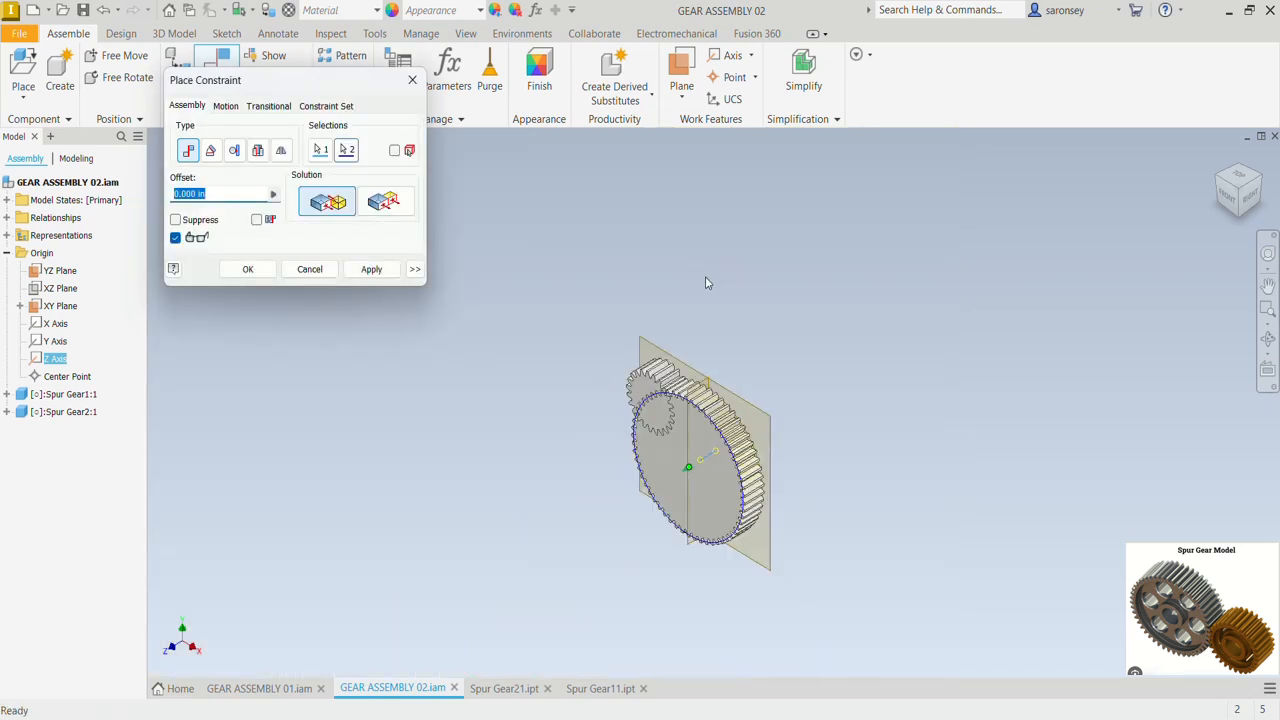
middle_click_drag(806, 423, 791, 320)
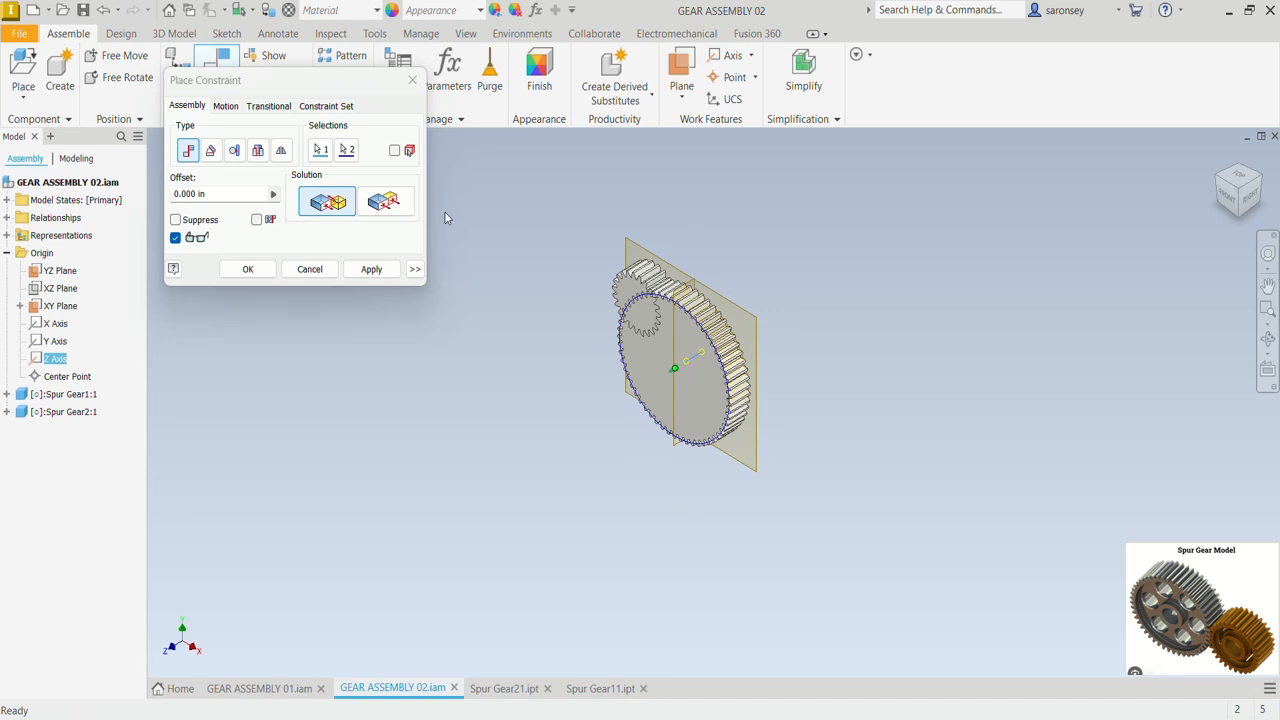
left_click(372, 270)
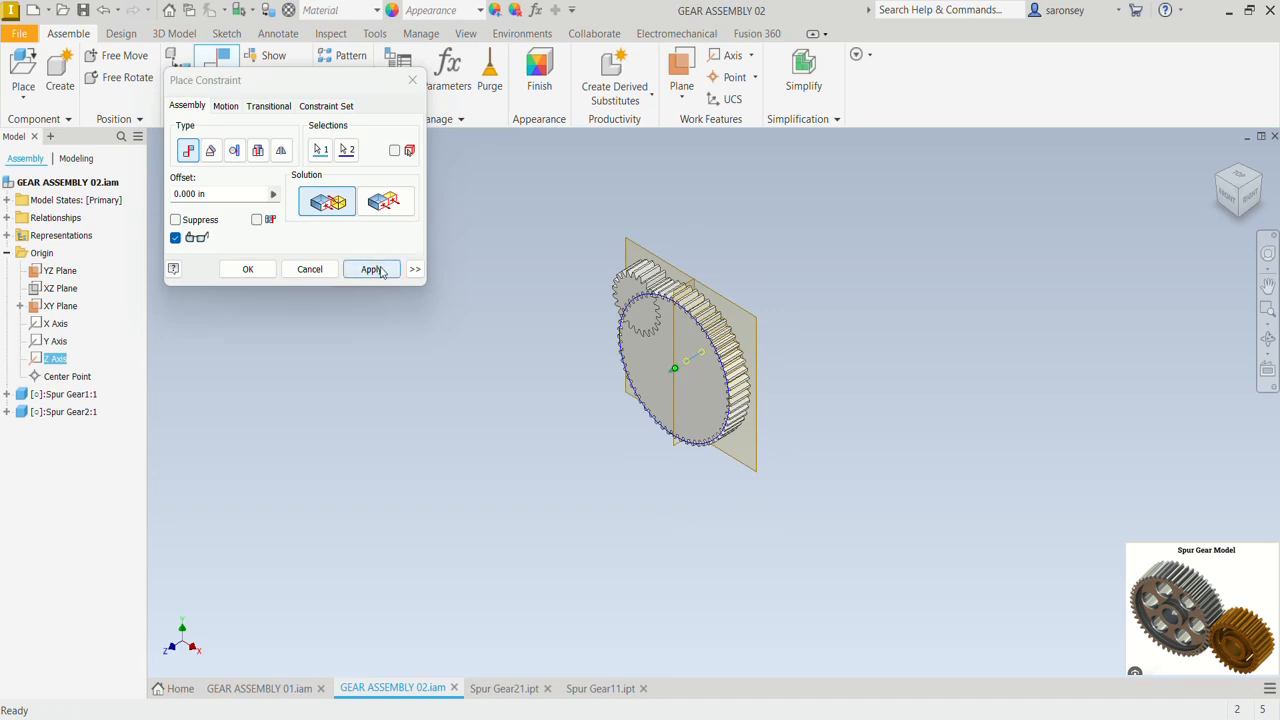
left_click(413, 81)
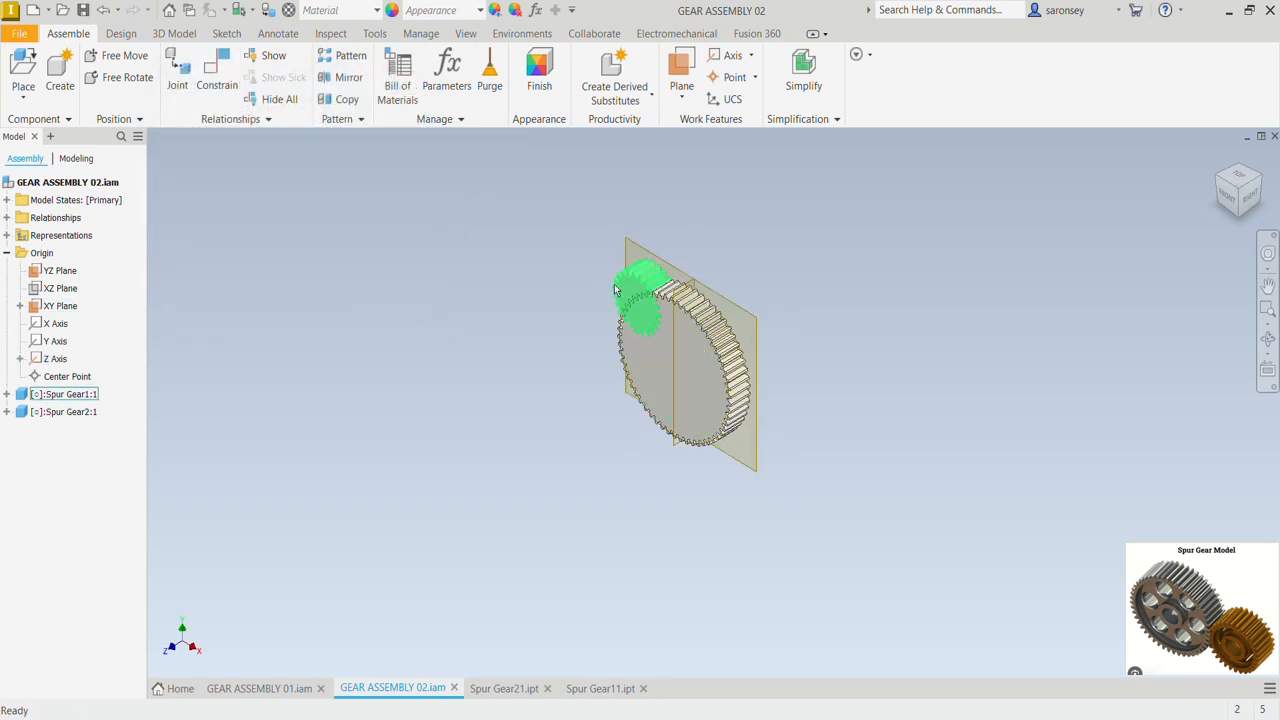
Step: Move the small gear beneath the large gear and test the large gear's rotation about the Z axis
left_click_drag(615, 290, 640, 502)
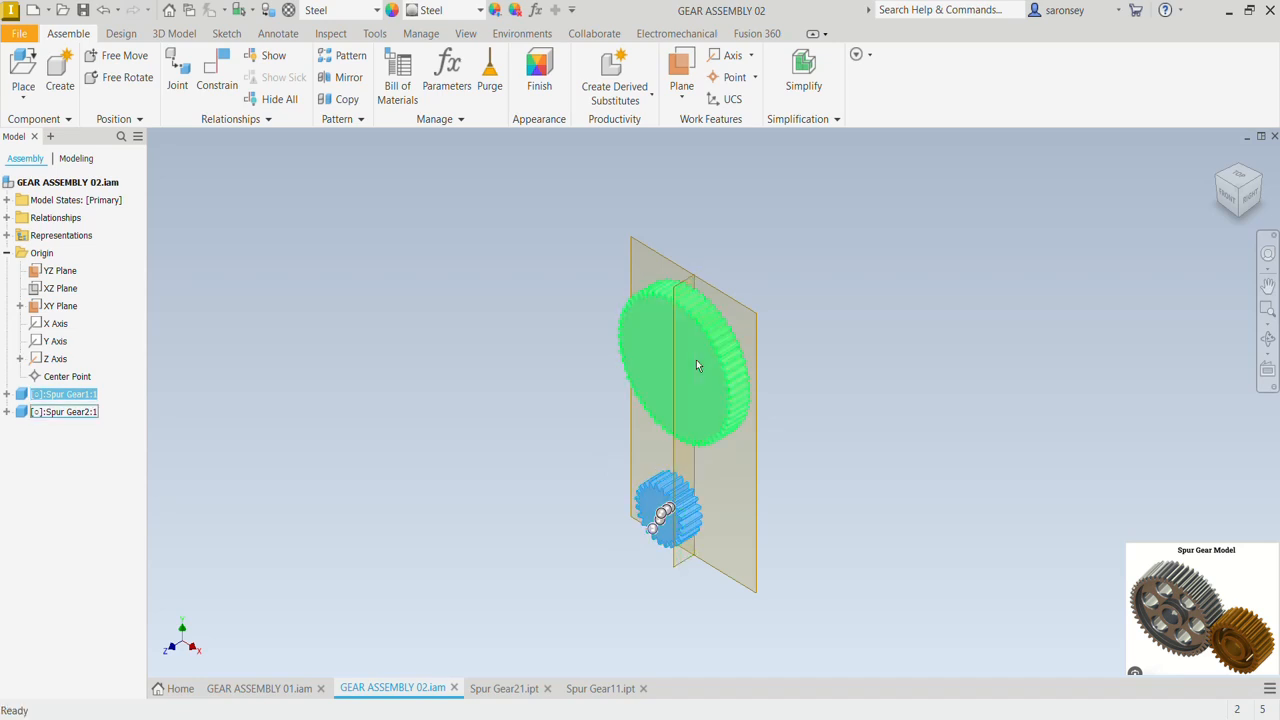
mouse_move(728, 320)
left_mouse_down()
mouse_move(653, 344)
mouse_move(674, 443)
mouse_move(644, 335)
mouse_move(749, 367)
mouse_move(694, 329)
mouse_move(720, 373)
left_mouse_up()
left_click(838, 363)
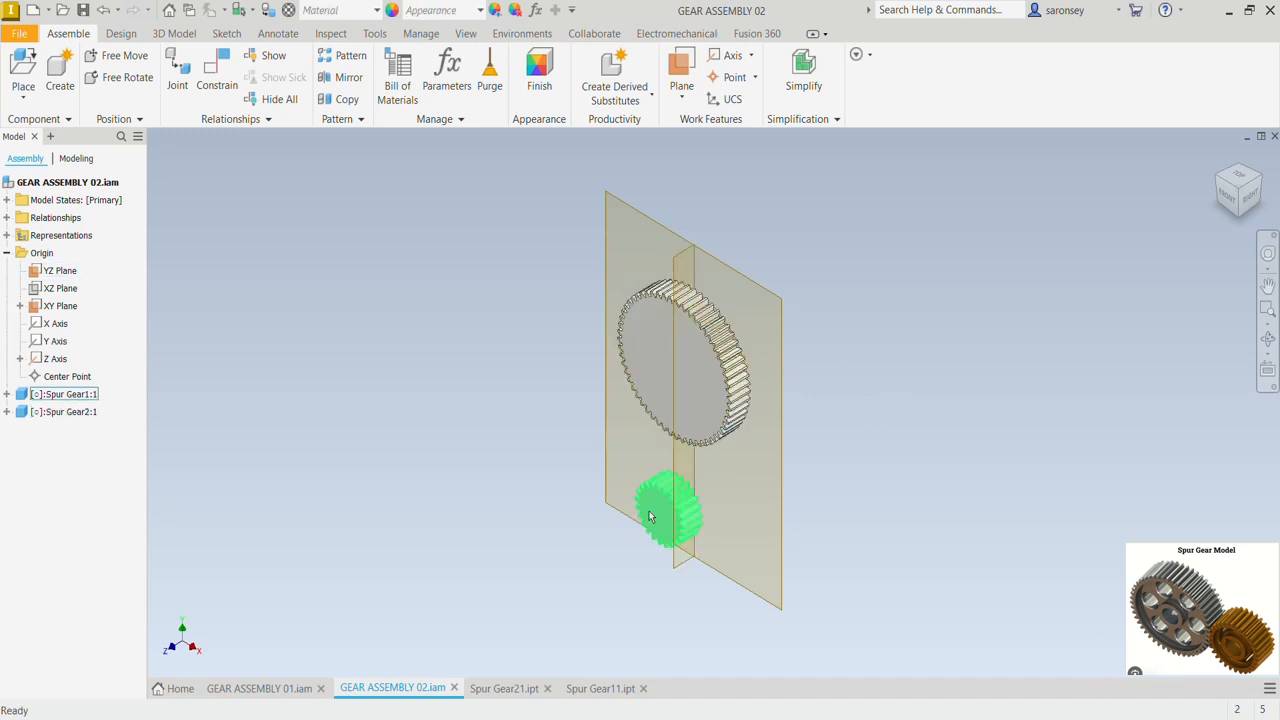
mouse_move(649, 516)
left_mouse_down()
mouse_move(680, 510)
mouse_move(638, 503)
left_mouse_up()
left_click(942, 509)
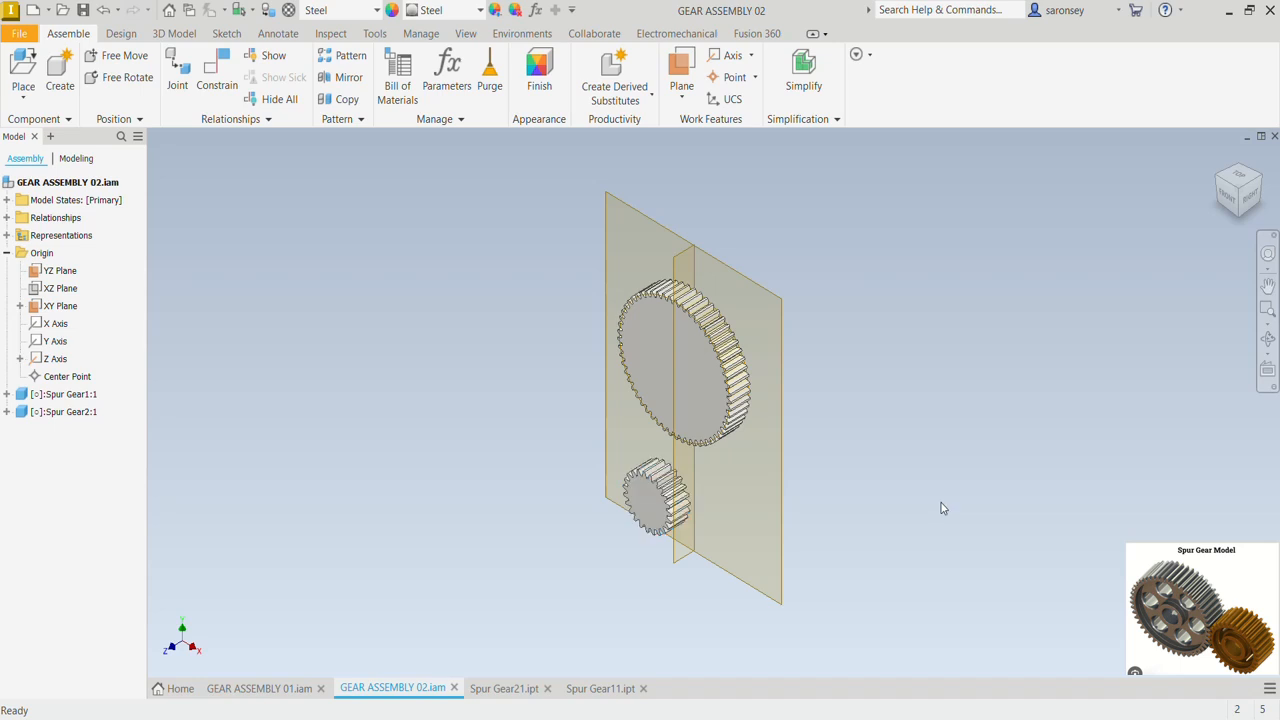
Step: Open the small gear's part file, Spur Gear11.ipt, and make its Pitch Diameter surface visible
left_click(602, 692)
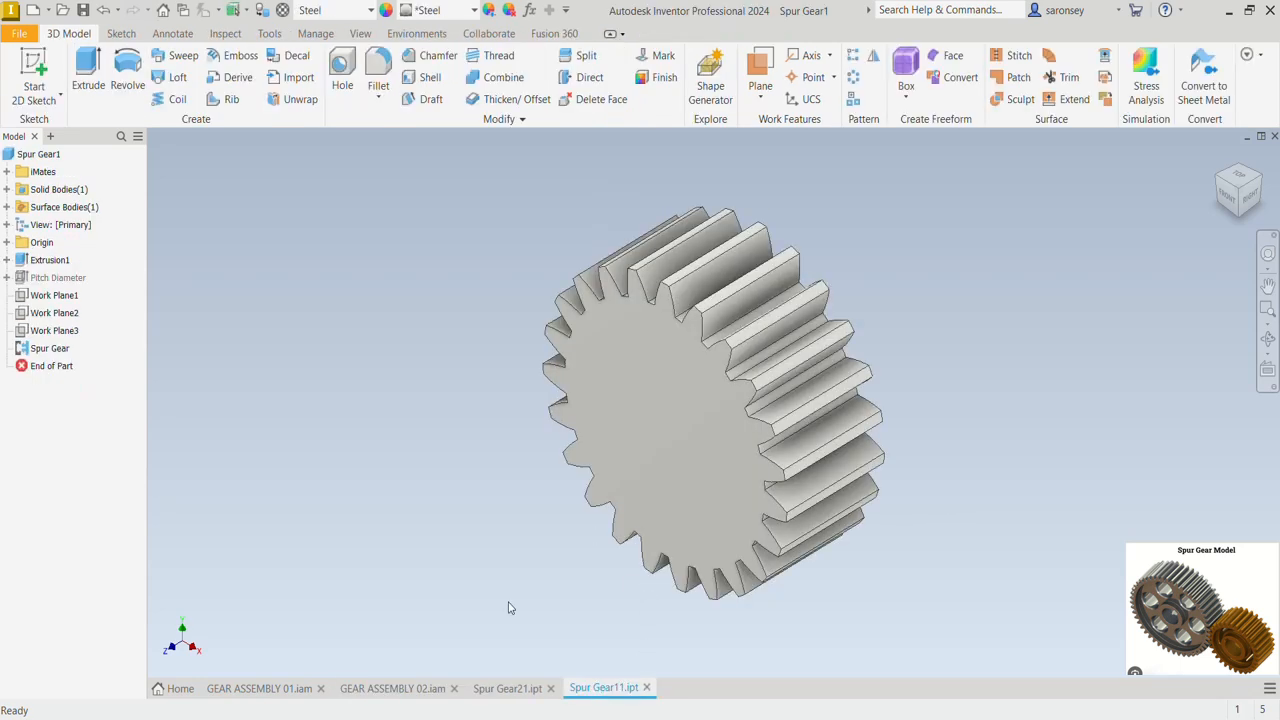
left_click(7, 207)
left_click(19, 225)
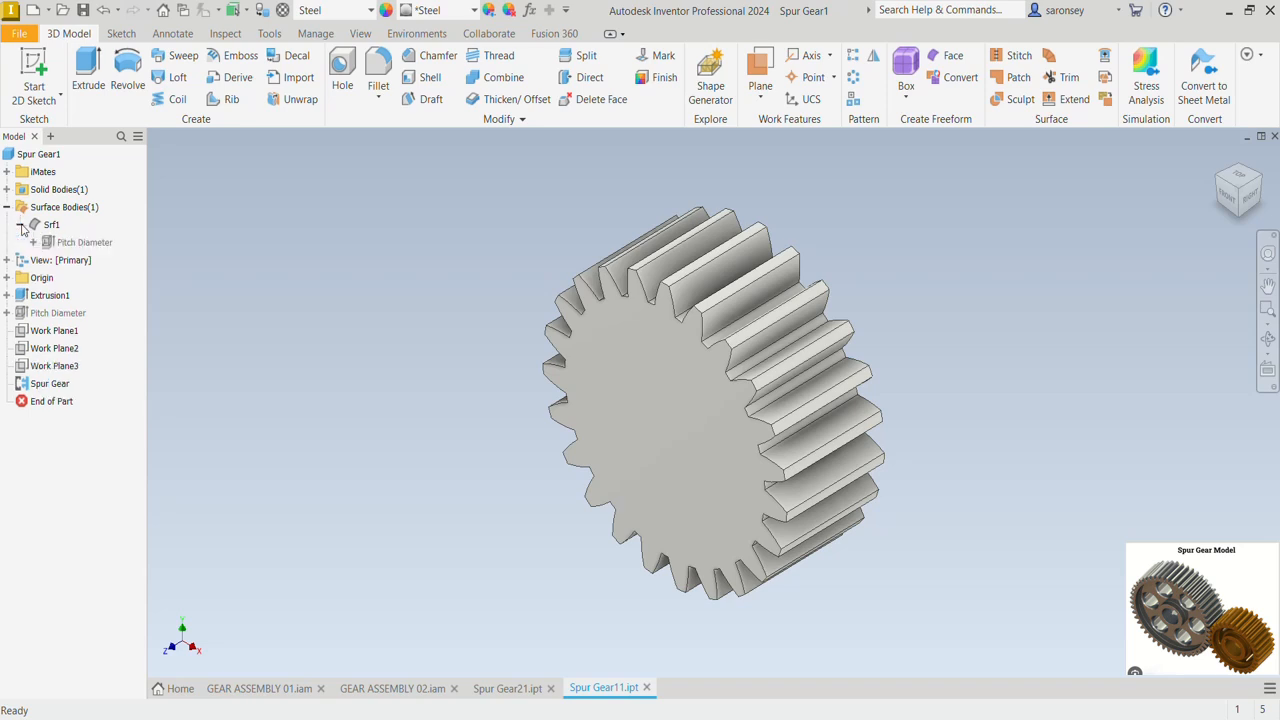
left_click(85, 243)
right_click(97, 242)
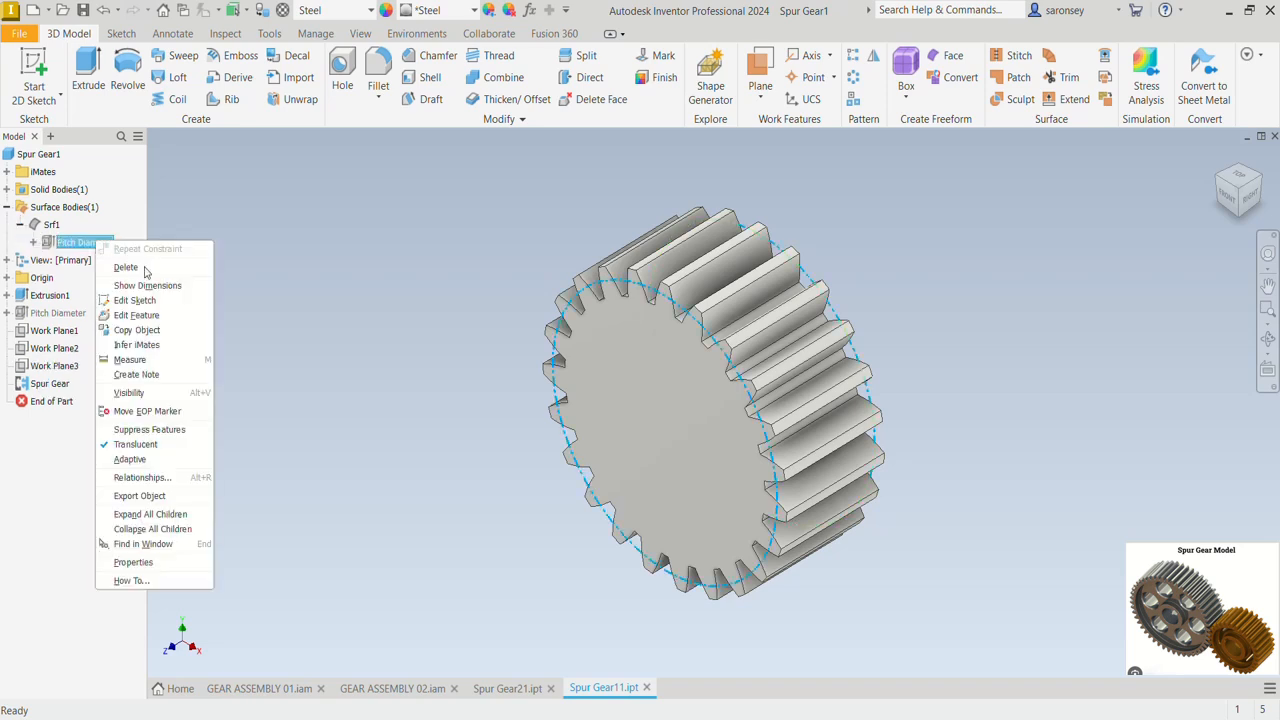
left_click(153, 396)
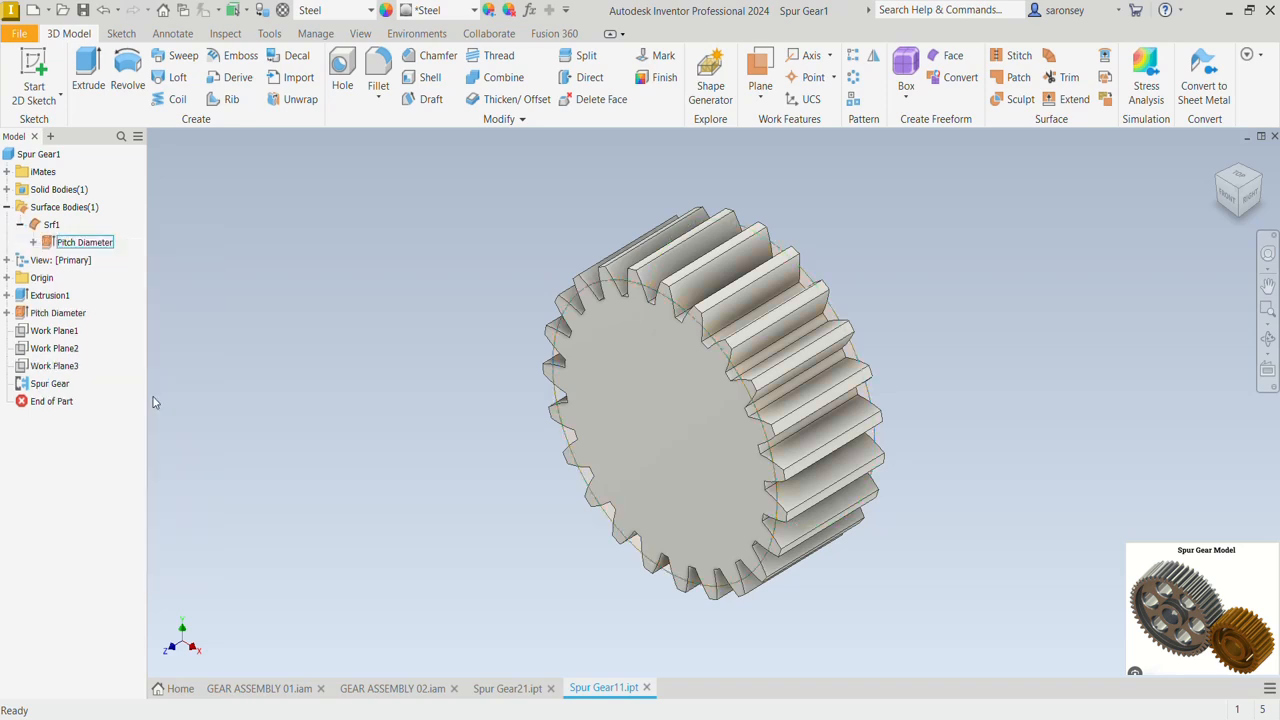
Step: In GEAR ASSEMBLY 02, constrain the small gear's Z axis to the assembly's YZ plane with a Mate at 0.000 in offset
left_click(405, 688)
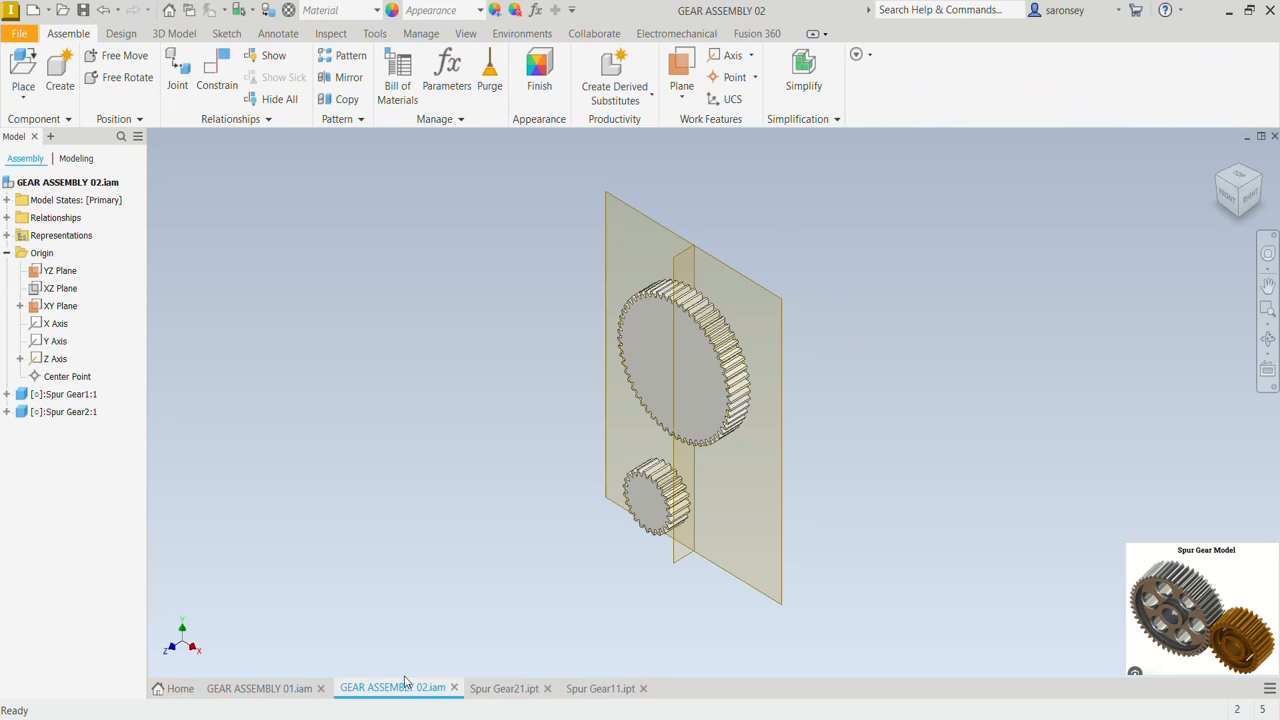
left_click(218, 70)
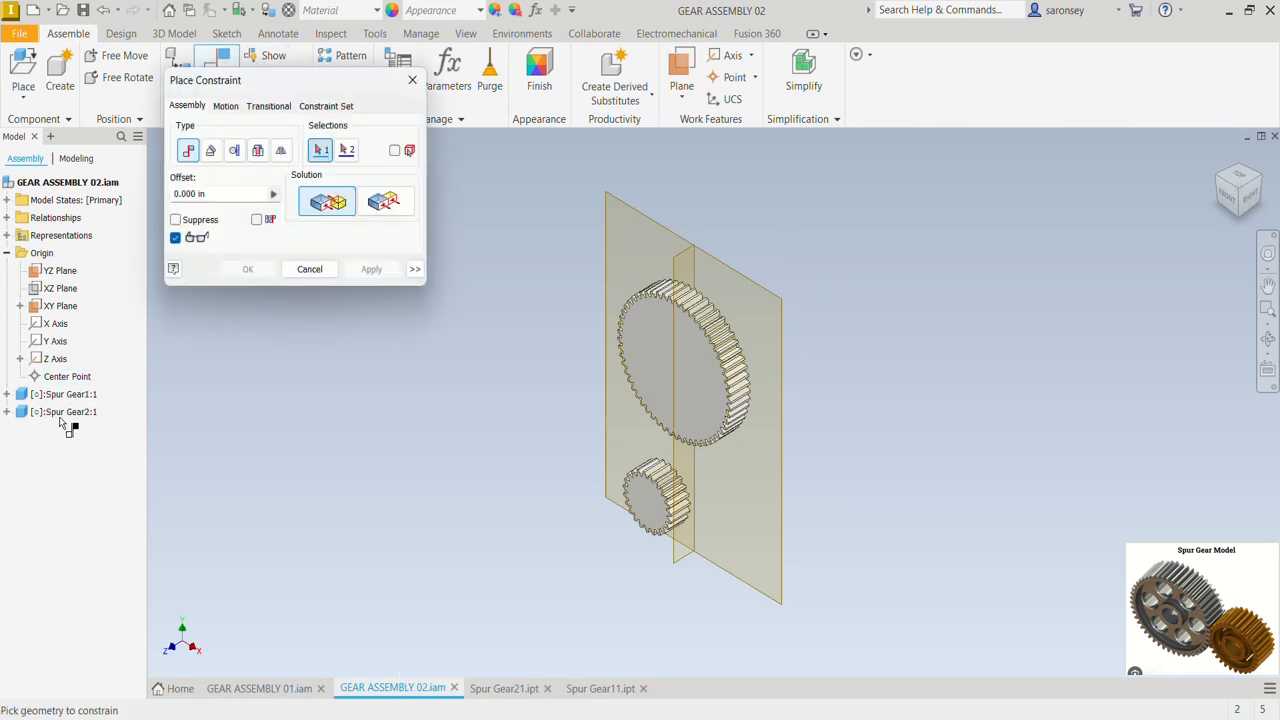
left_click(7, 395)
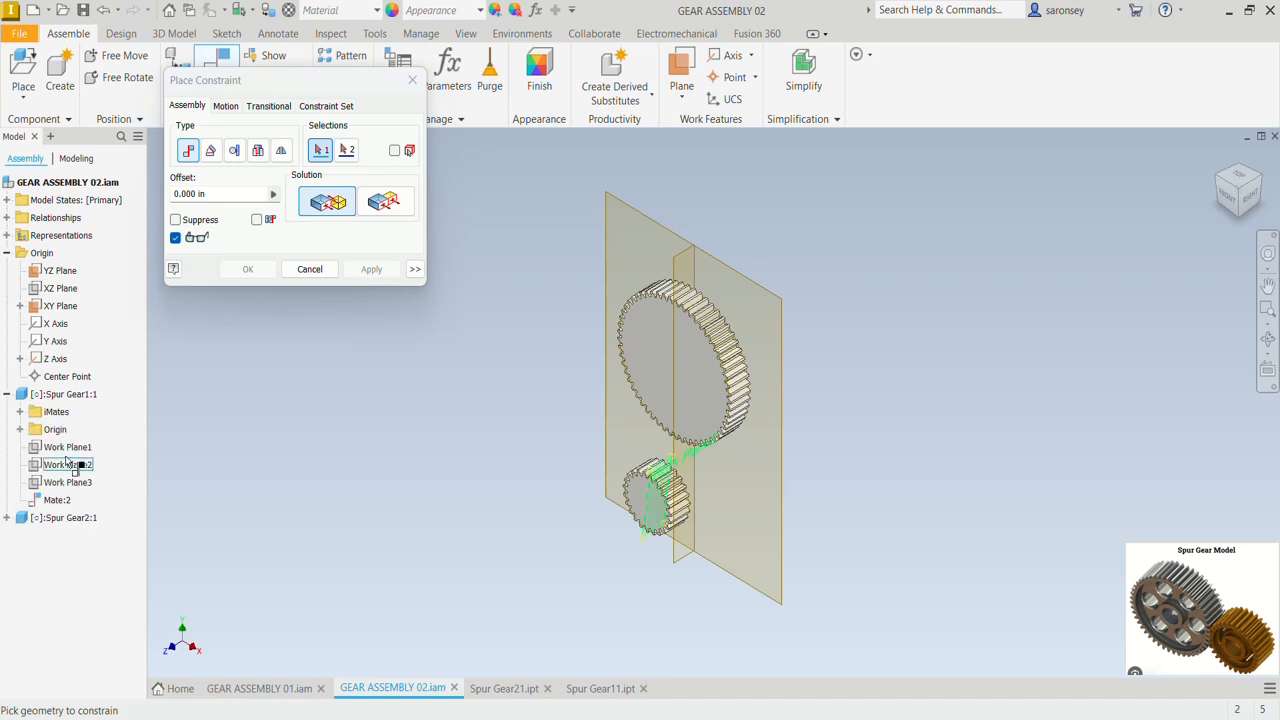
left_click(20, 429)
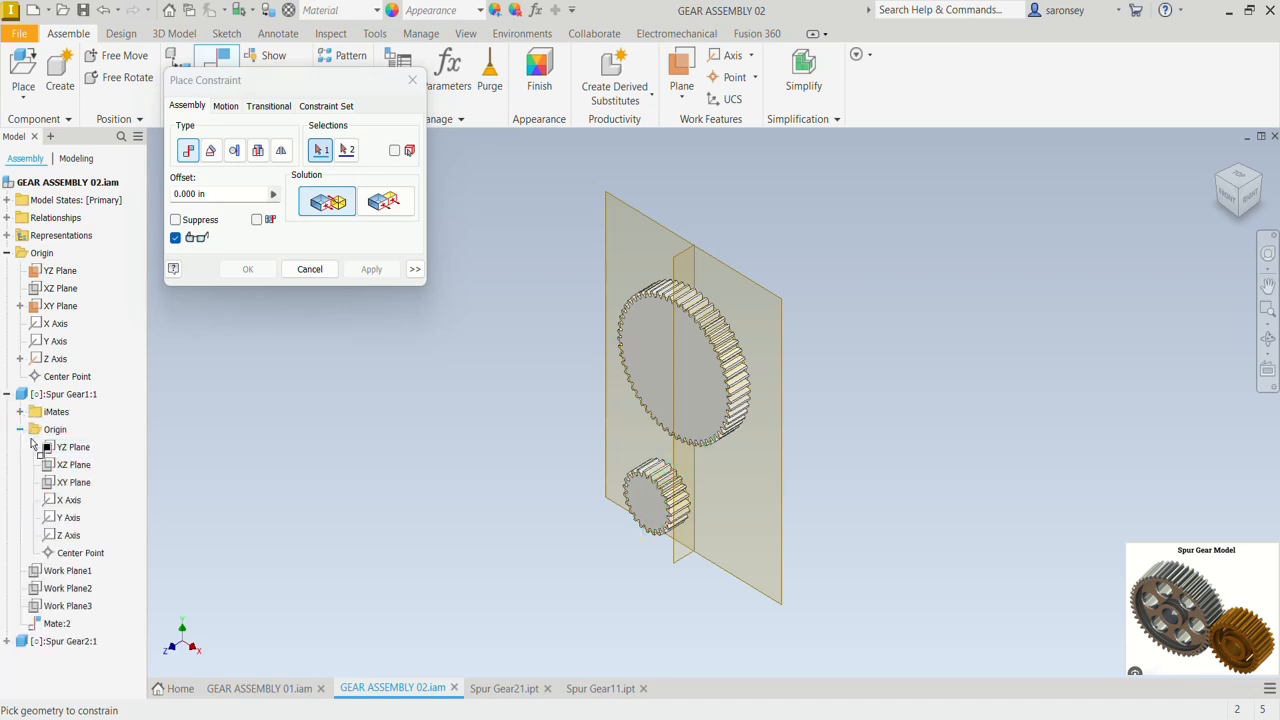
left_click(77, 539)
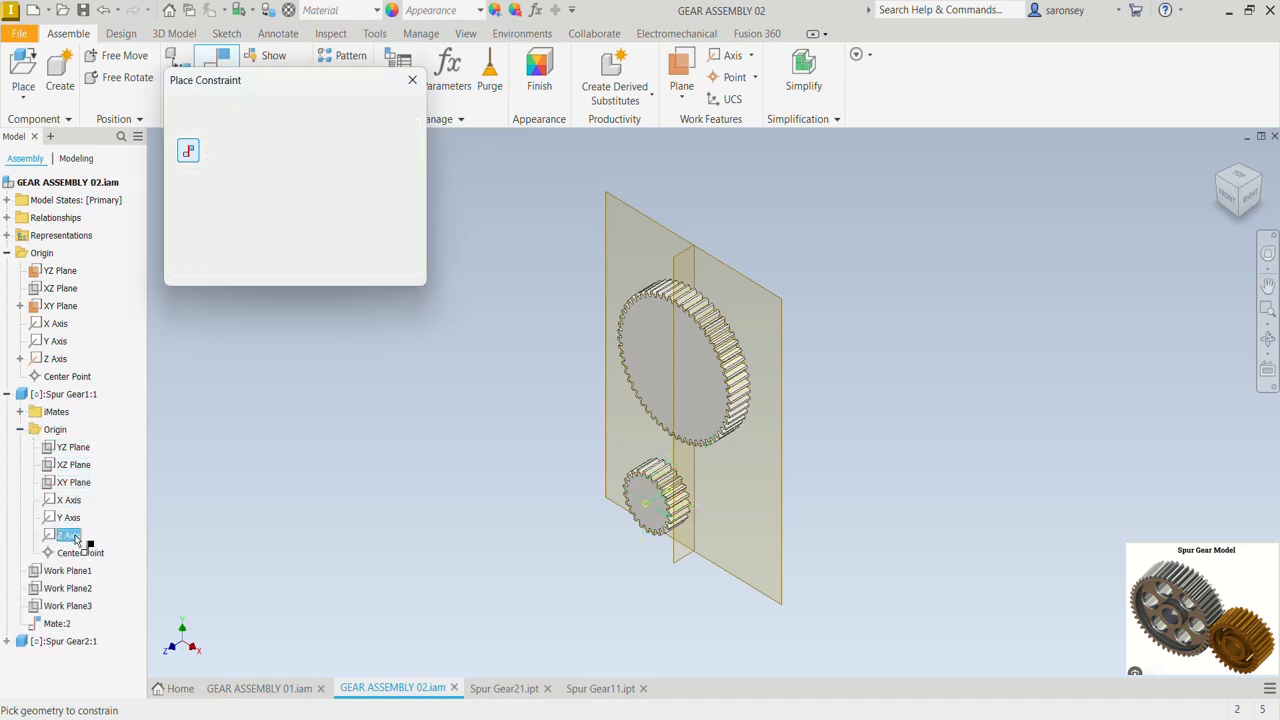
left_click(680, 468)
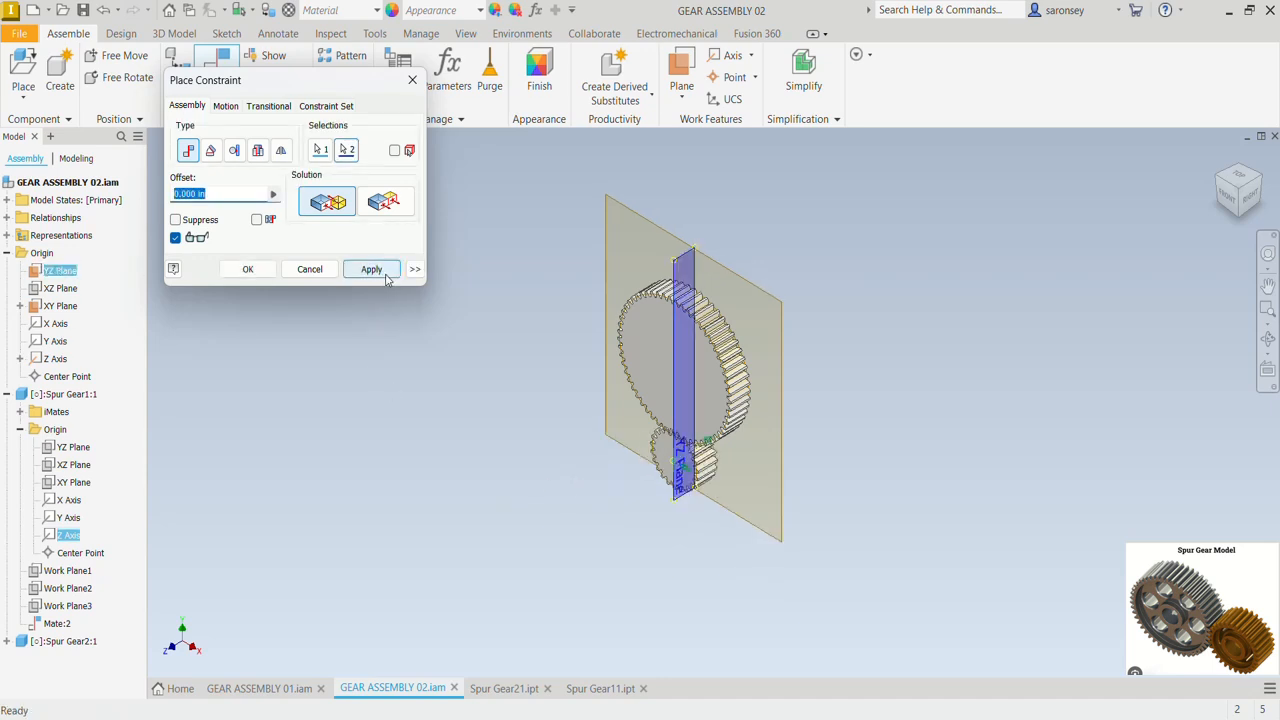
left_click(384, 274)
left_click(420, 85)
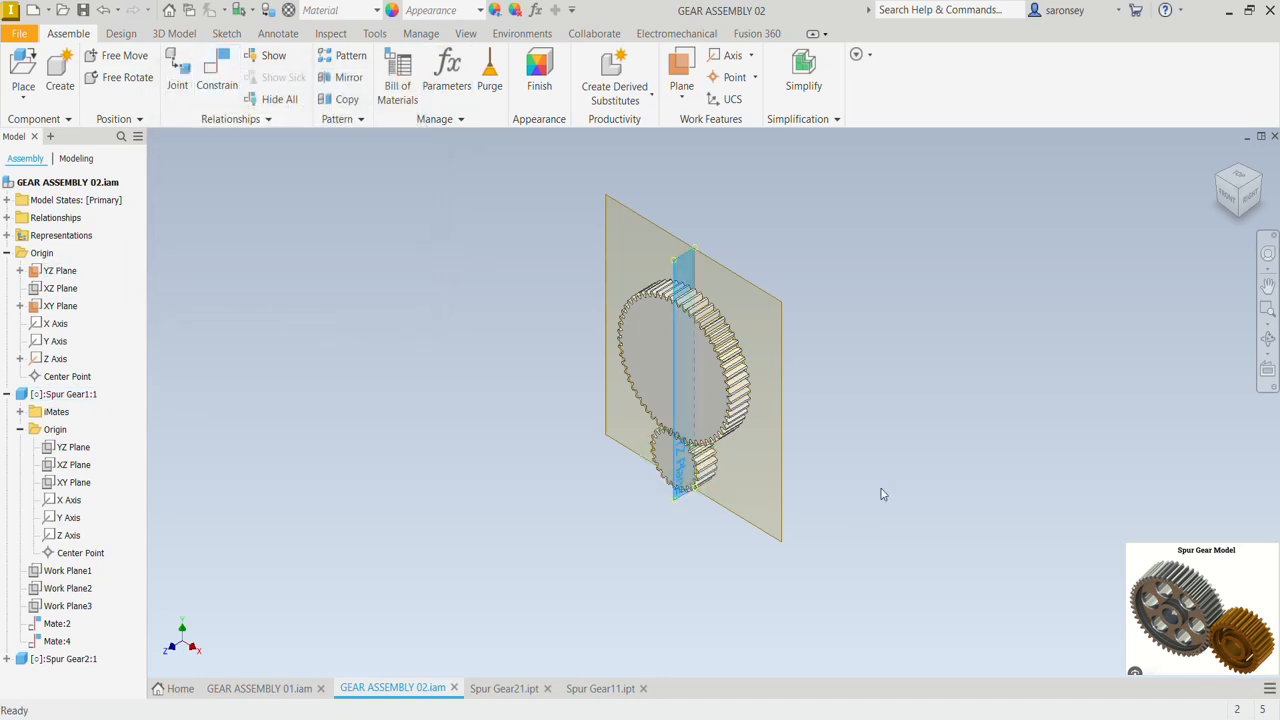
Step: Slide the small gear along the YZ plane to clear the large gear's teeth and return to the home view
left_click_drag(666, 463, 677, 506)
left_click(993, 426)
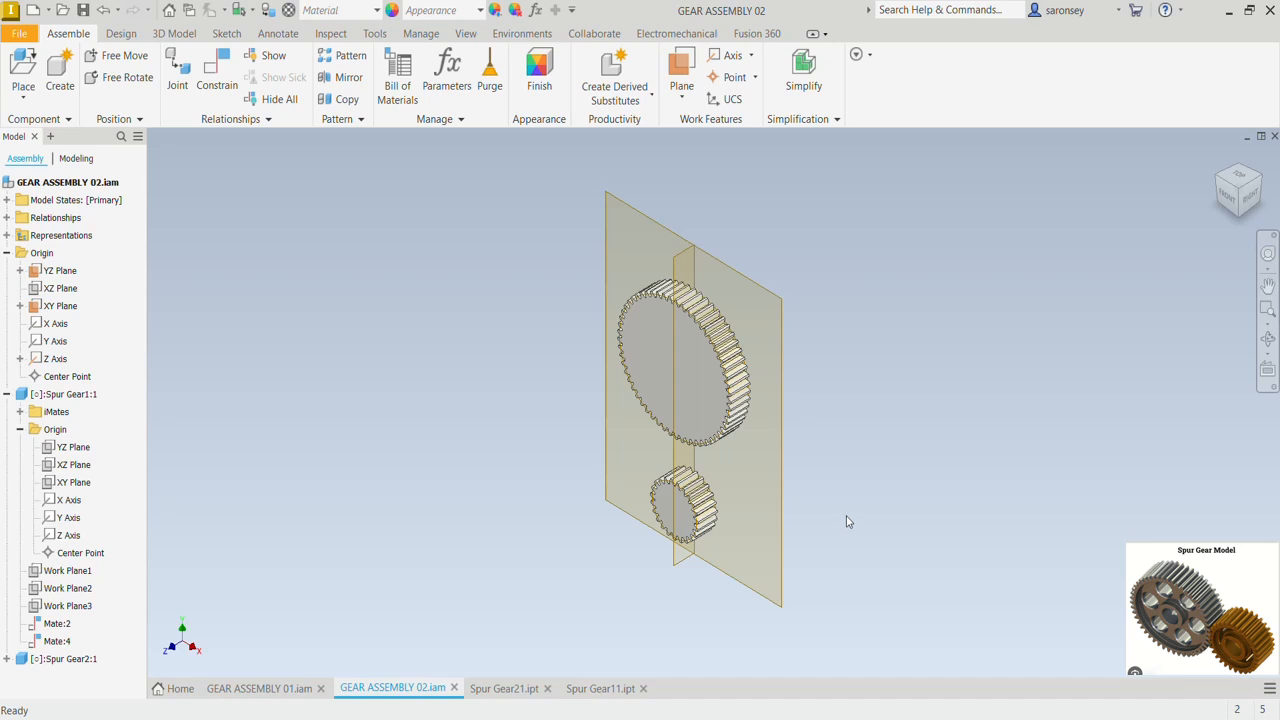
middle_click_drag(846, 516, 914, 506, "shift")
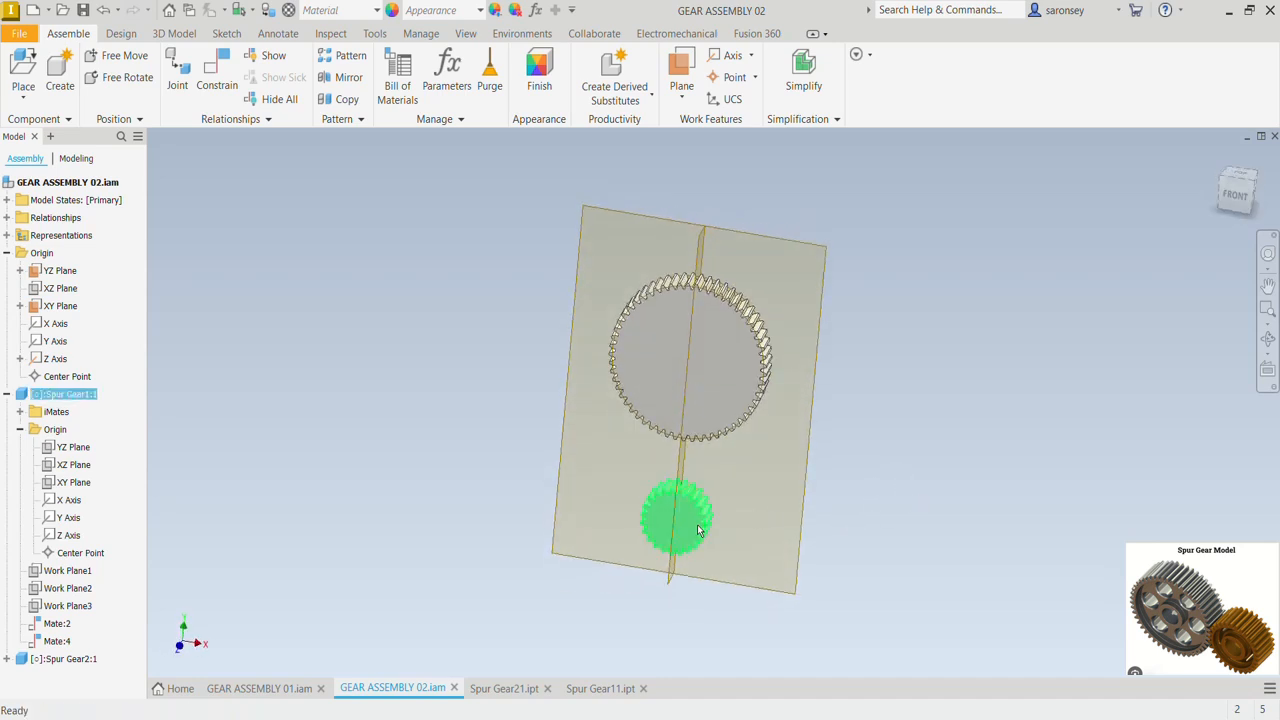
mouse_move(698, 530)
left_mouse_down()
mouse_move(716, 371)
mouse_move(716, 512)
left_mouse_up()
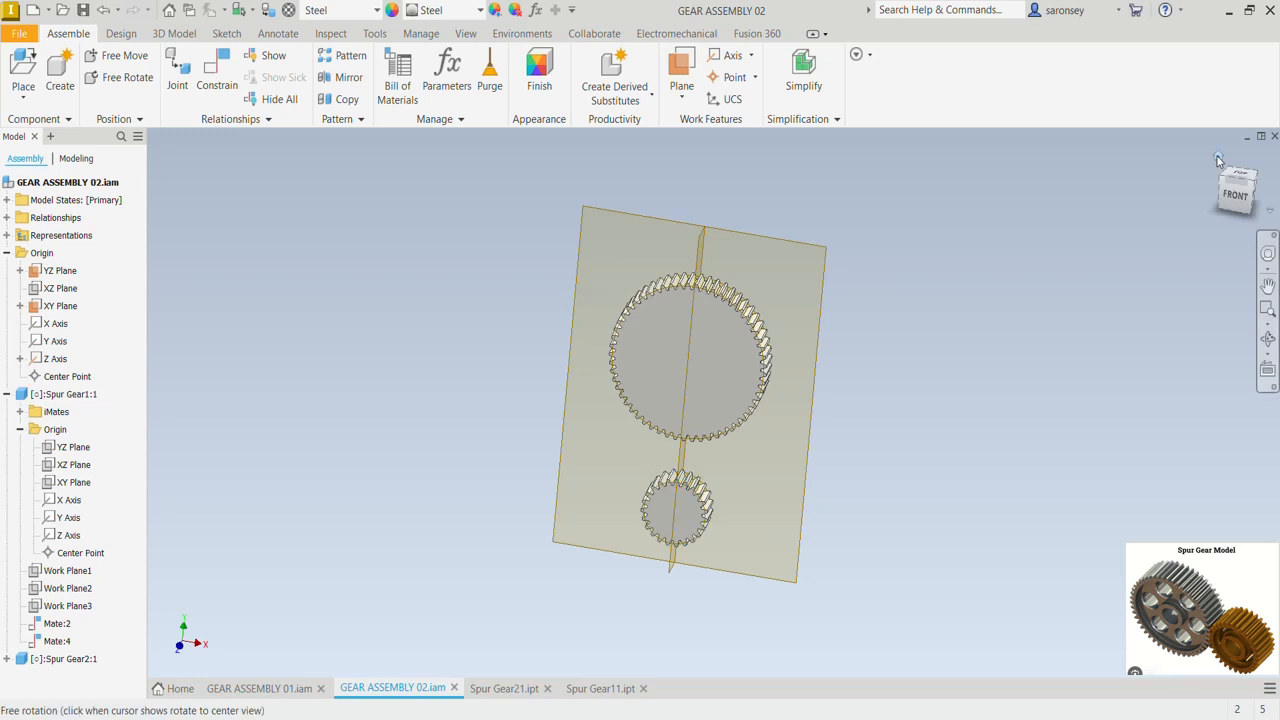
left_click(1217, 156)
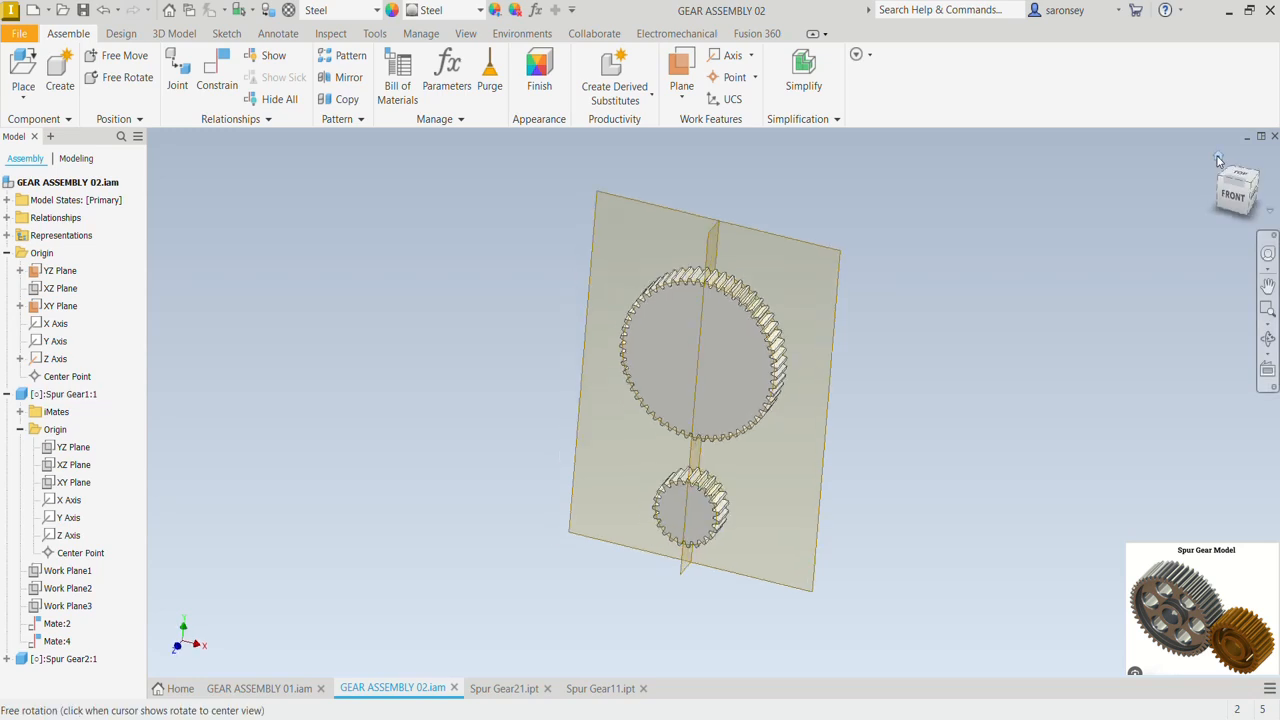
Step: Constrain the large and small gears' Pitch Diameter surfaces with an Outside Tangent constraint at 0.000 in offset
left_click(217, 68)
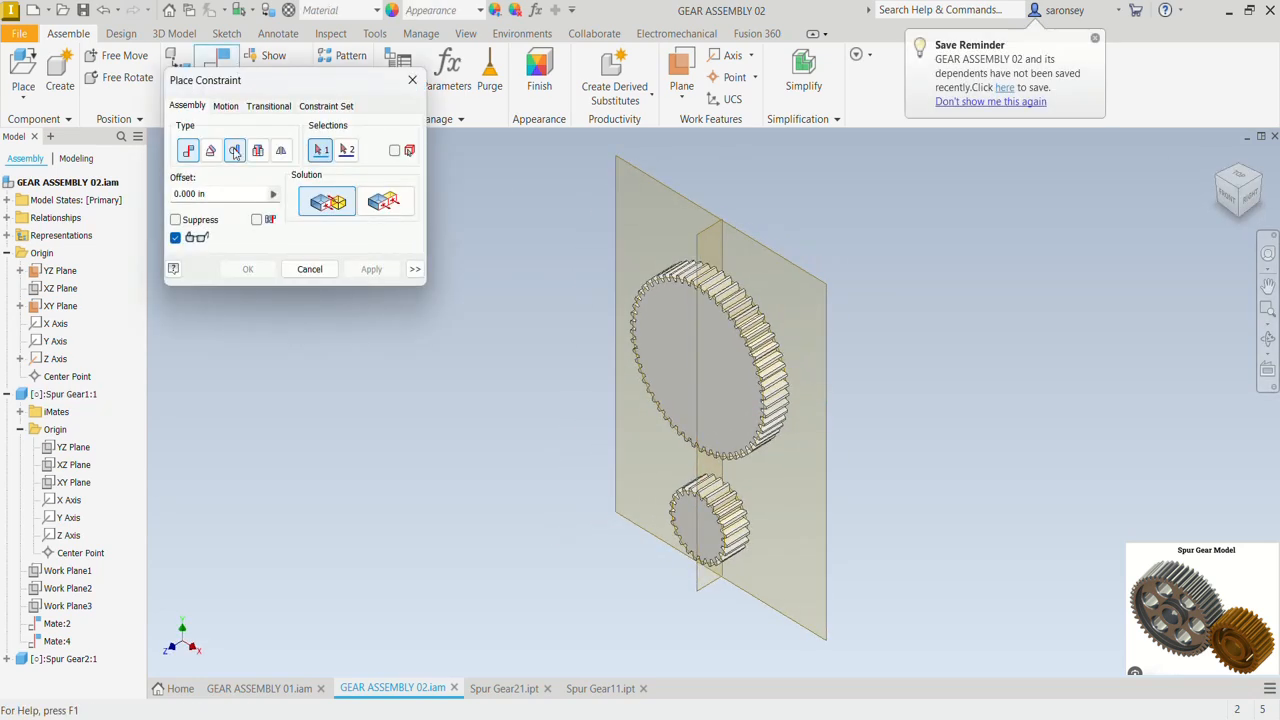
left_click(257, 150)
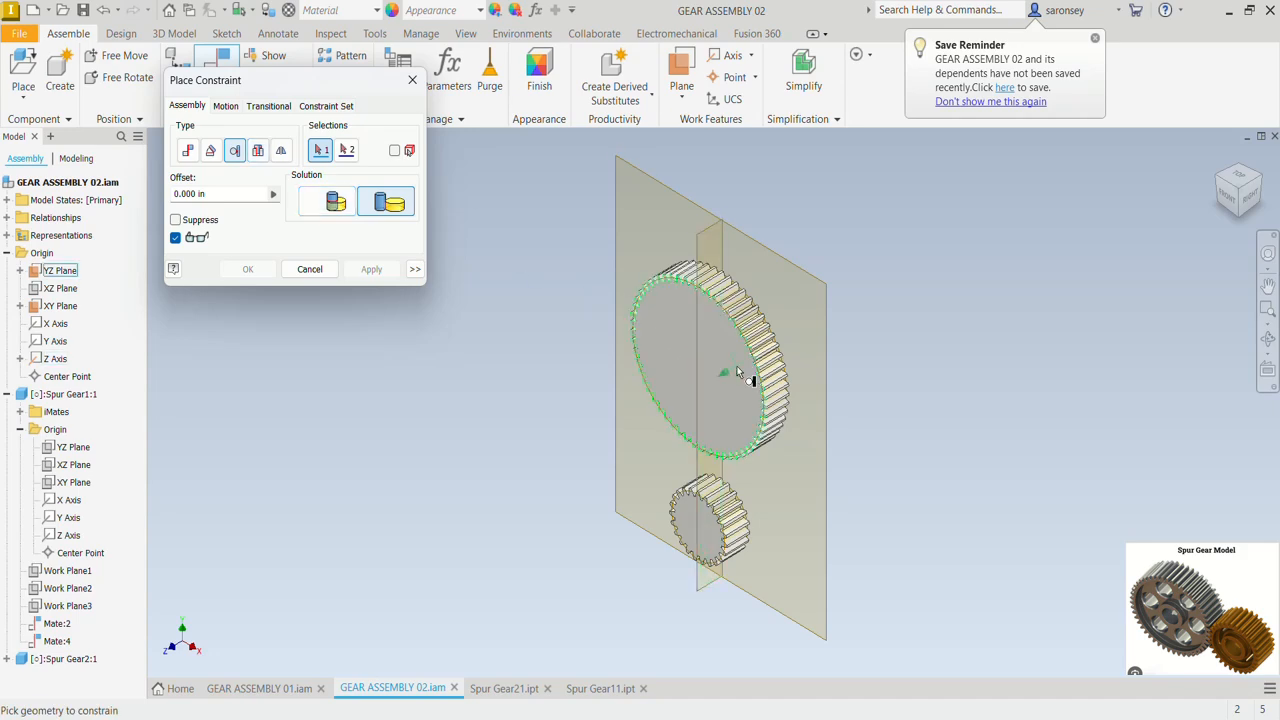
scroll(737, 366, "up", 5)
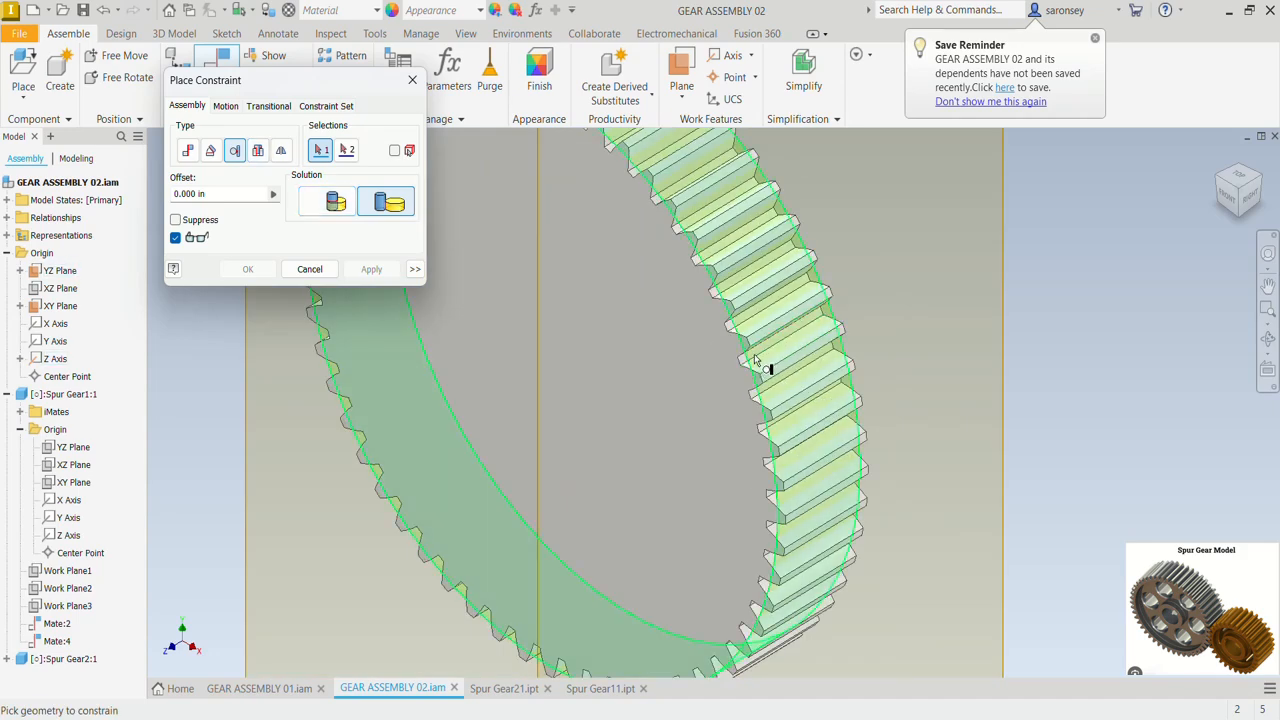
left_click(756, 360)
scroll(751, 498, "down", 5)
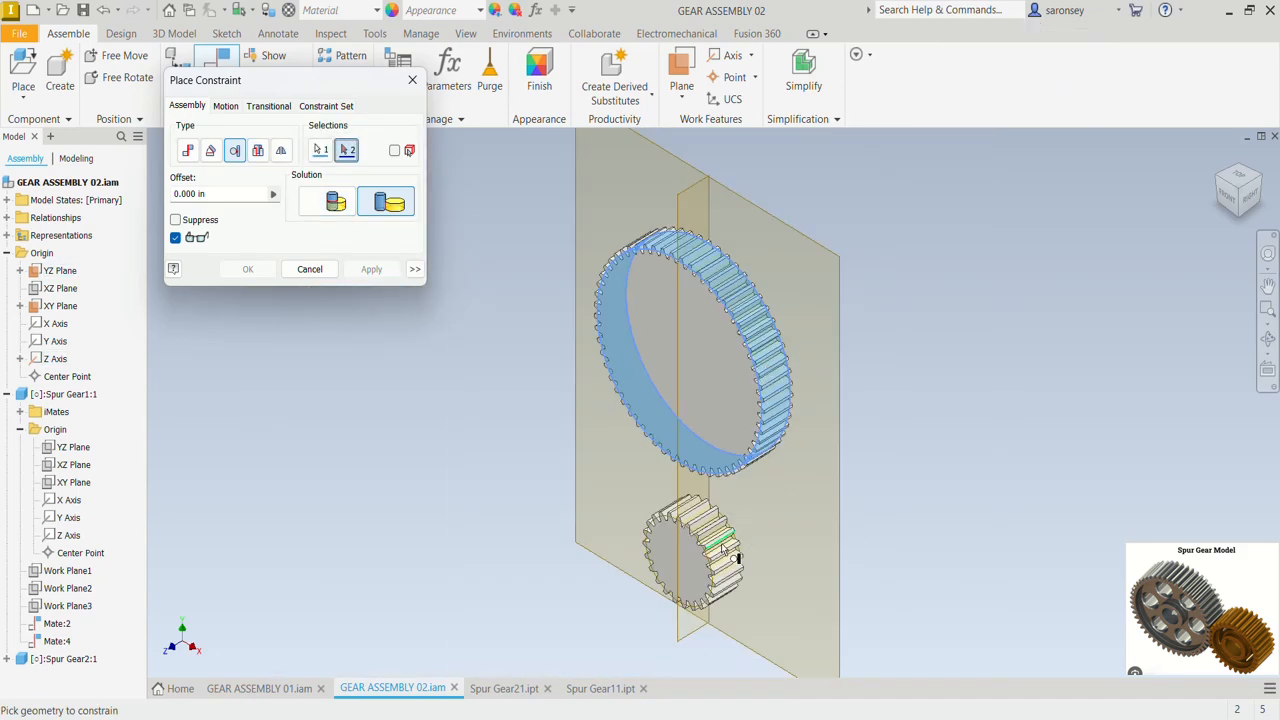
scroll(724, 549, "up", 5)
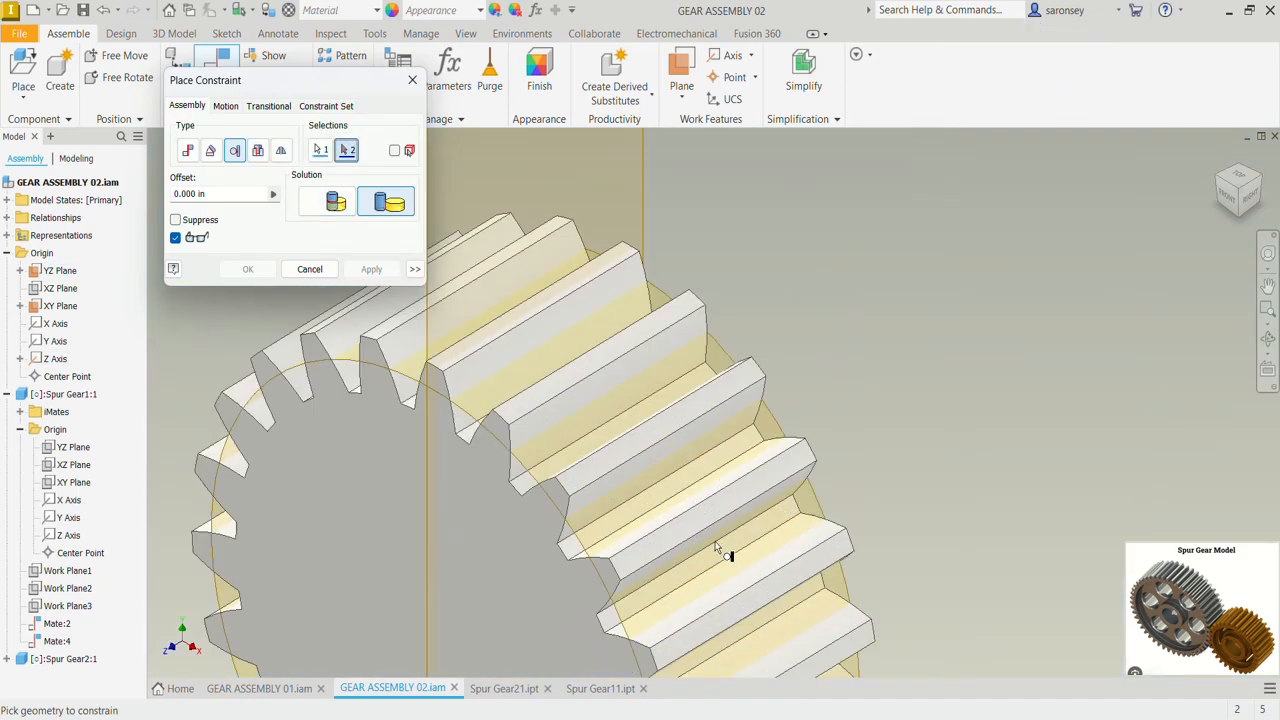
left_click(631, 513)
scroll(636, 504, "down", 5)
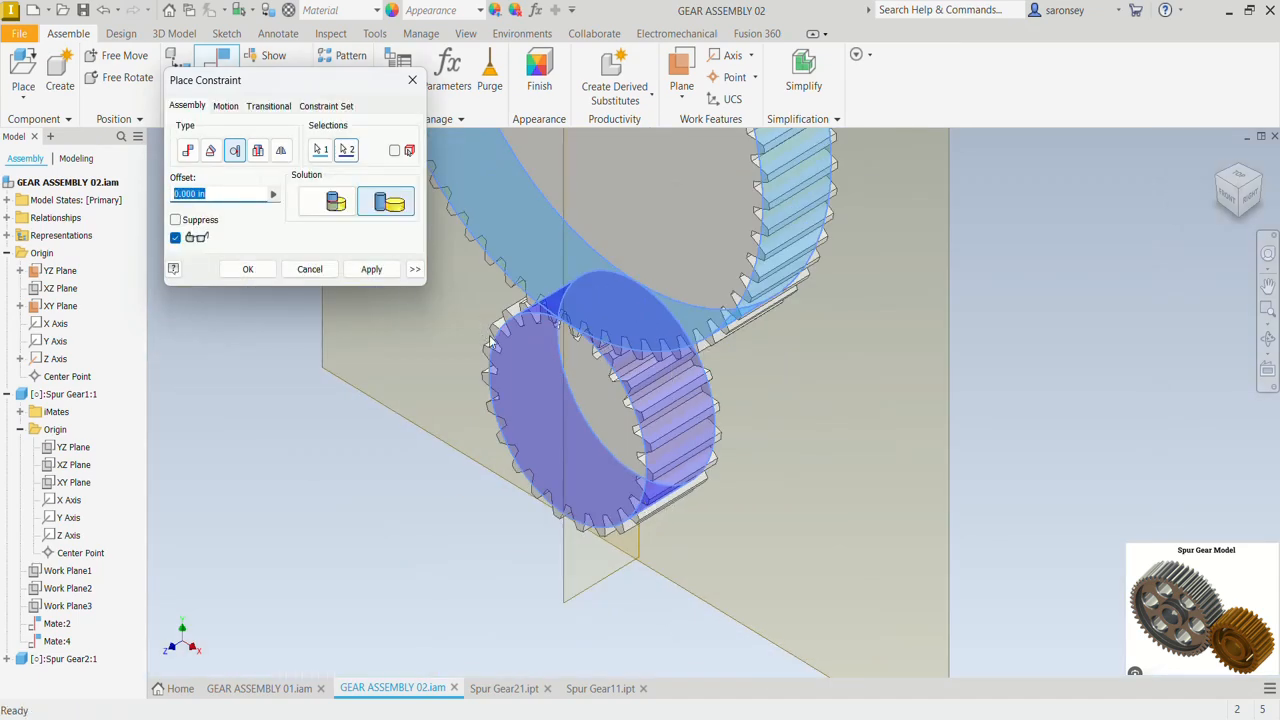
left_click(372, 269)
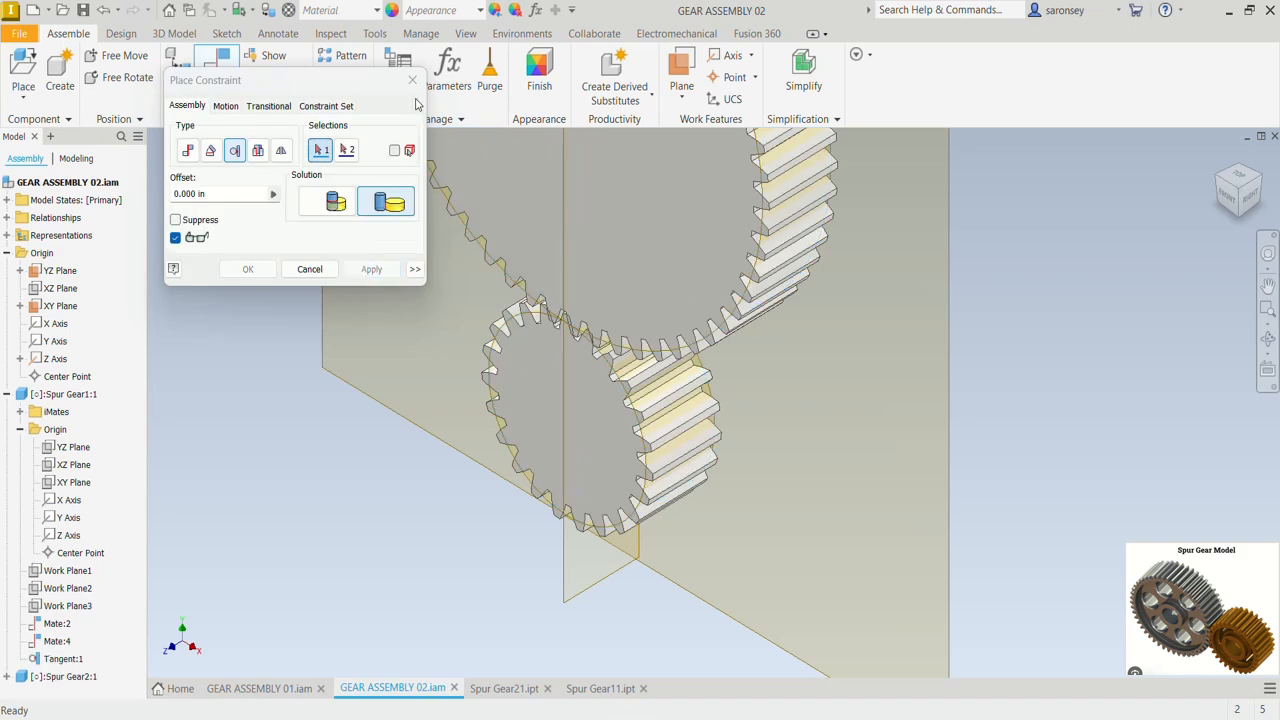
left_click(411, 79)
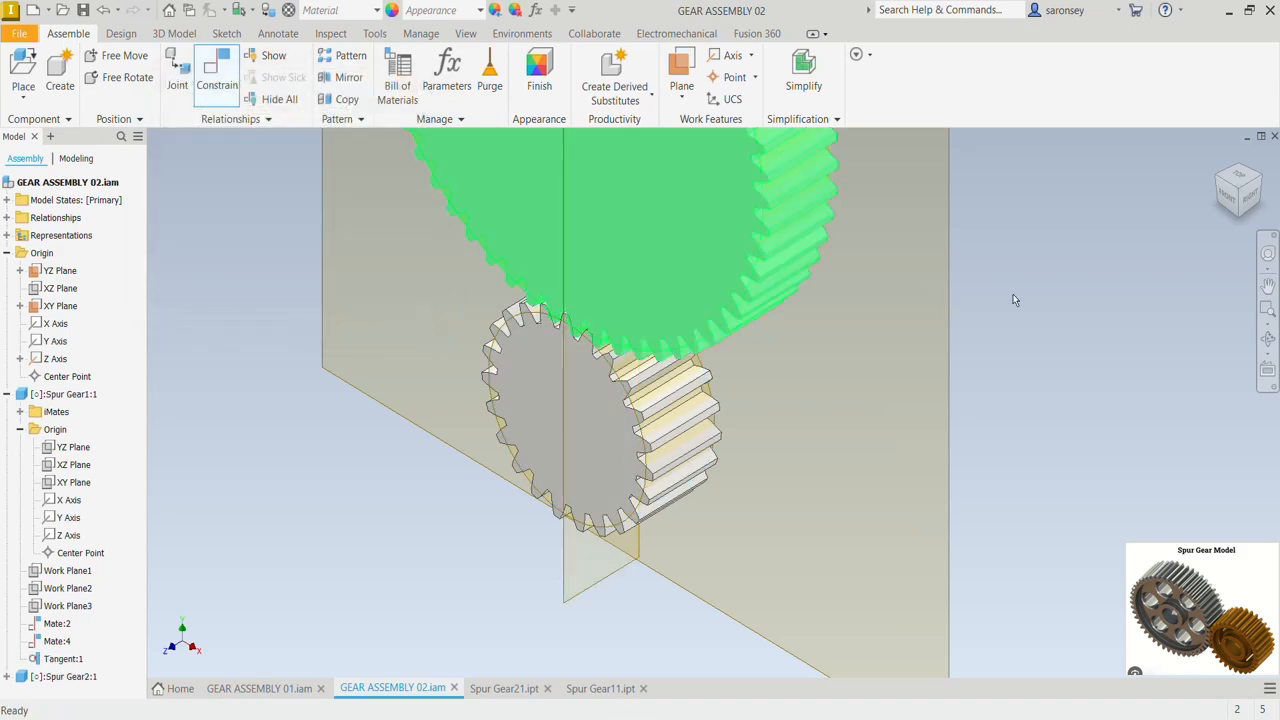
Step: In the front view, rotate the small and large gears to roughly line up their teeth at the contact point
left_click(1228, 198)
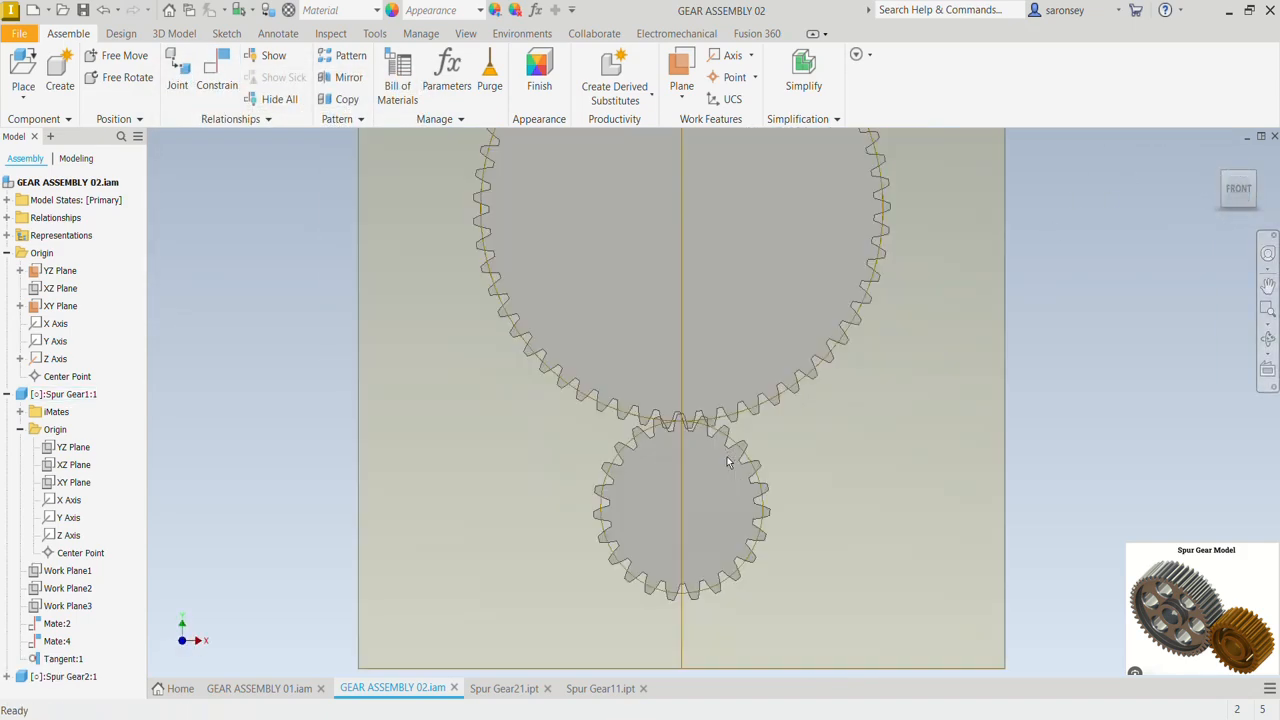
scroll(727, 456, "up", 3)
mouse_move(703, 434)
left_mouse_down()
mouse_move(689, 431)
mouse_move(701, 420)
left_mouse_up()
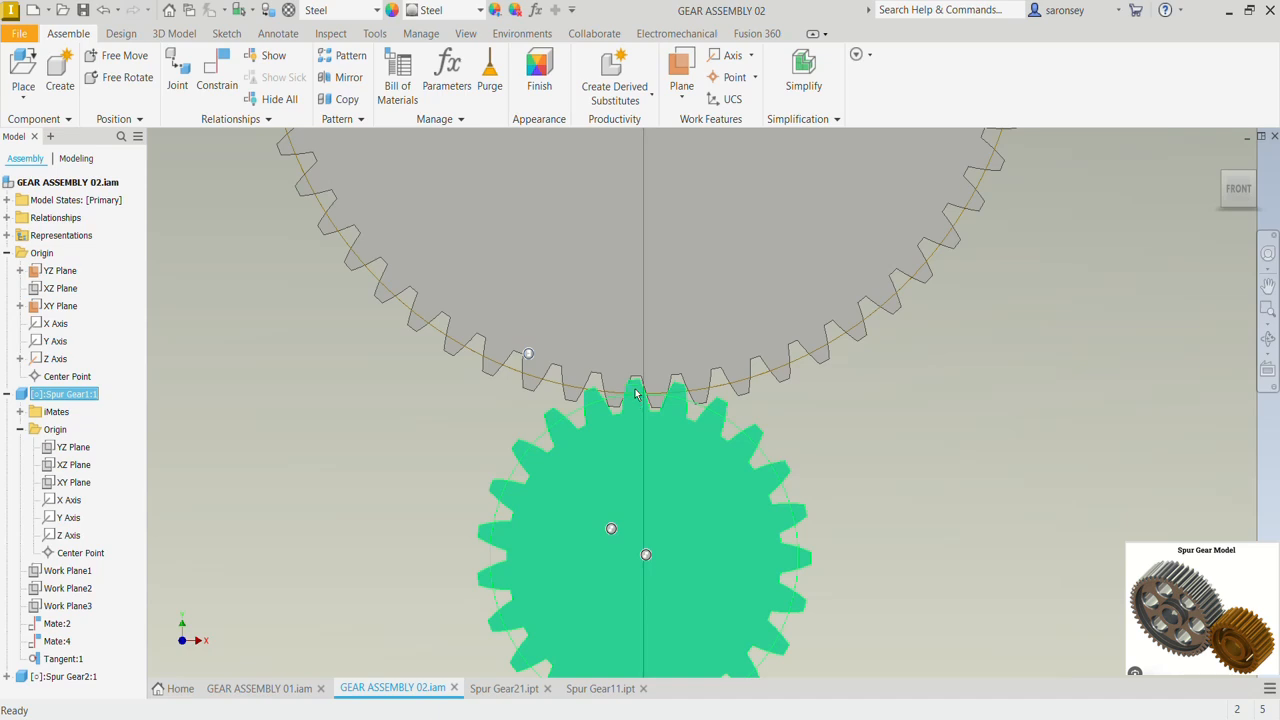
left_click_drag(681, 359, 683, 350)
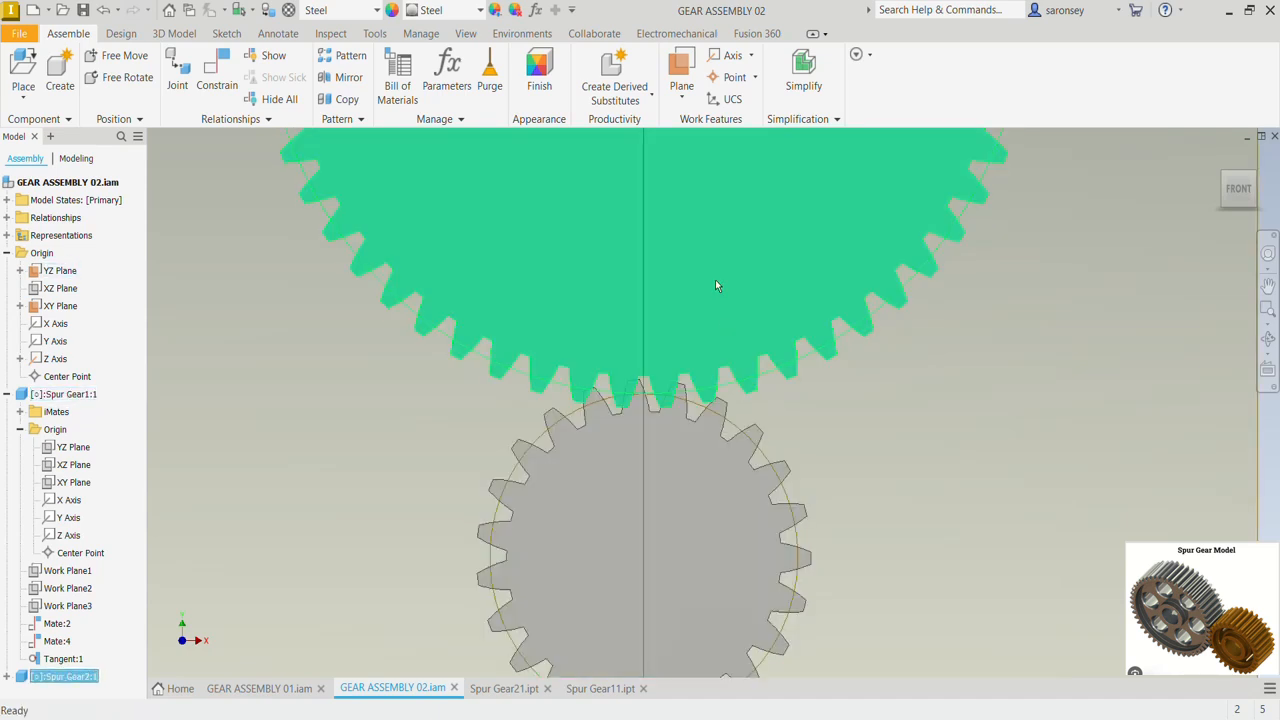
Step: Ground the large gear and rotate the small gear until its uppermost tooth is centred in the large gear's tooth gap
right_click(715, 284)
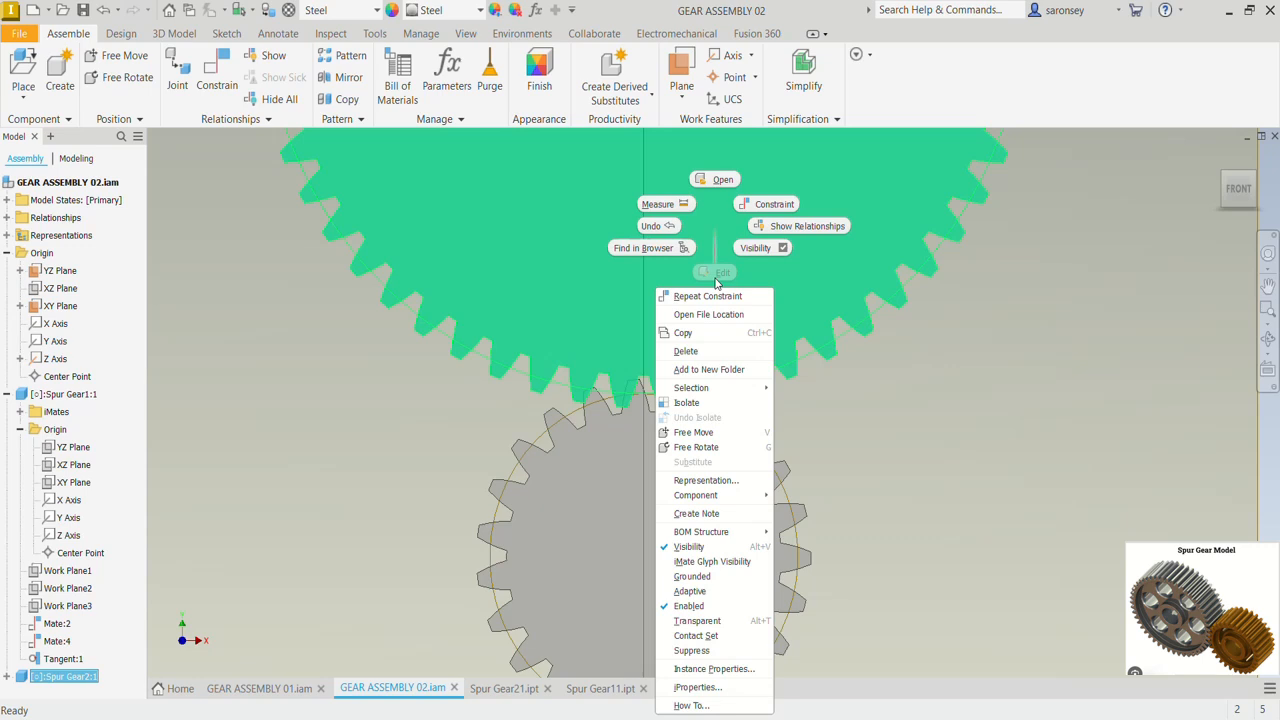
left_click(735, 577)
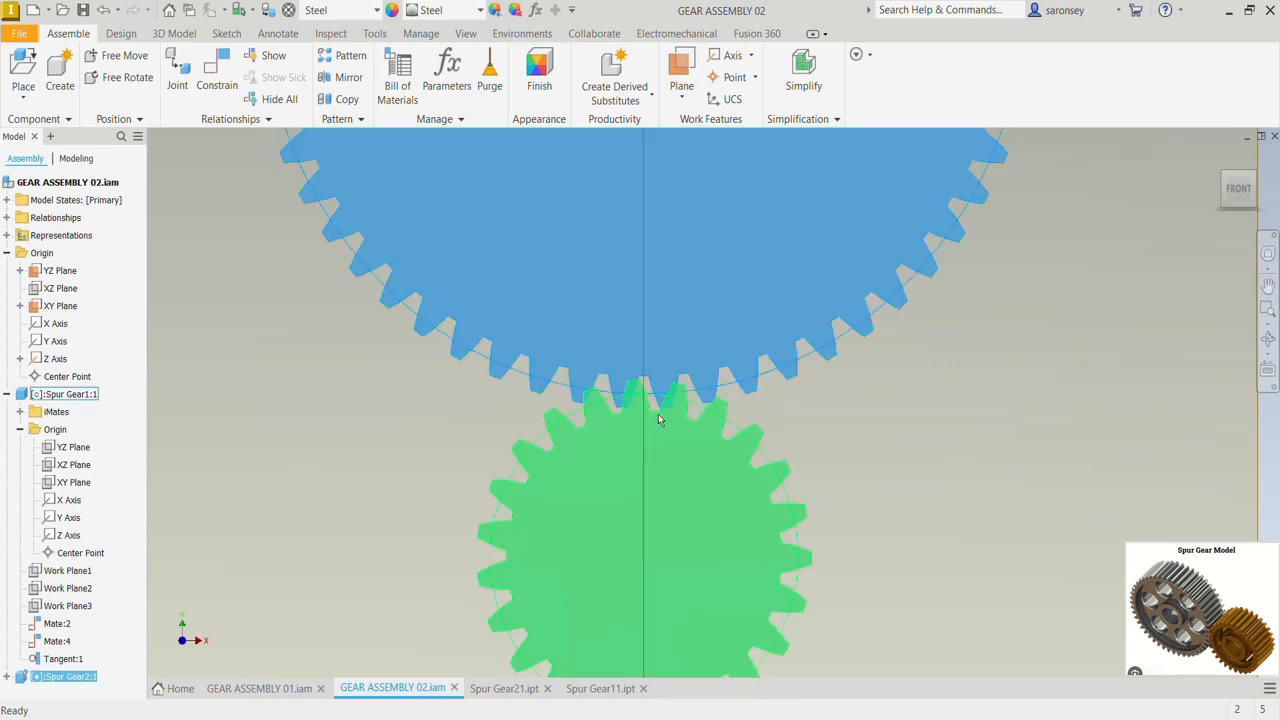
left_click_drag(655, 418, 647, 384)
scroll(647, 384, "up", 5)
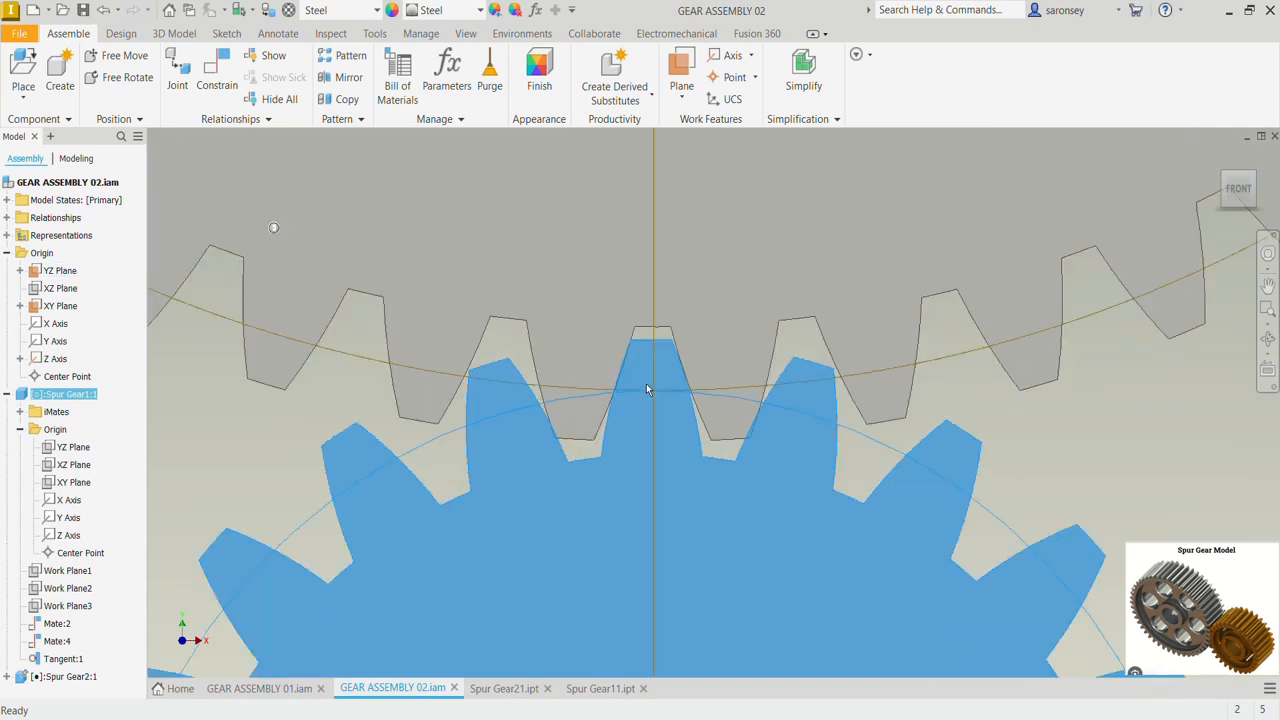
key("Escape")
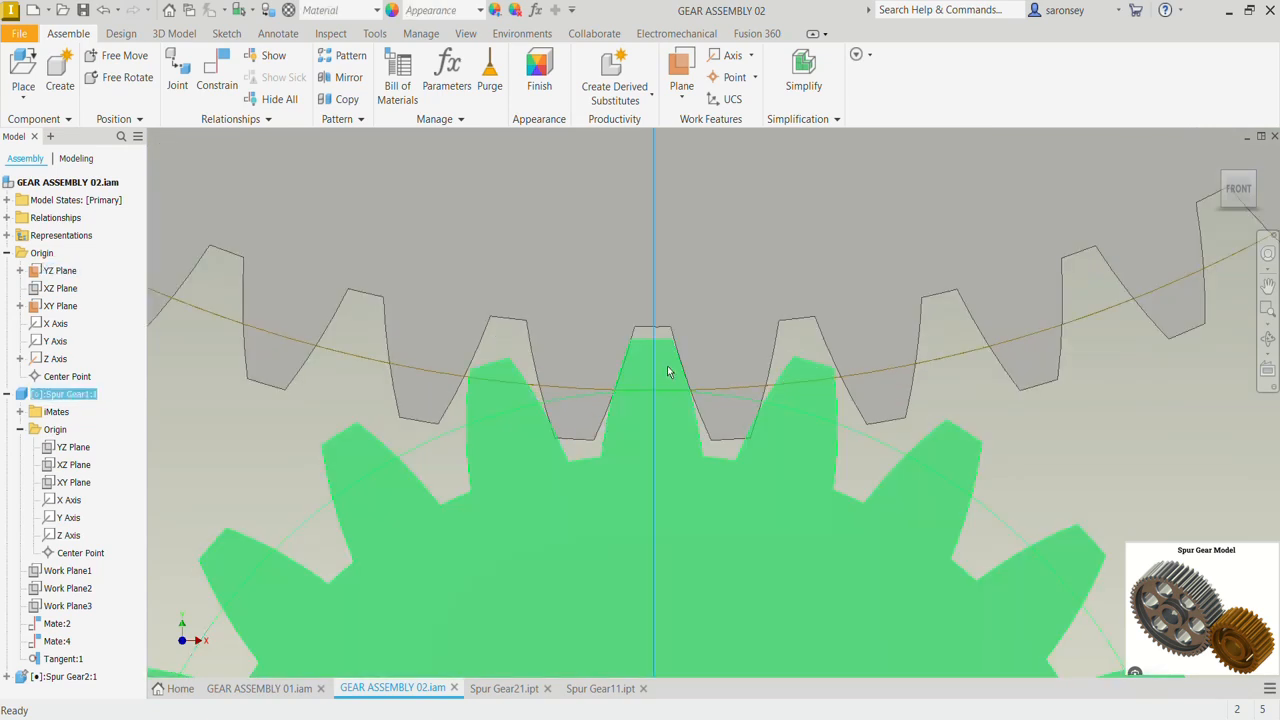
left_click_drag(667, 366, 669, 369)
scroll(778, 428, "down", 10)
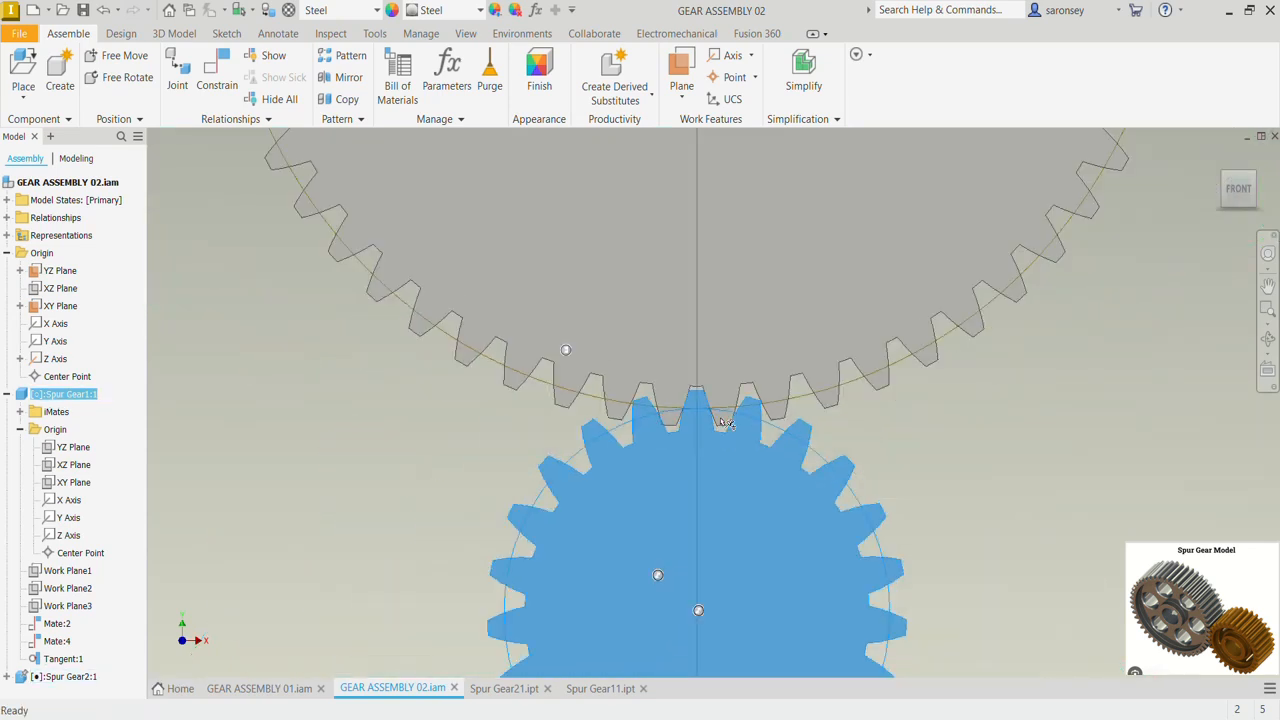
scroll(727, 422, "down", 3)
left_click(1023, 323)
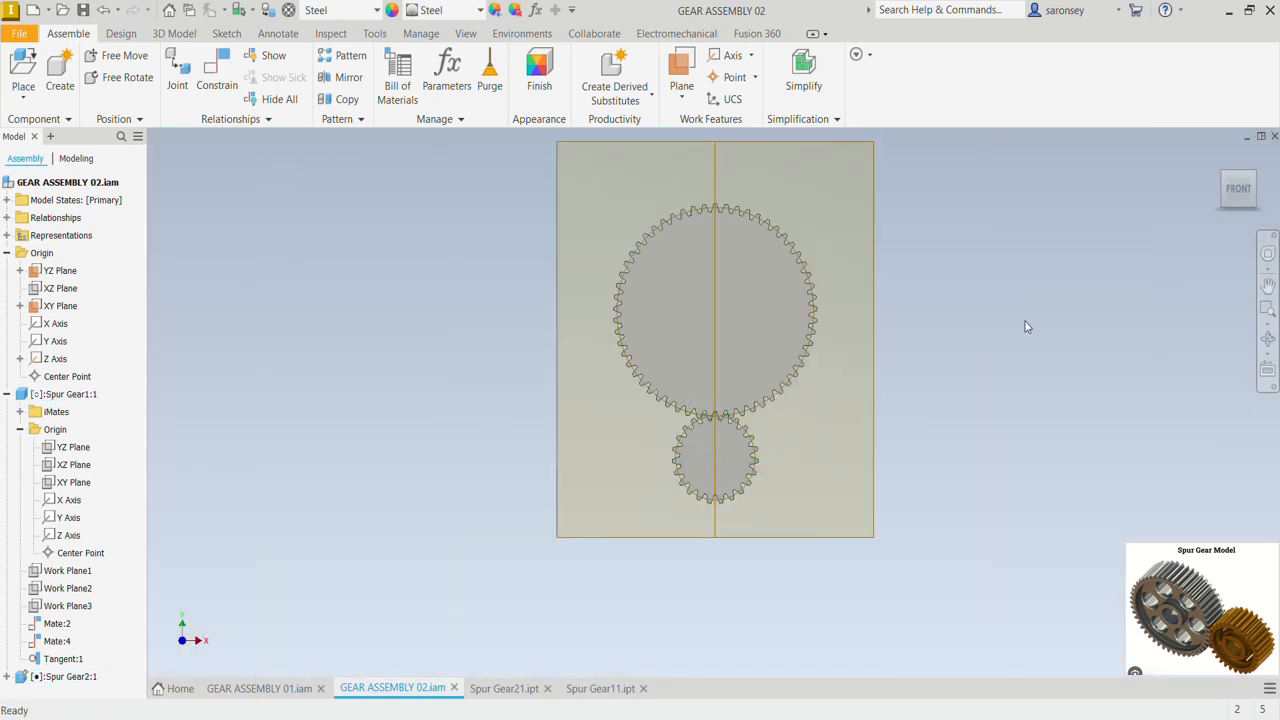
Step: Unground the large gear and return to the home view
left_click(786, 306)
right_click(786, 309)
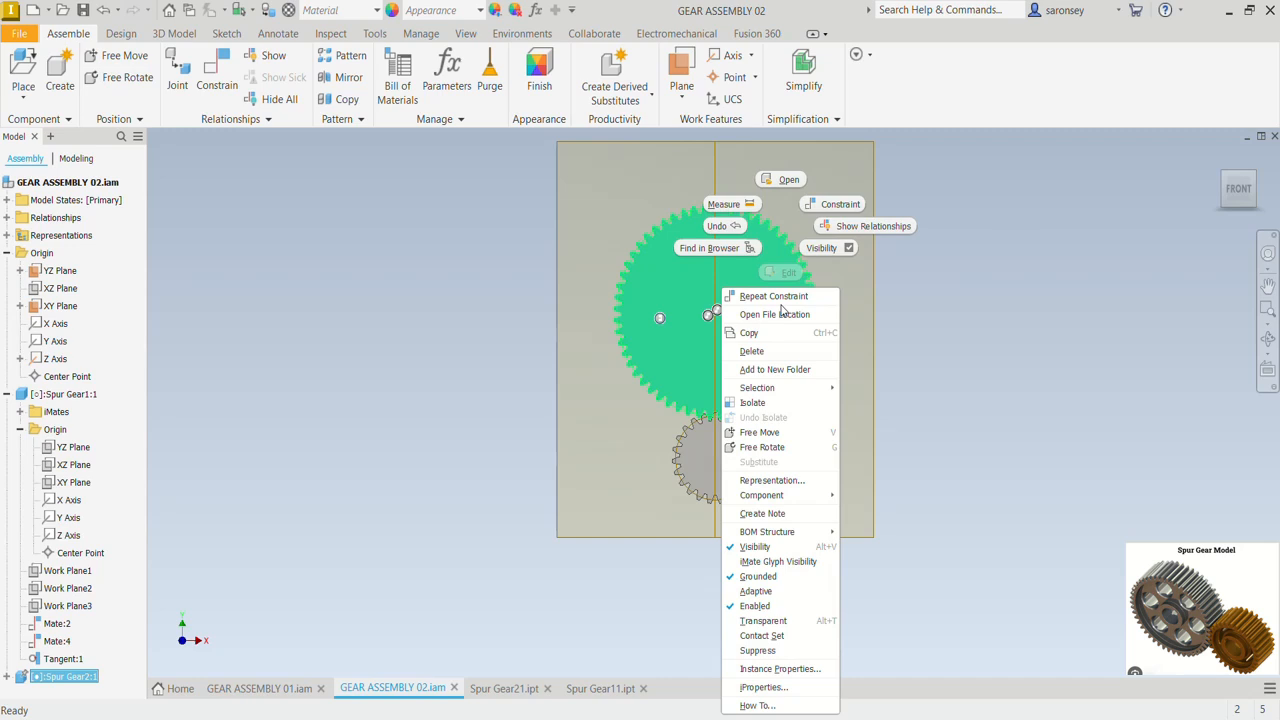
left_click(758, 576)
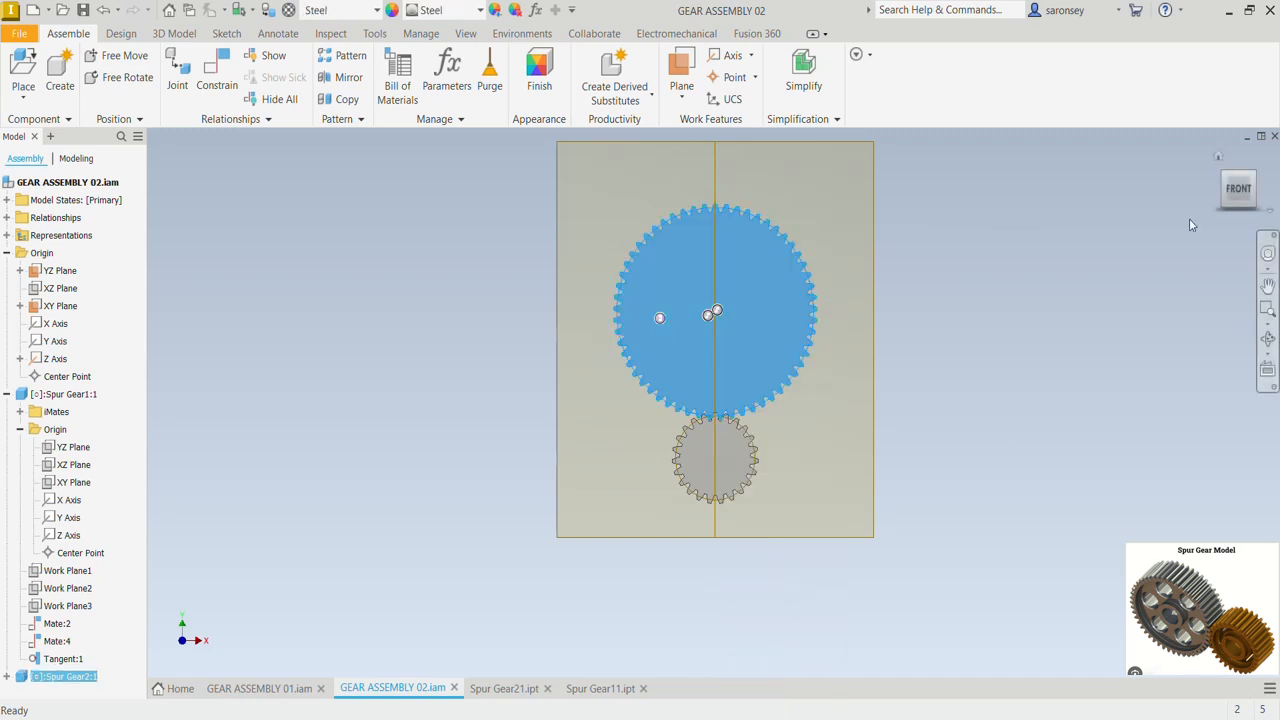
left_click(1218, 157)
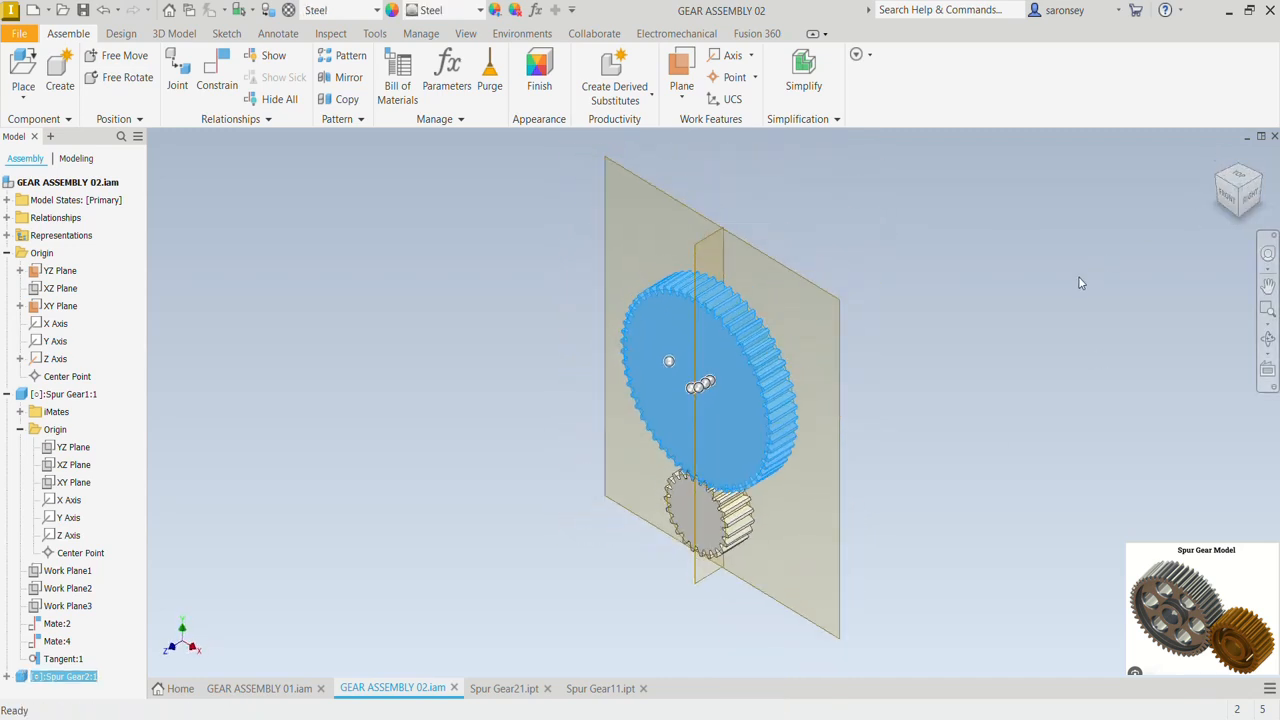
left_click(1051, 296)
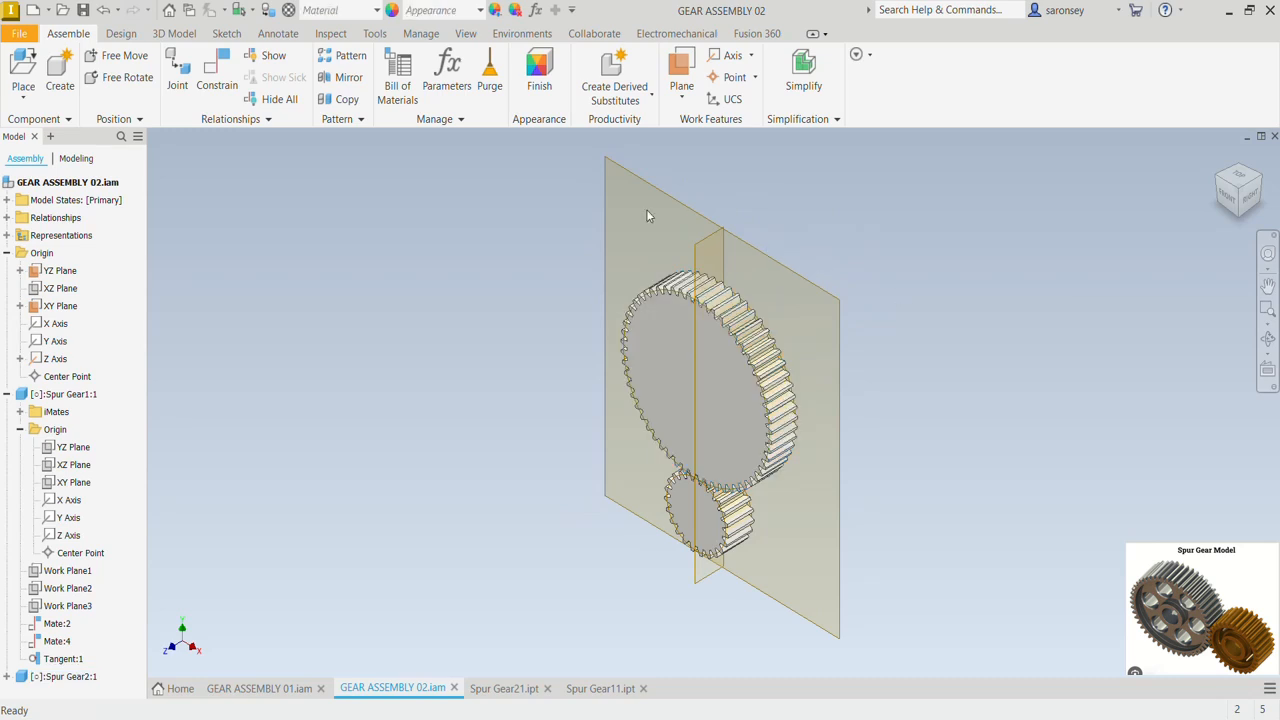
Step: Hide the assembly's YZ plane, XY plane and Z axis
right_click(62, 271)
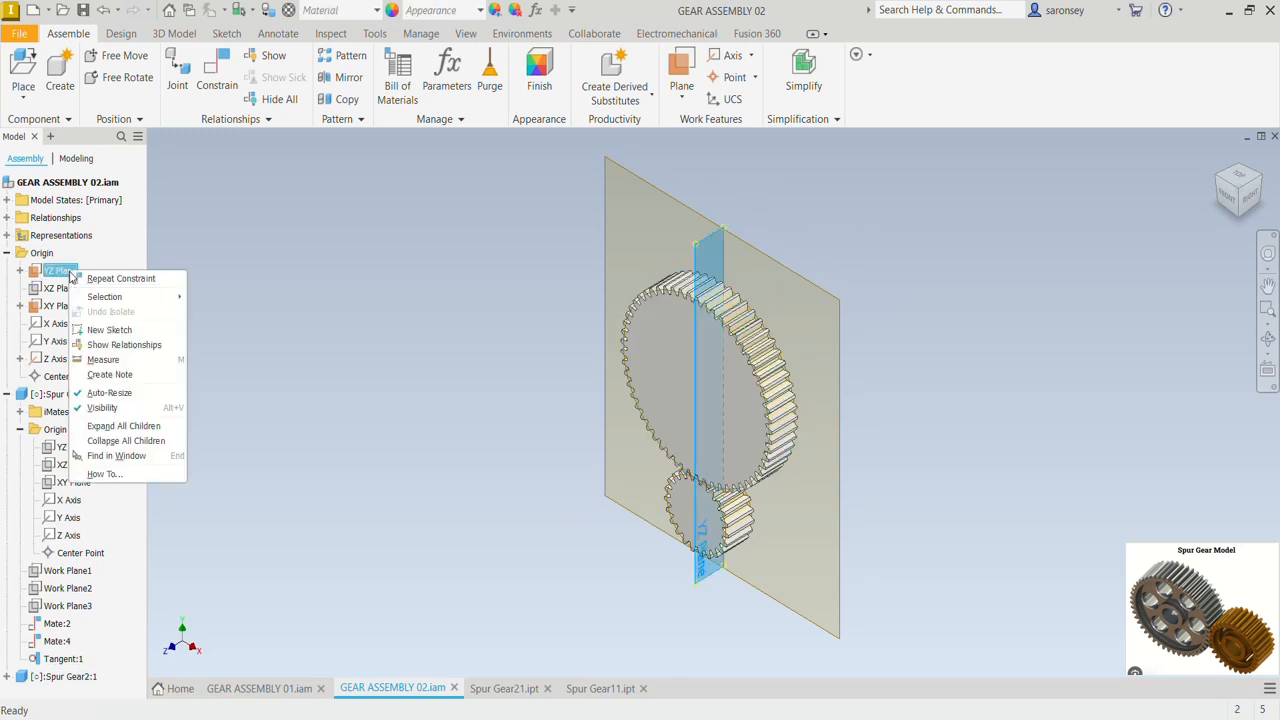
left_click(103, 408)
right_click(40, 306)
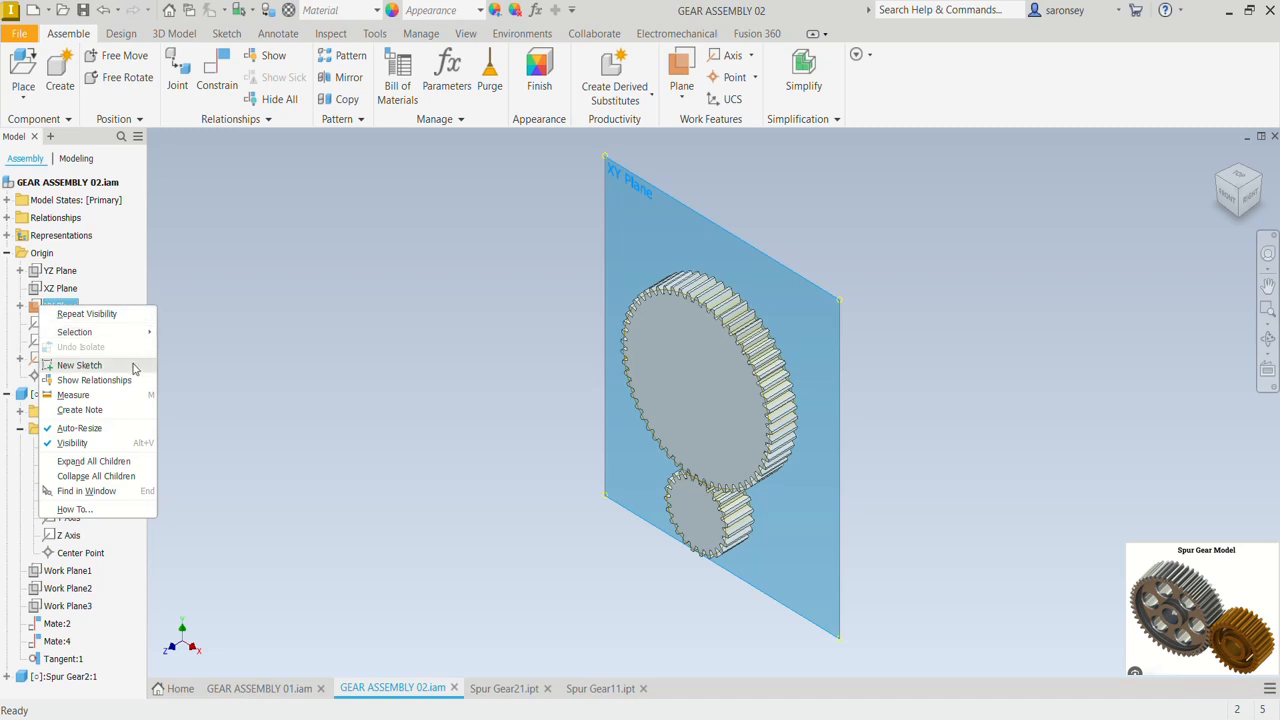
left_click(72, 442)
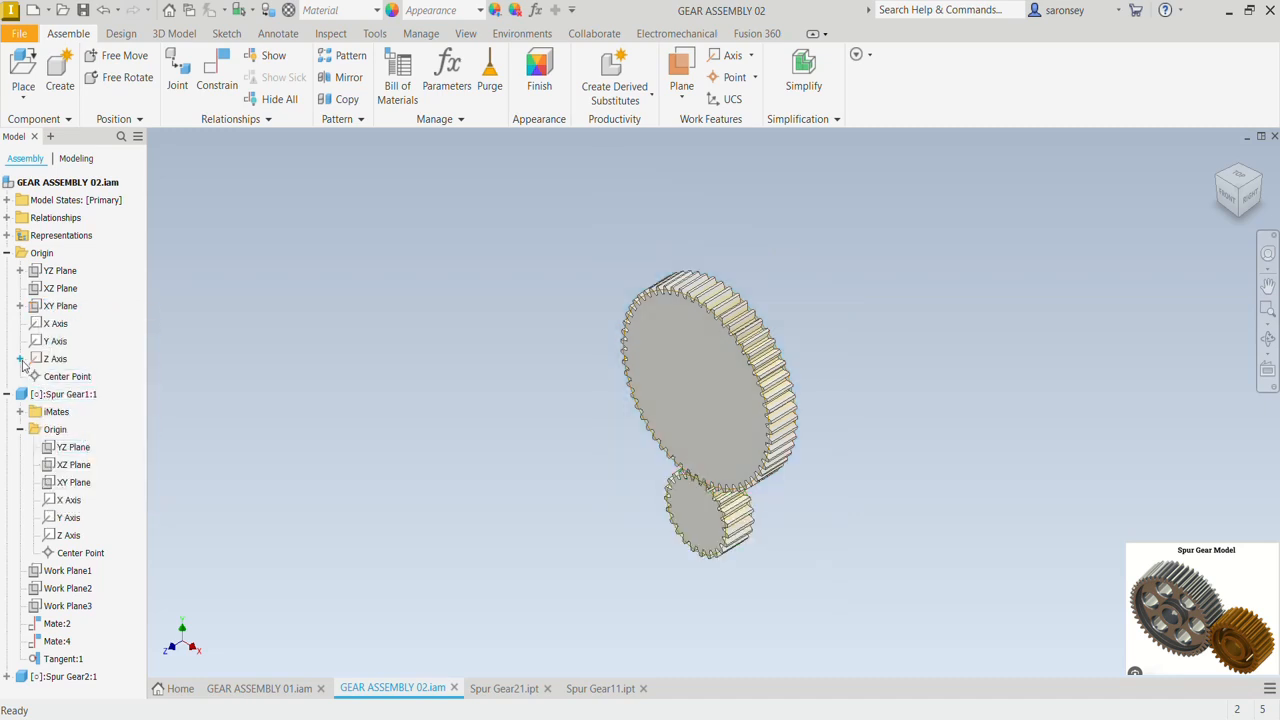
right_click(60, 366)
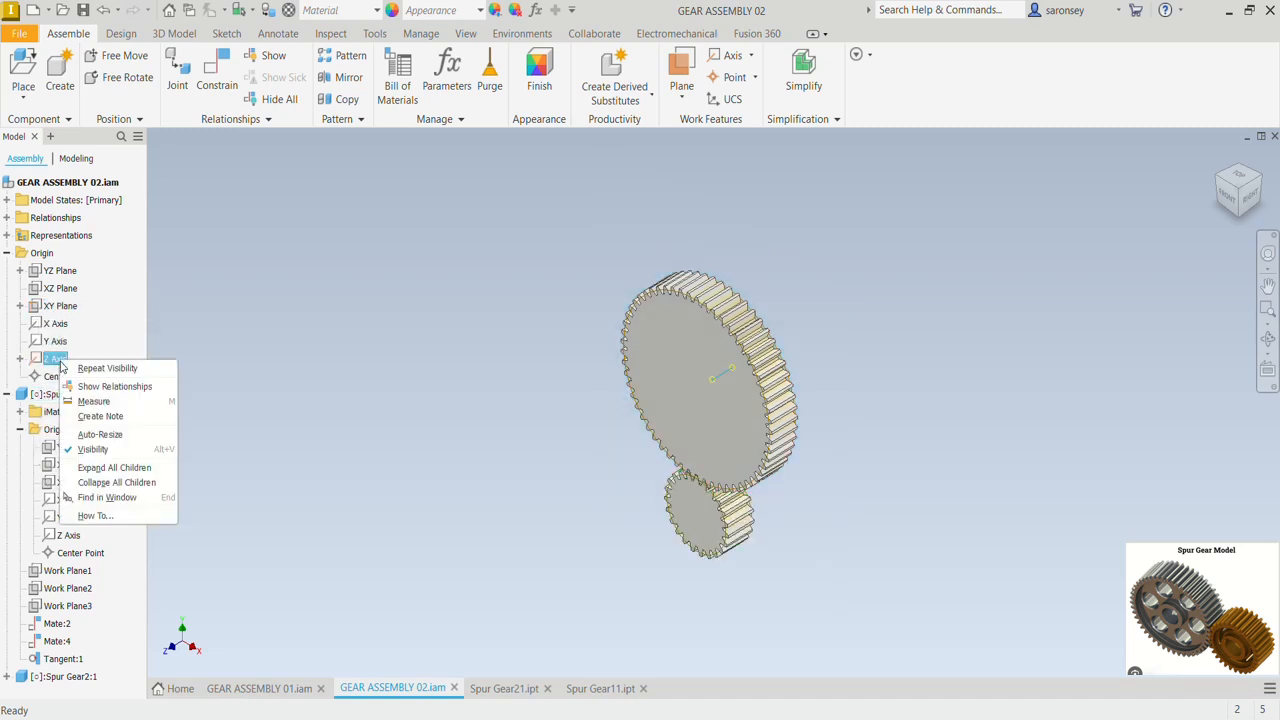
left_click(100, 434)
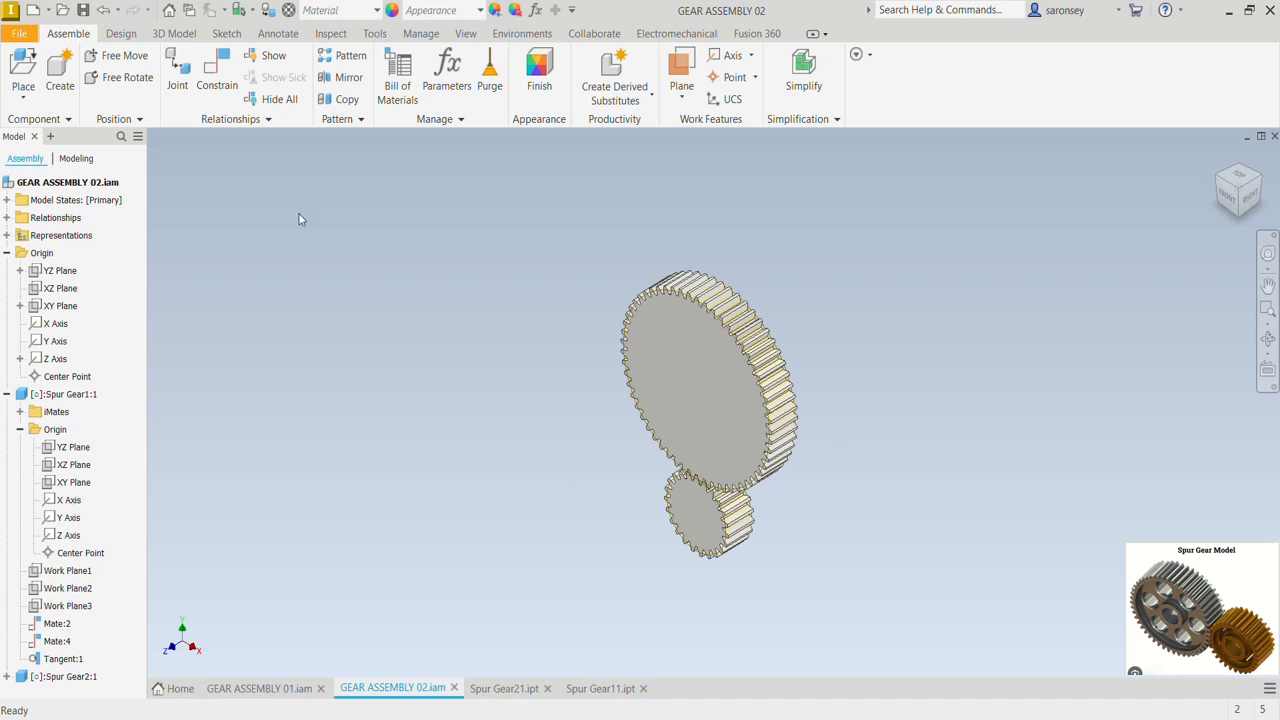
Step: Add a Forward Rotation motion constraint from the large gear's pitch diameter to the small gear's at a ratio of 2.478 ul
left_click(216, 72)
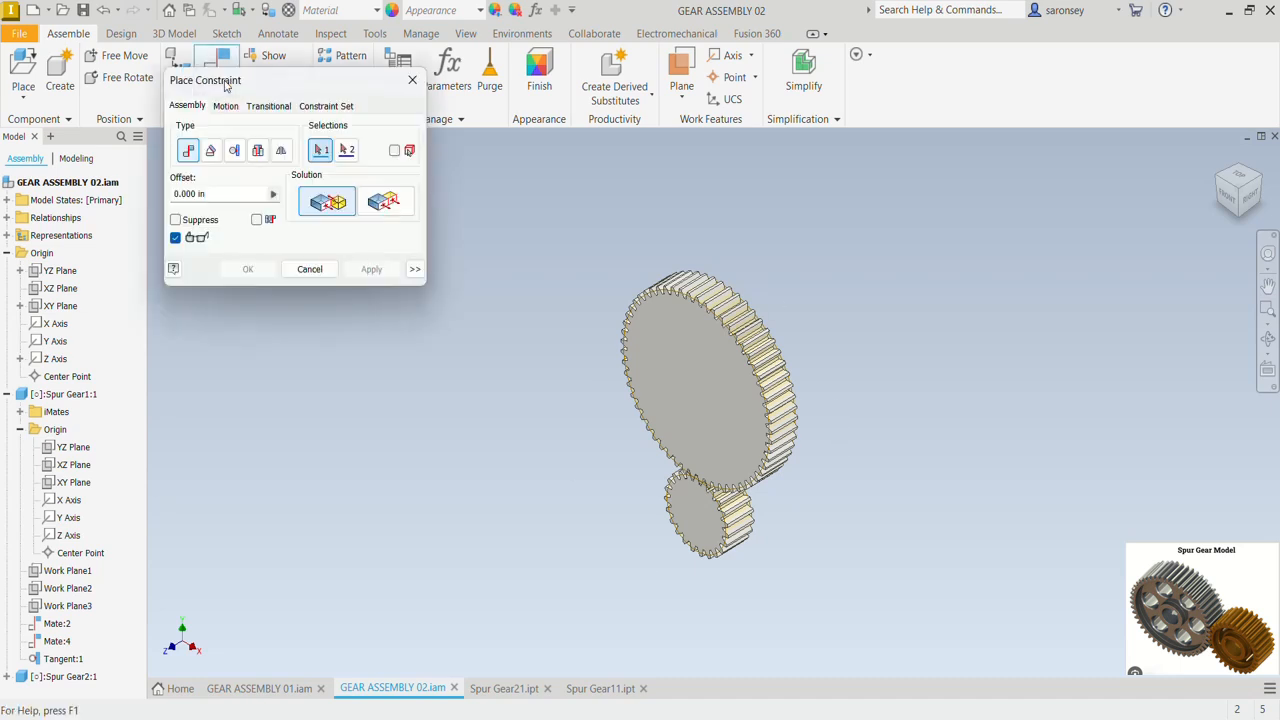
left_click(224, 106)
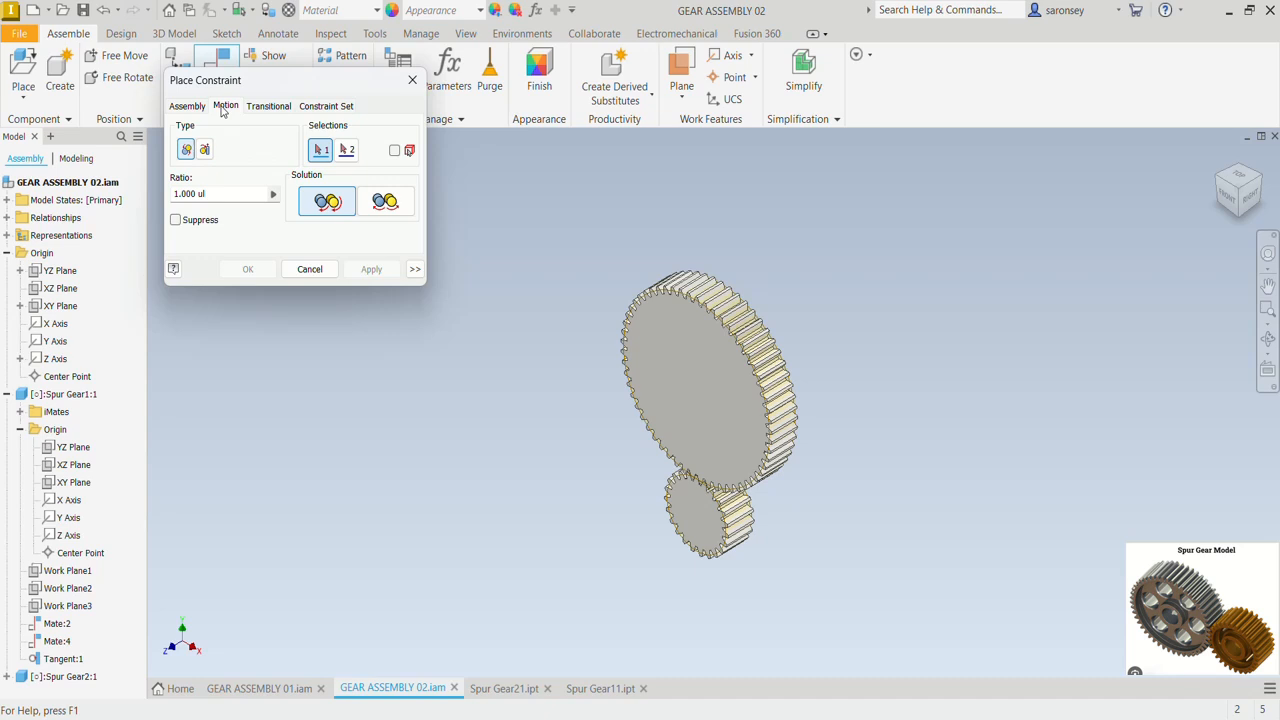
scroll(737, 354, "up", 5)
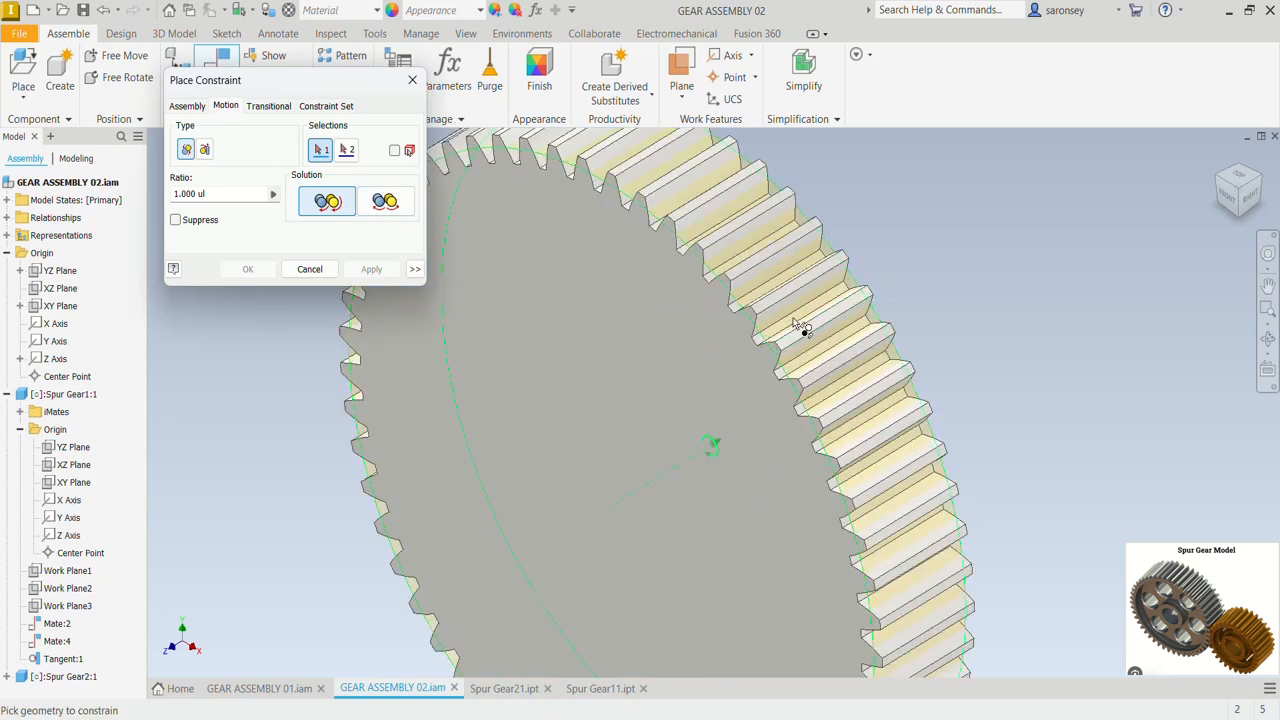
scroll(801, 325, "up", 2)
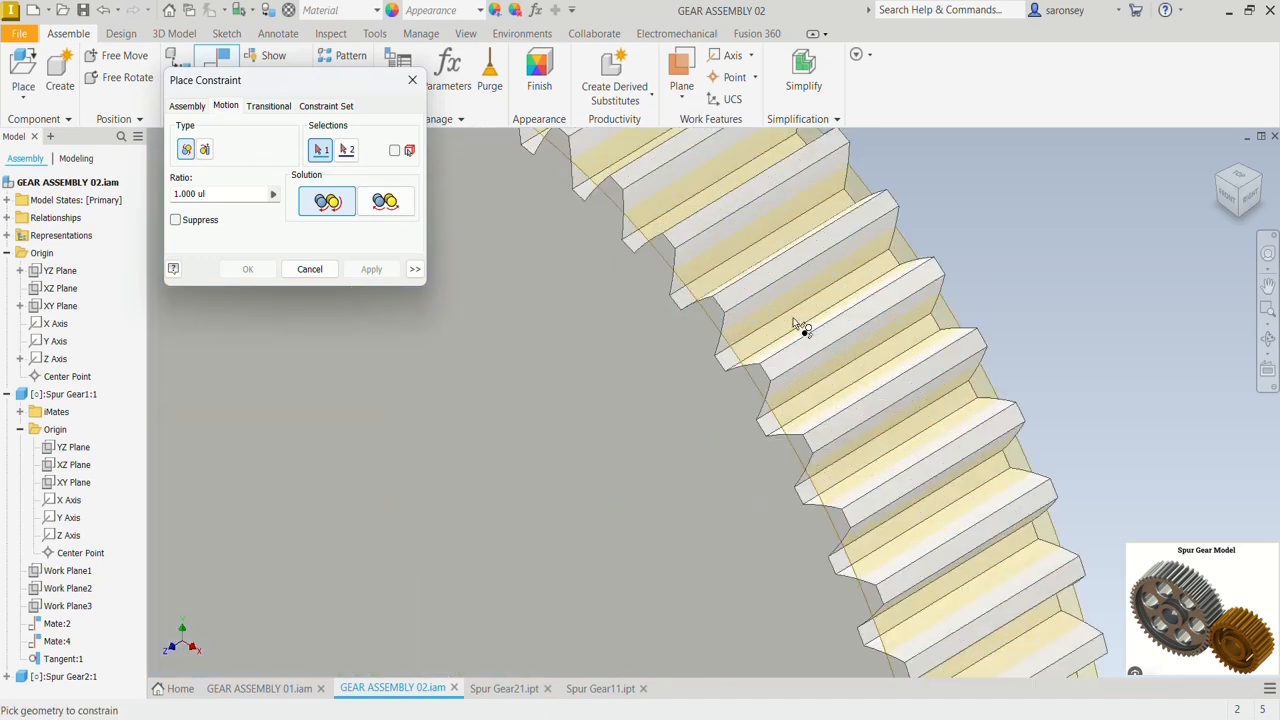
left_click(785, 424)
scroll(785, 424, "down", 7)
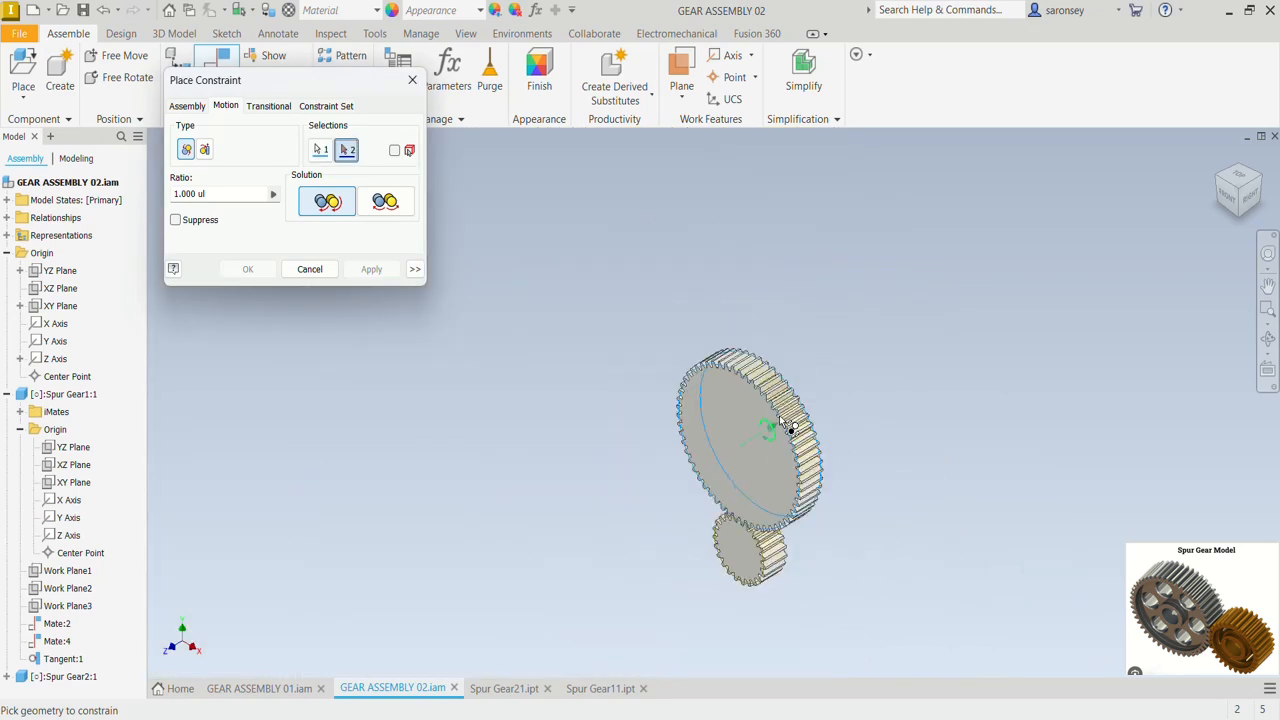
scroll(757, 523, "up", 5)
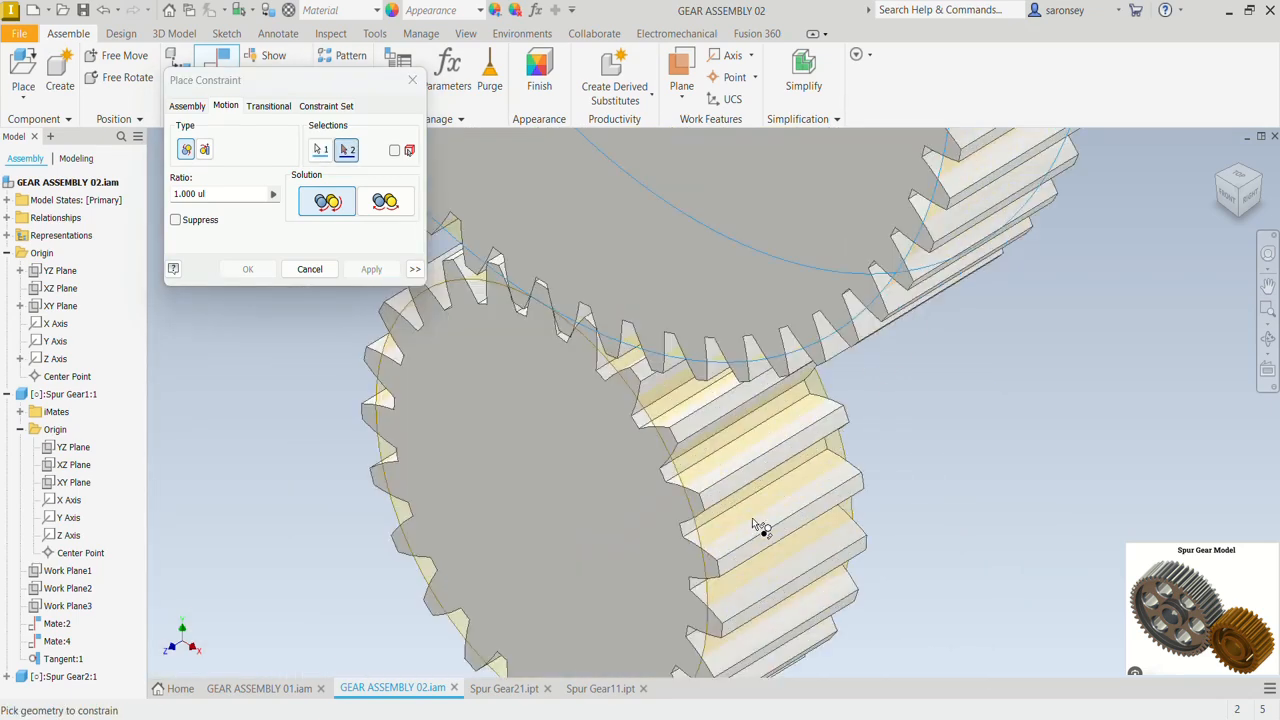
left_click(690, 474)
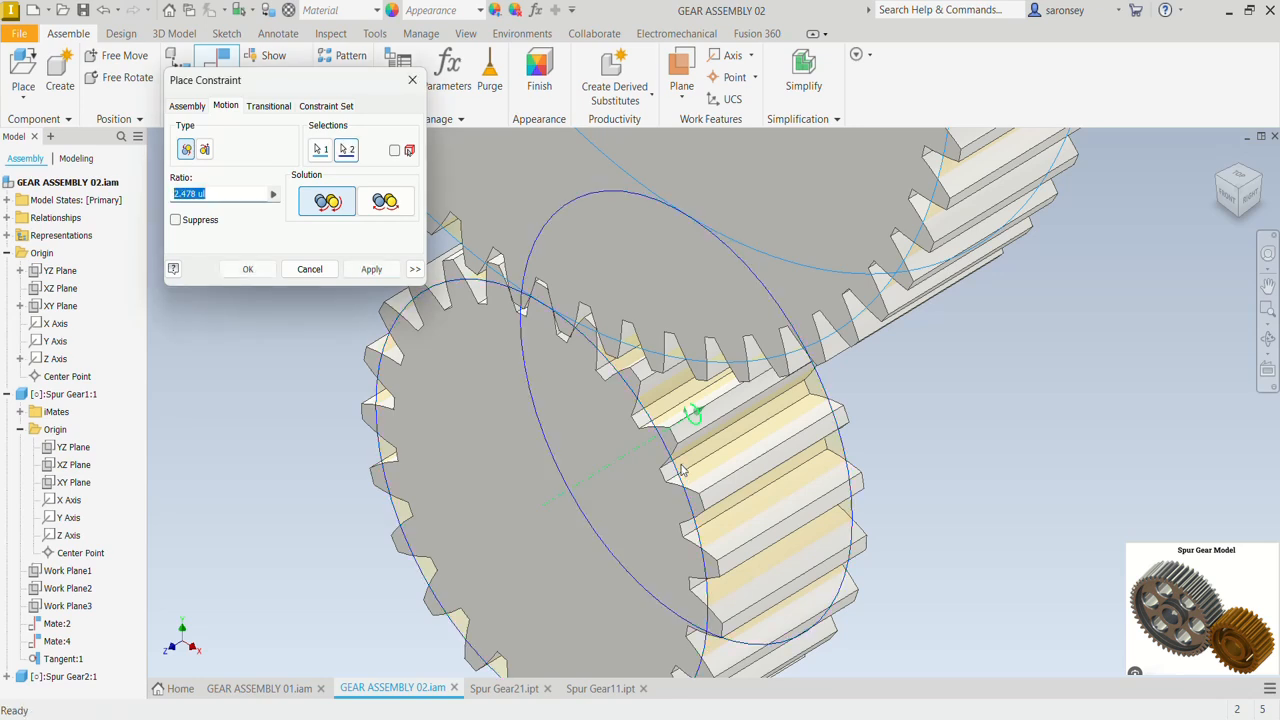
scroll(683, 470, "down", 3)
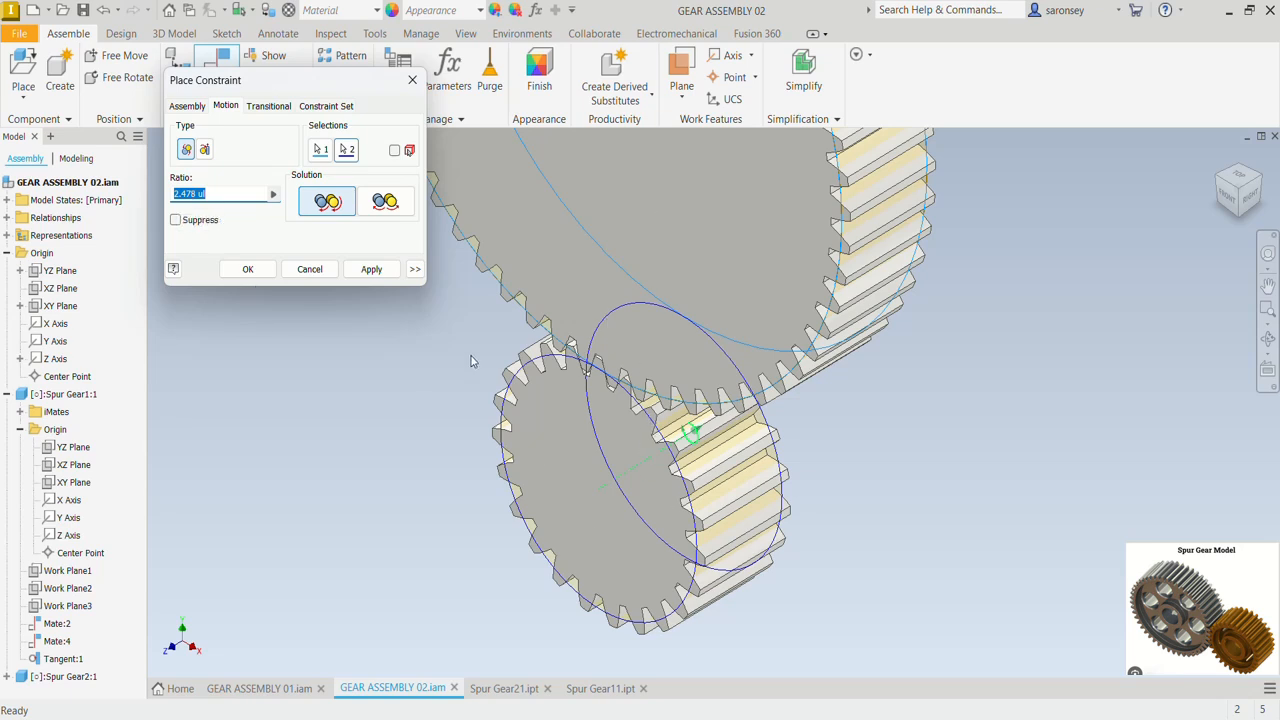
left_click(369, 269)
key("Escape")
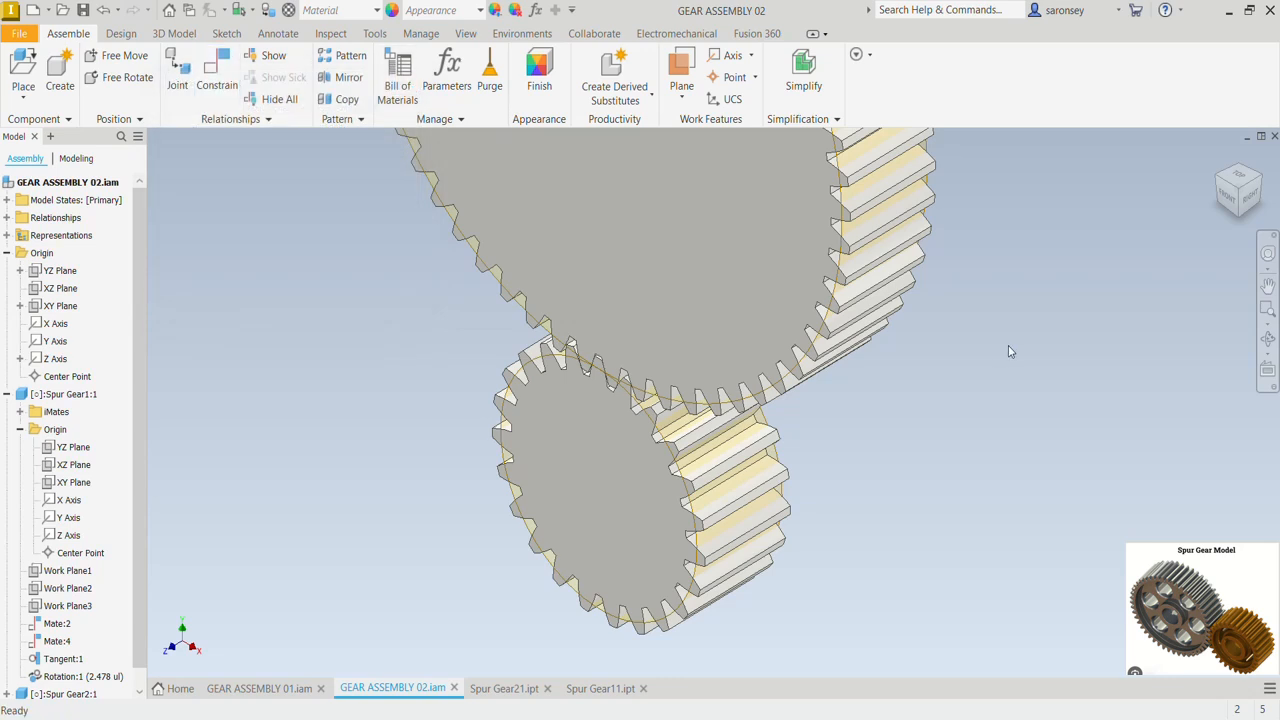
Step: Add a directed angle constraint between the assembly's YZ plane and the small gear's YZ plane, keeping the predicted 117.28 deg angle
scroll(1003, 336, "up", 3)
middle_click_drag(976, 282, 941, 429)
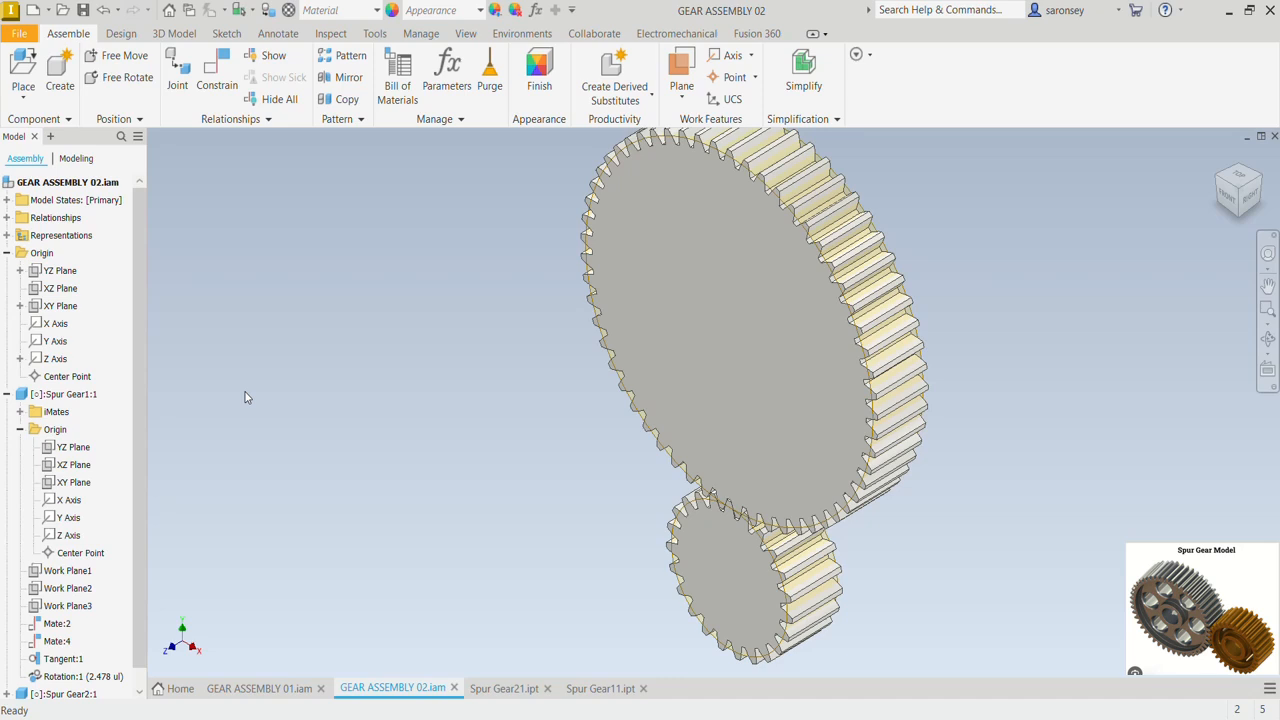
left_click(215, 82)
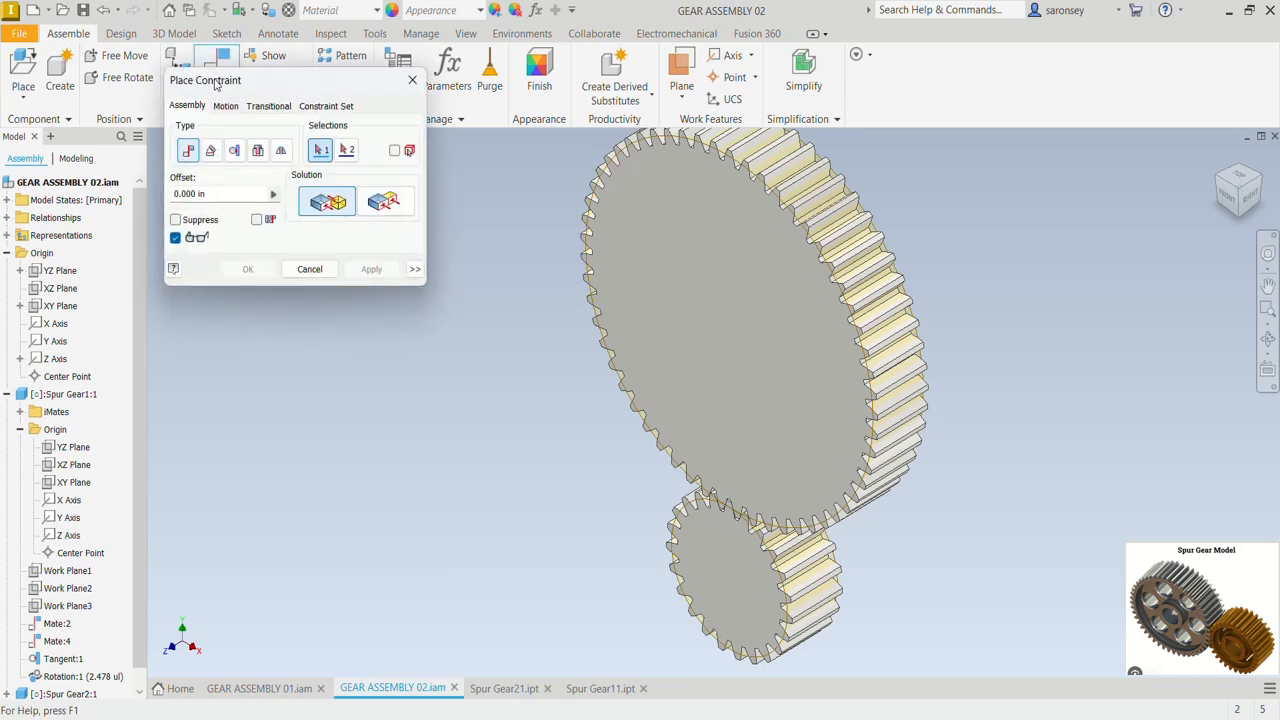
left_click(210, 151)
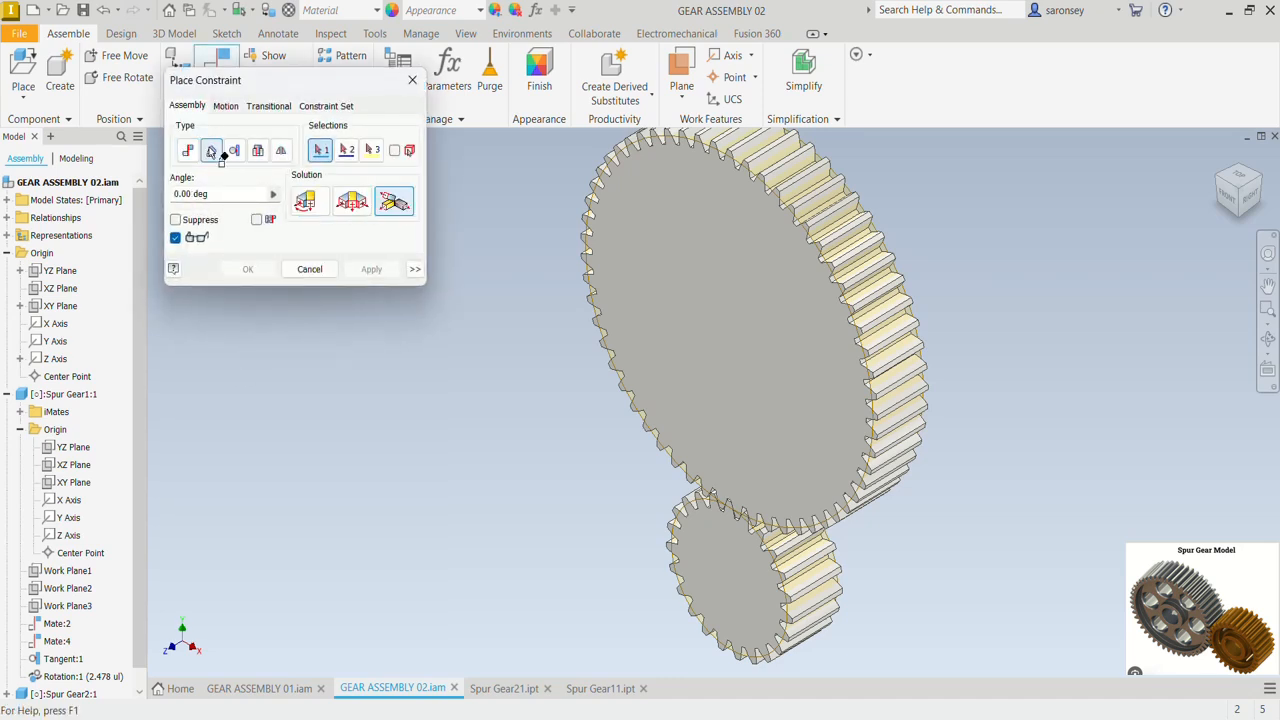
left_click(310, 201)
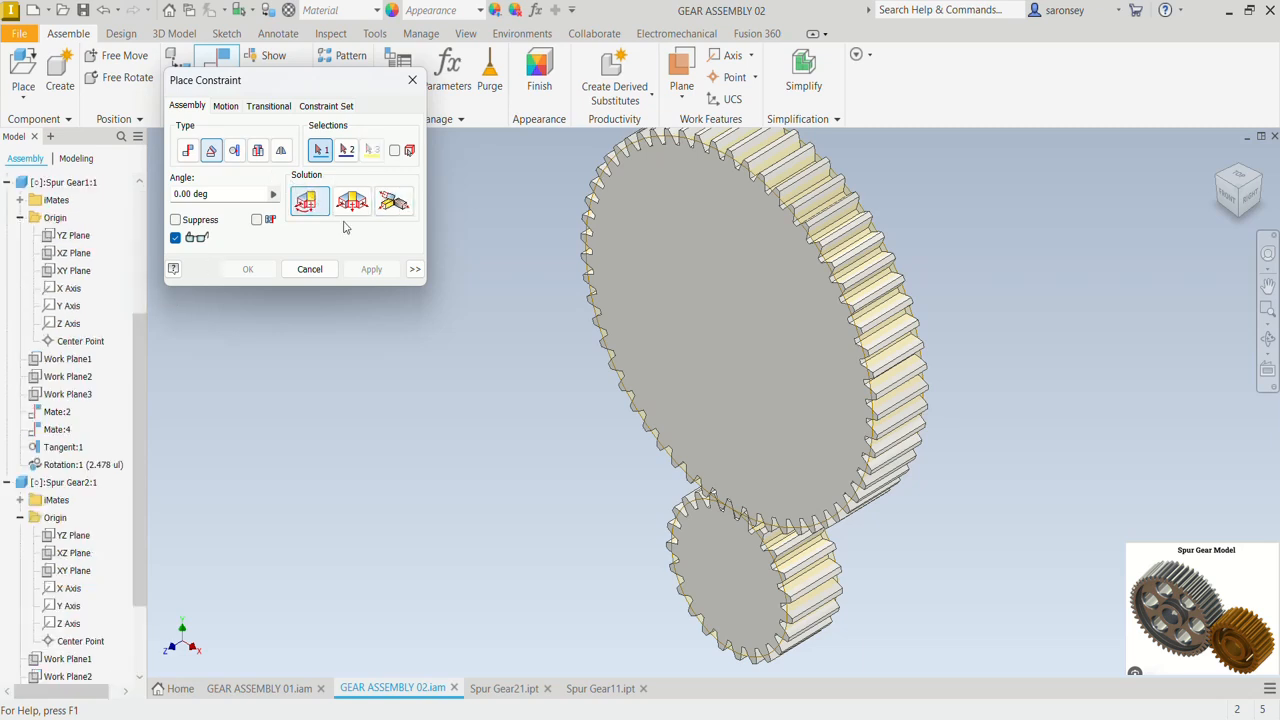
left_click(257, 220)
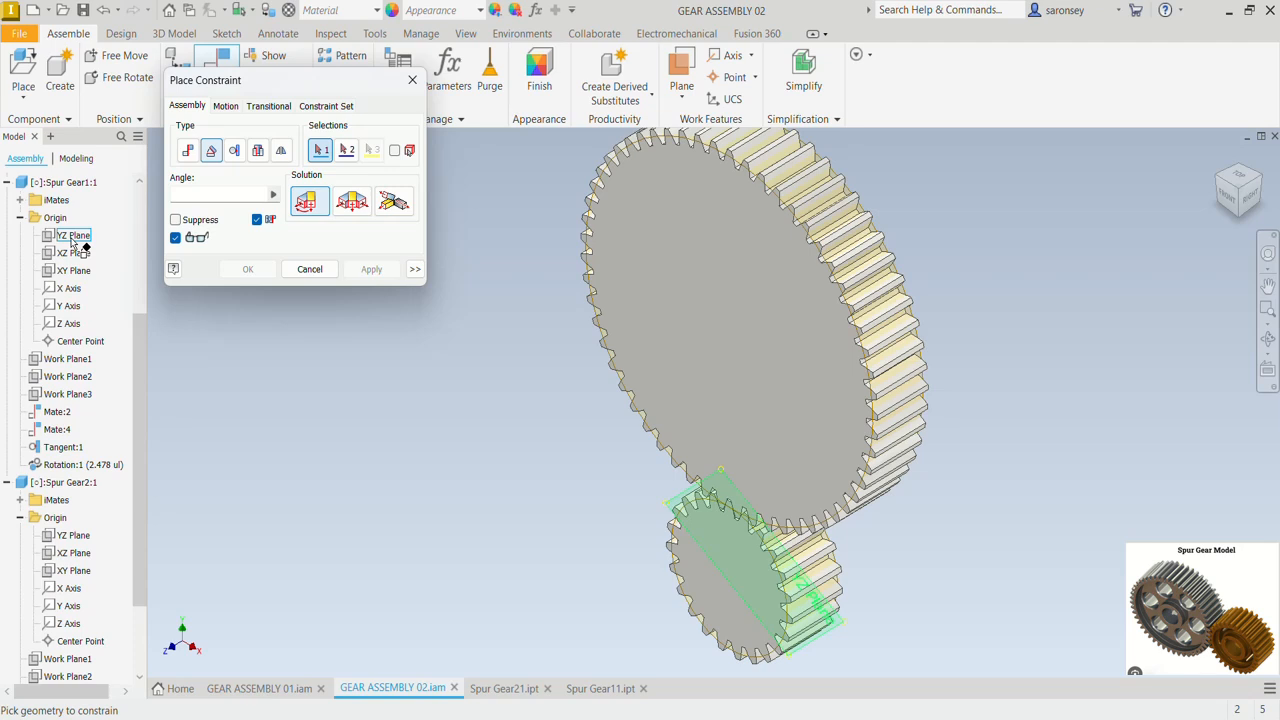
scroll(71, 242, "up", 4)
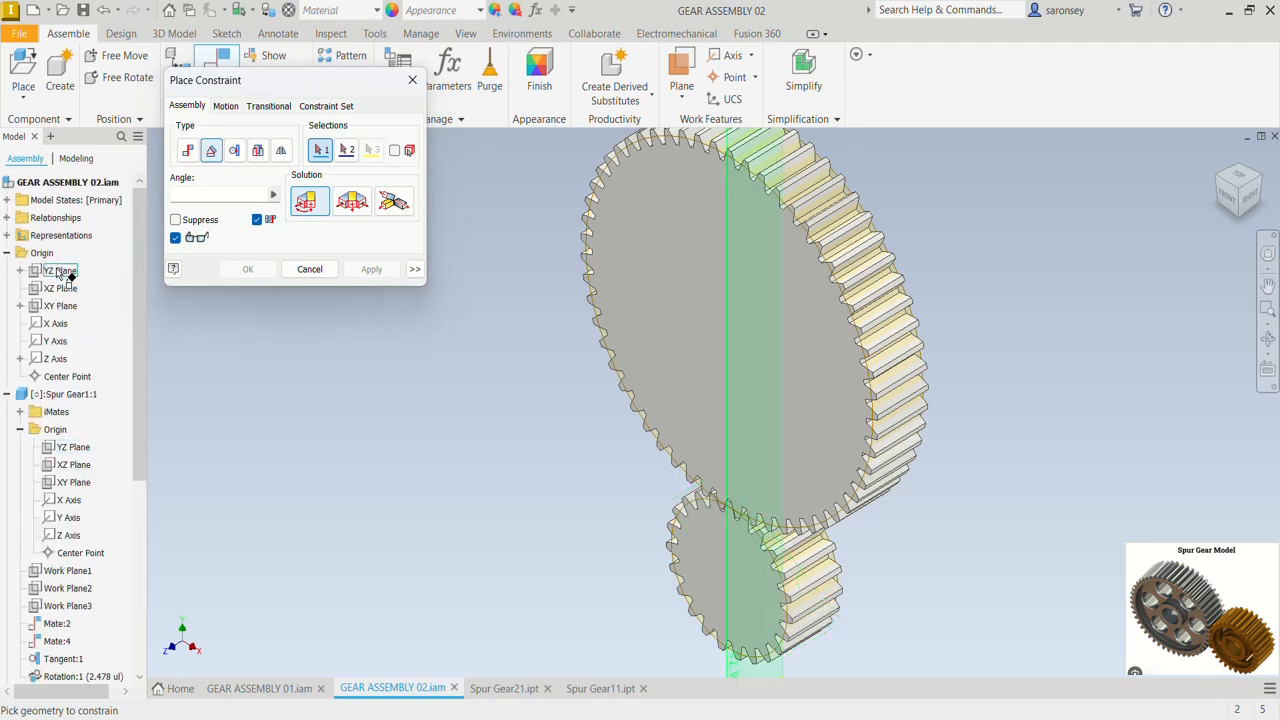
left_click(58, 272)
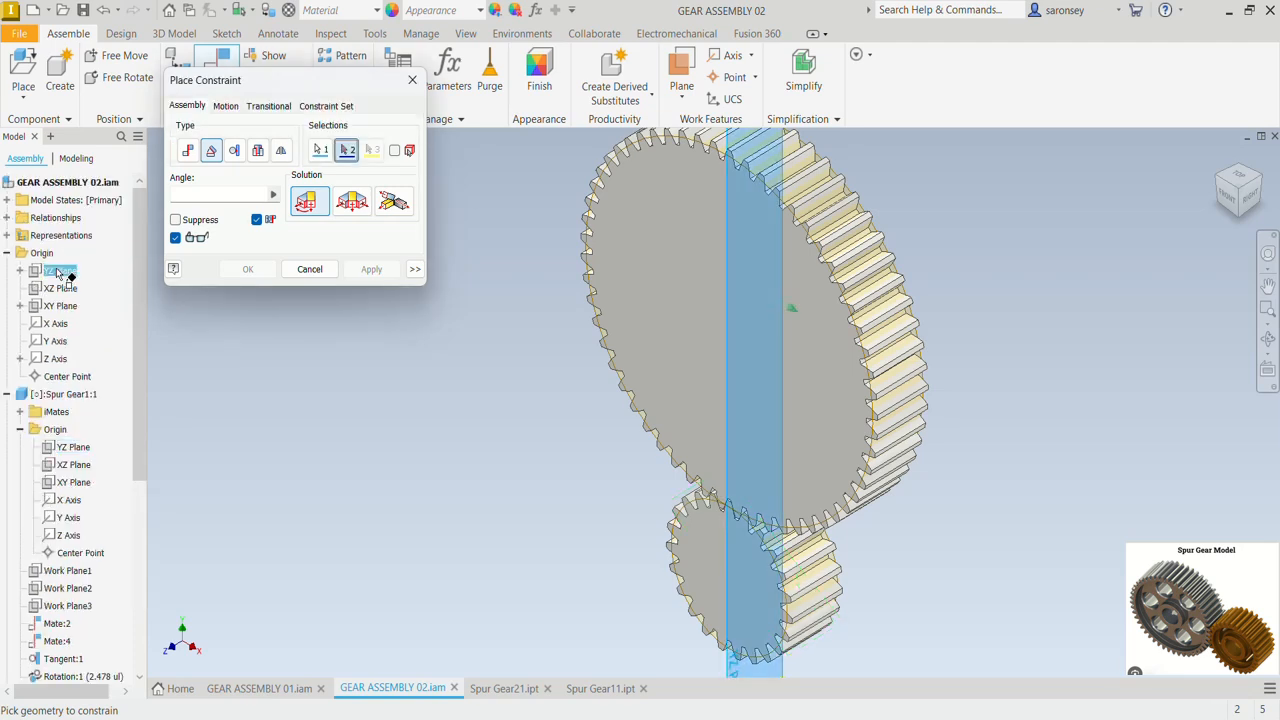
left_click(78, 450)
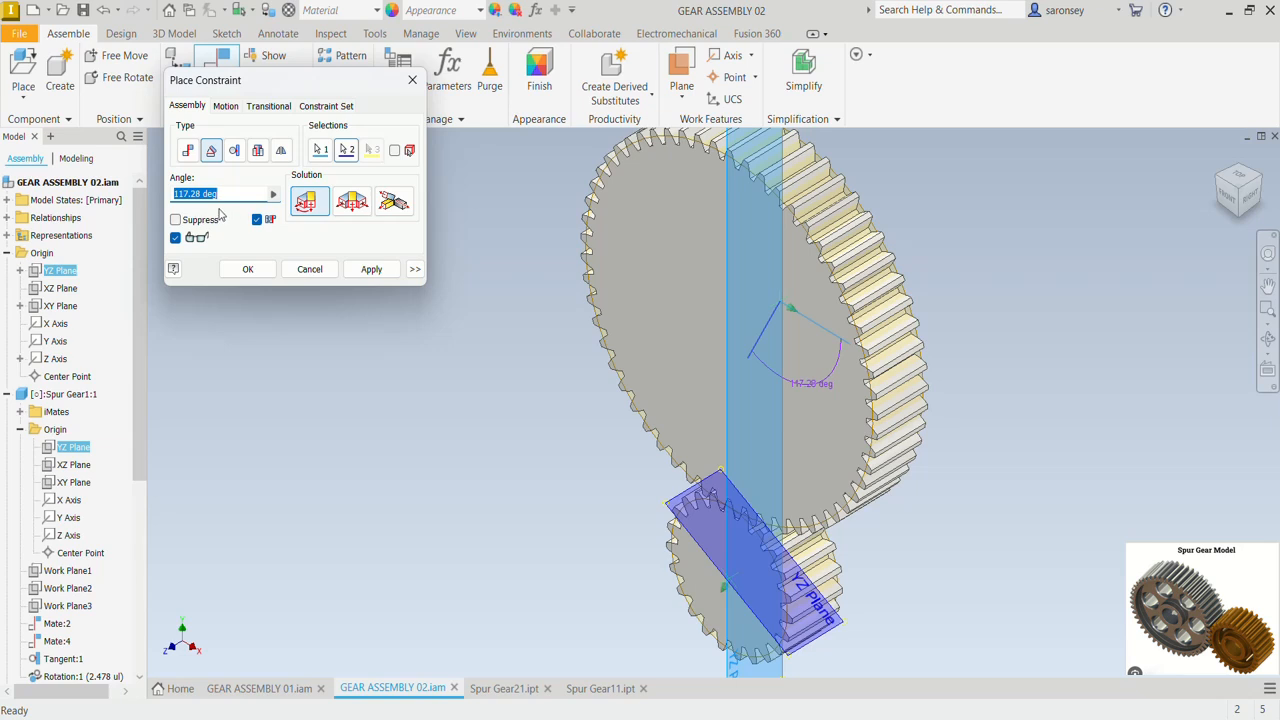
left_click(371, 269)
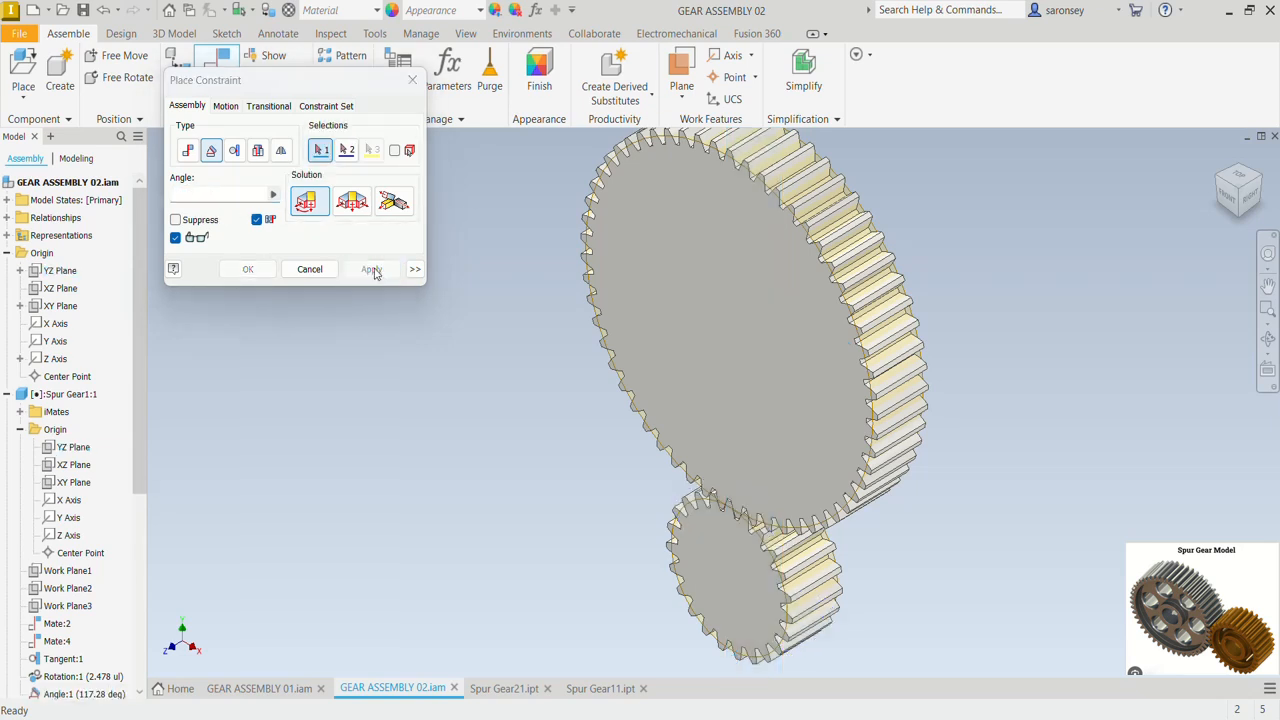
left_click(412, 79)
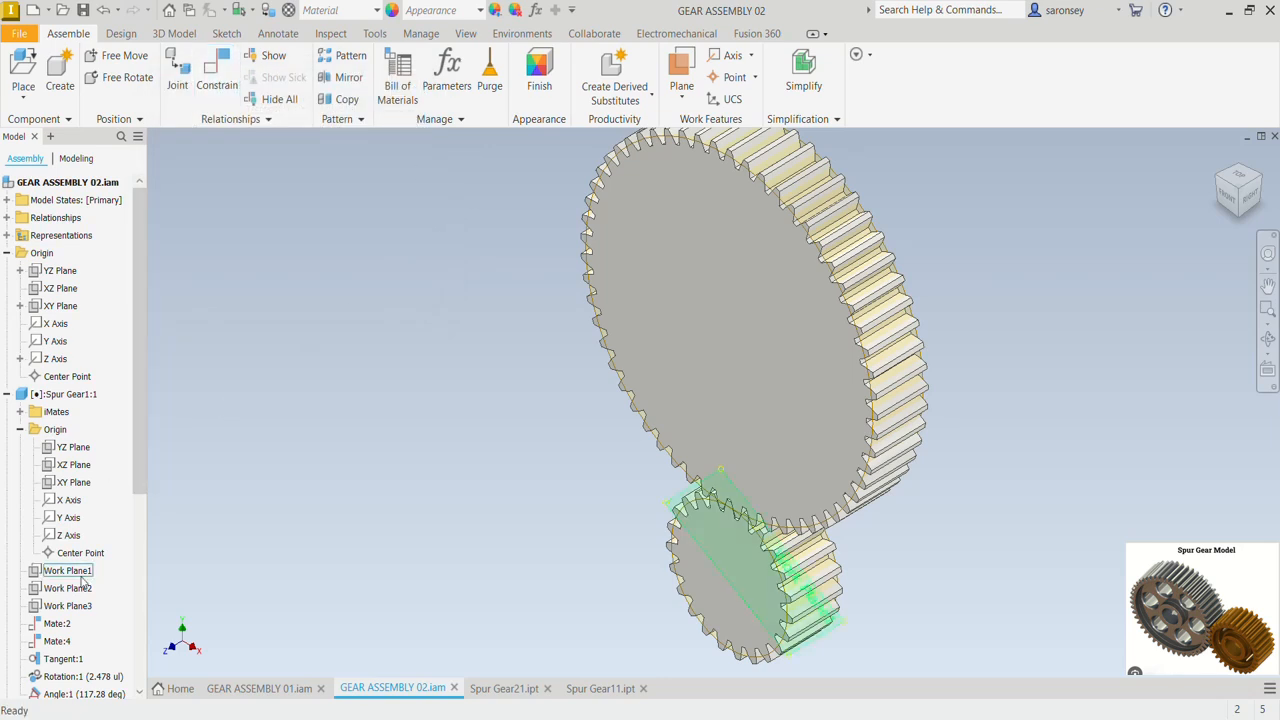
Step: Drive the small gear's angle constraint from 117.28 deg to 117.28 deg+360 and play the motion
scroll(65, 570, "down", 4)
left_click(88, 482)
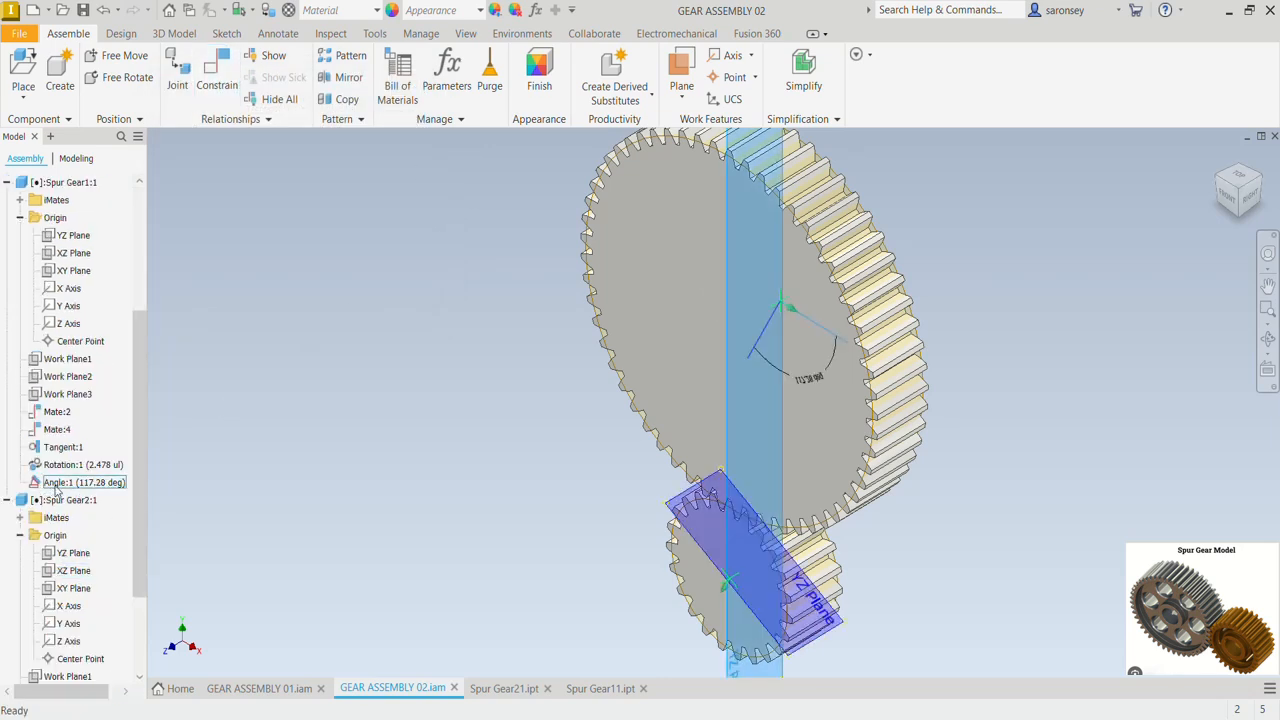
right_click(88, 485)
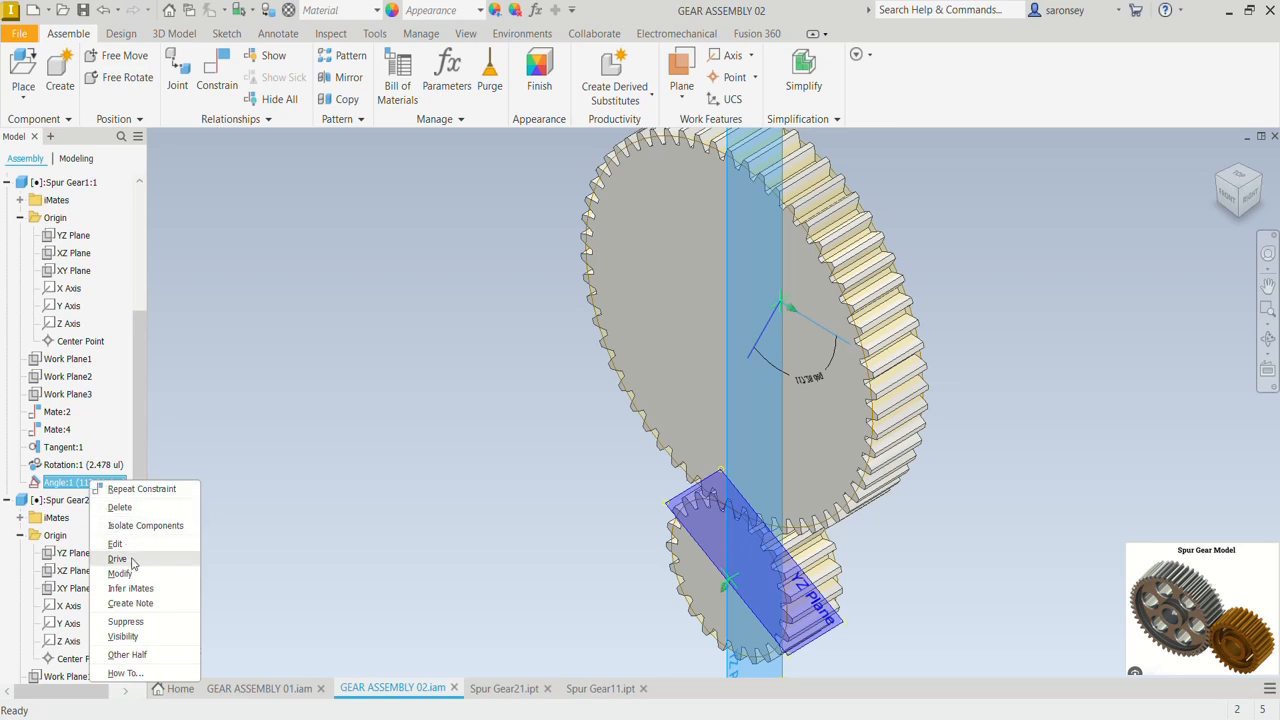
left_click(117, 559)
key("ctrl+c")
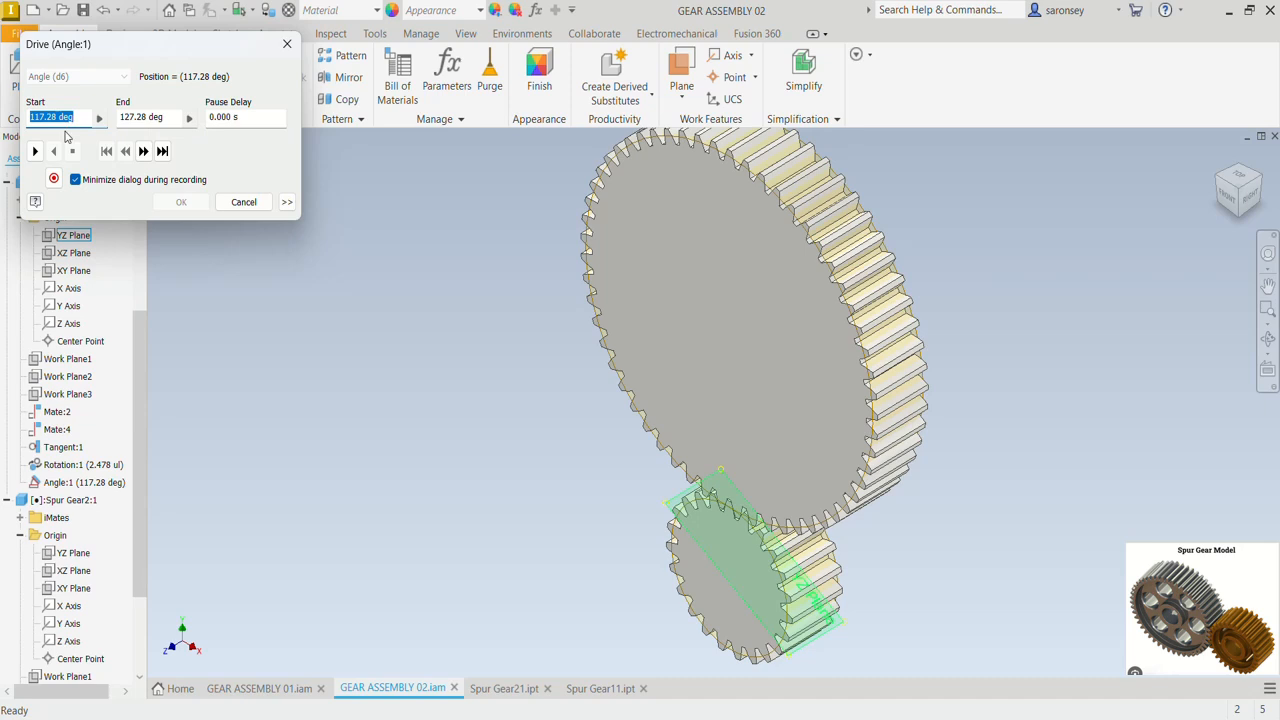
key("Tab")
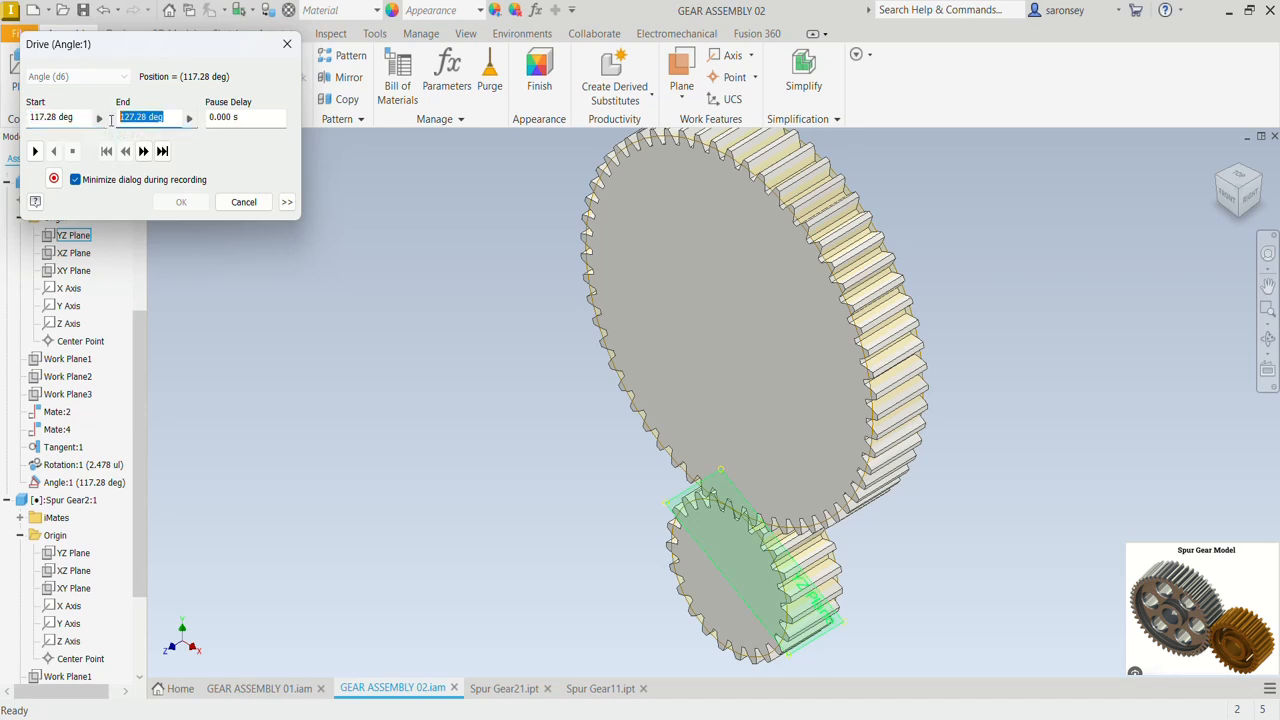
key("ctrl+v")
type("360")
left_click(34, 152)
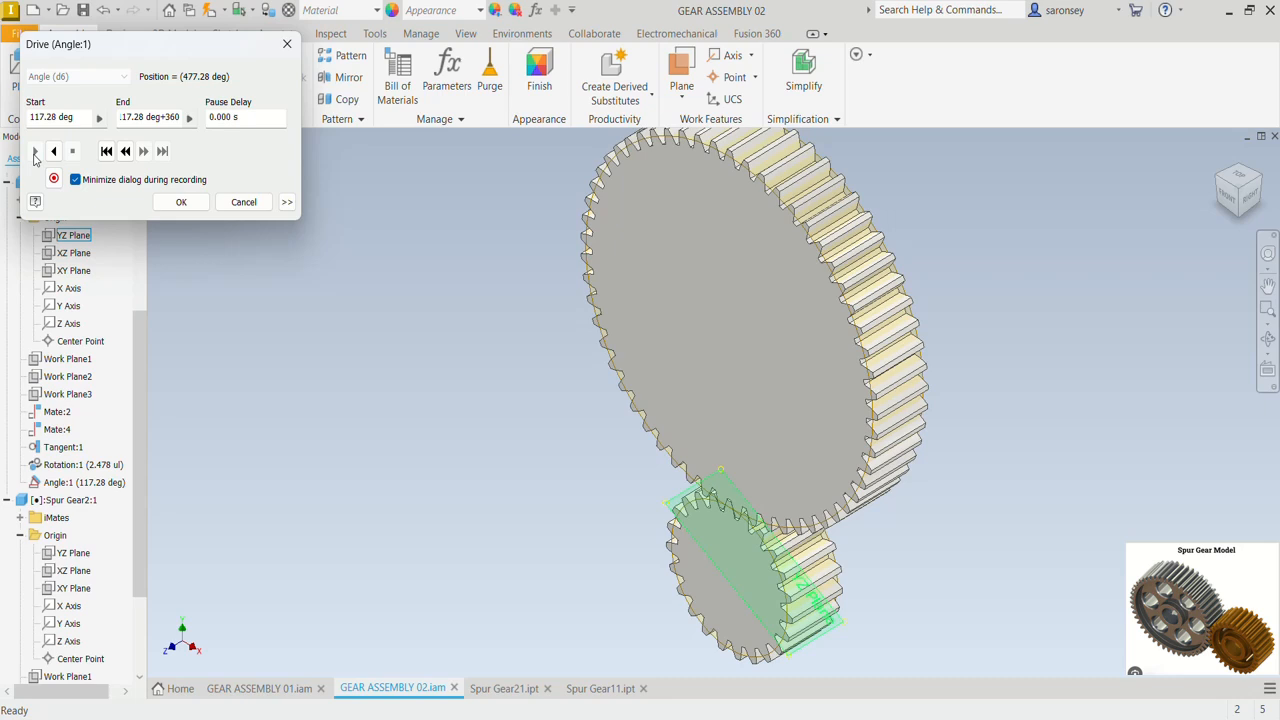
Step: Set the drive repetitions to Start/End/Start with a count of 2 and accept the drive settings
left_click(287, 203)
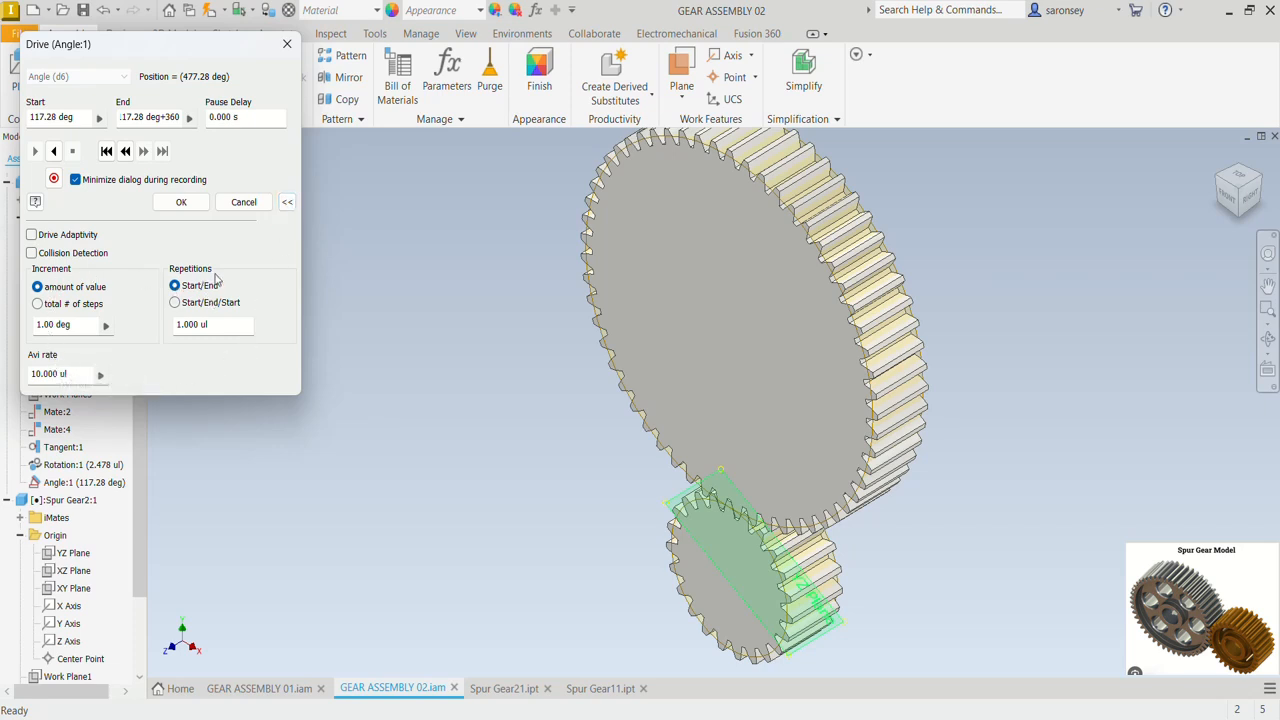
left_click(176, 304)
left_click_drag(183, 330, 173, 332)
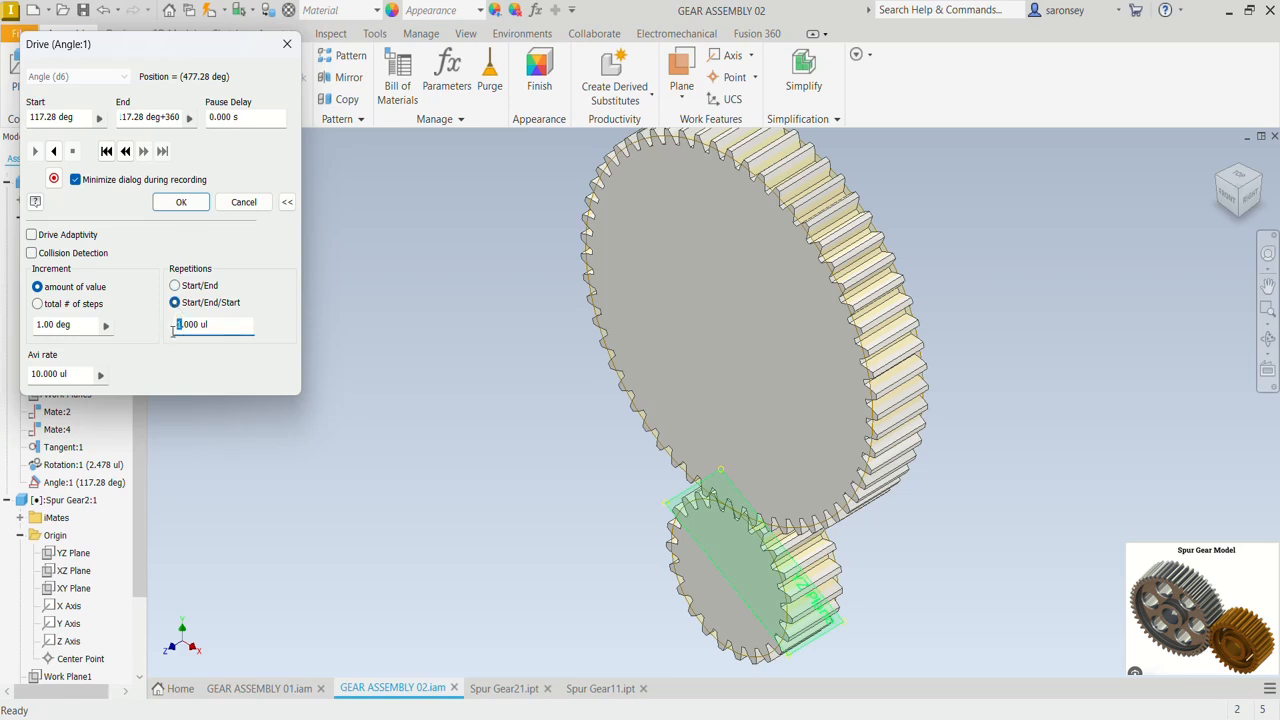
type("2")
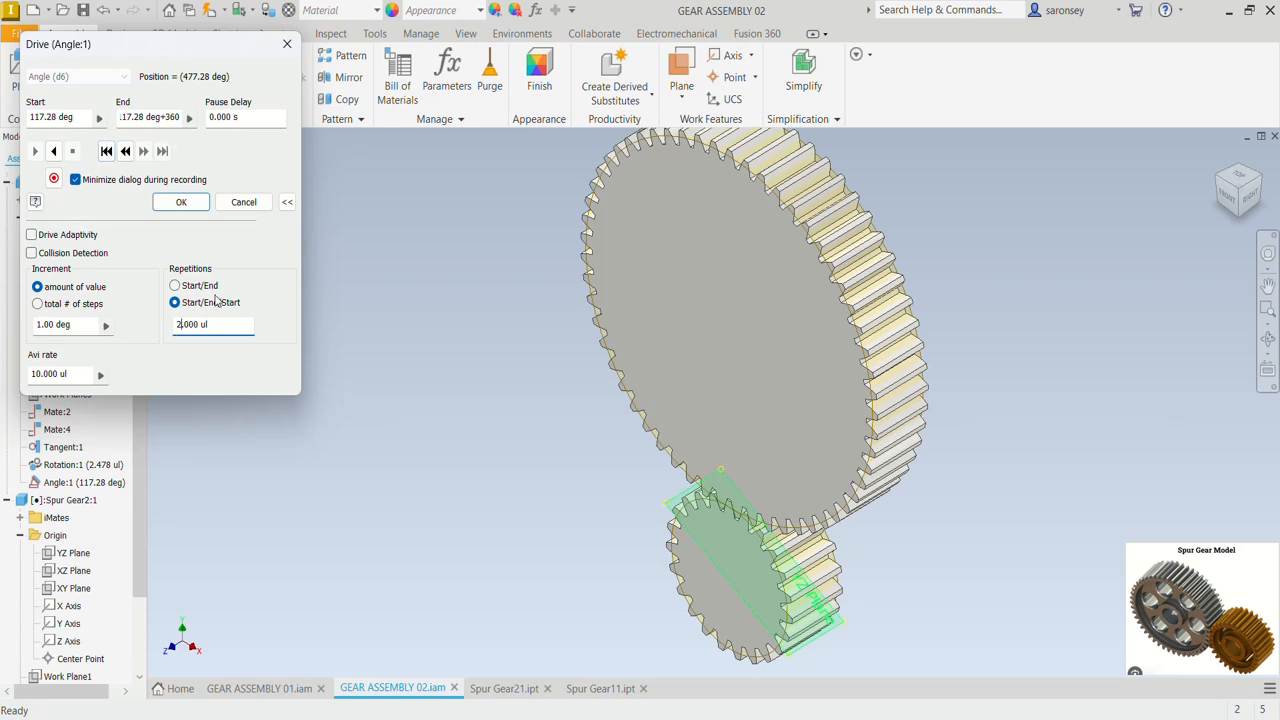
left_click(173, 204)
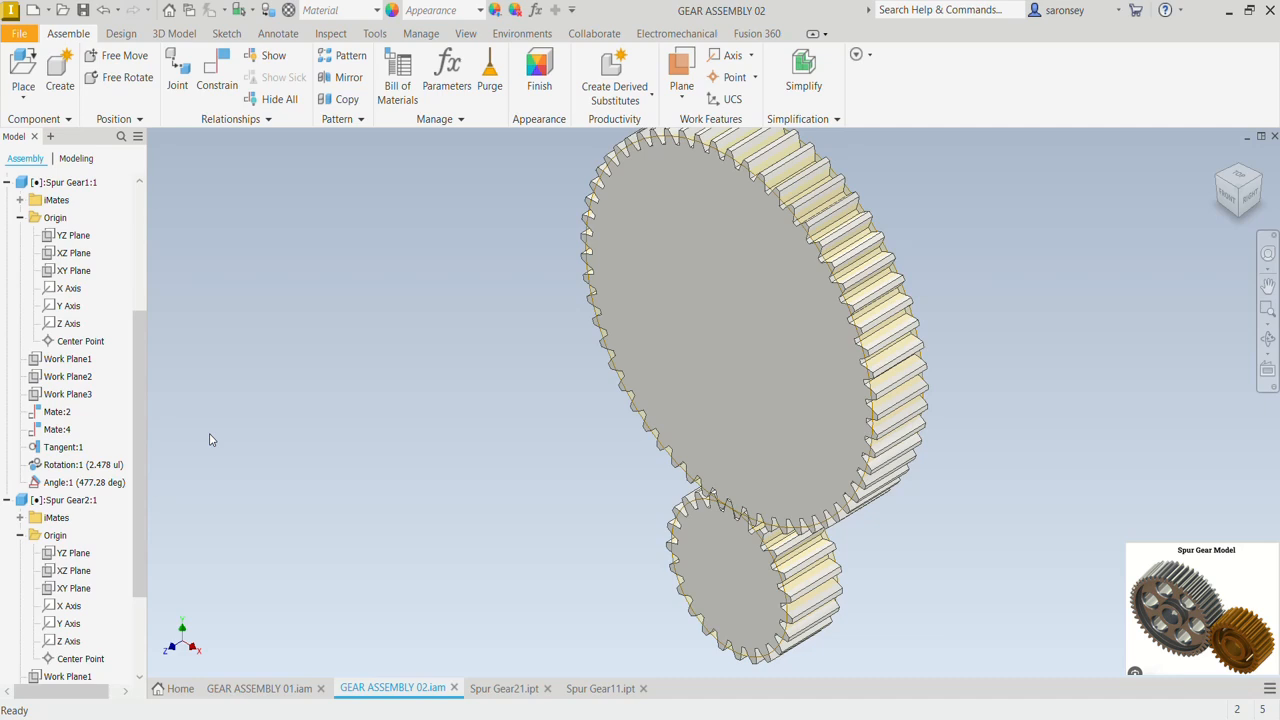
Step: Change the gears' rotation motion constraint from the Forward to the Reverse solution
right_click(62, 467)
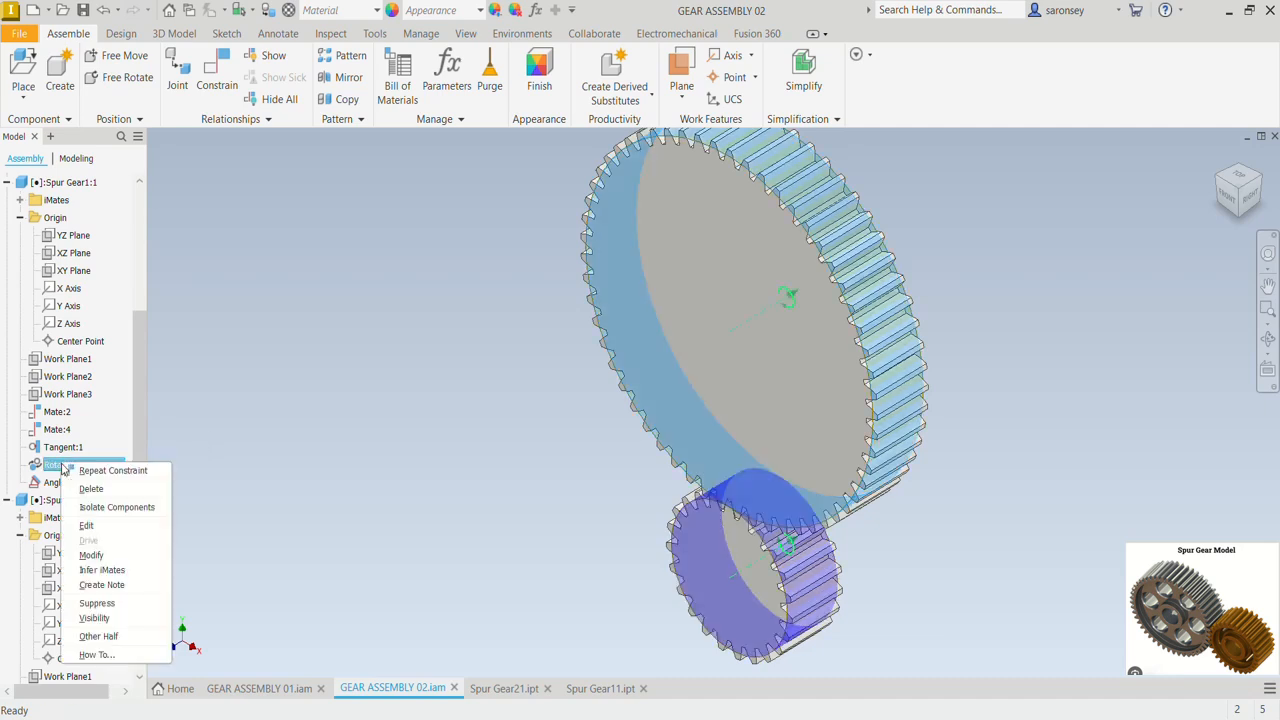
left_click(86, 525)
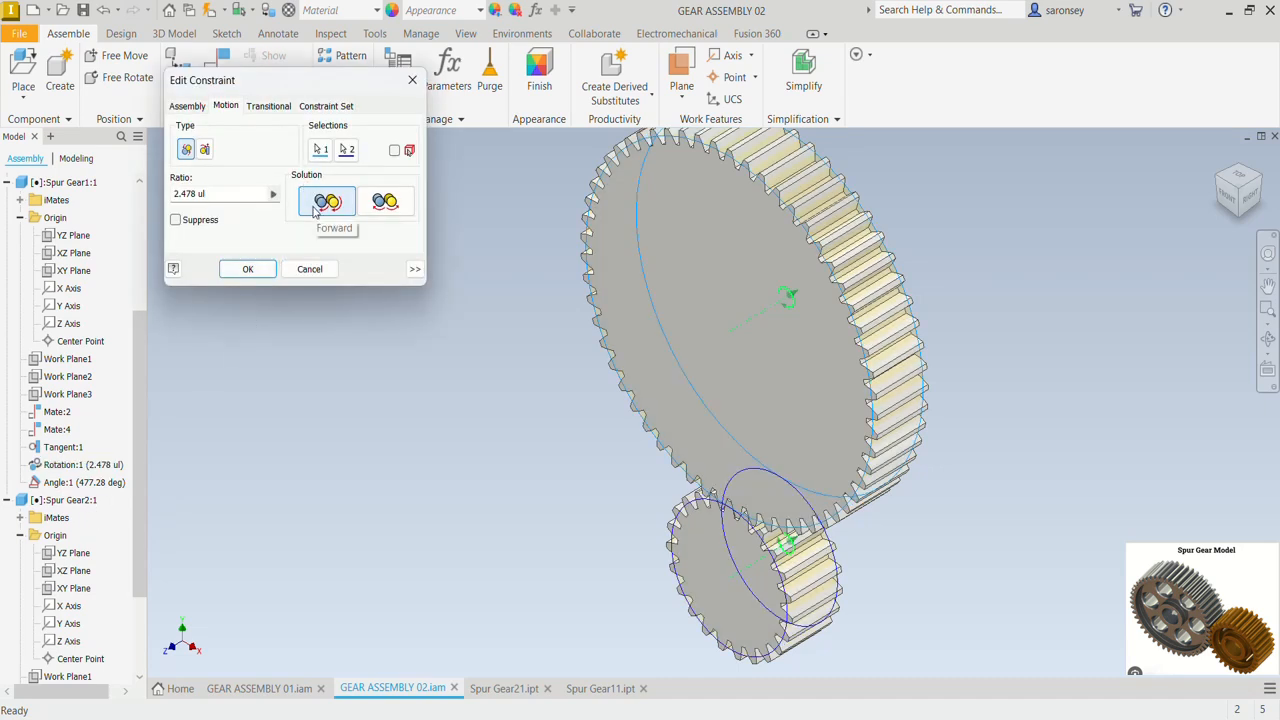
left_click(383, 206)
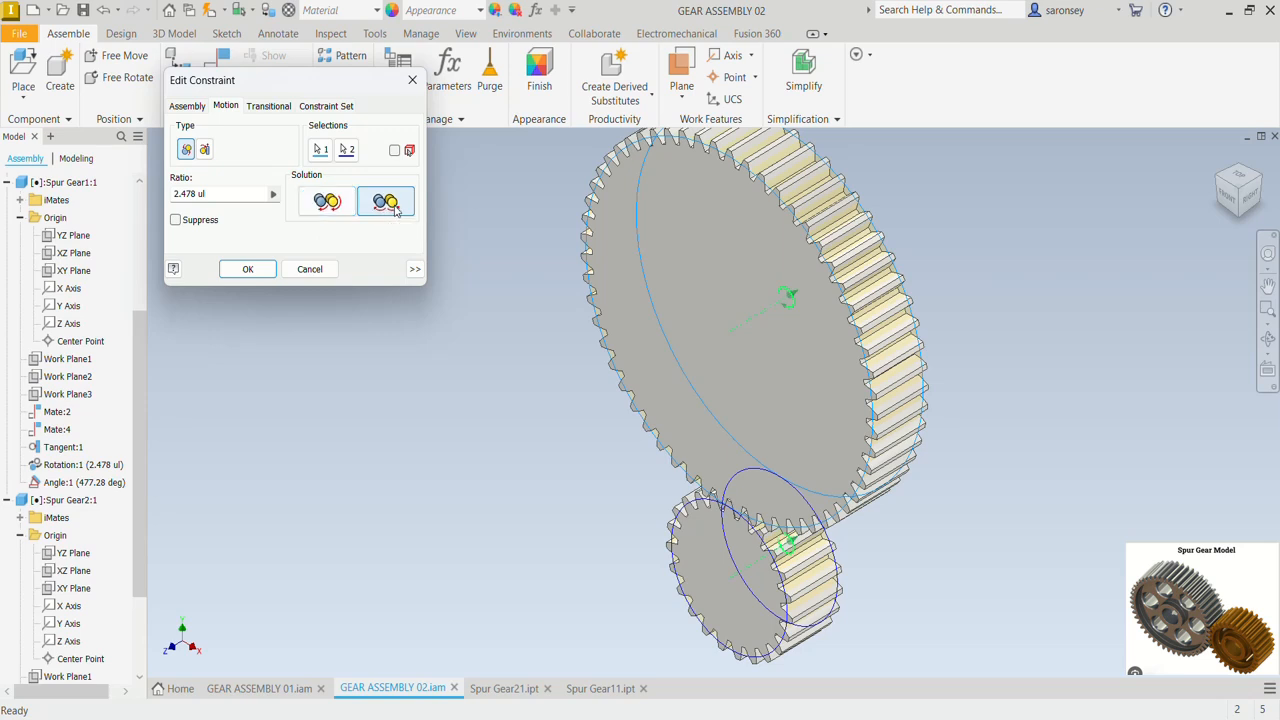
left_click(258, 271)
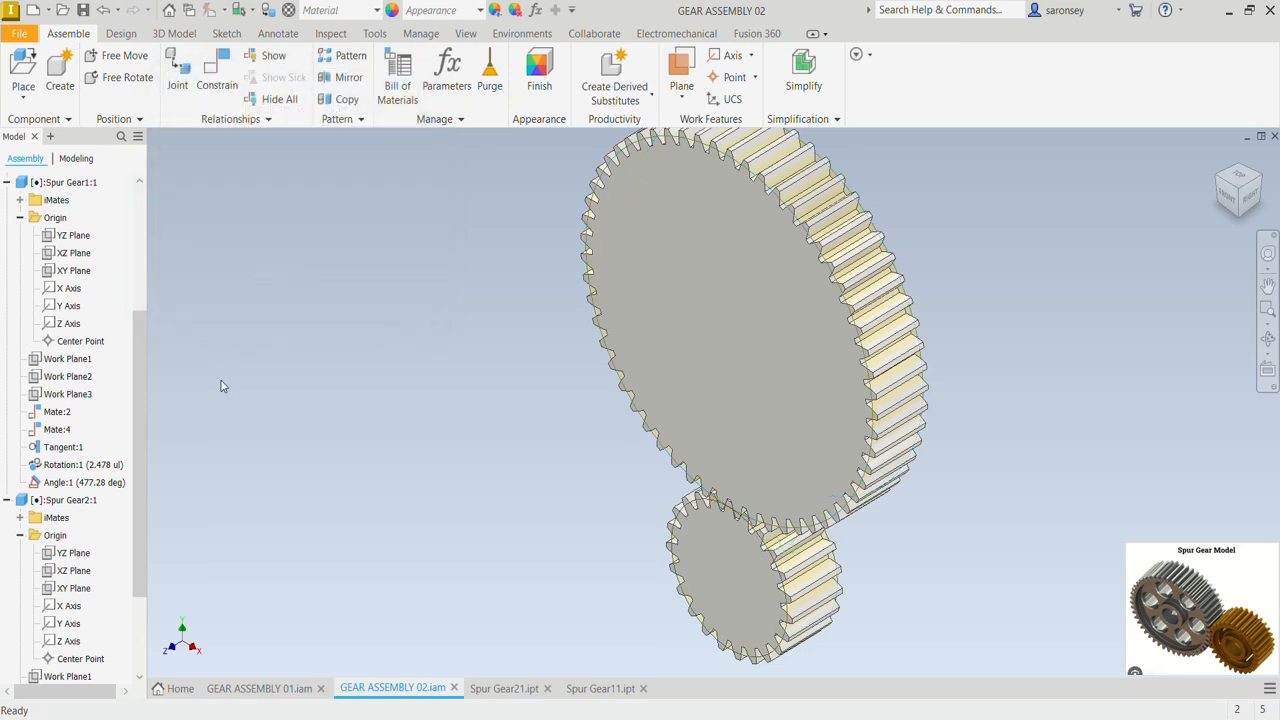
Step: Drive the angle constraint again over its full turn to check how the two gears rotate together
left_click(96, 483)
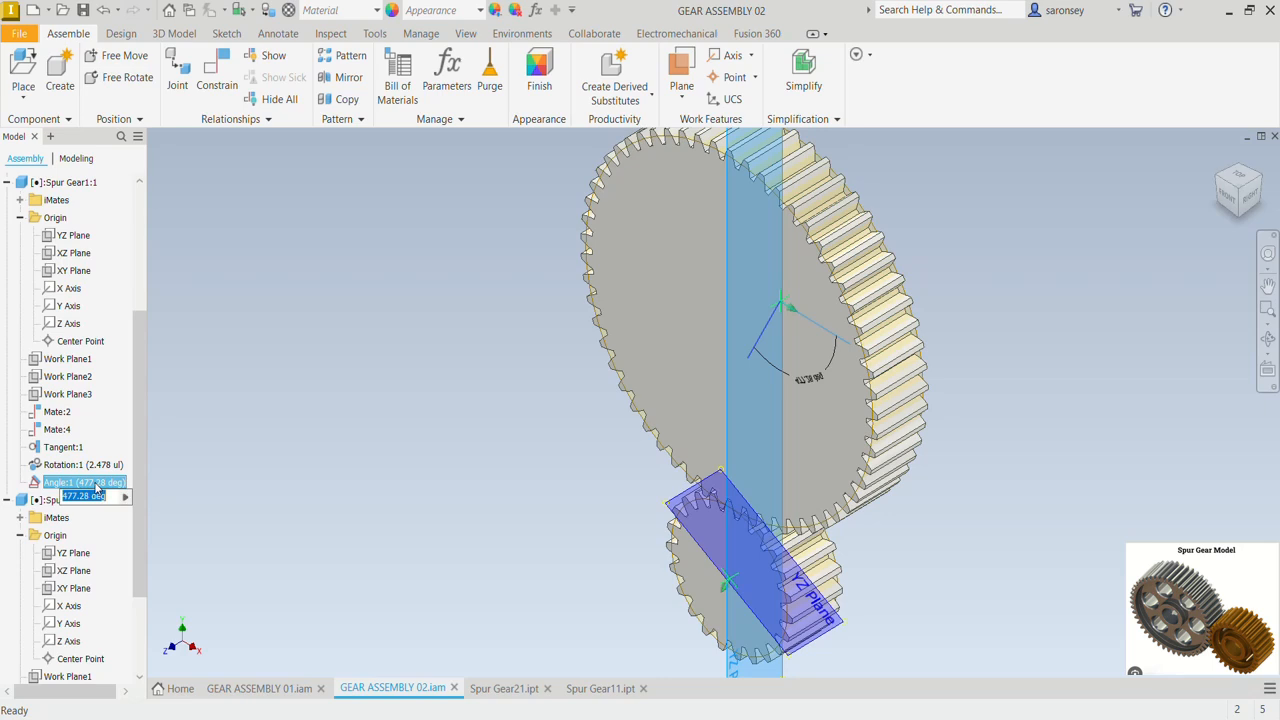
right_click(97, 486)
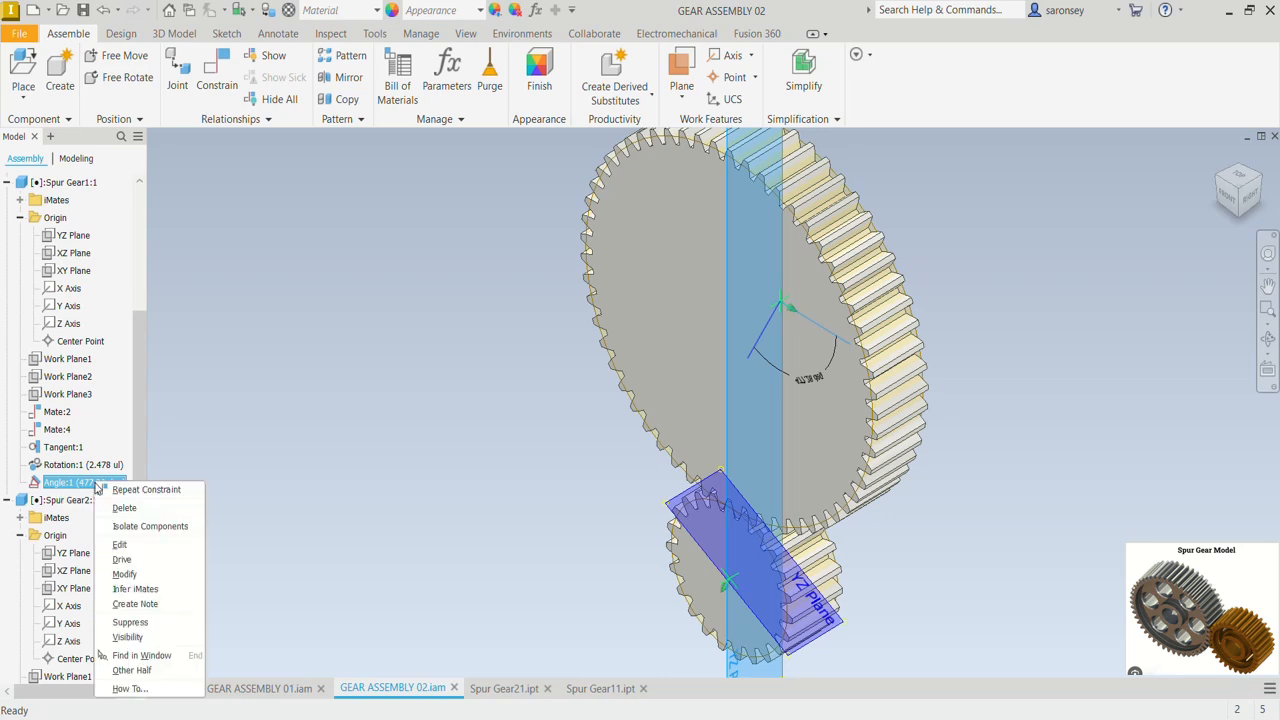
left_click(134, 557)
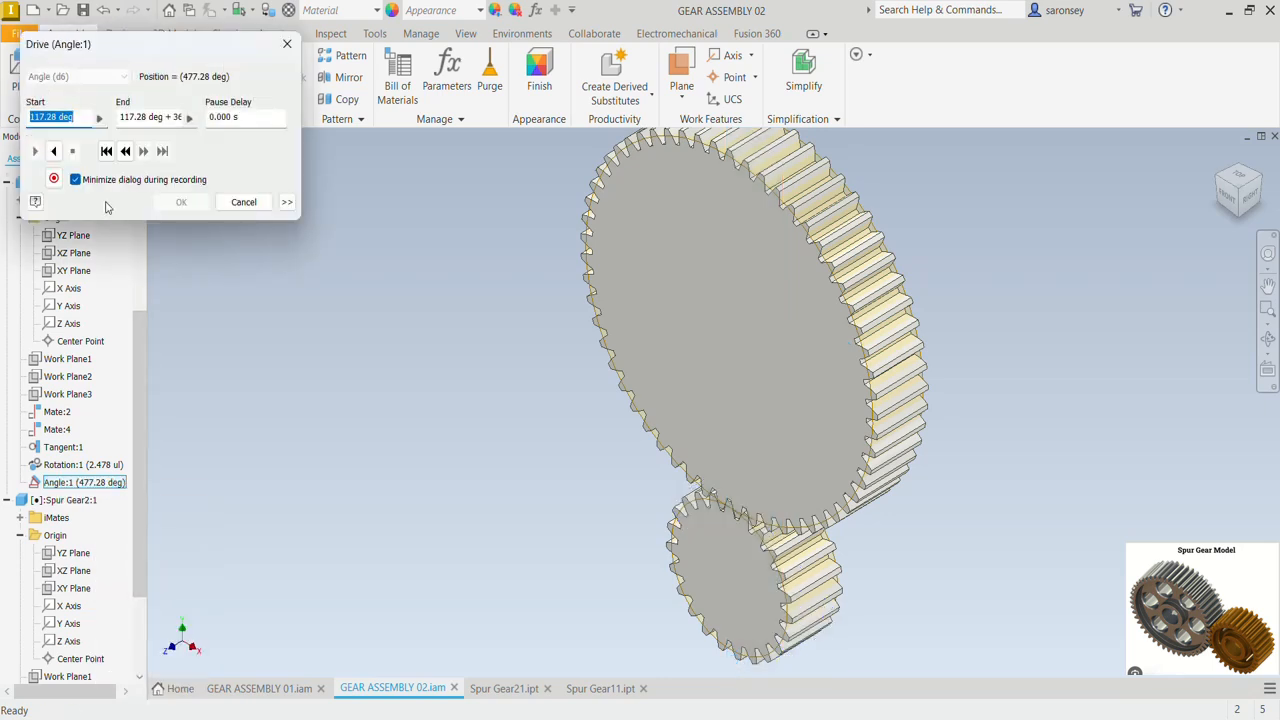
left_click(76, 179)
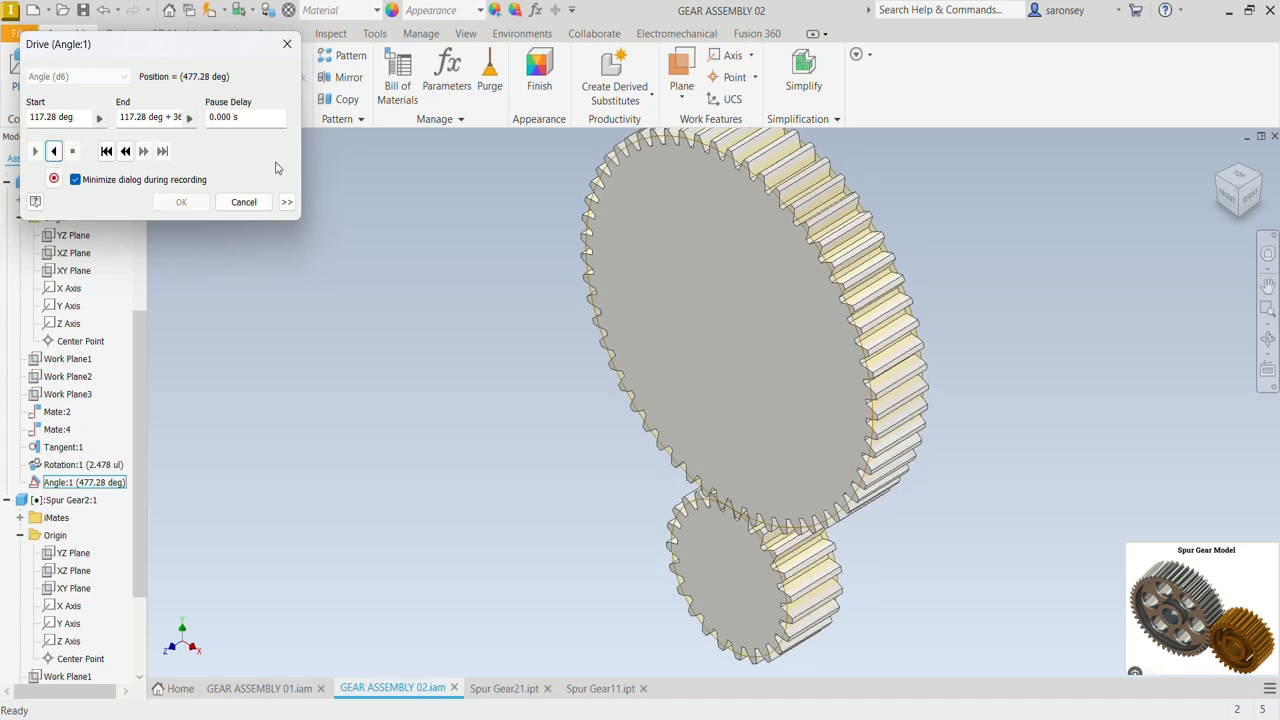
left_click(287, 46)
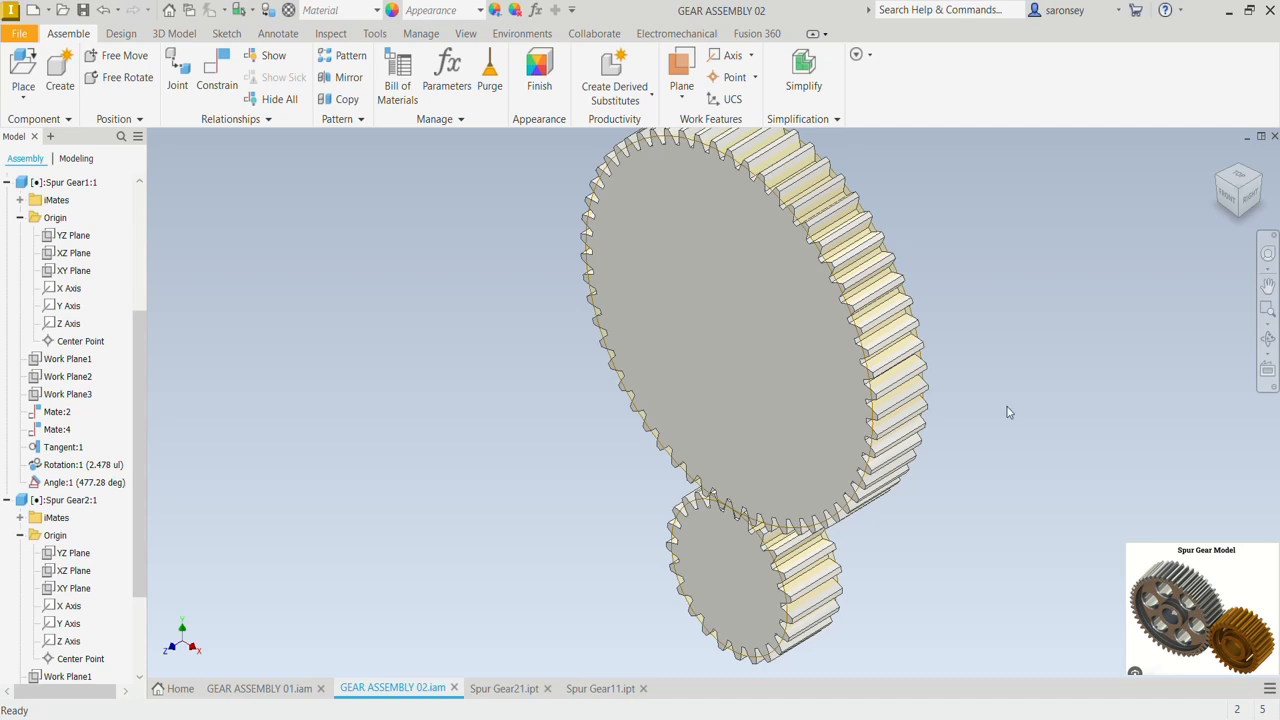
Step: In Spur Gear21.ipt, sketch a 5.2 in diameter circle centred on the large gear's front face
left_click(510, 689)
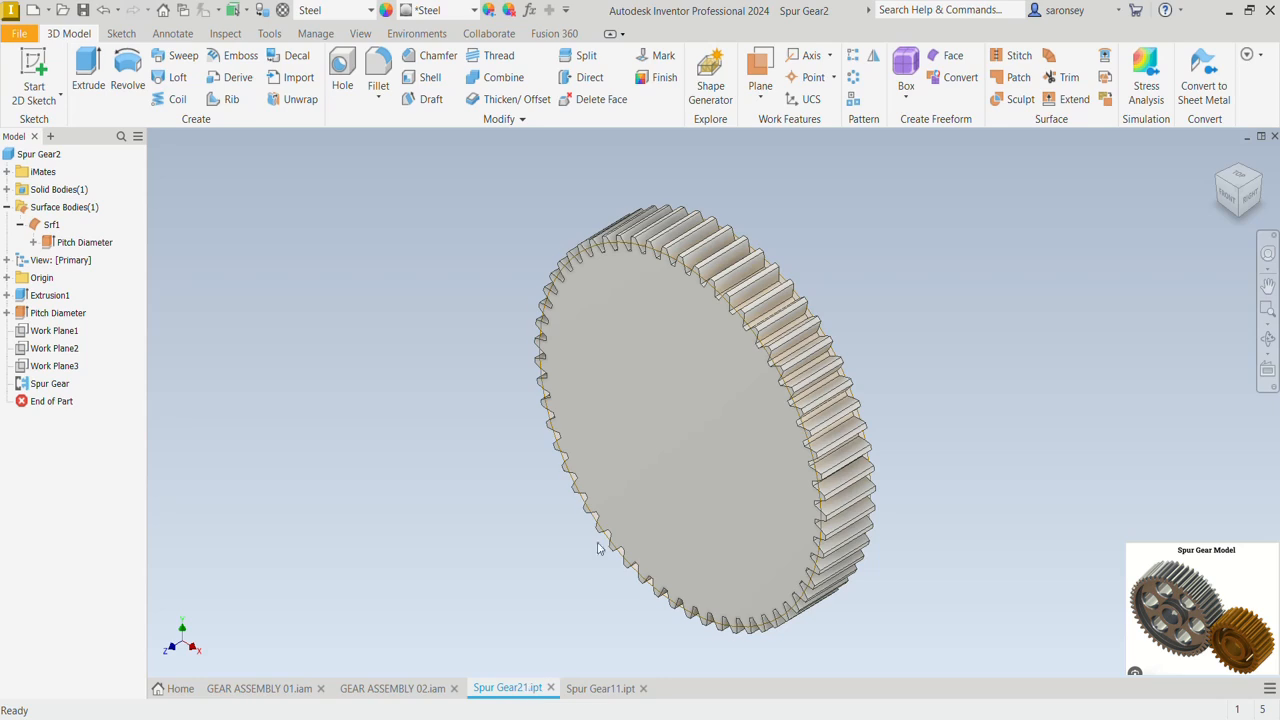
left_click(666, 434)
left_click(769, 427)
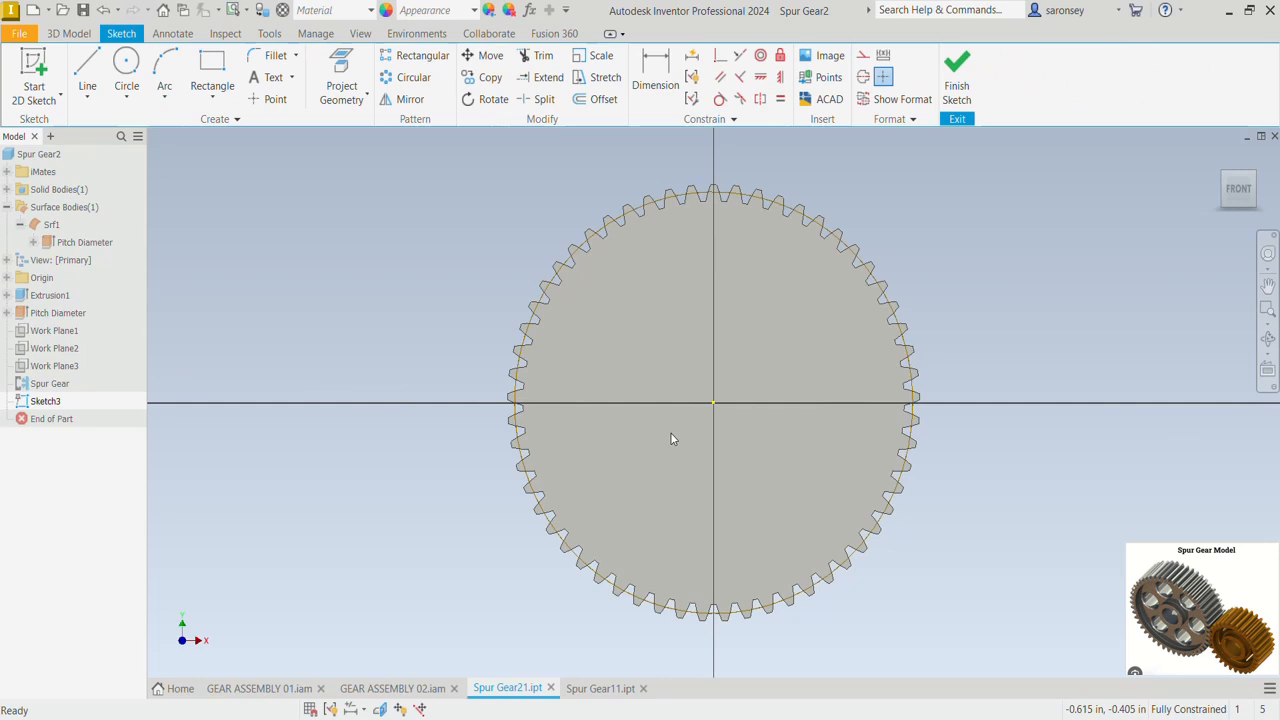
left_click(126, 70)
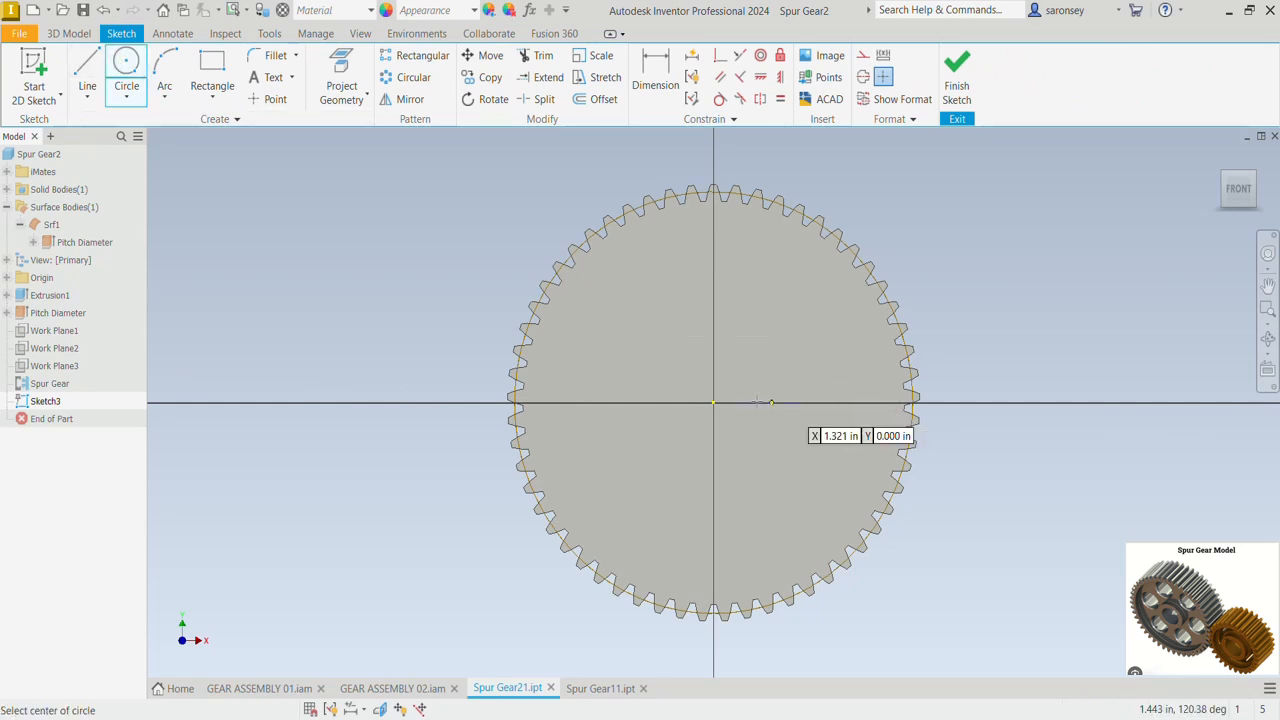
left_click(714, 402)
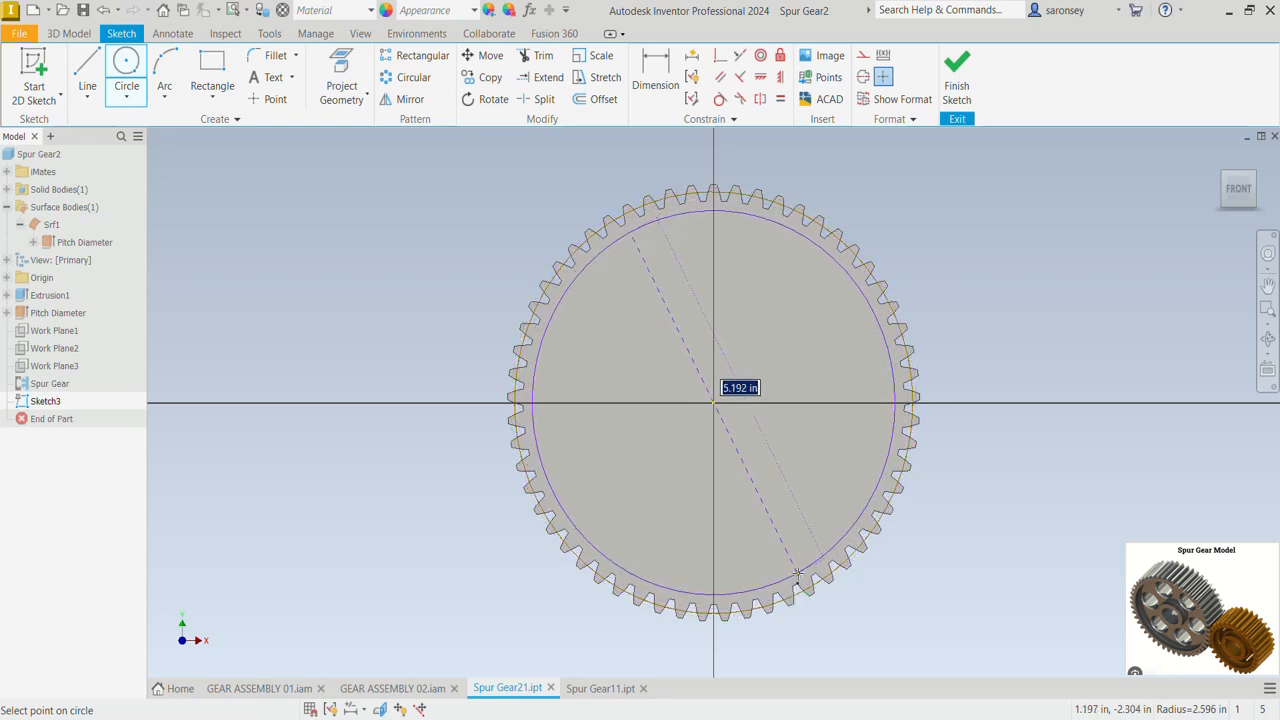
type("5")
key("Return")
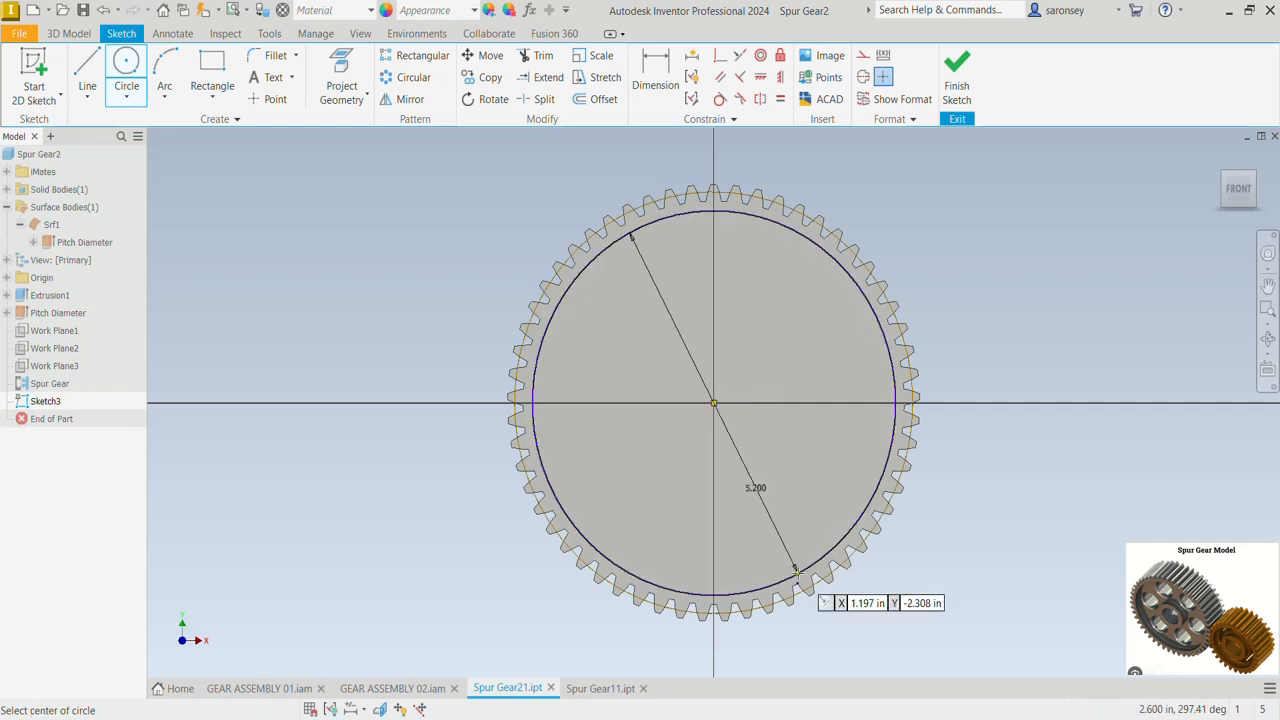
Step: Add two circles of 1 in and 1.7 in diameter centred on the gear's front face and finish the sketch
left_click(713, 403)
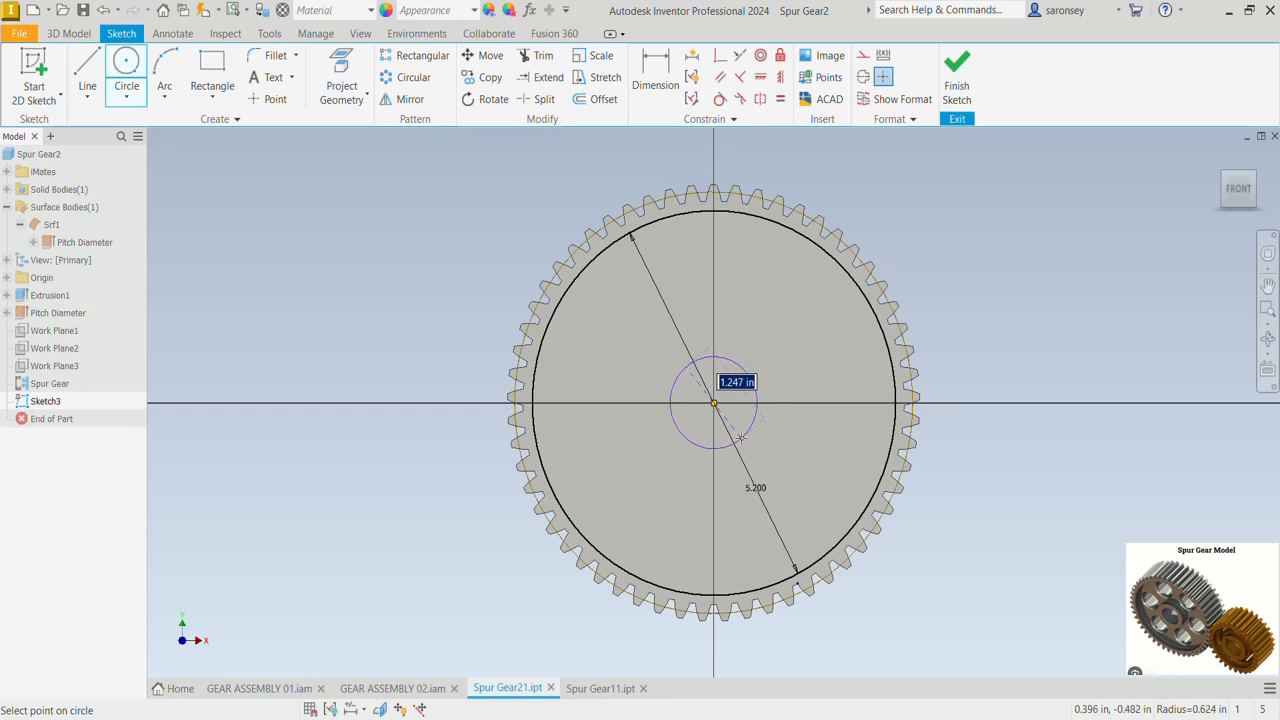
type("1")
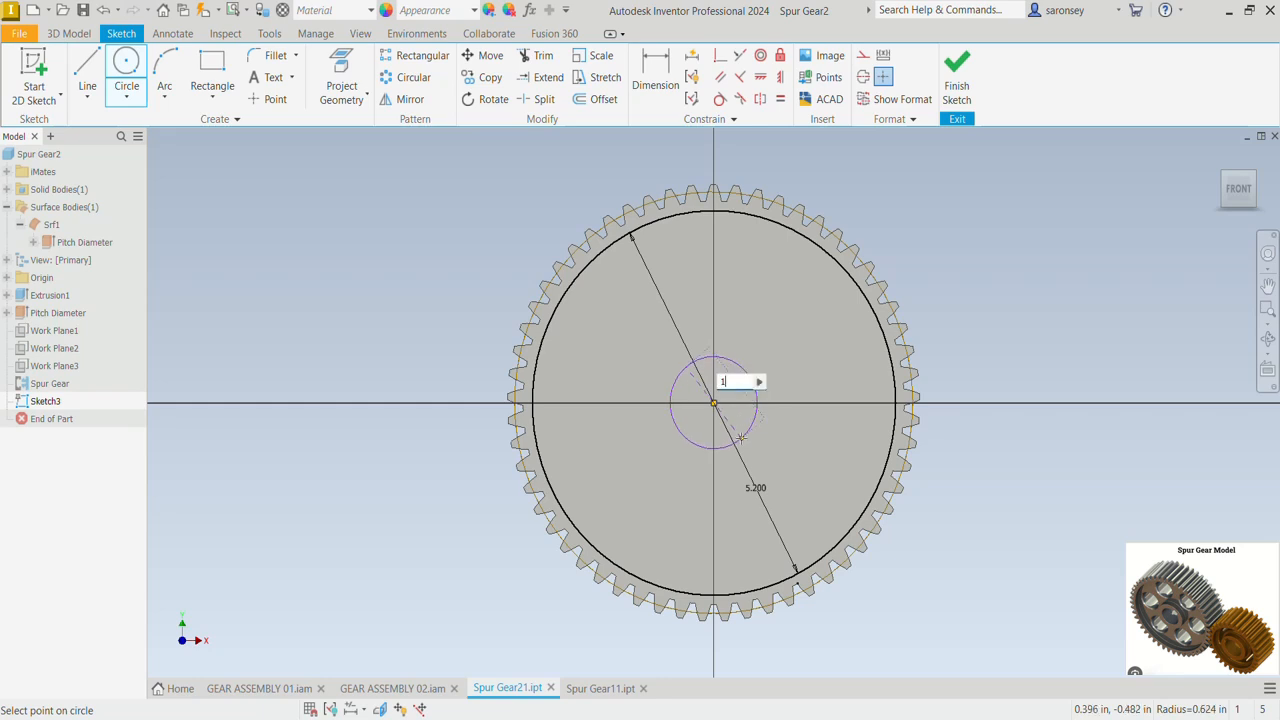
key("Return")
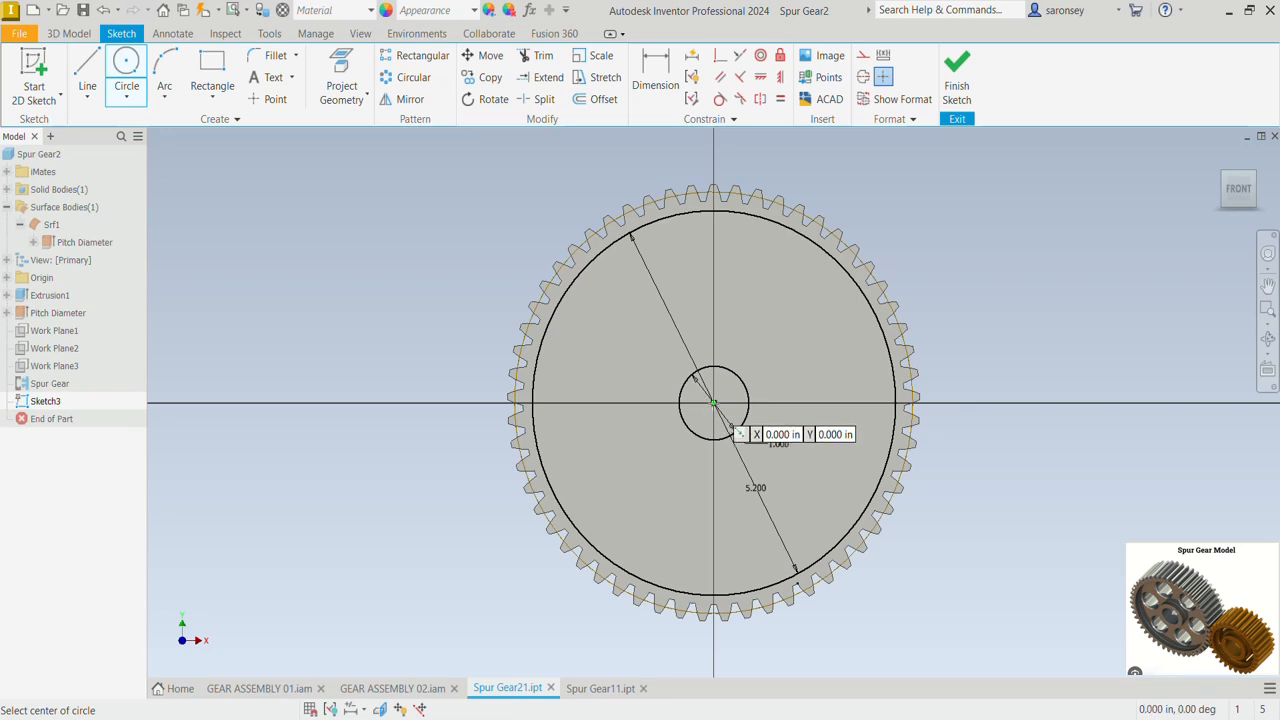
left_click(713, 403)
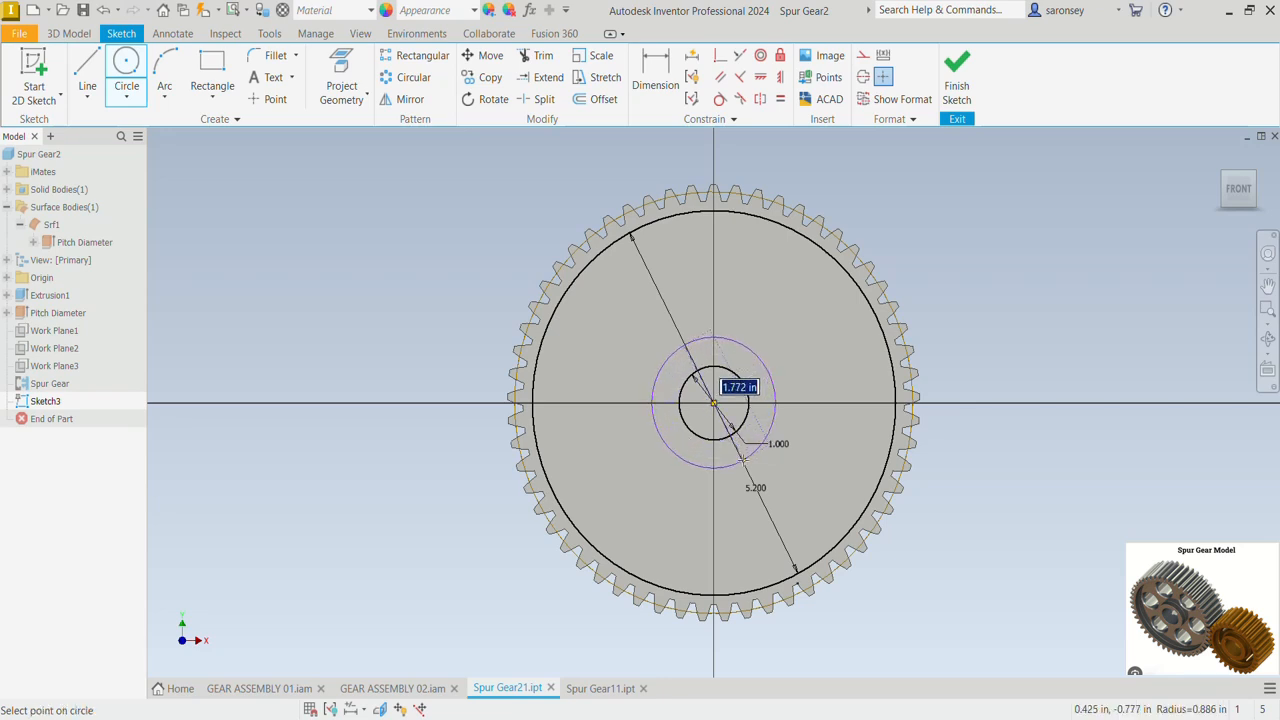
key("BackSpace")
type("1")
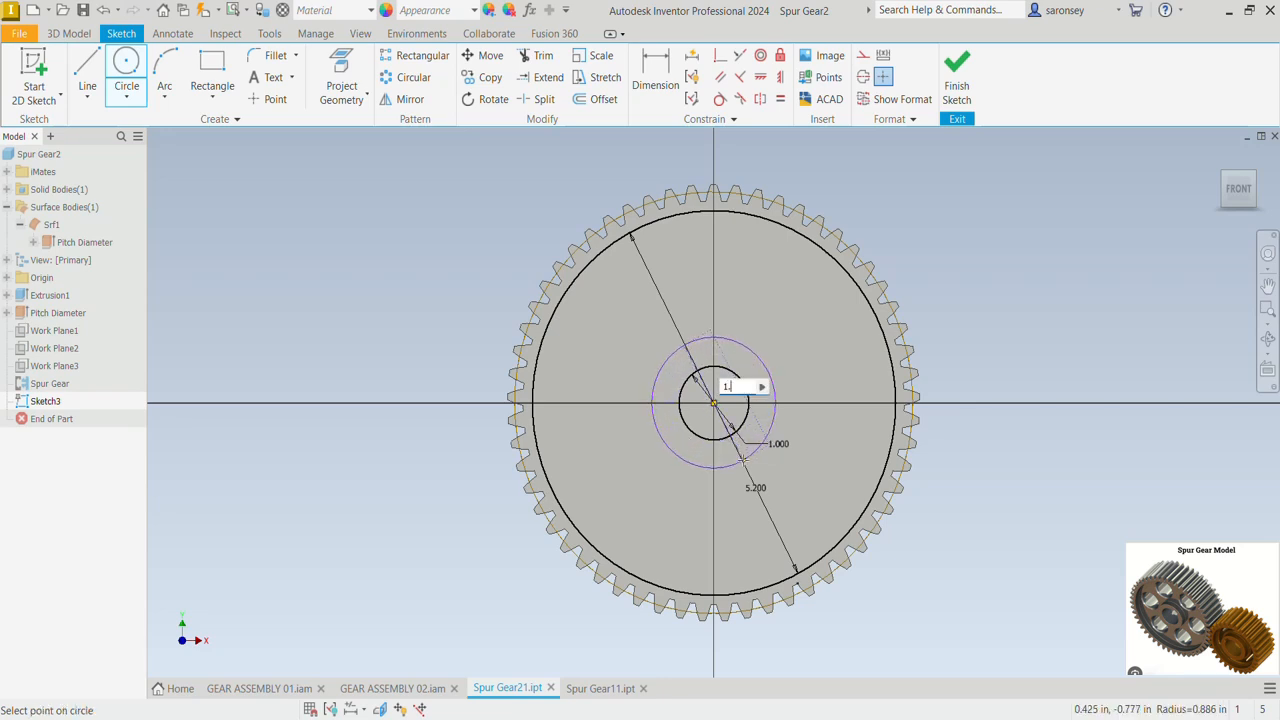
type(".7")
key("Return")
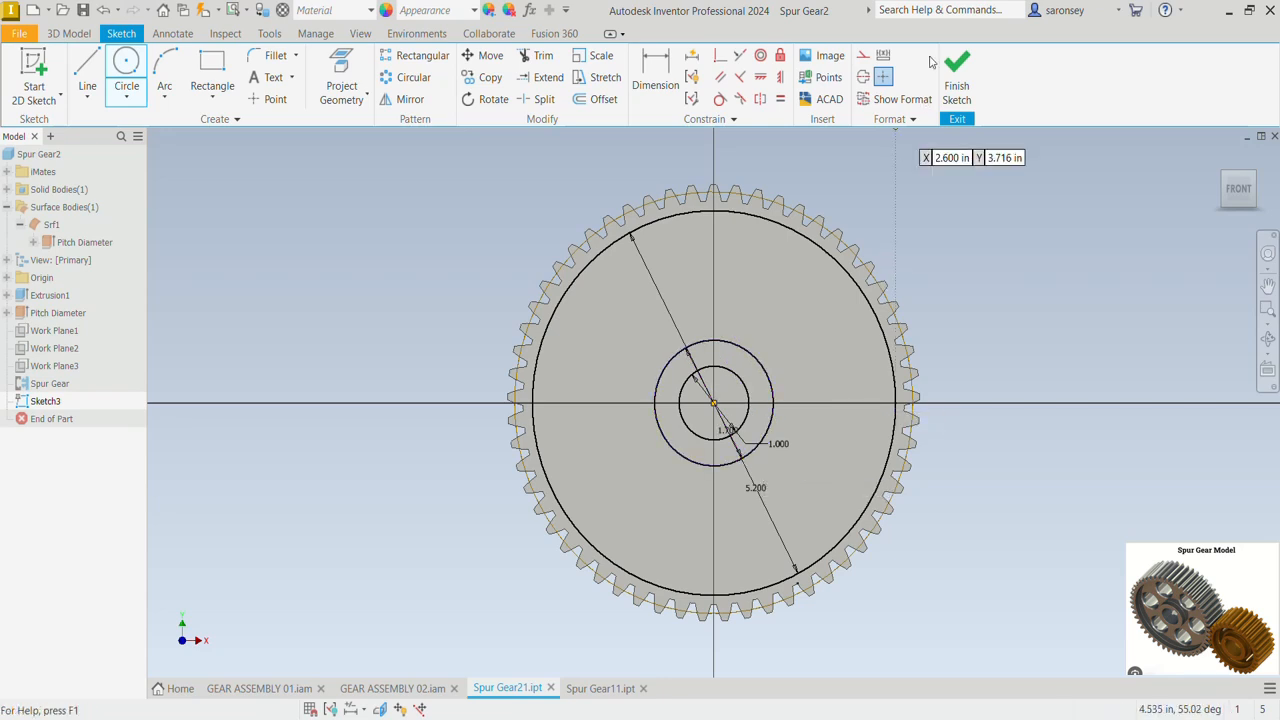
left_click(956, 78)
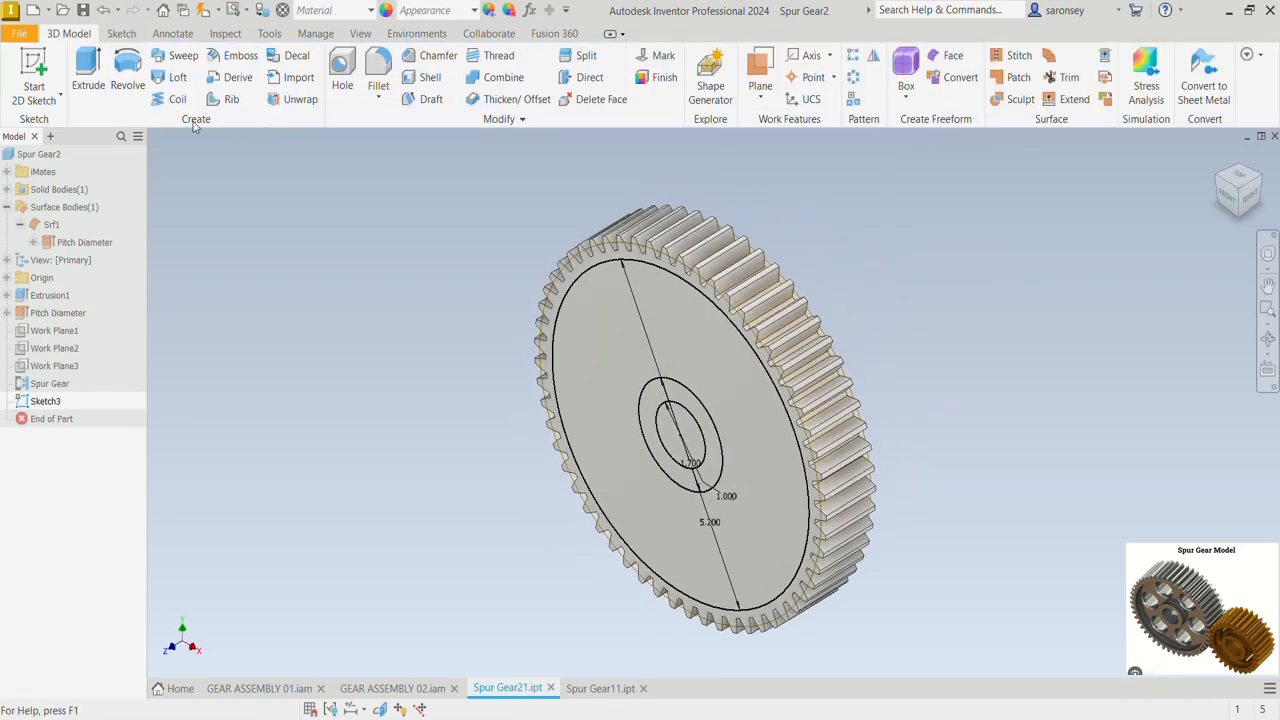
Step: Cut the ring between the 1.7 in and 5.2 in circles 0.1 in deep into the gear's front face
left_click(98, 76)
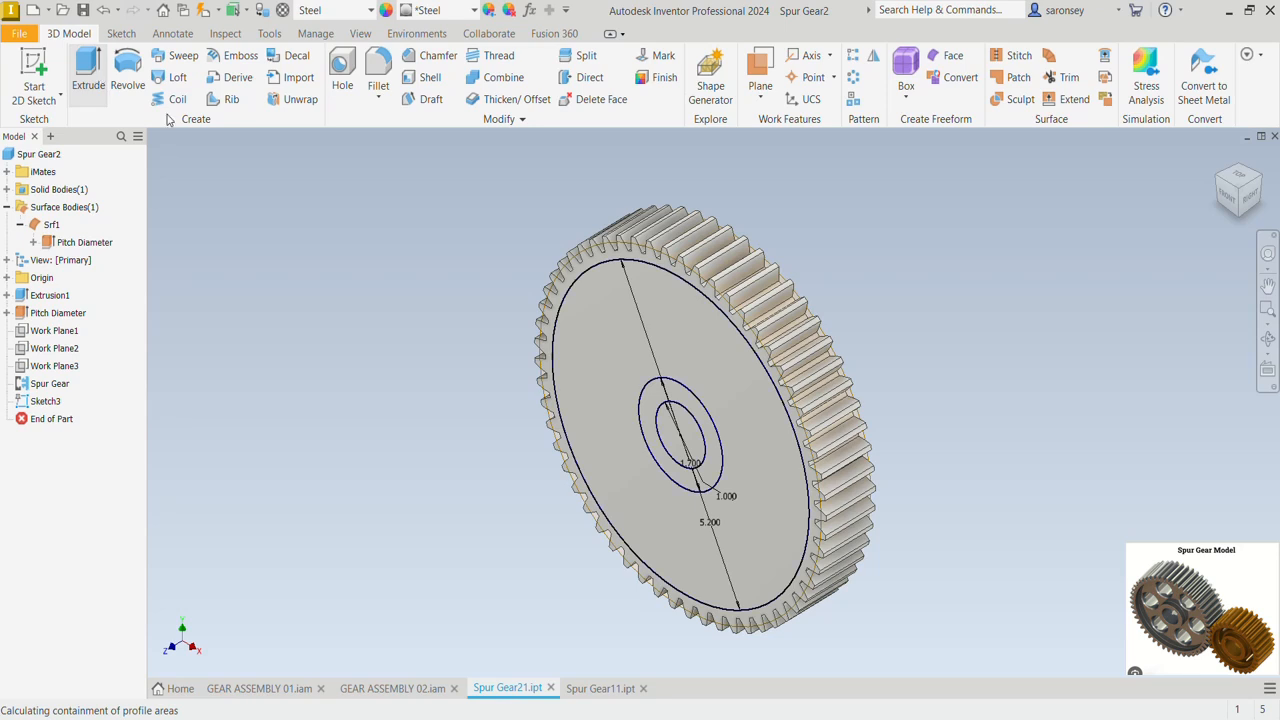
left_click(605, 327)
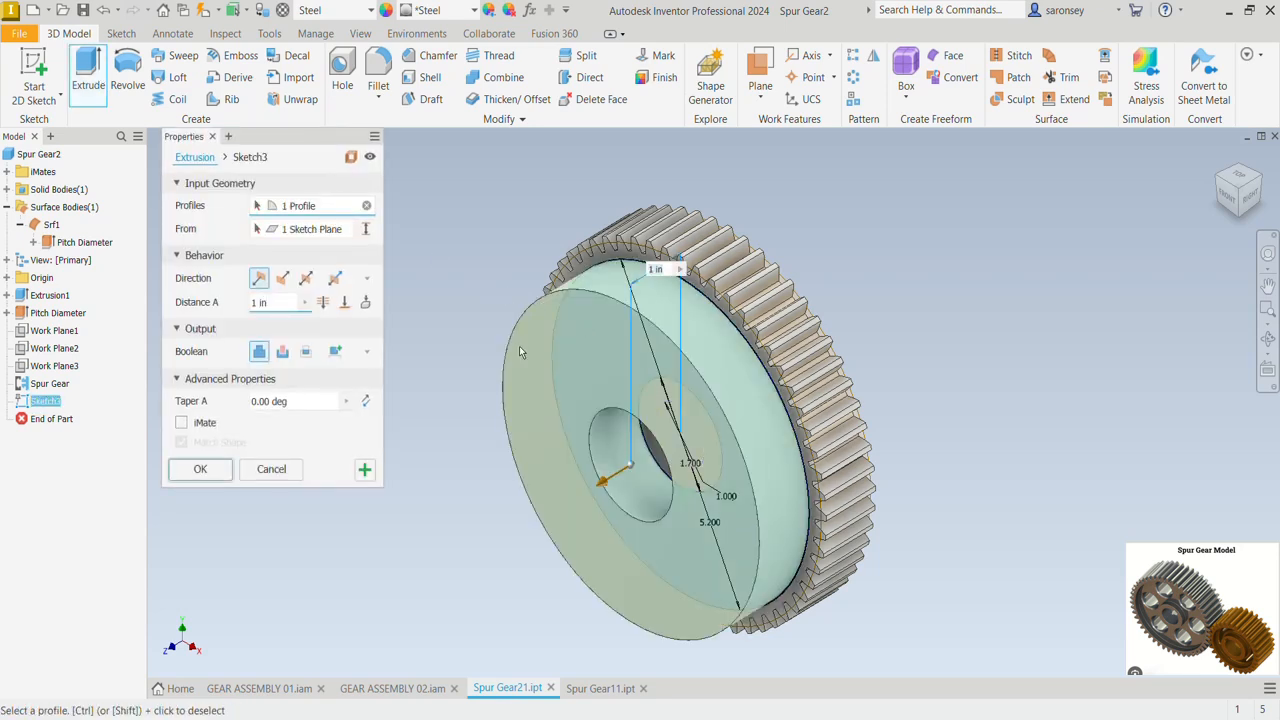
left_click(283, 350)
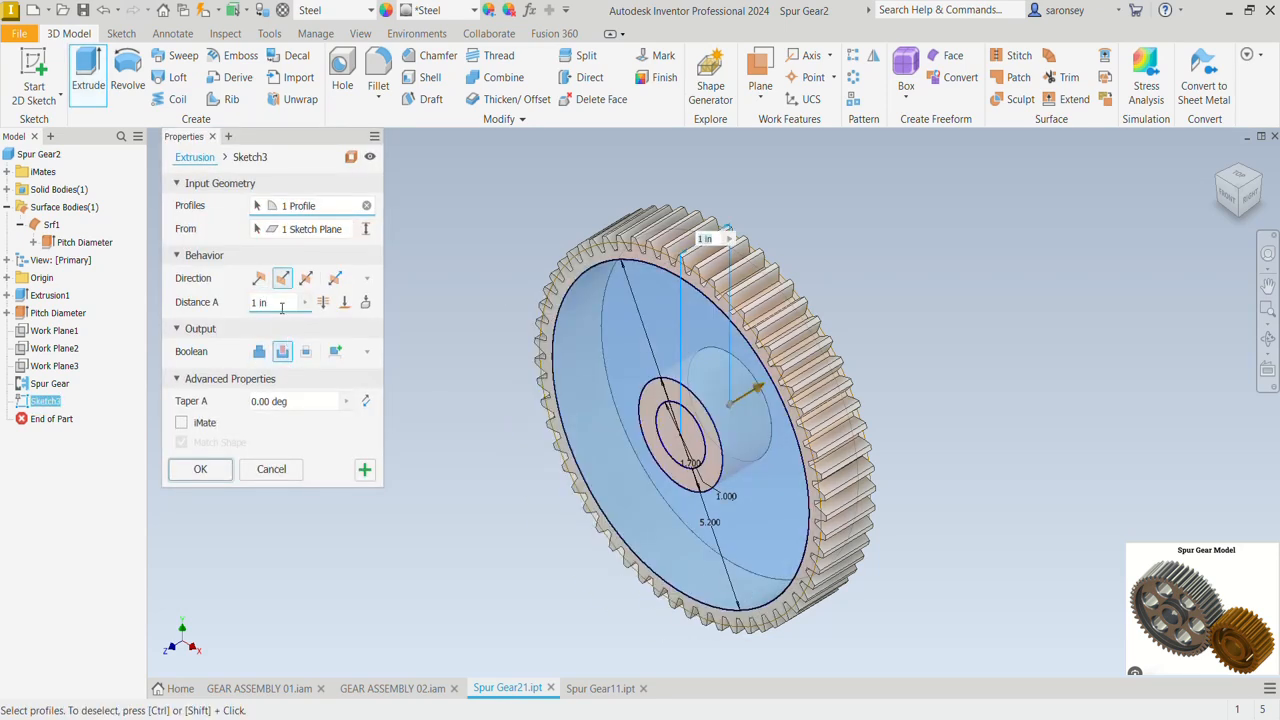
left_click_drag(282, 306, 239, 309)
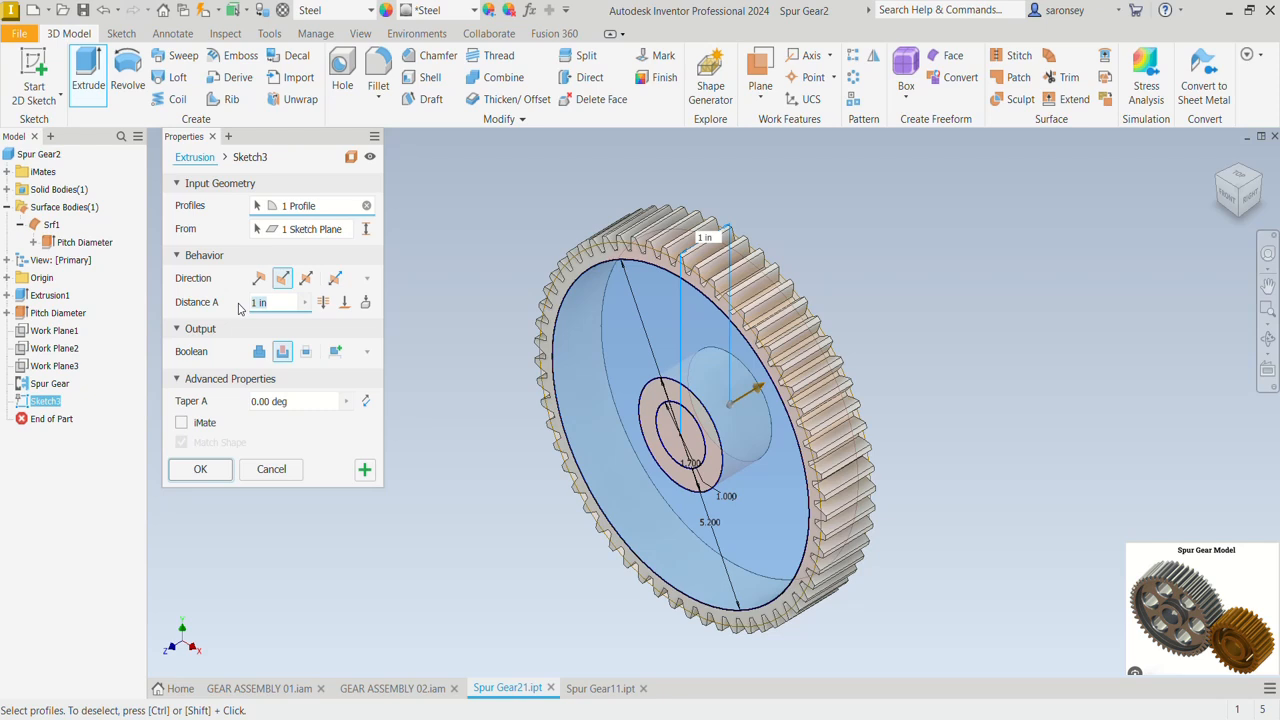
type("0.1")
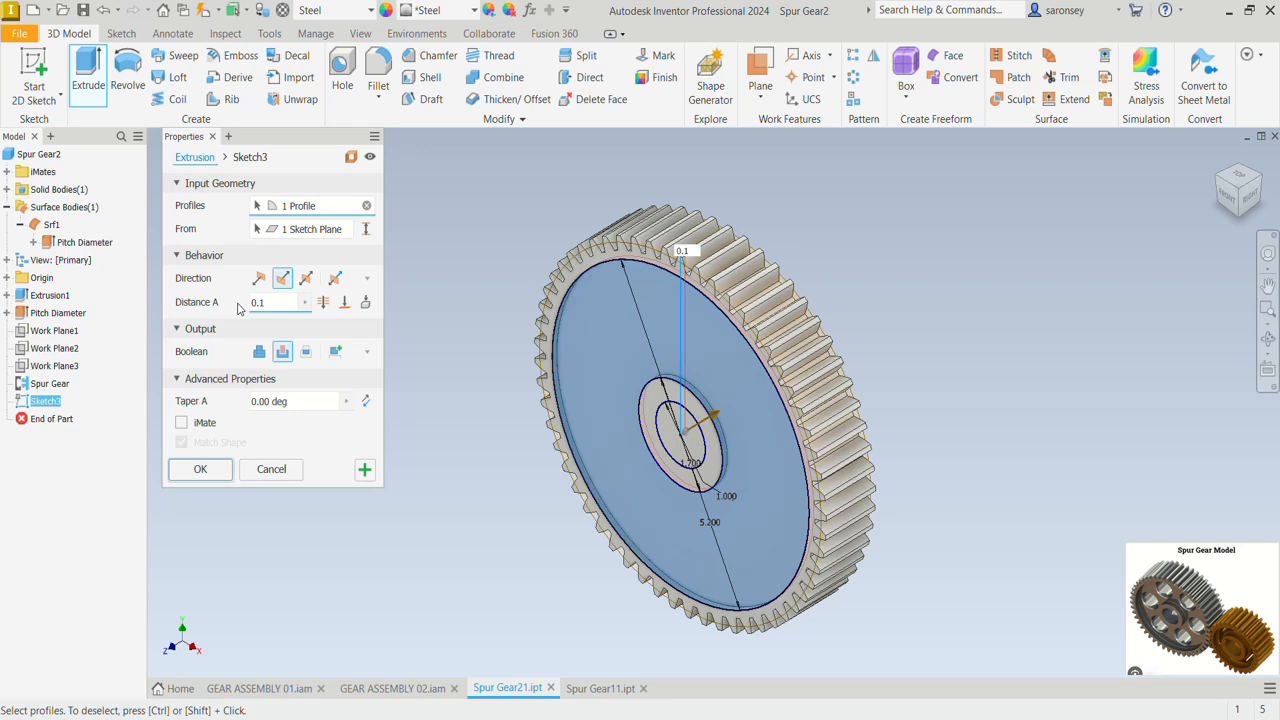
left_click(366, 470)
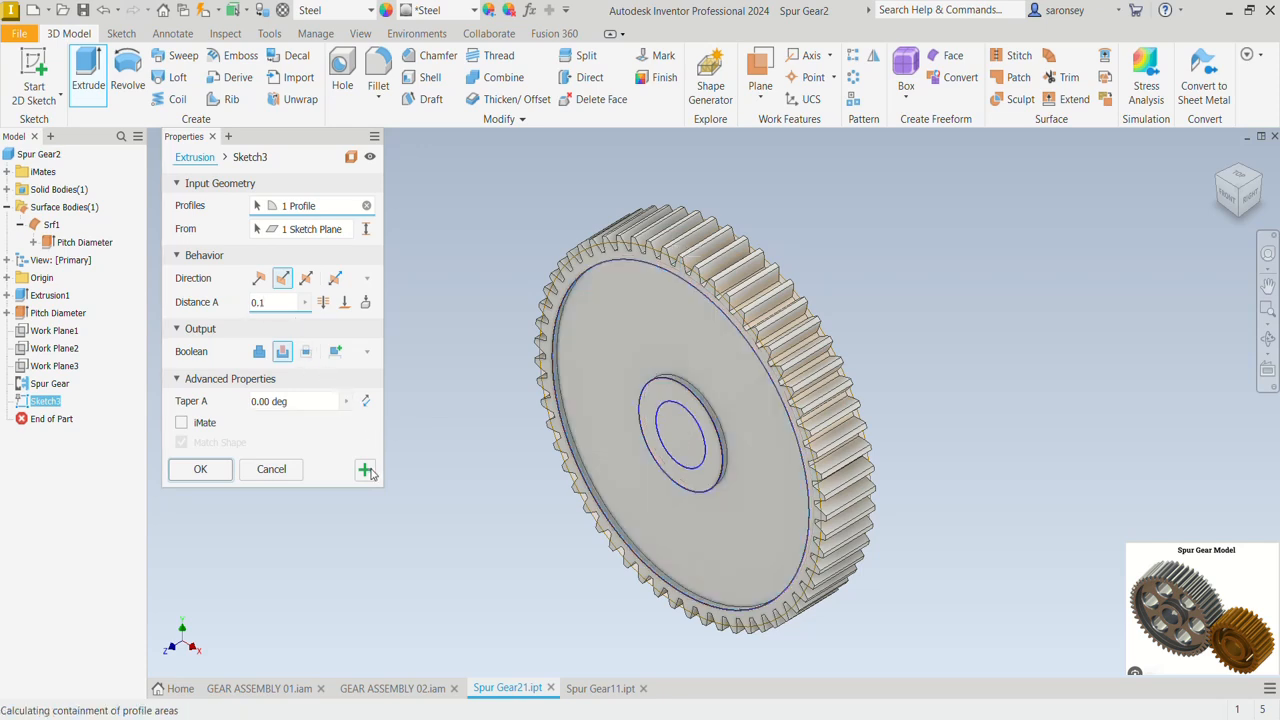
Step: Cut the 1 in centre circle through all of the gear as a shaft bore
left_click(703, 445)
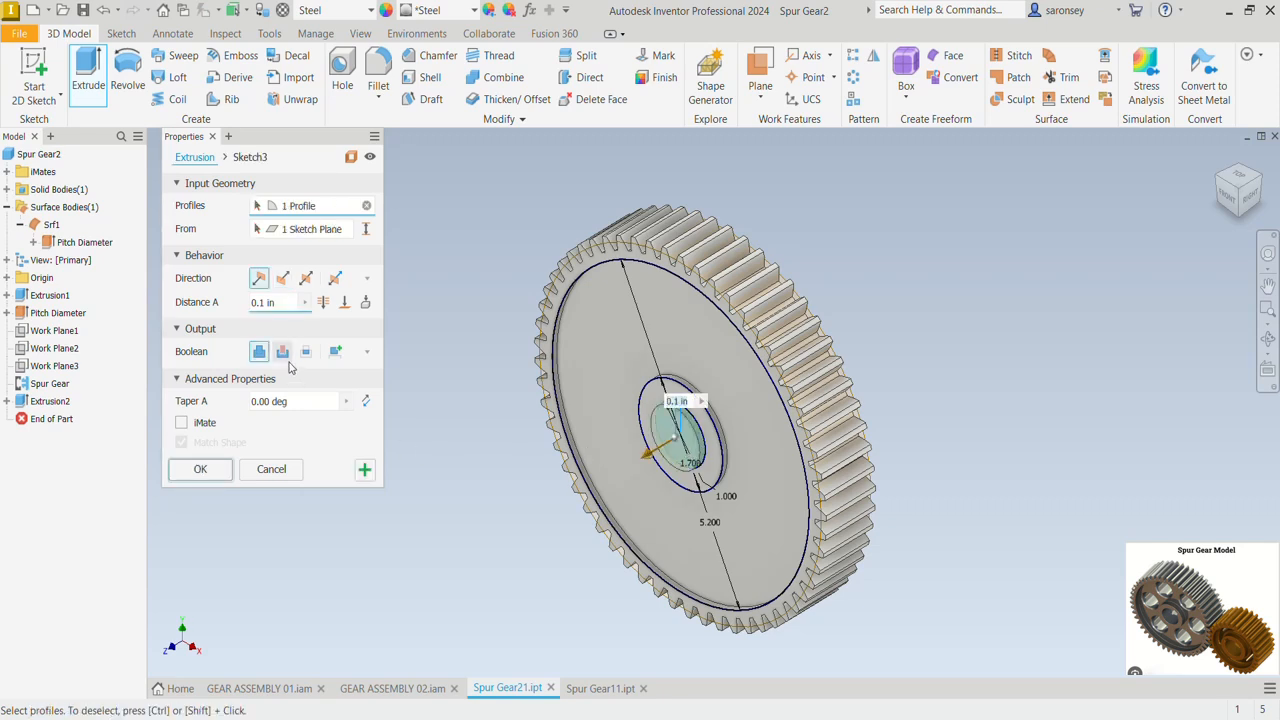
left_click(282, 351)
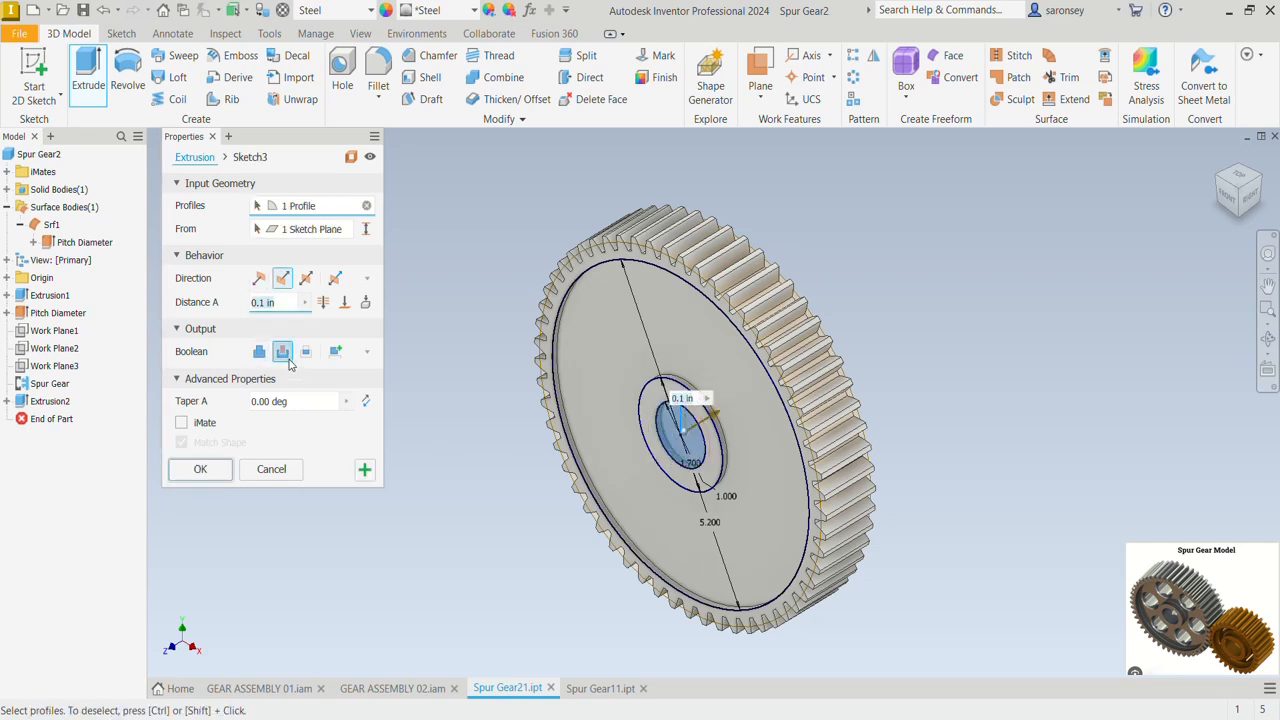
left_click(325, 304)
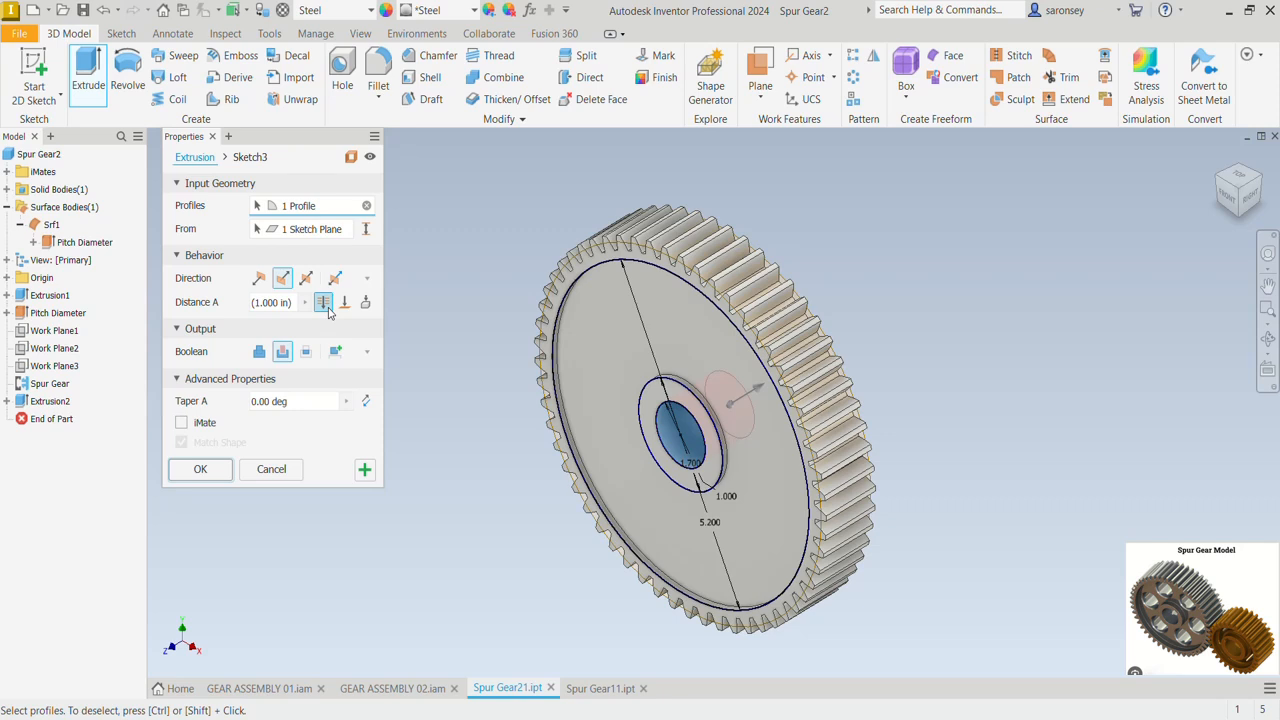
left_click(203, 470)
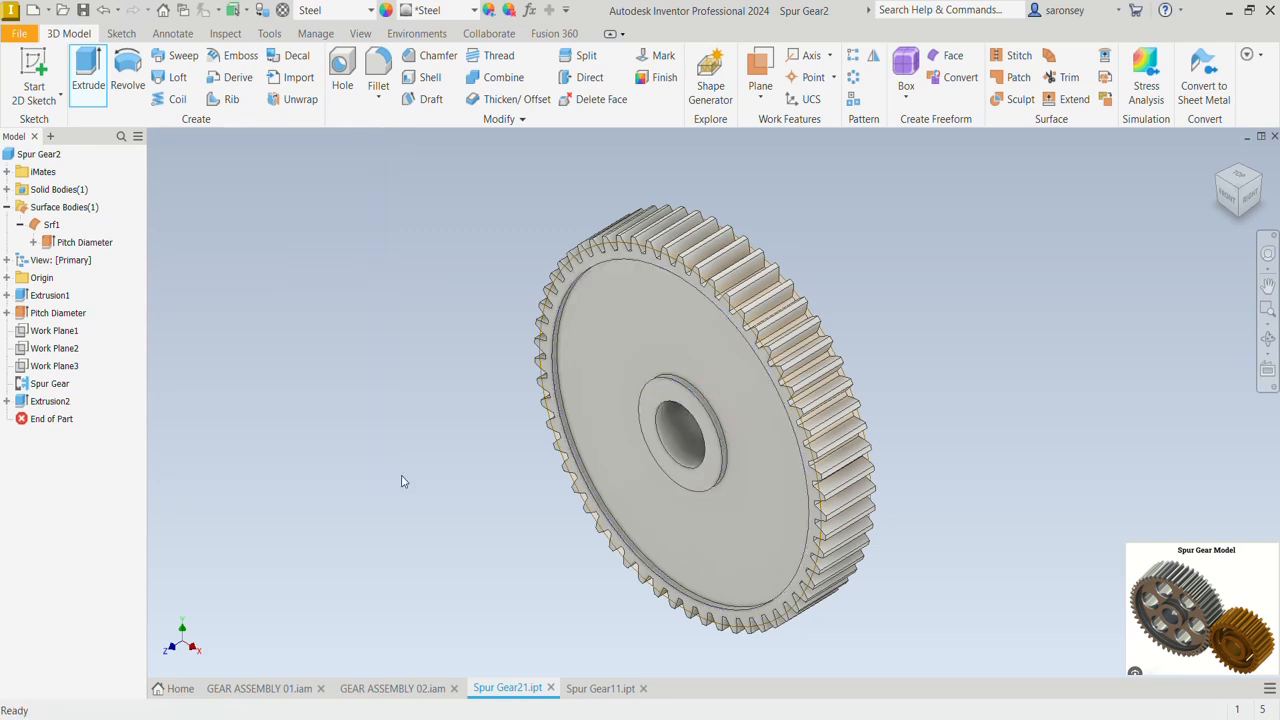
Step: Start a sketch on the recessed front face and draw a 1.5 in diameter circle above the bore
left_click(668, 304)
left_click(750, 293)
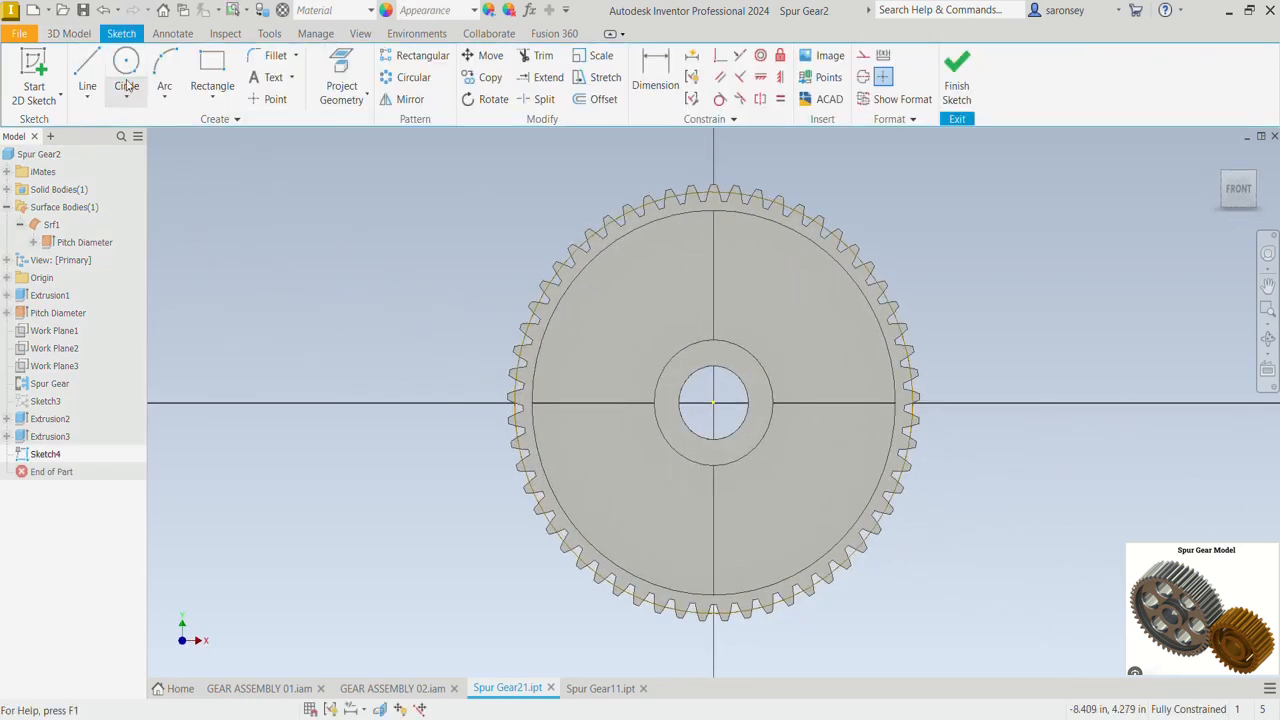
left_click(127, 66)
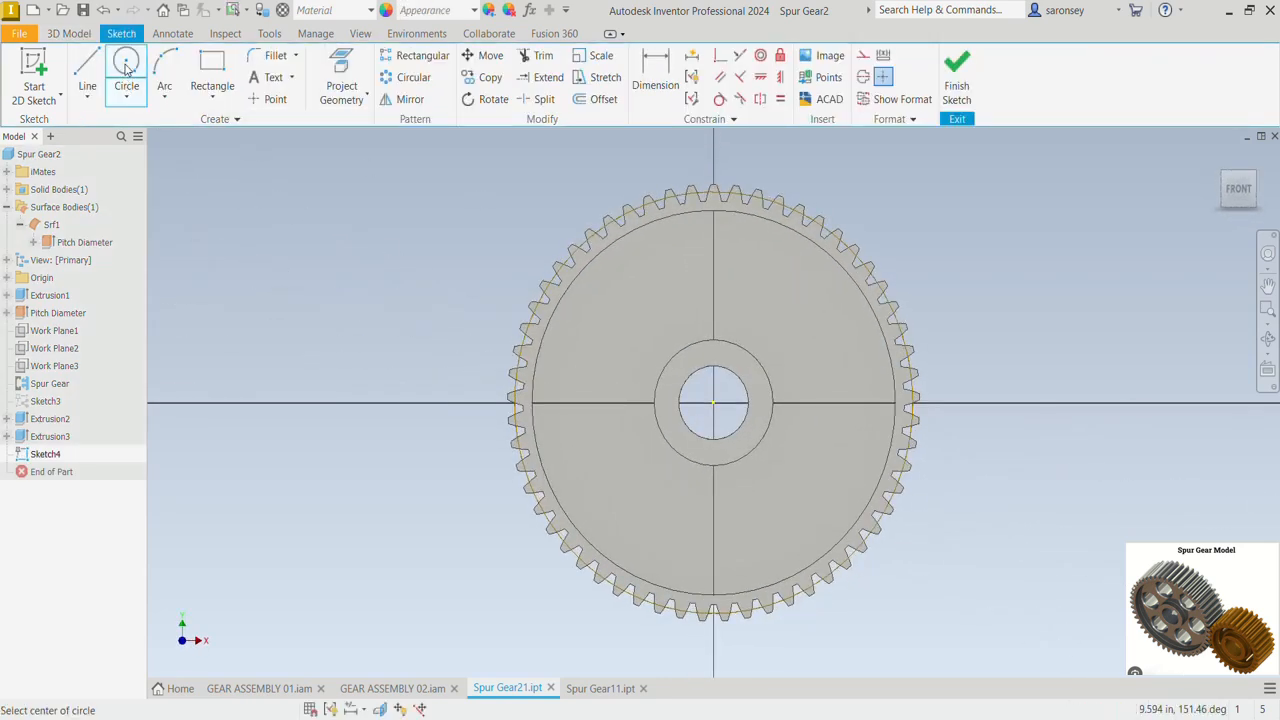
left_click(714, 266)
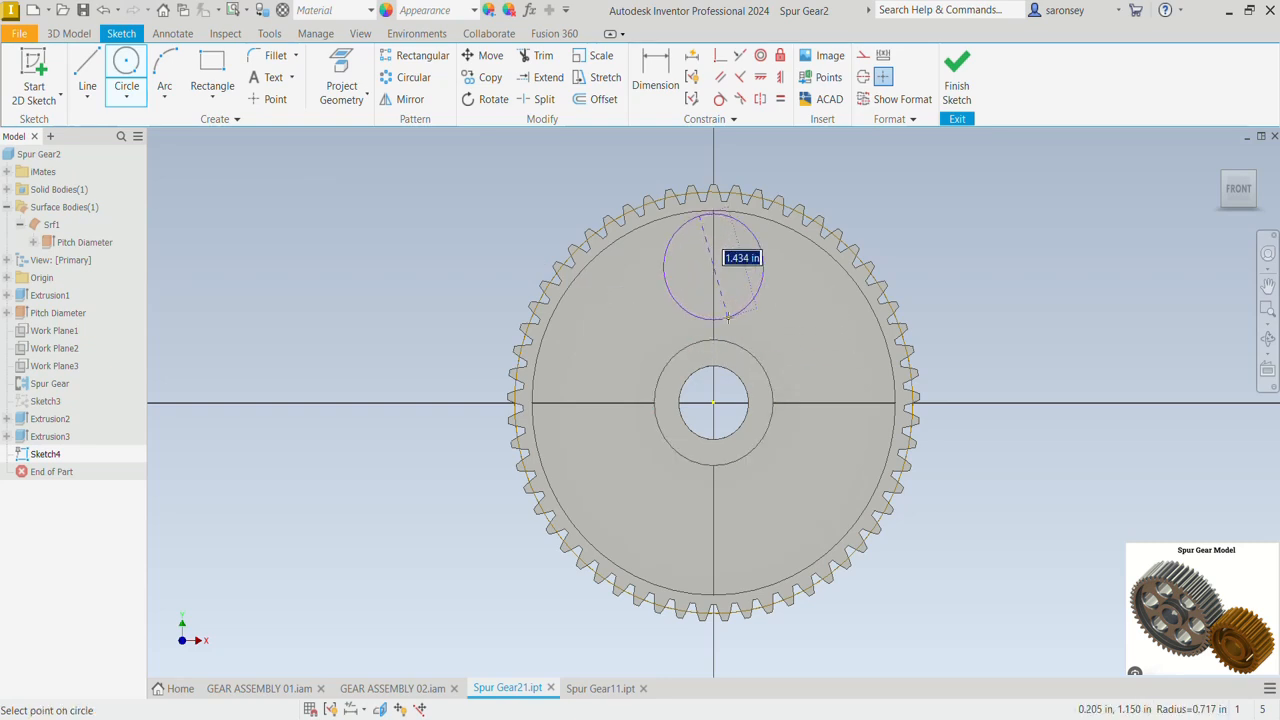
type("1.5")
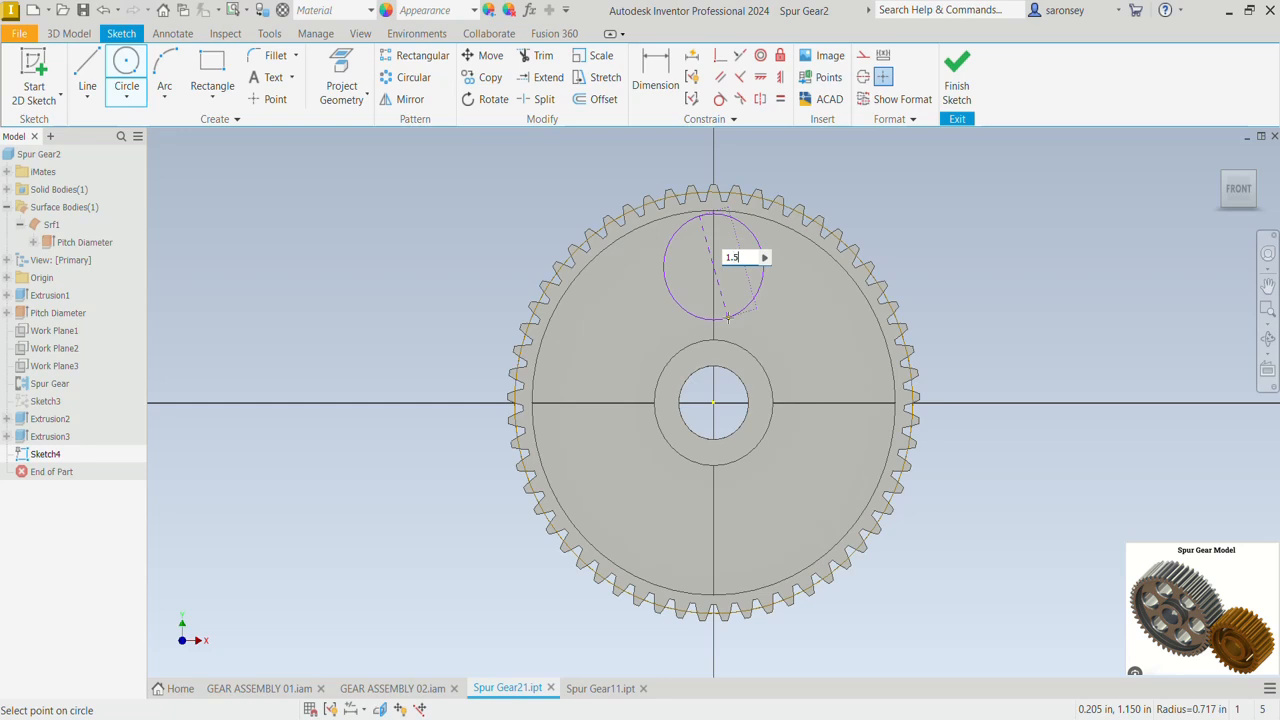
key("Return")
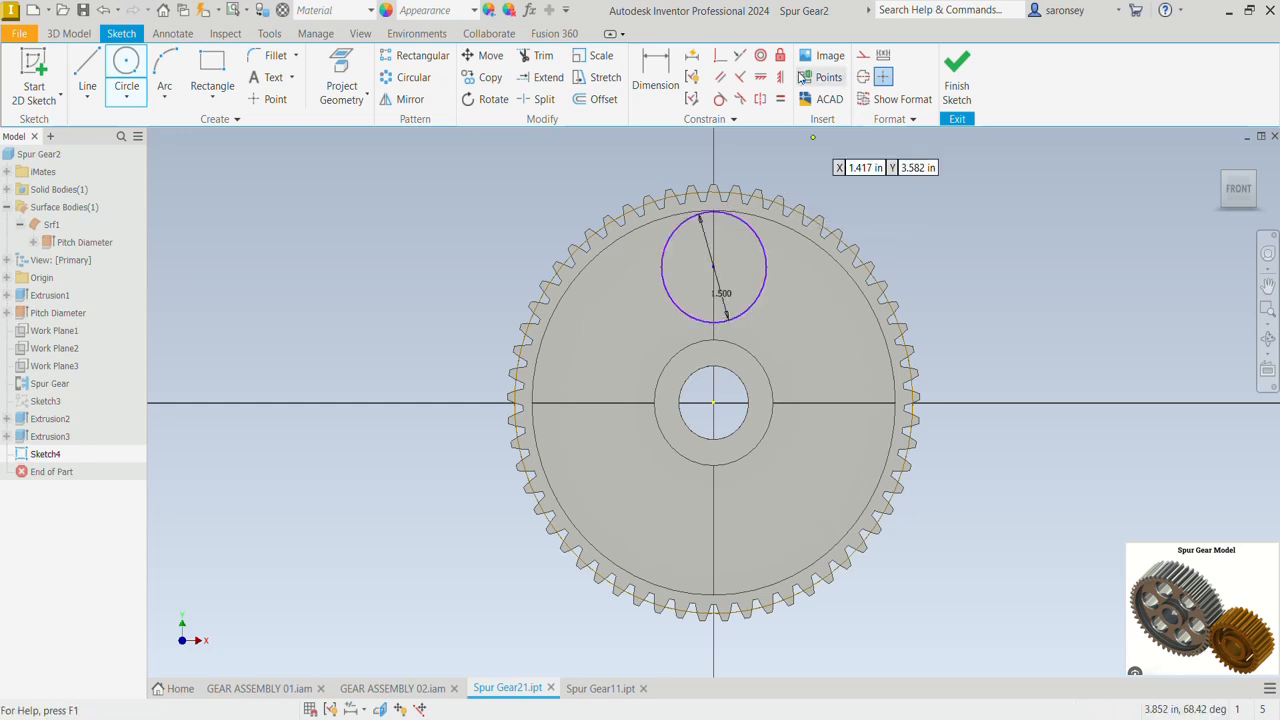
Step: Constrain the 1.5 in circle's centre vertically in line with the gear's centre
key("i")
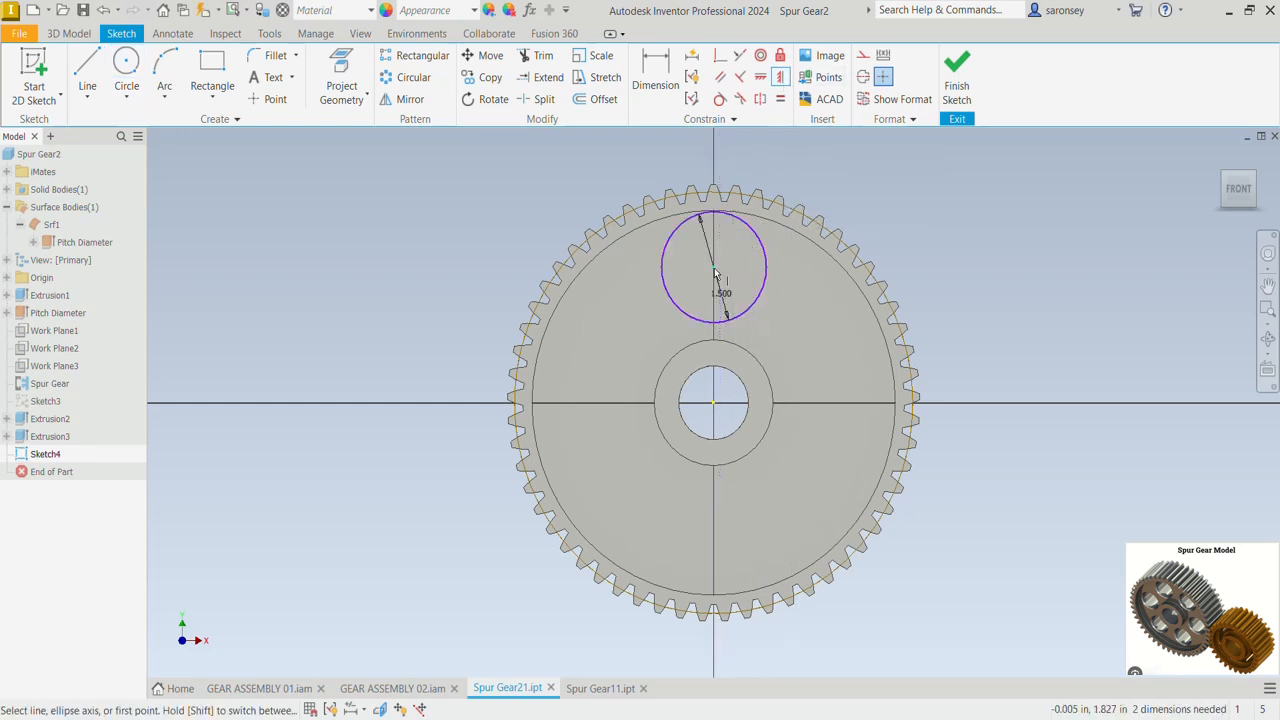
left_click(714, 268)
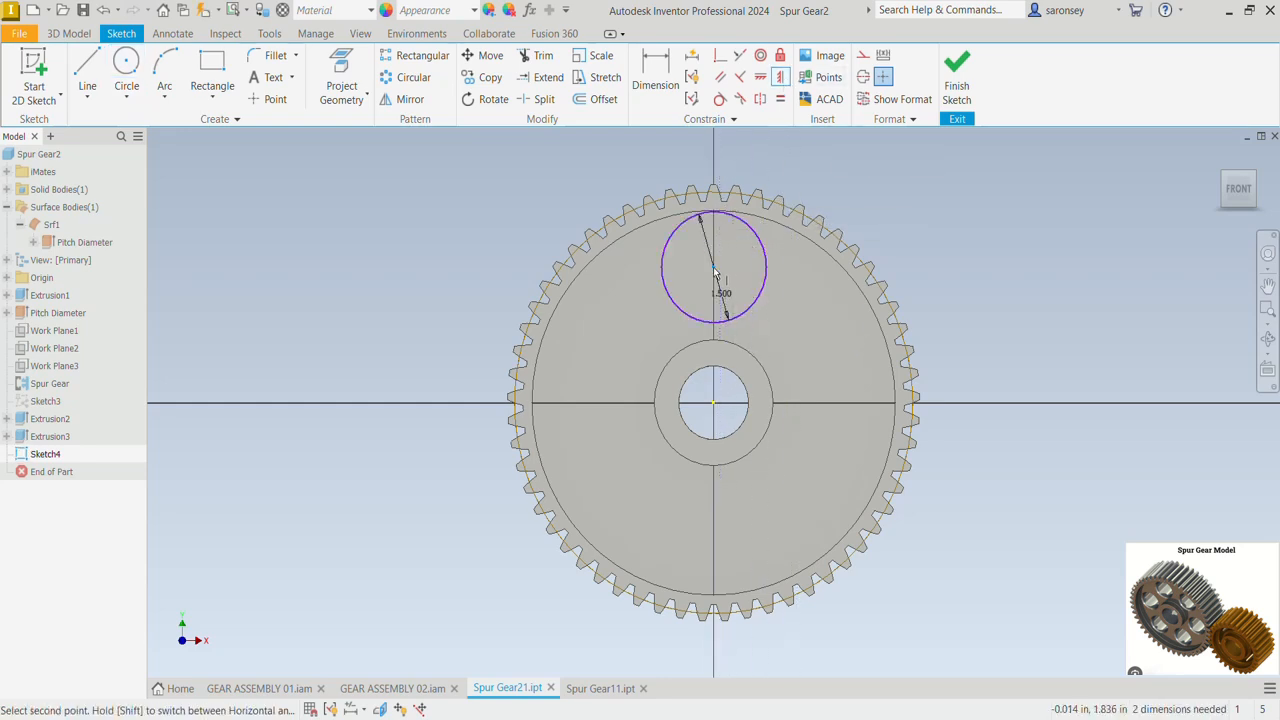
left_click(714, 404)
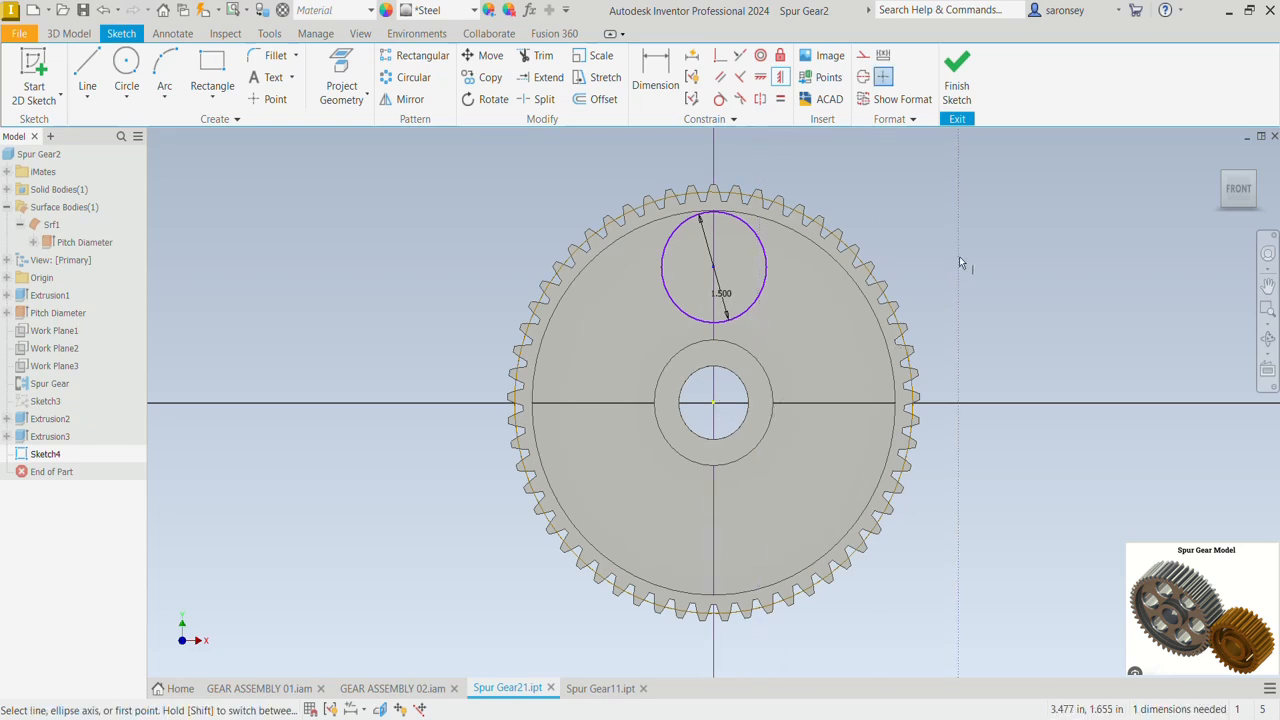
right_click(959, 243)
left_click(996, 246)
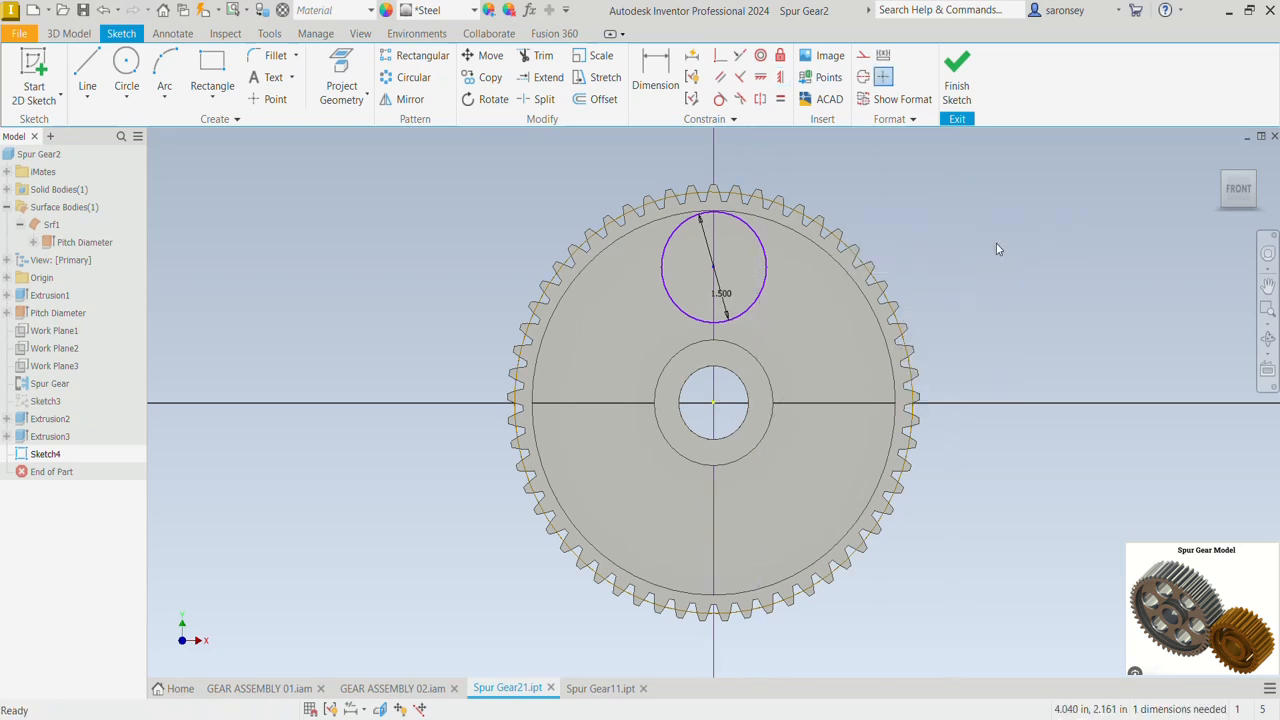
Step: Dimension the circle's centre 1.7 in above the gear's centre and finish the sketch
left_click(655, 78)
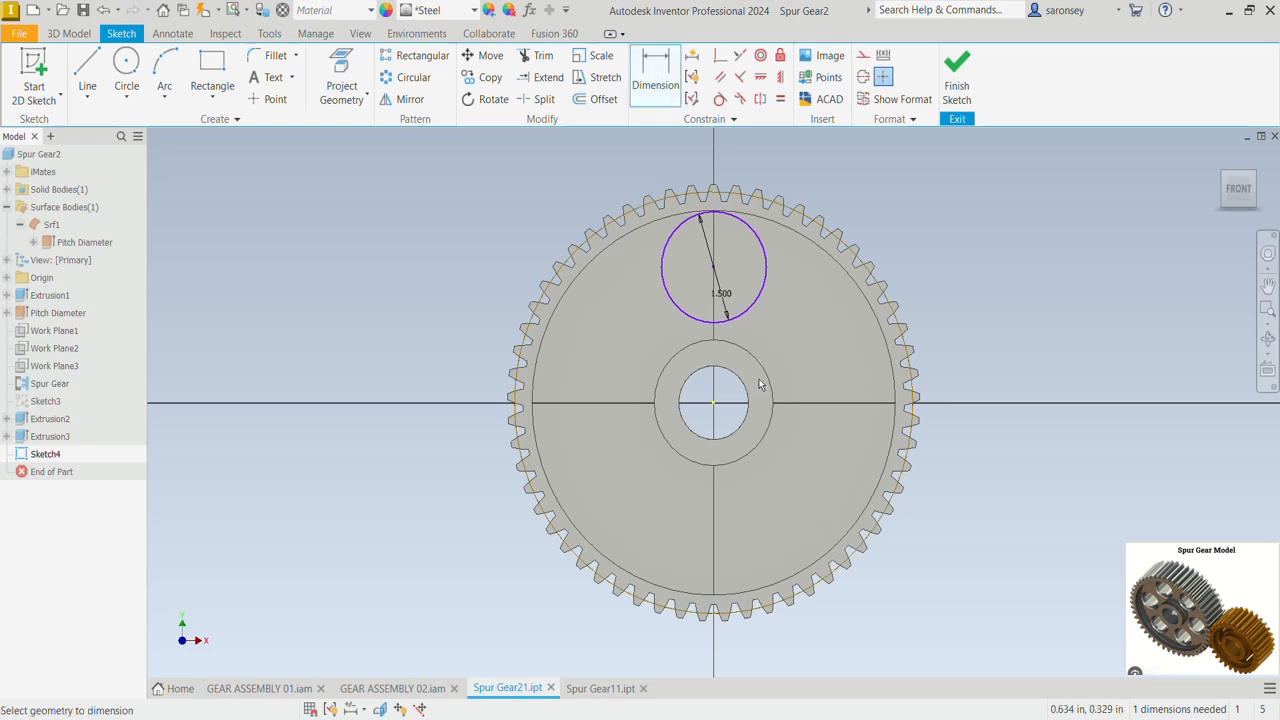
left_click(714, 268)
left_click(714, 403)
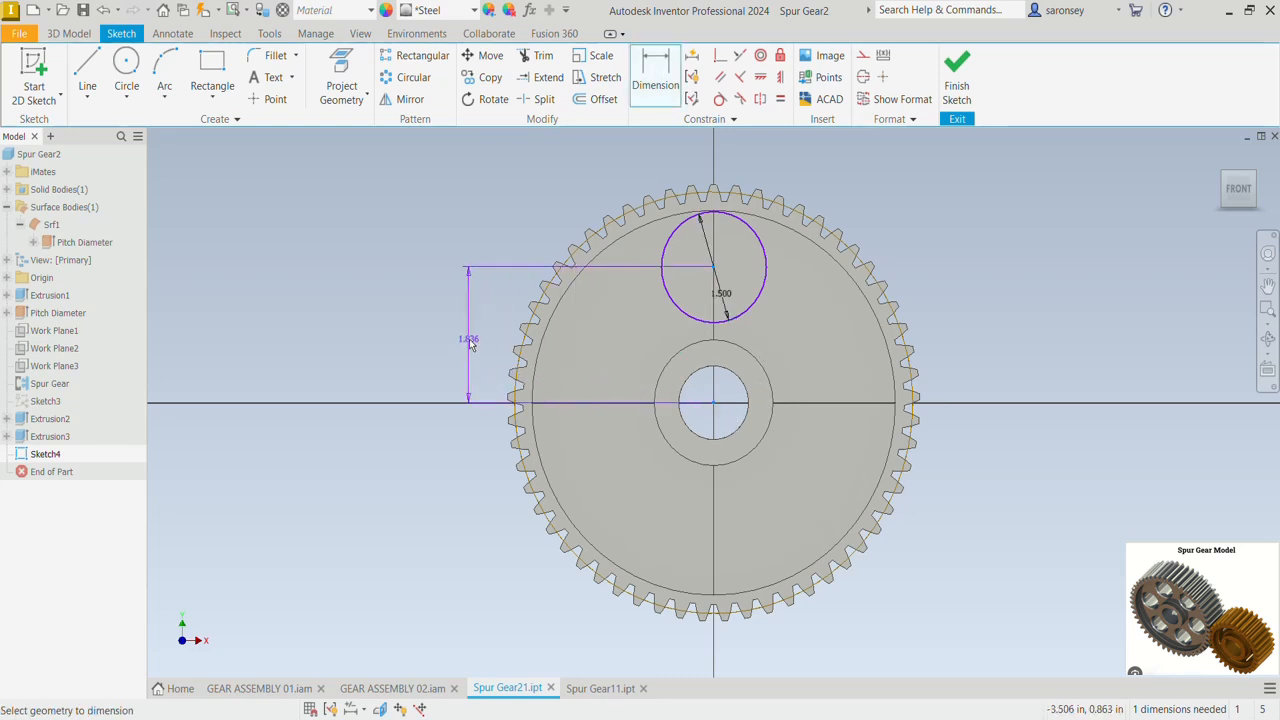
left_click(470, 343)
type("1.7")
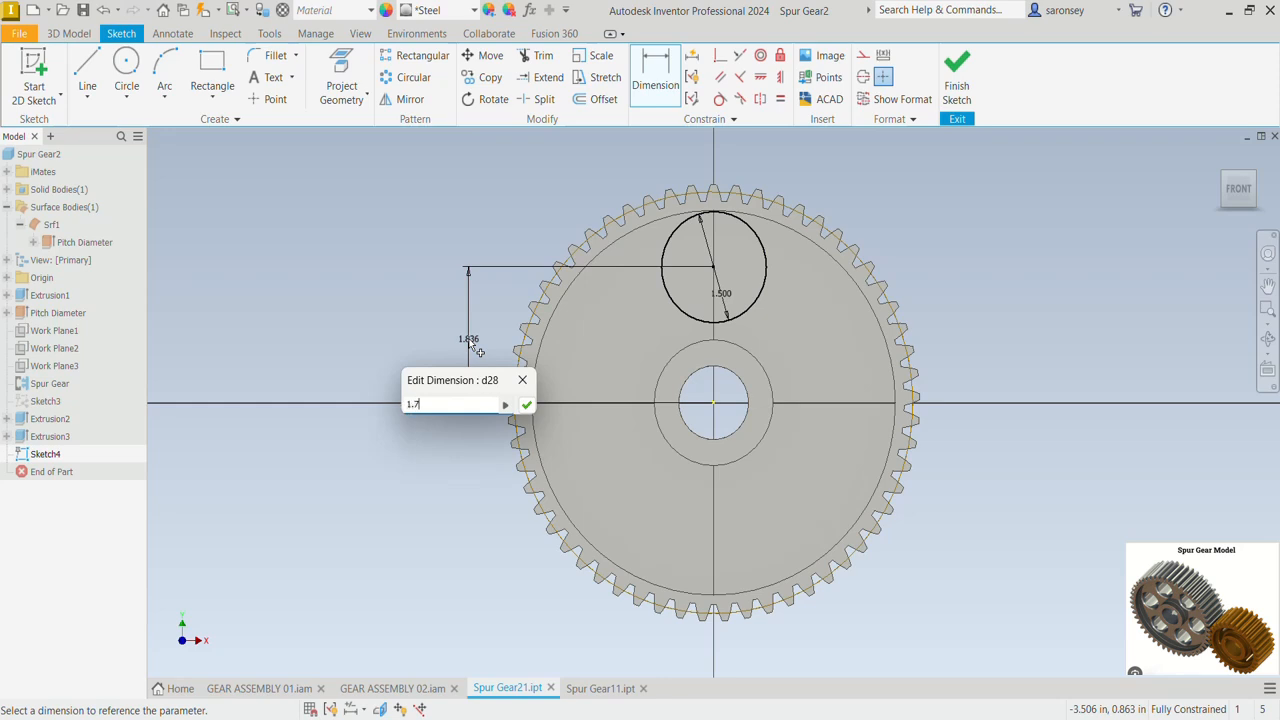
key("Return")
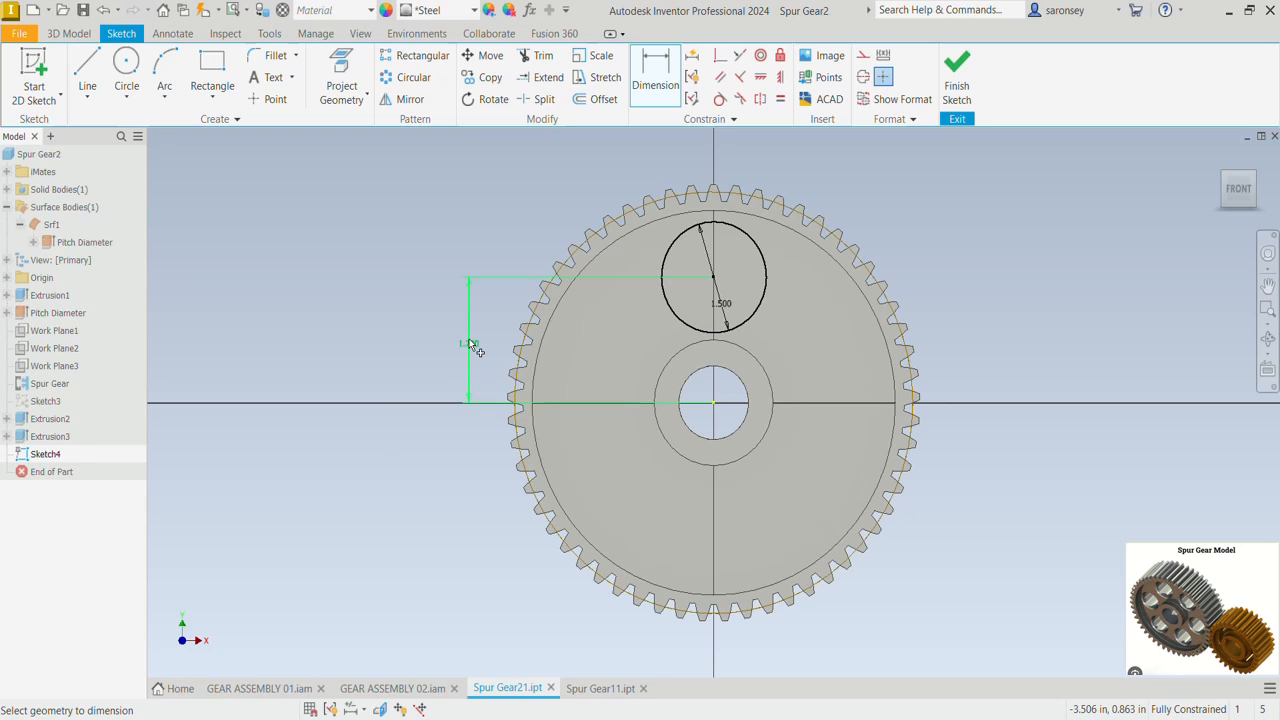
left_click(957, 92)
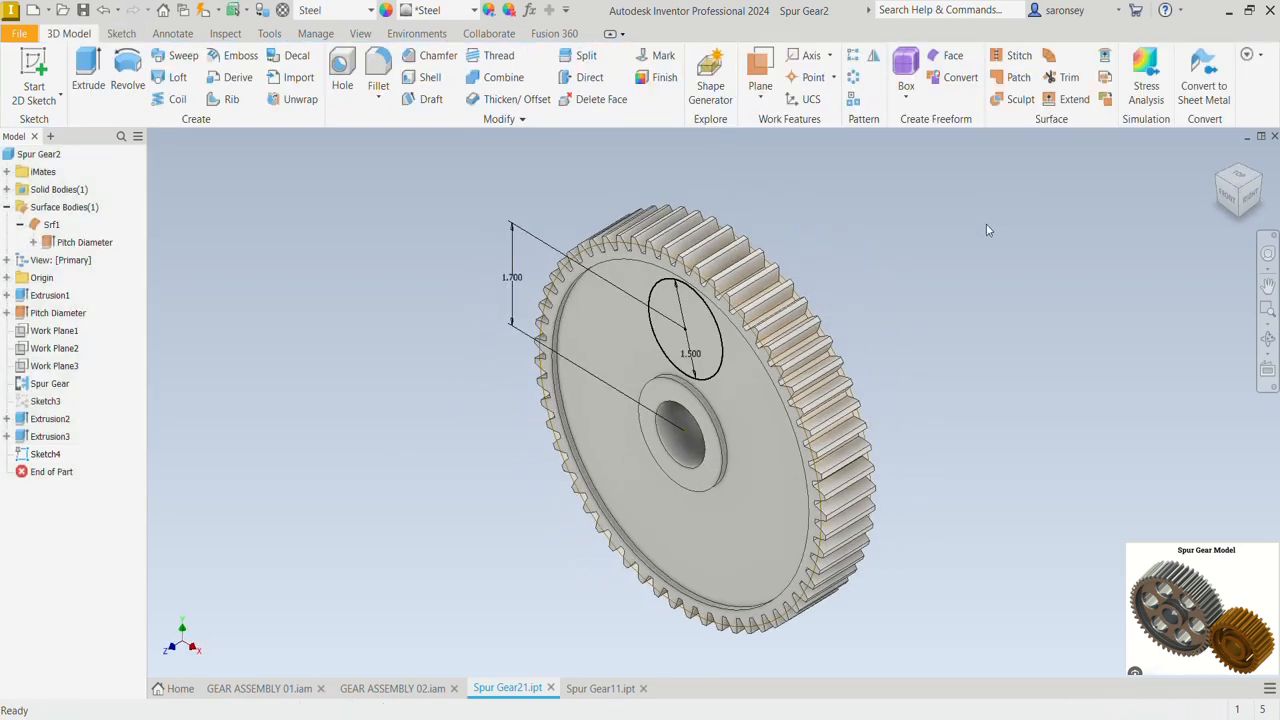
Step: Cut the 1.5 in circle through all of the gear web as a lightening hole
key("e")
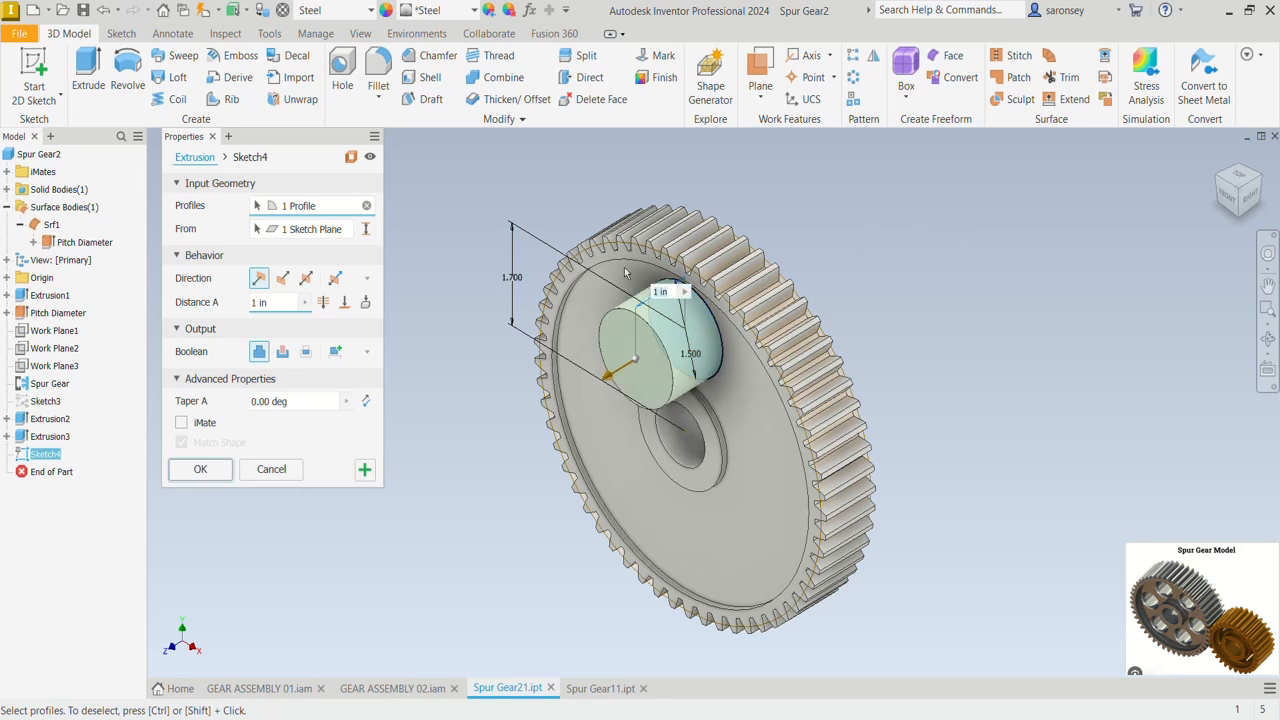
left_click(282, 351)
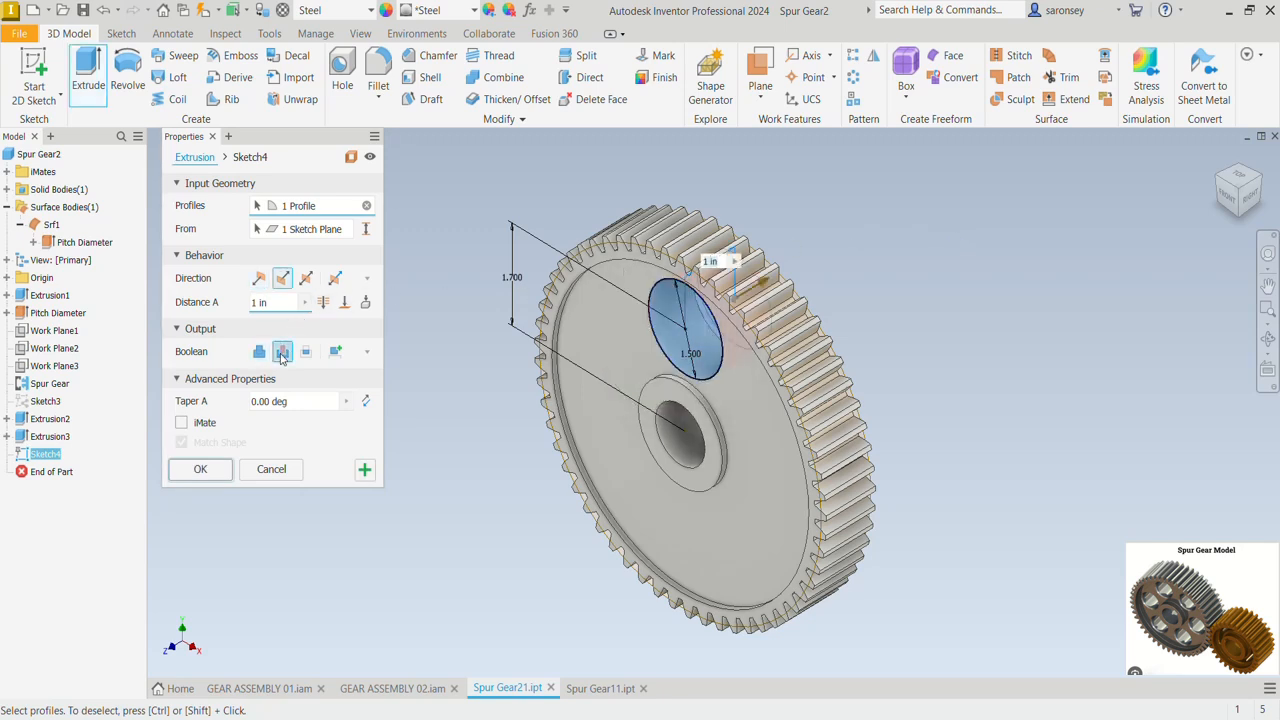
left_click(323, 308)
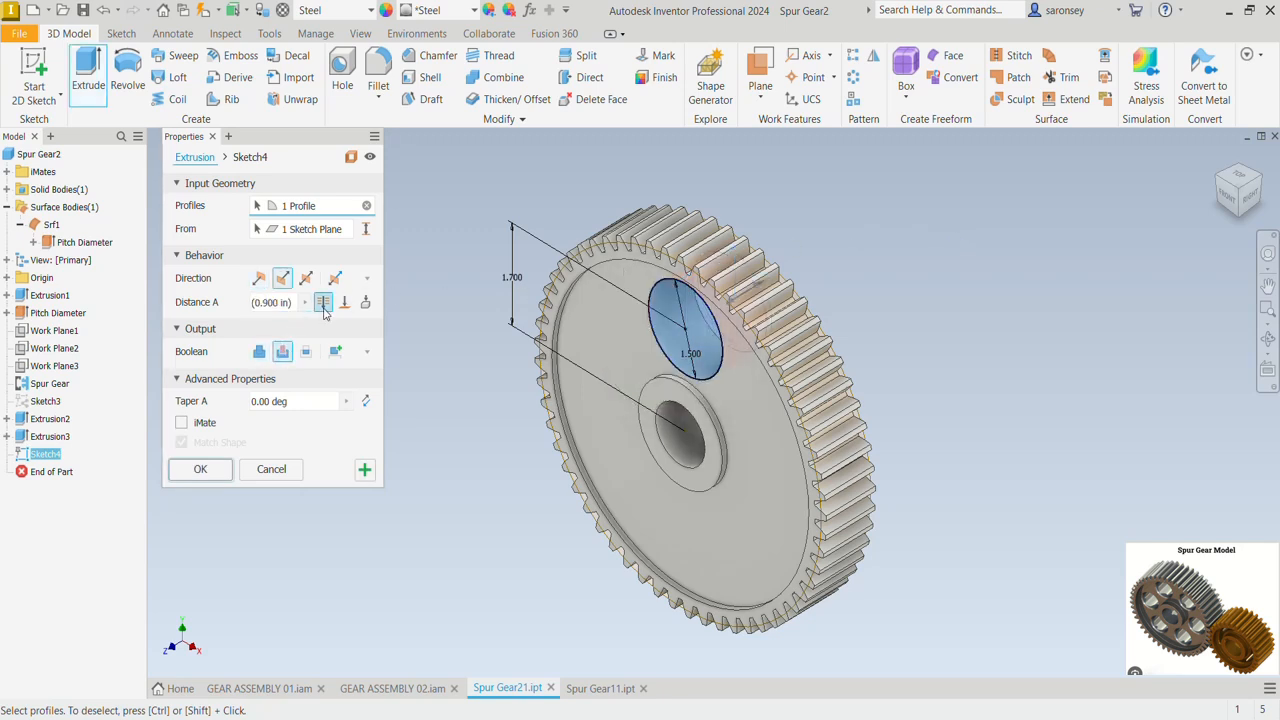
left_click(220, 468)
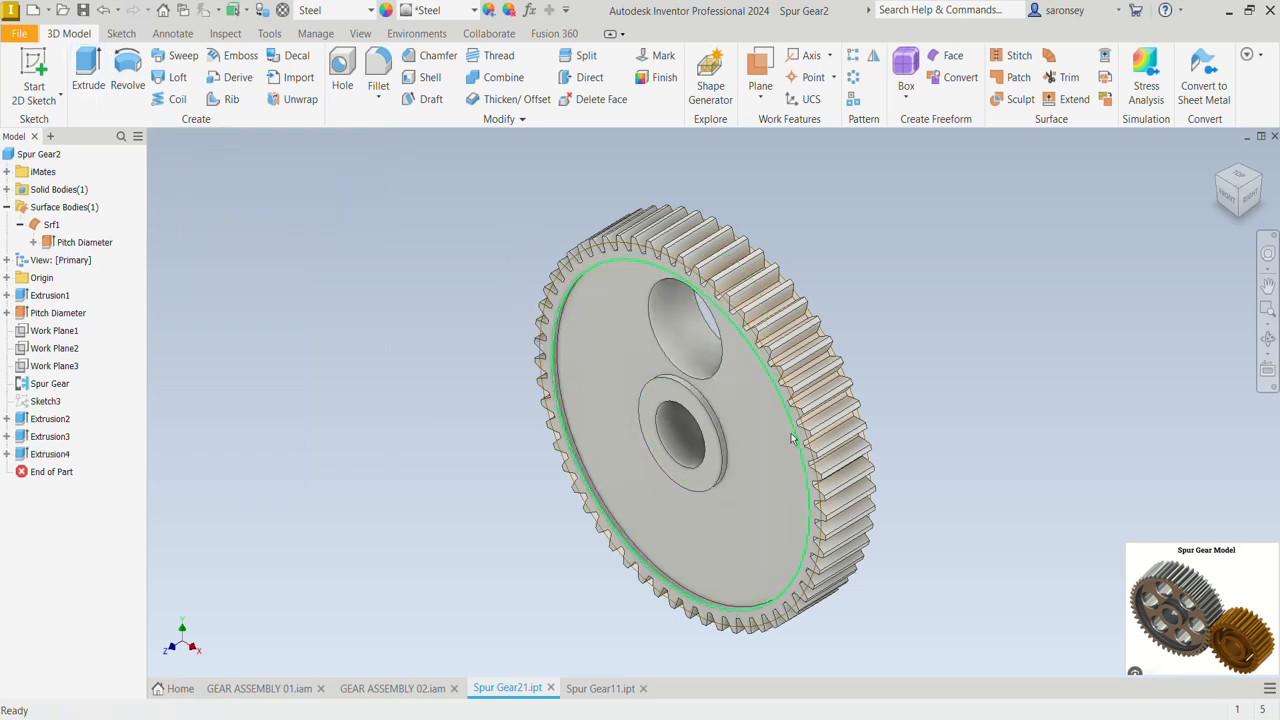
Step: Pattern the lightening hole circularly about the central bore's axis, with 6 instances over 360 degrees
left_click(851, 78)
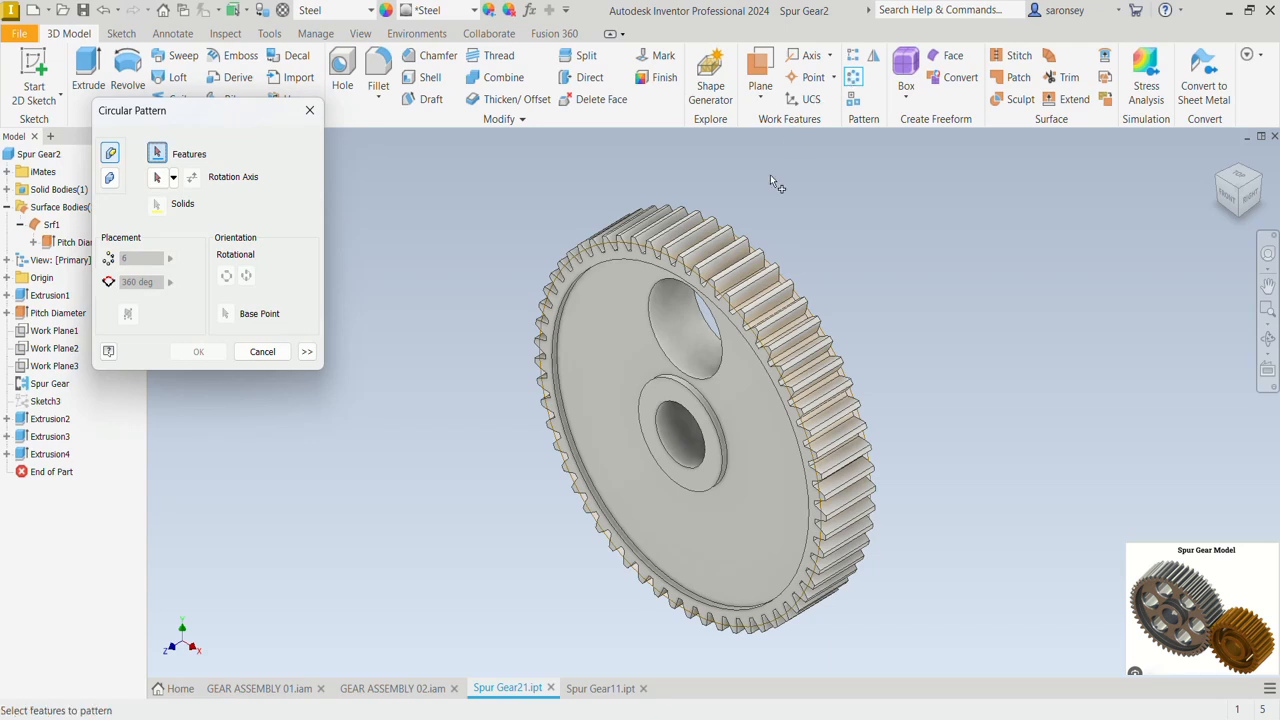
left_click(683, 330)
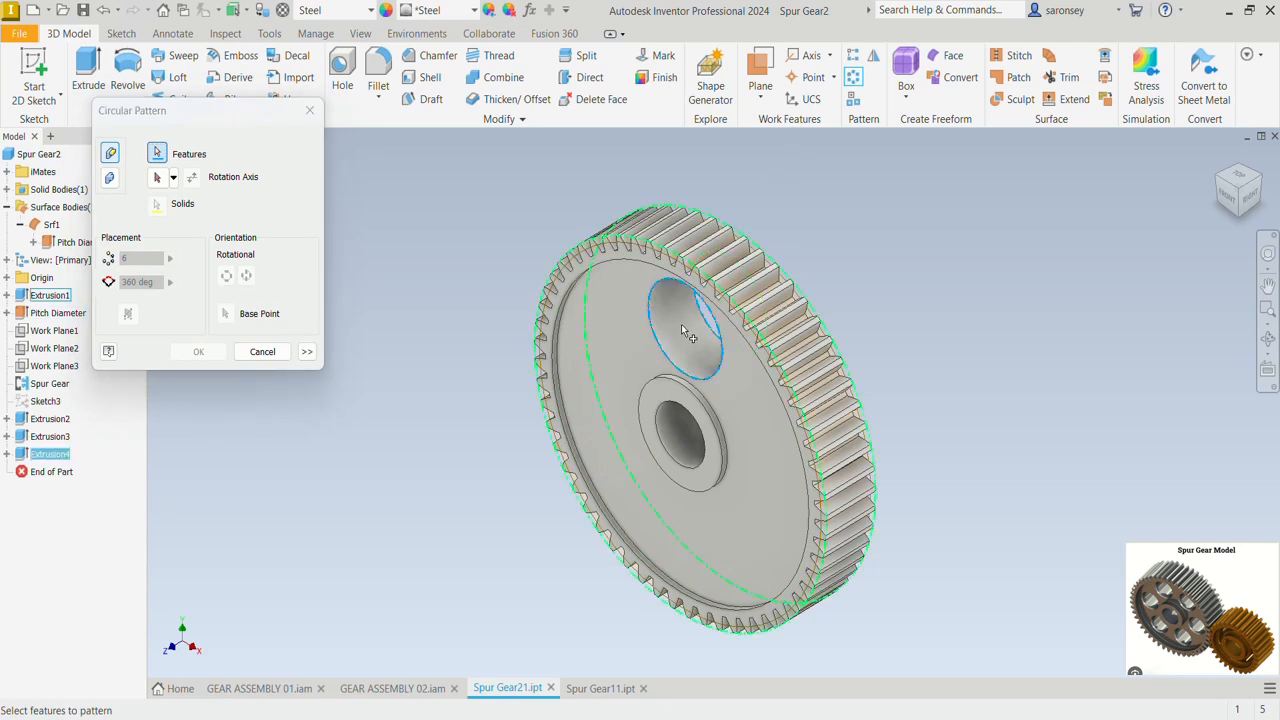
left_click(157, 177)
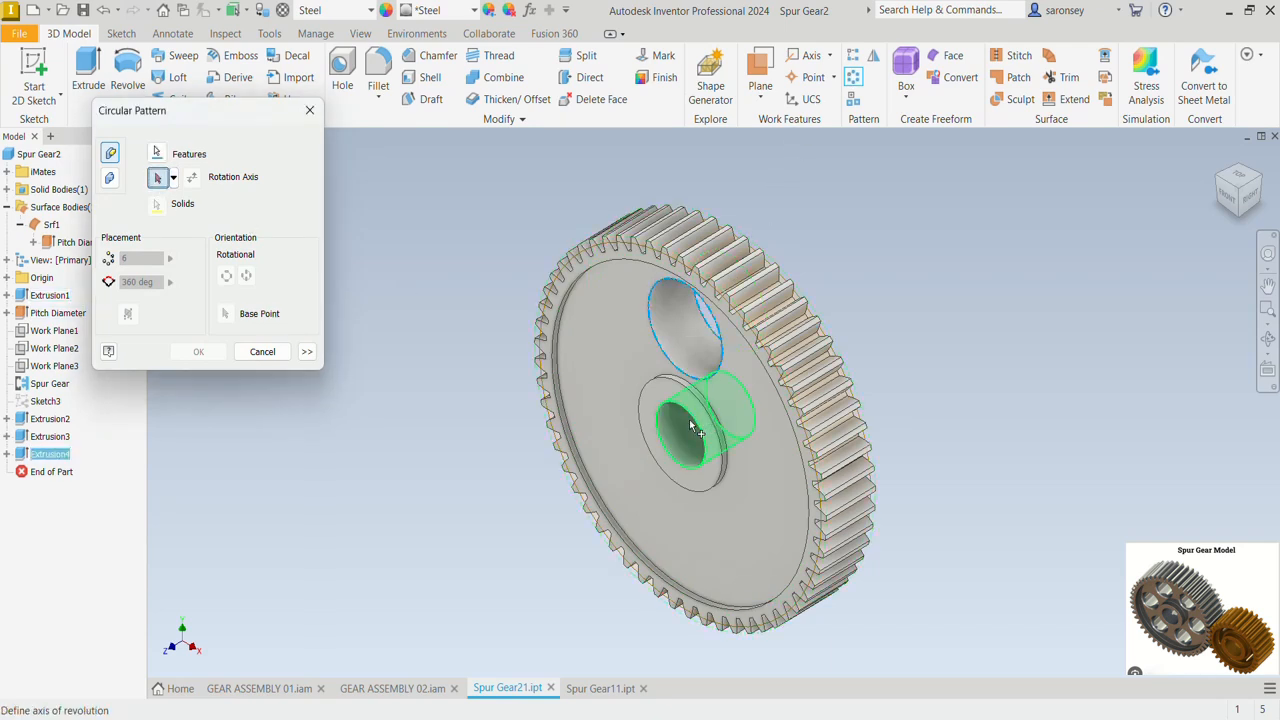
left_click(693, 428)
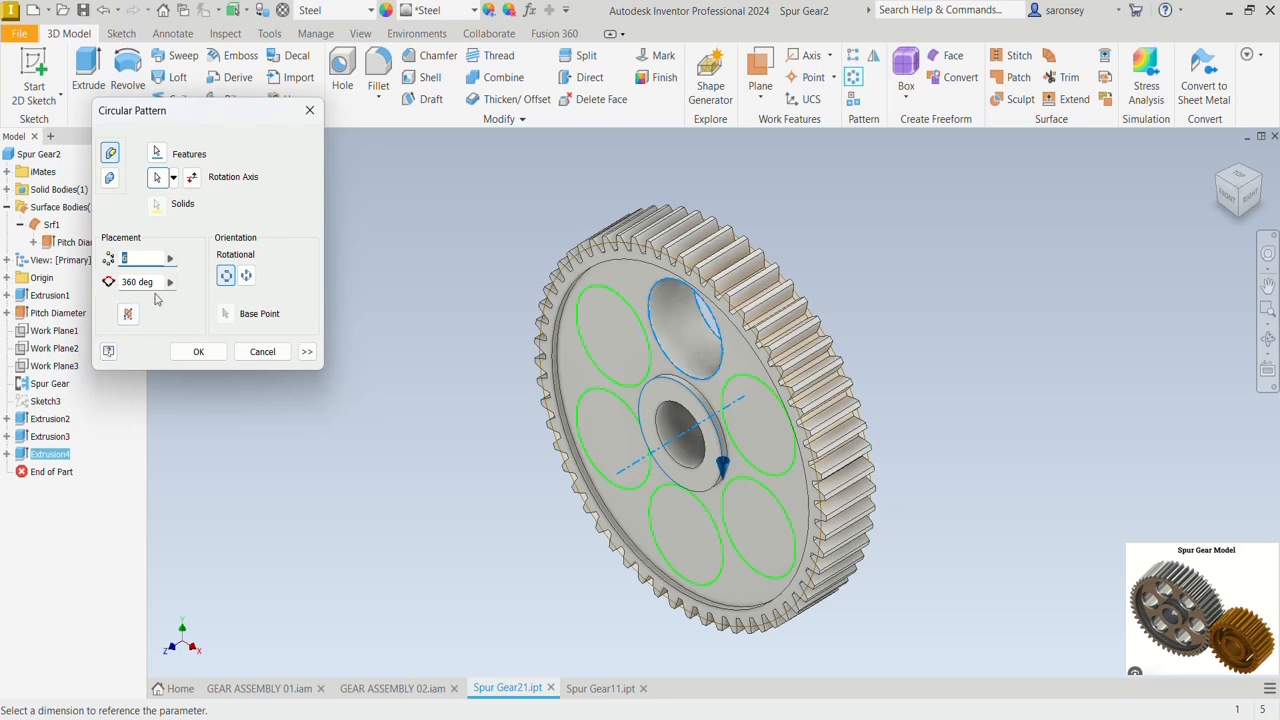
left_click(199, 352)
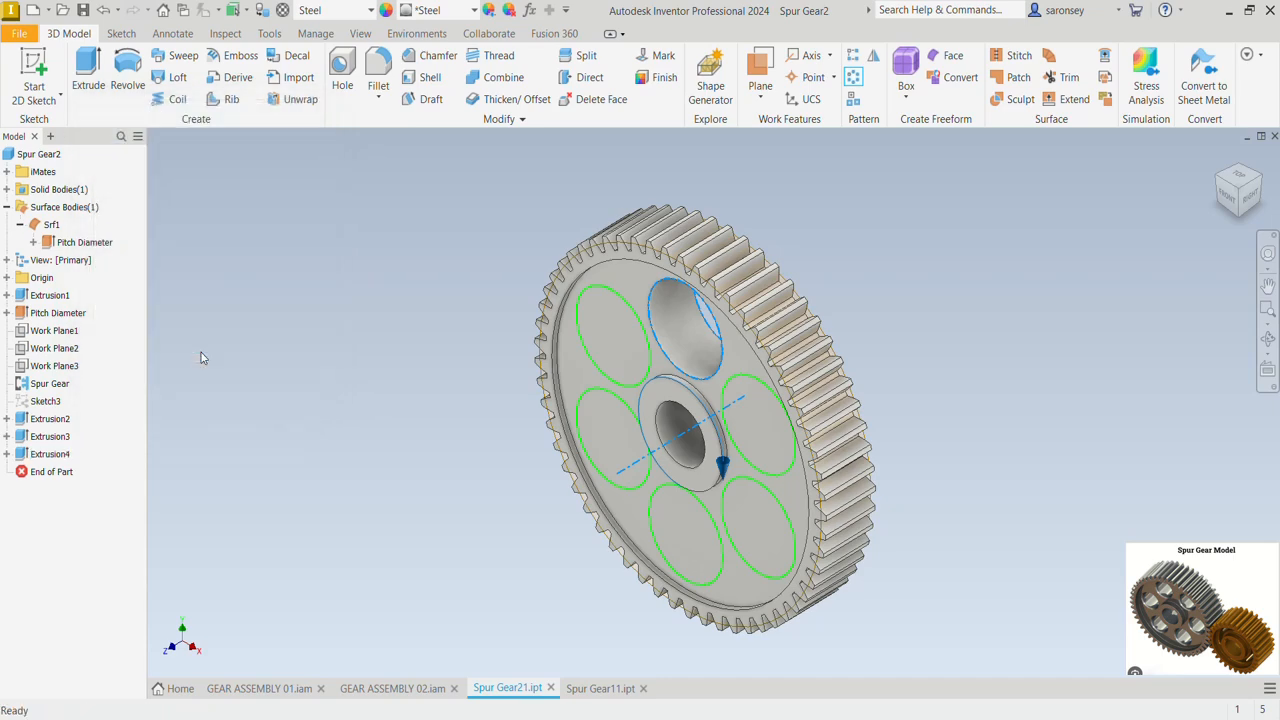
mouse_move(413, 428)
middle_mouse_down("shift")
mouse_move(508, 398)
mouse_move(474, 428)
mouse_move(449, 414)
mouse_move(460, 428)
mouse_move(449, 426)
mouse_move(480, 420)
middle_mouse_up("shift")
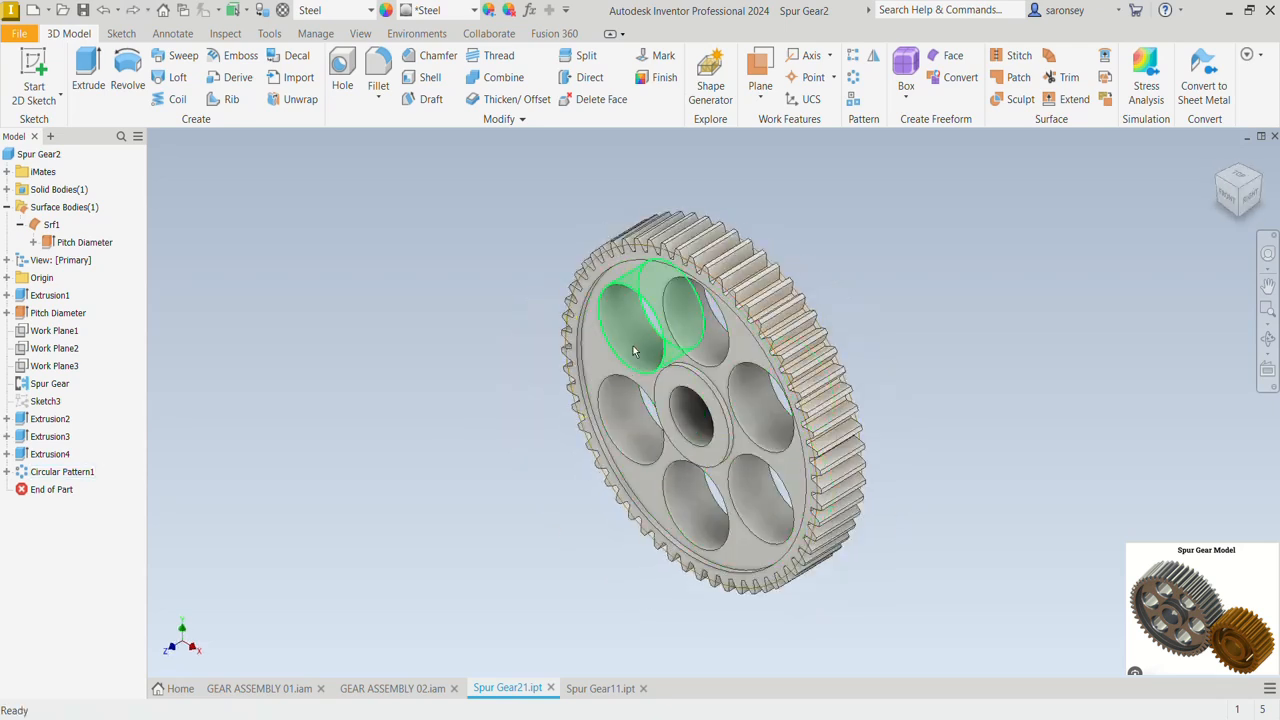
Step: Edit the annular recess cut on the gear's front face and set its depth to 0.2 in
right_click(54, 424)
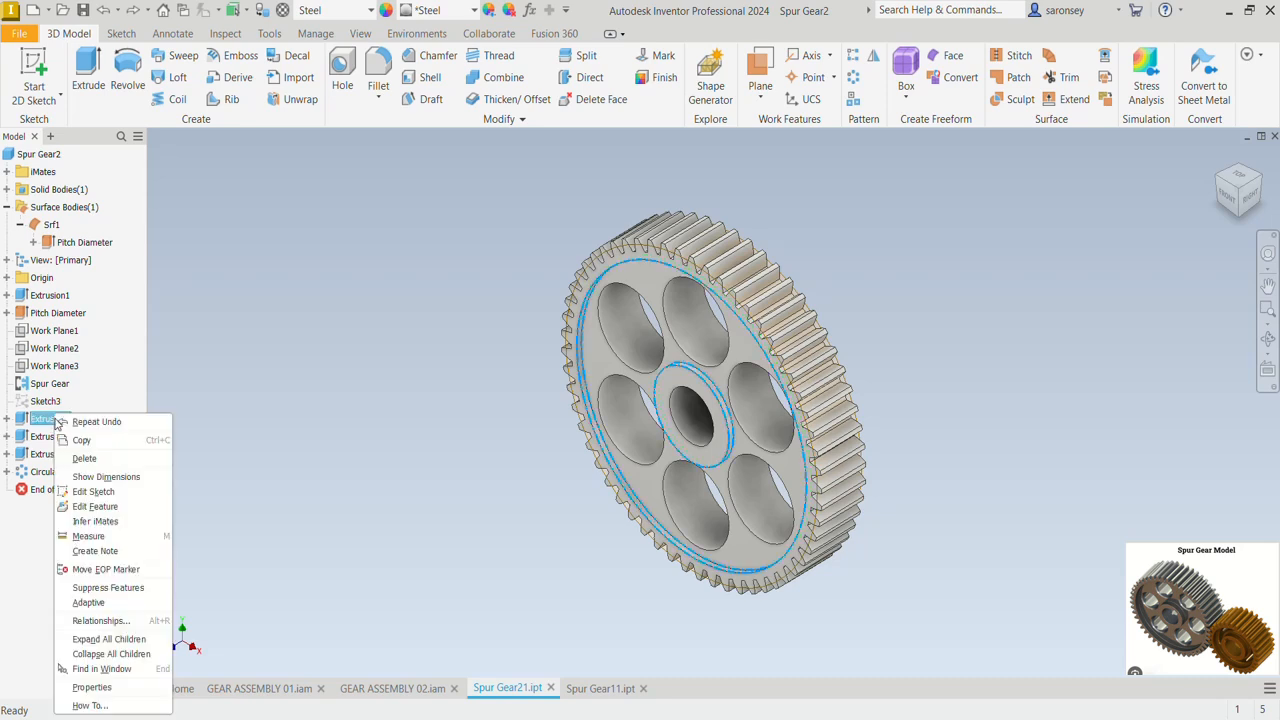
left_click(93, 506)
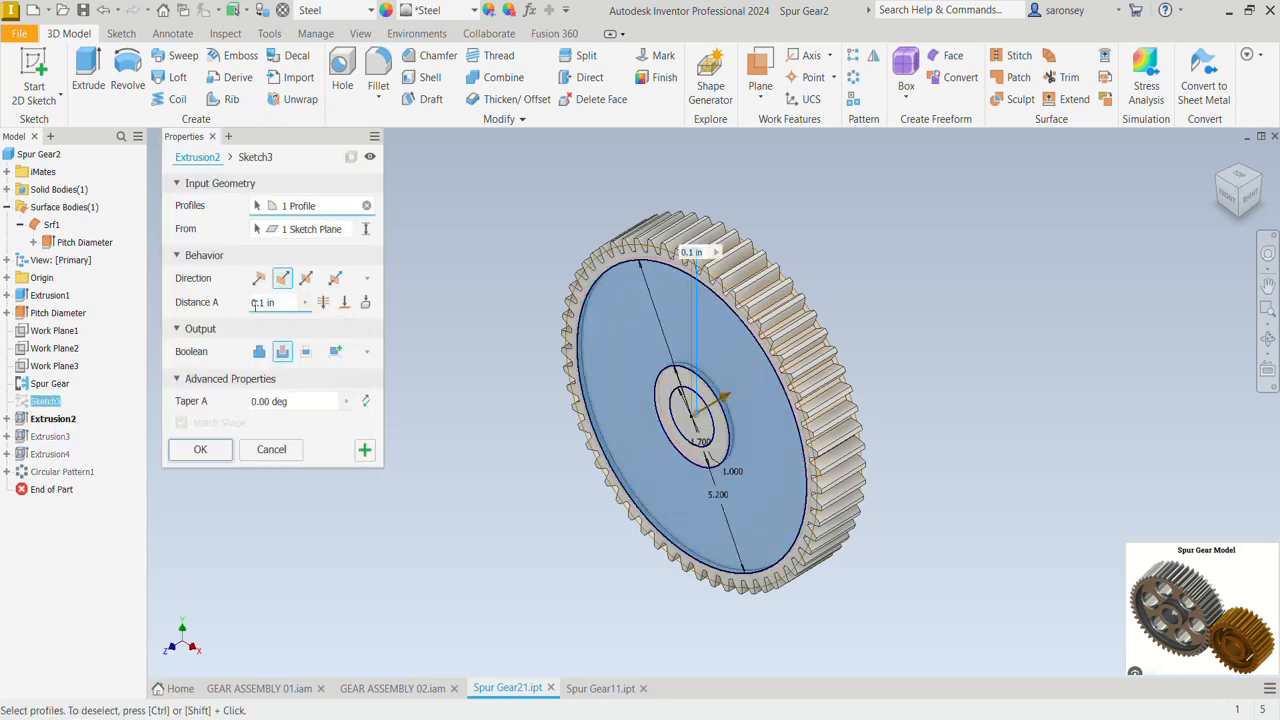
left_click(263, 302)
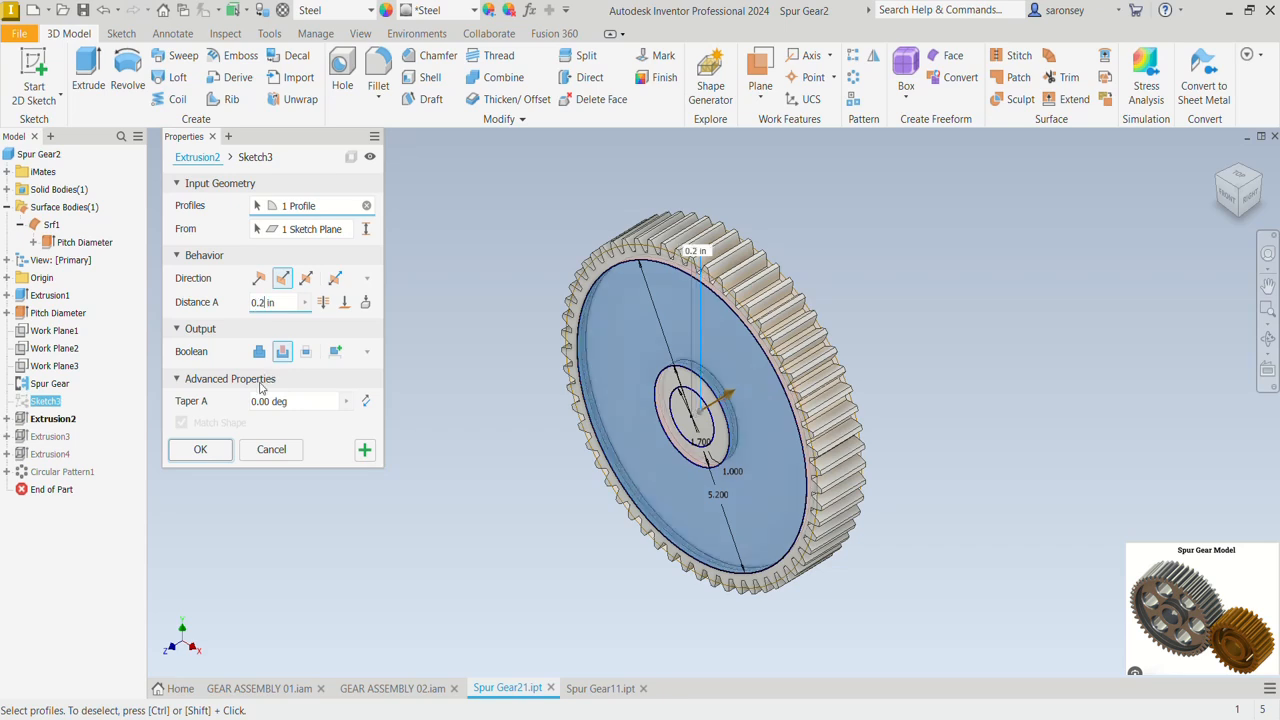
left_click(200, 450)
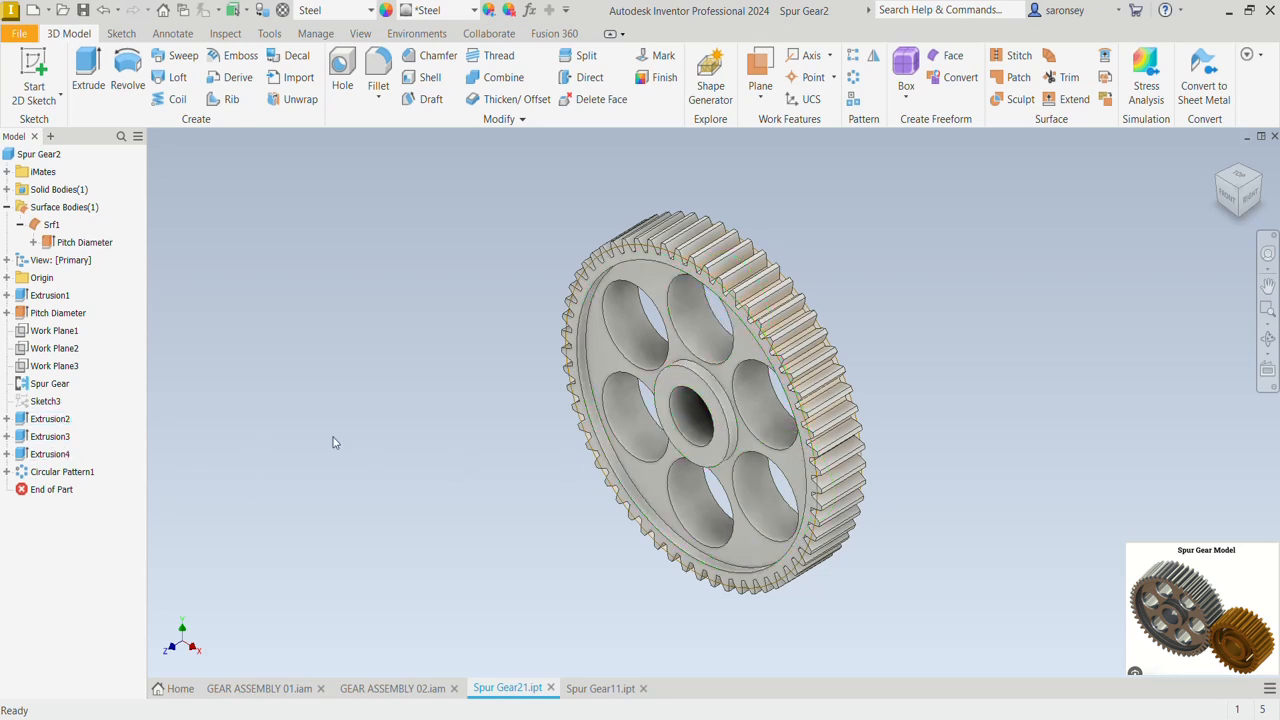
Step: Create a work plane midway between the gear's front and back faces
middle_click_drag(985, 329, 934, 363)
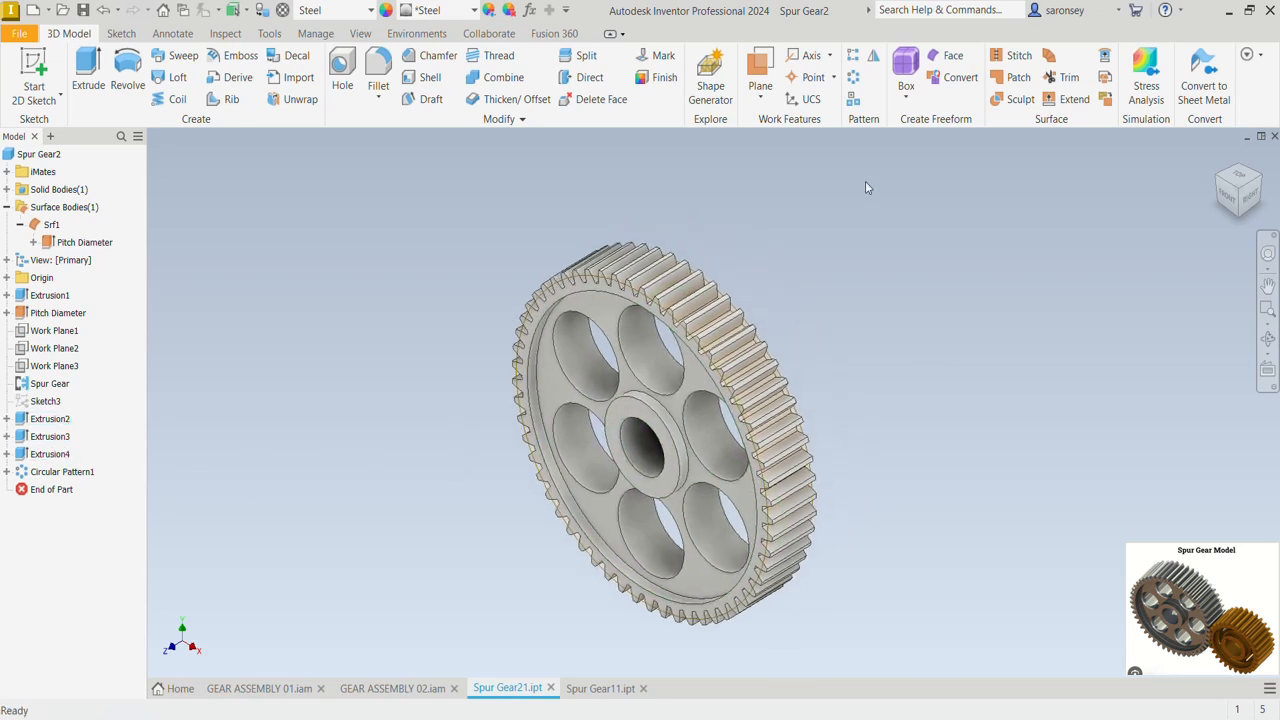
left_click(757, 66)
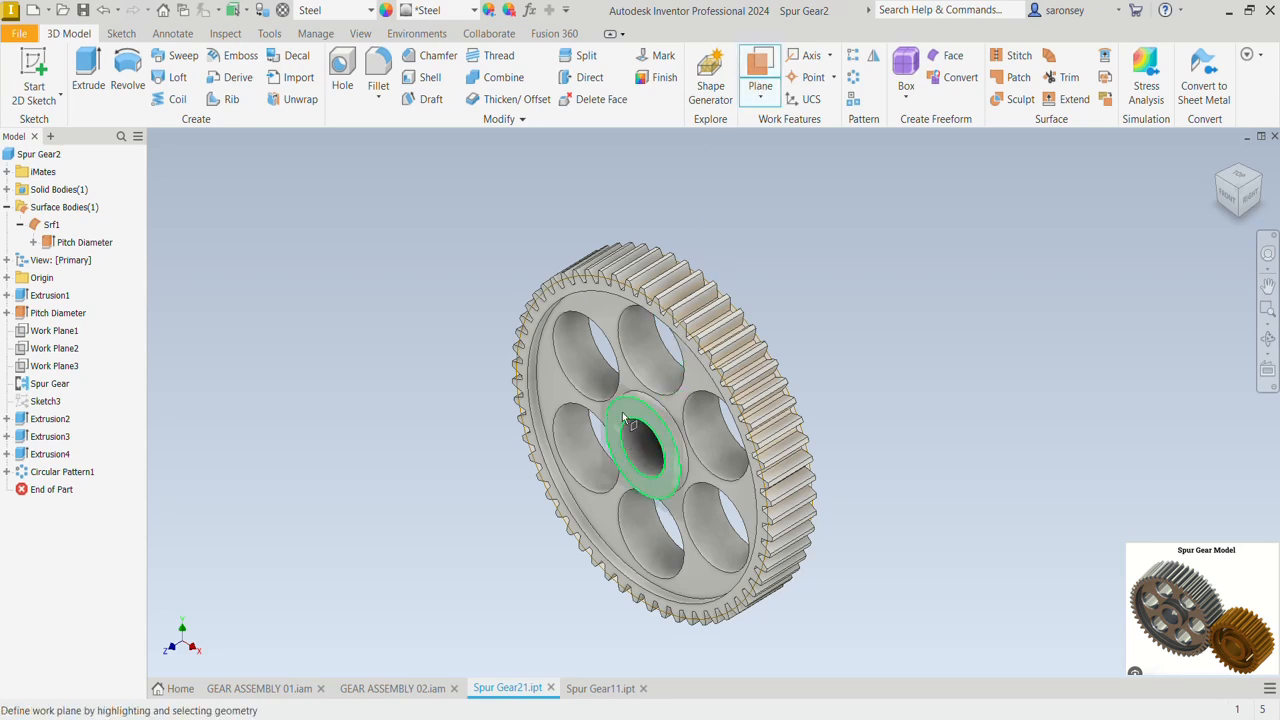
left_click(622, 412)
middle_click_drag(924, 494, 950, 468, "shift")
left_click(714, 401)
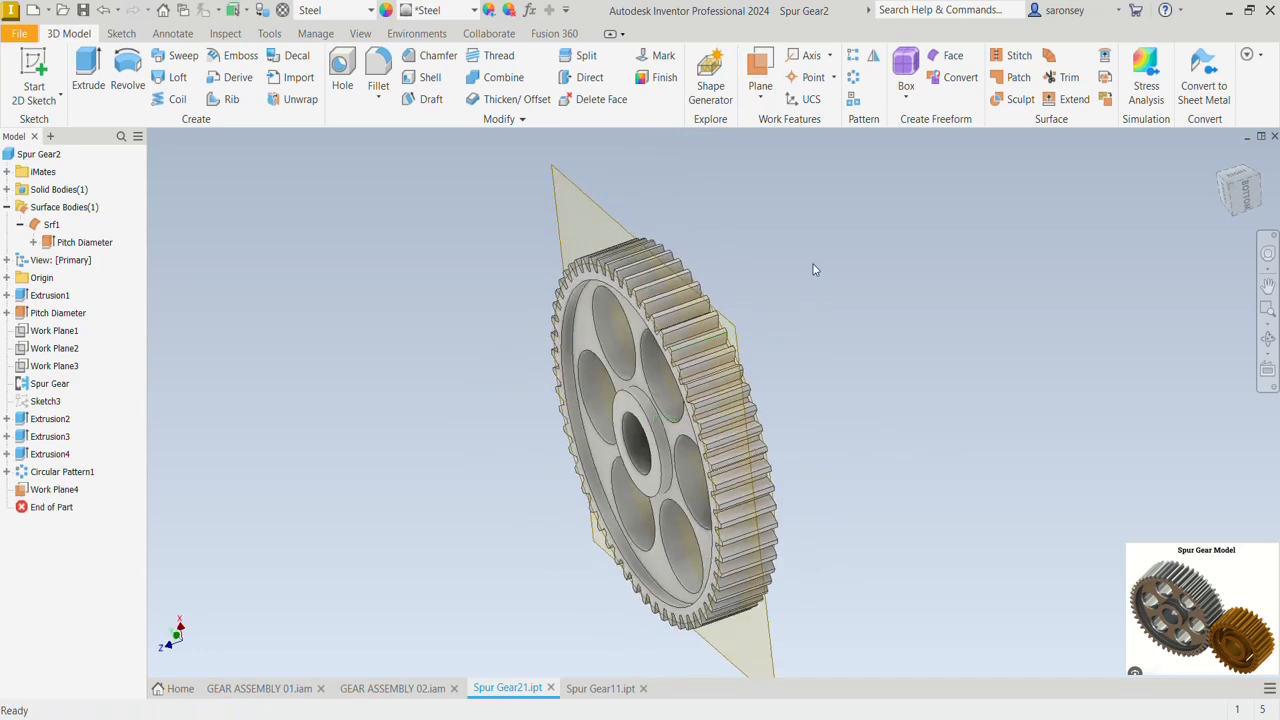
Step: Mirror the annular recess cut about the mid-thickness work plane to the gear's back side and hide the work plane
left_click(874, 60)
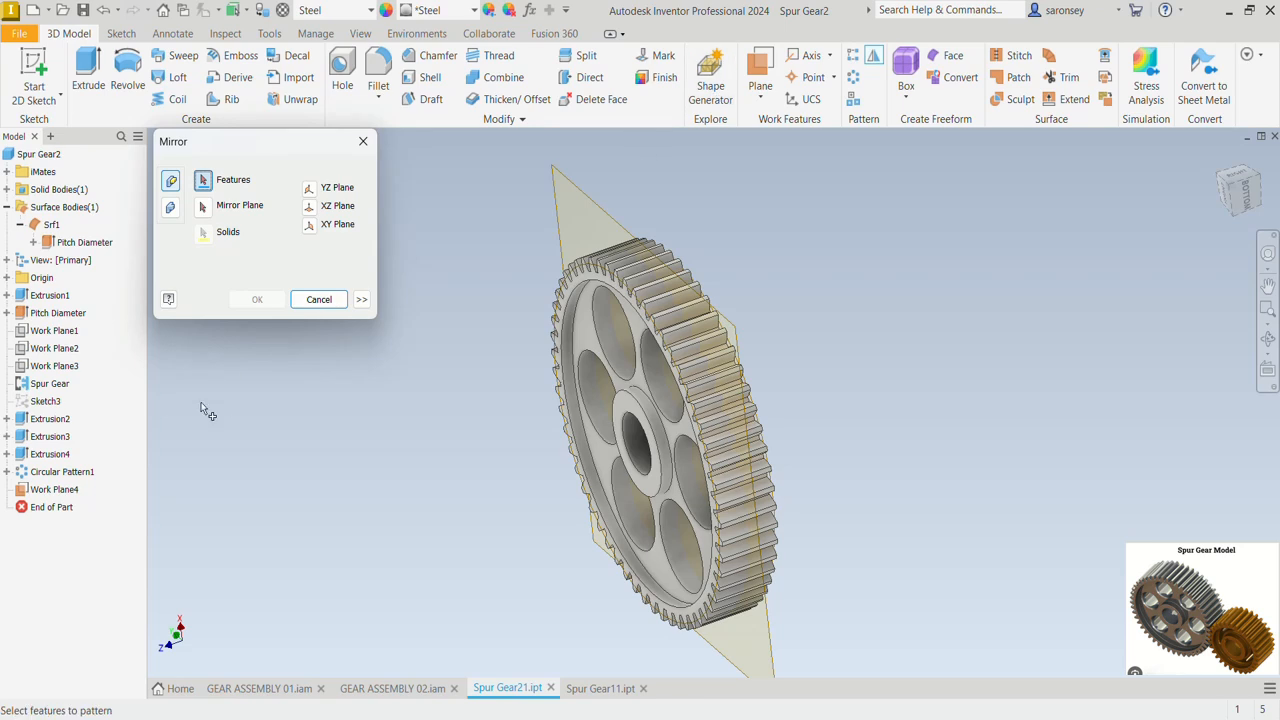
left_click(53, 427)
left_click(203, 205)
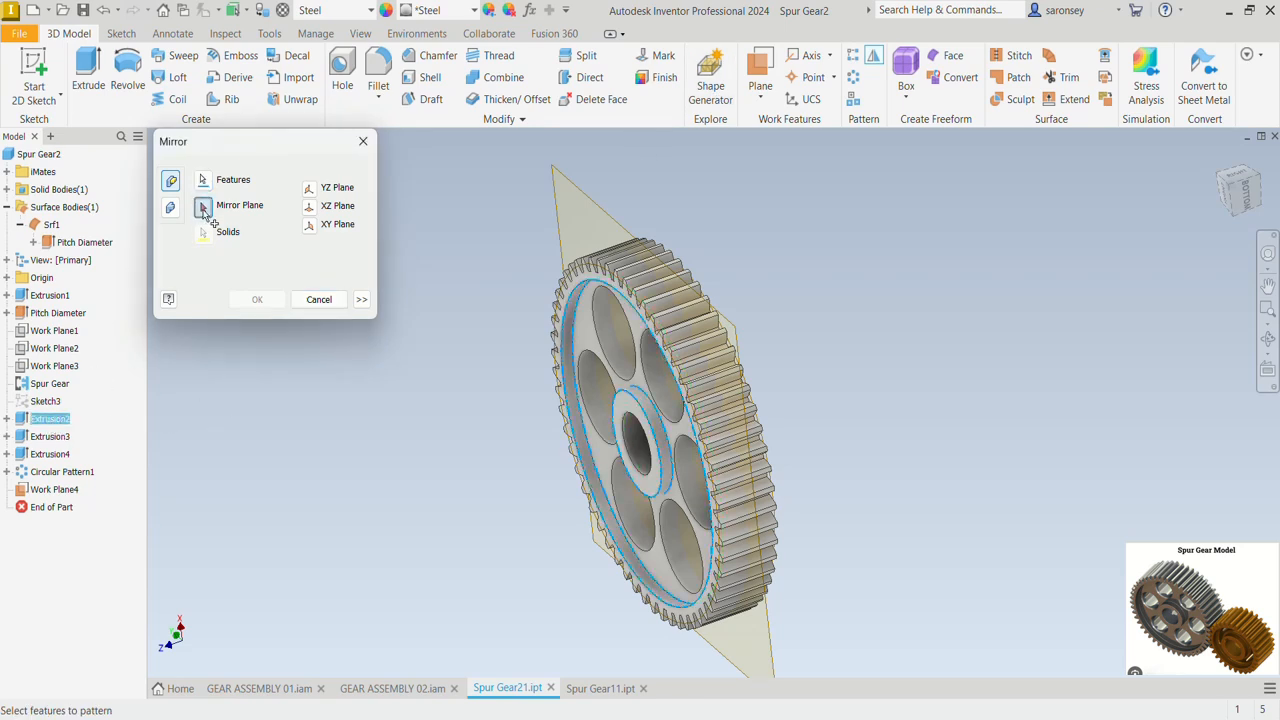
left_click(583, 189)
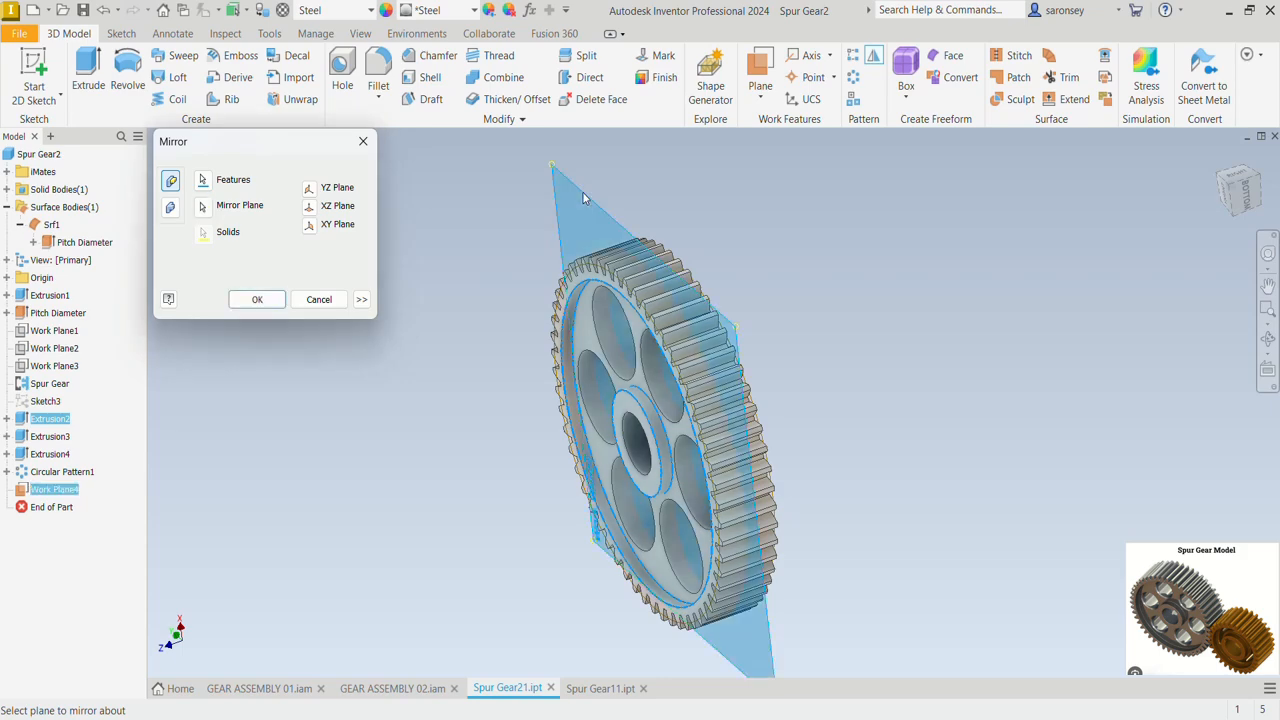
middle_click_drag(1005, 486, 824, 443, "shift")
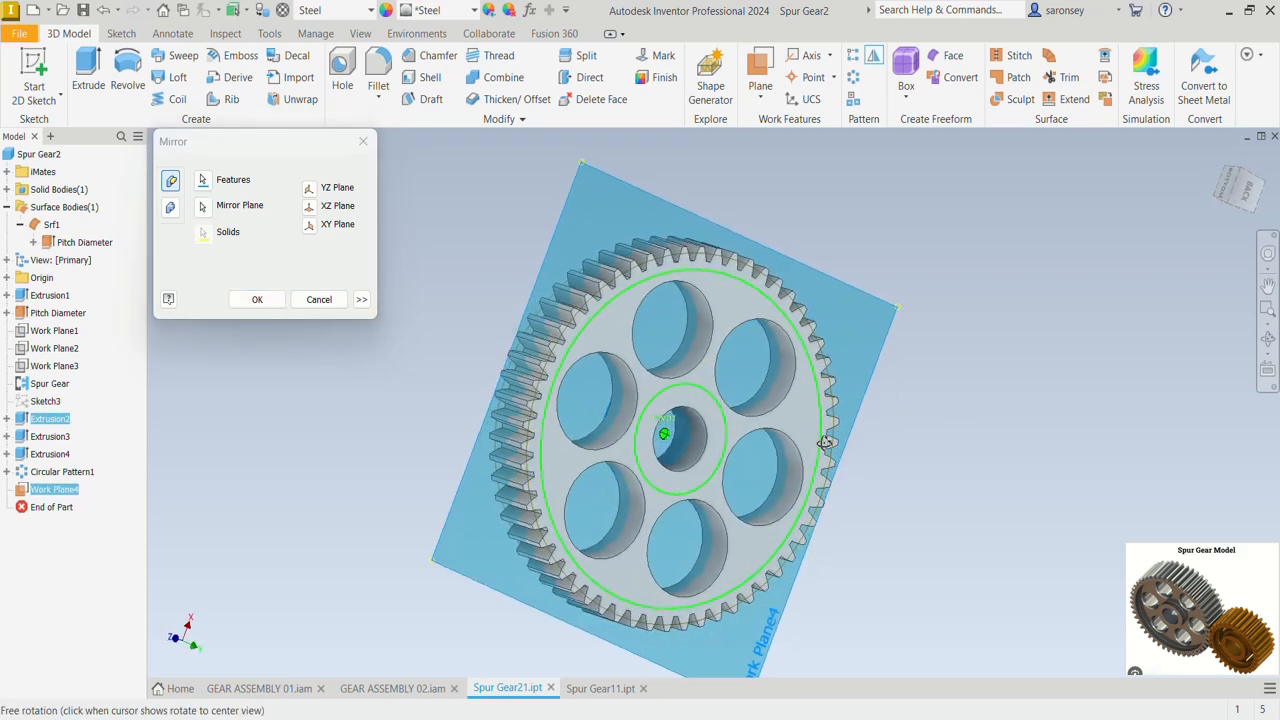
left_click(257, 300)
mouse_move(316, 413)
middle_mouse_down("shift")
mouse_move(403, 386)
mouse_move(523, 426)
mouse_move(614, 407)
mouse_move(609, 441)
middle_mouse_up("shift")
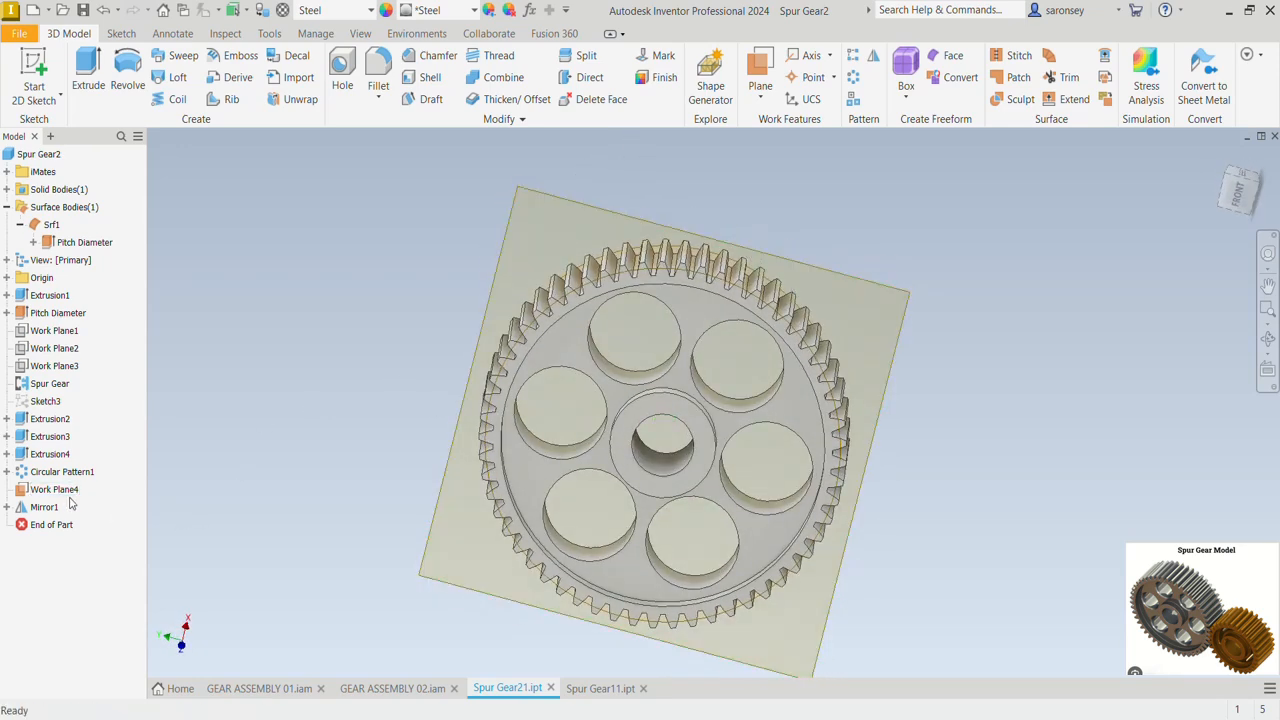
right_click(58, 489)
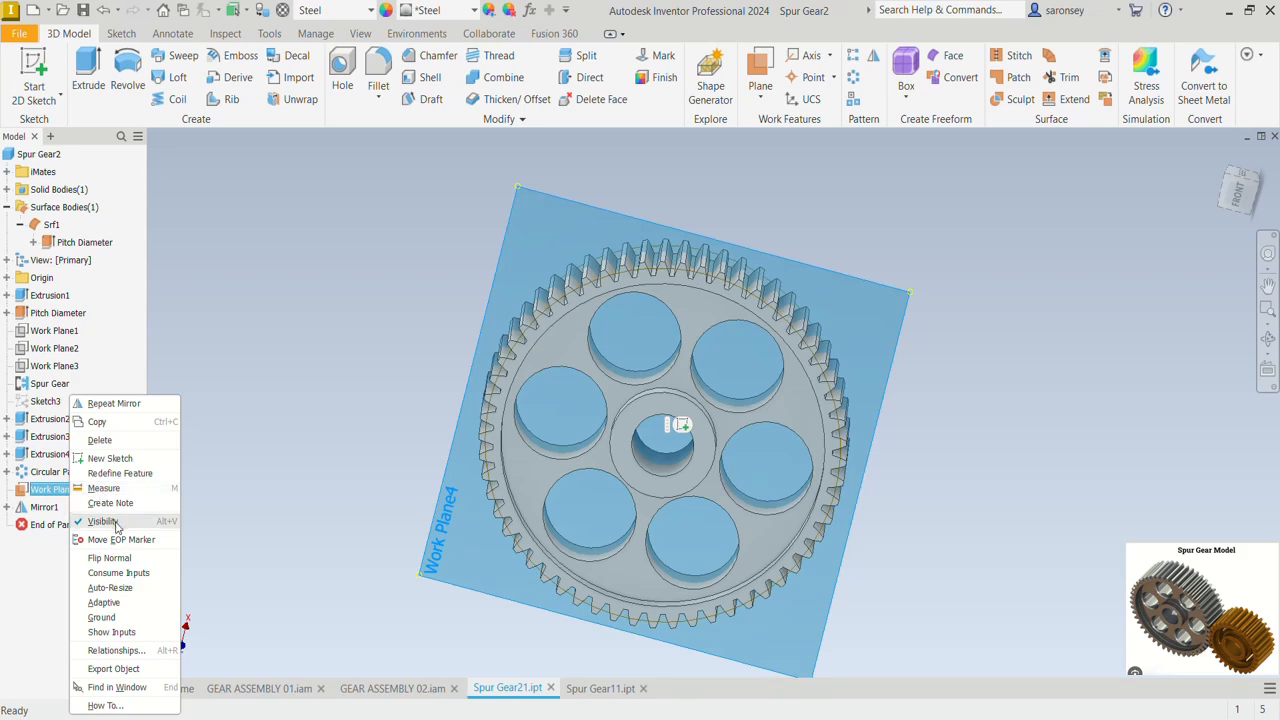
left_click(103, 521)
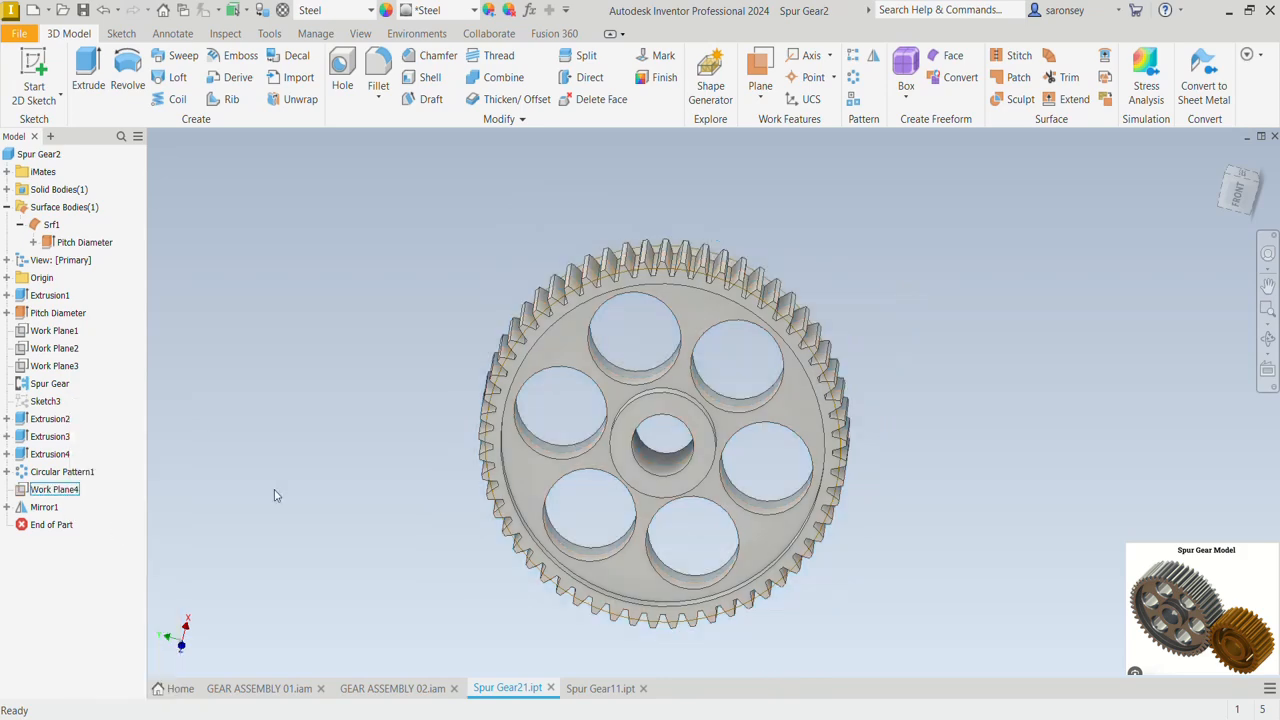
Step: Start a sketch on the hub's front face and begin a two-point center rectangle centred on the bore edge directly above the gear's centre
left_click(675, 404)
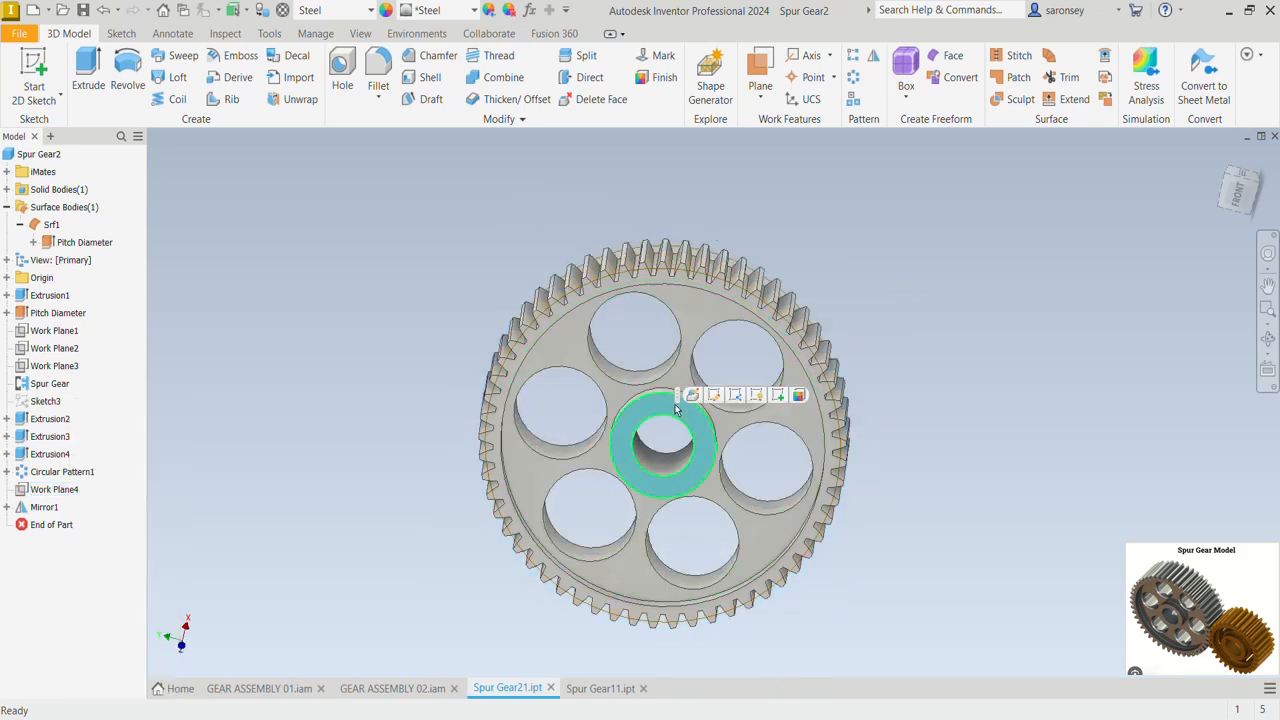
key("s")
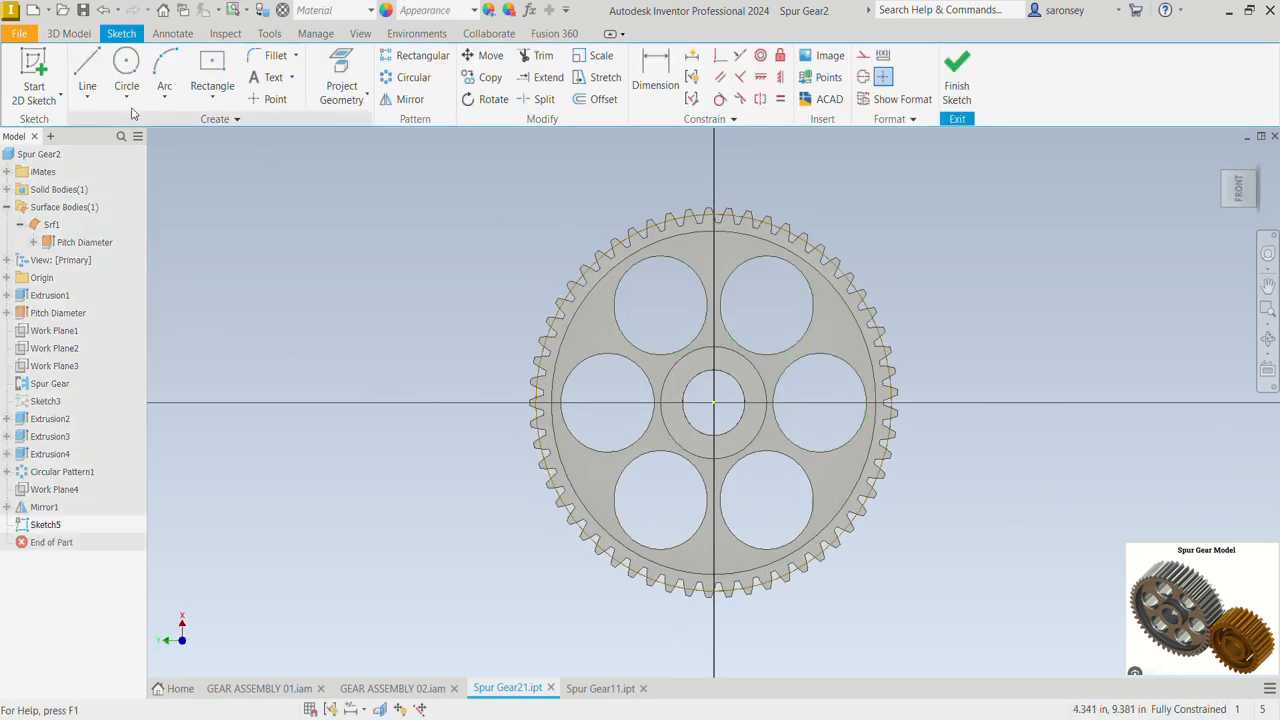
left_click(222, 82)
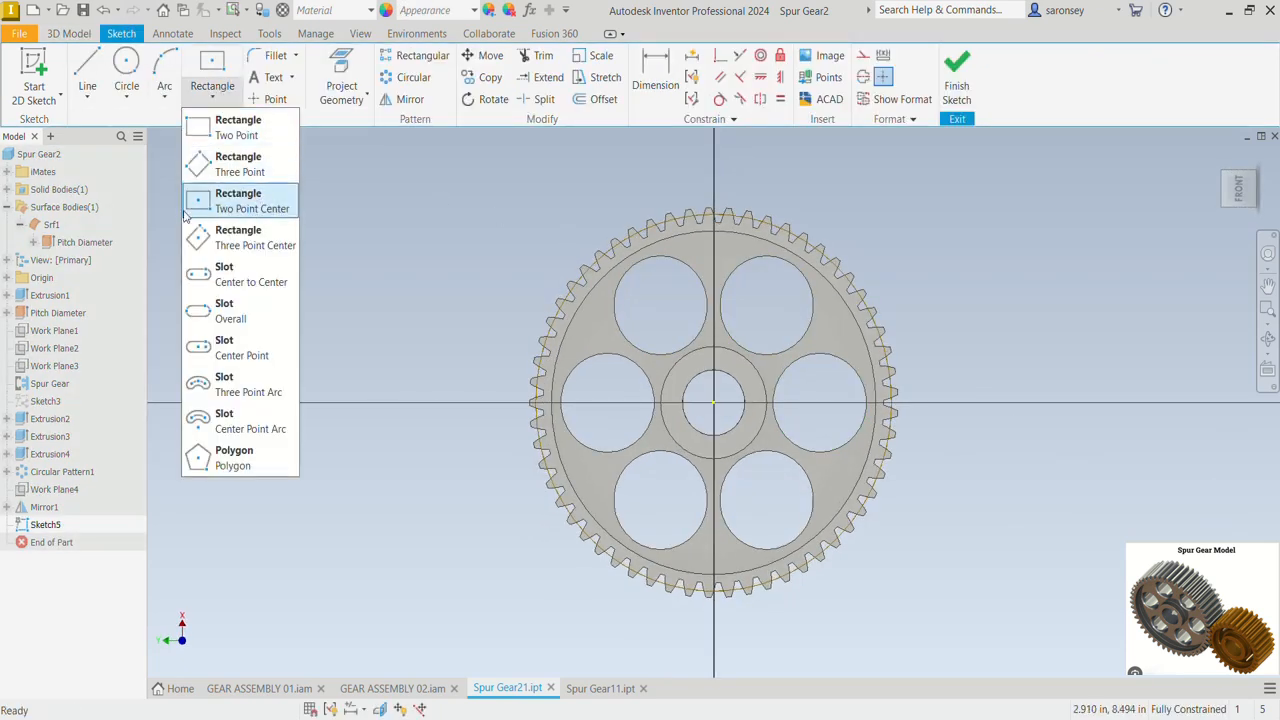
left_click(251, 202)
scroll(652, 325, "down", 5)
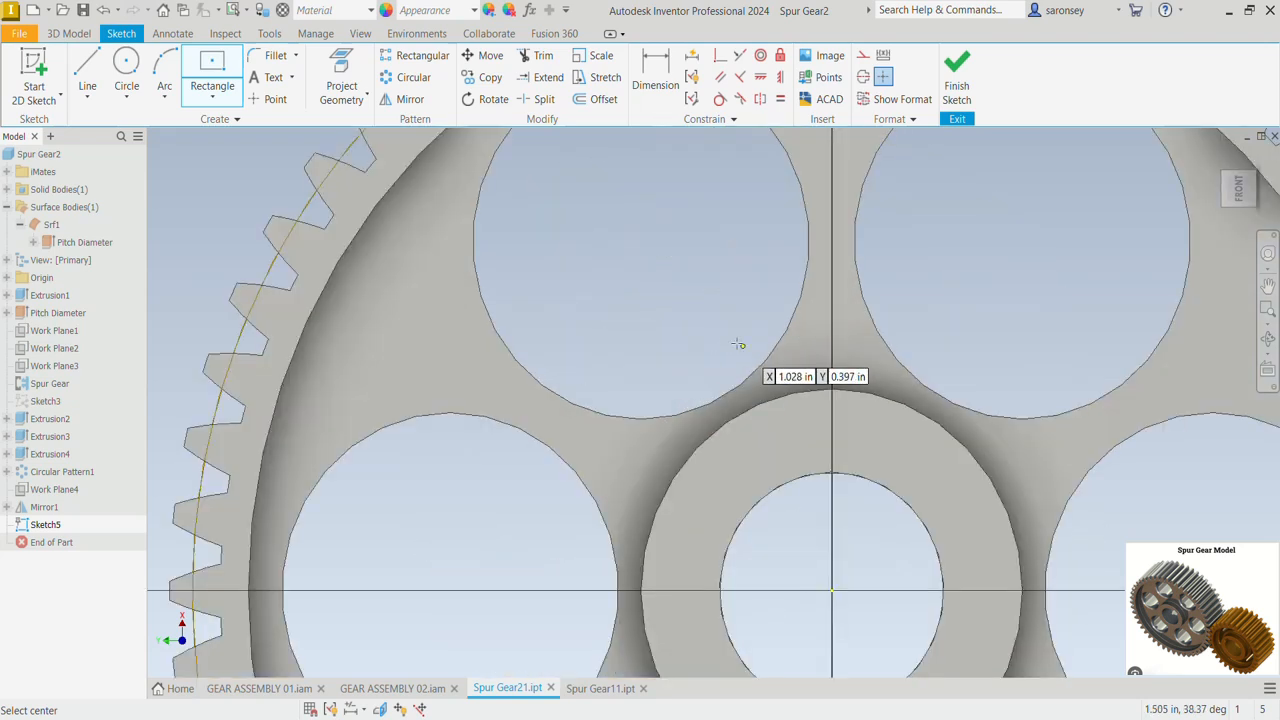
middle_click_drag(872, 475, 764, 353)
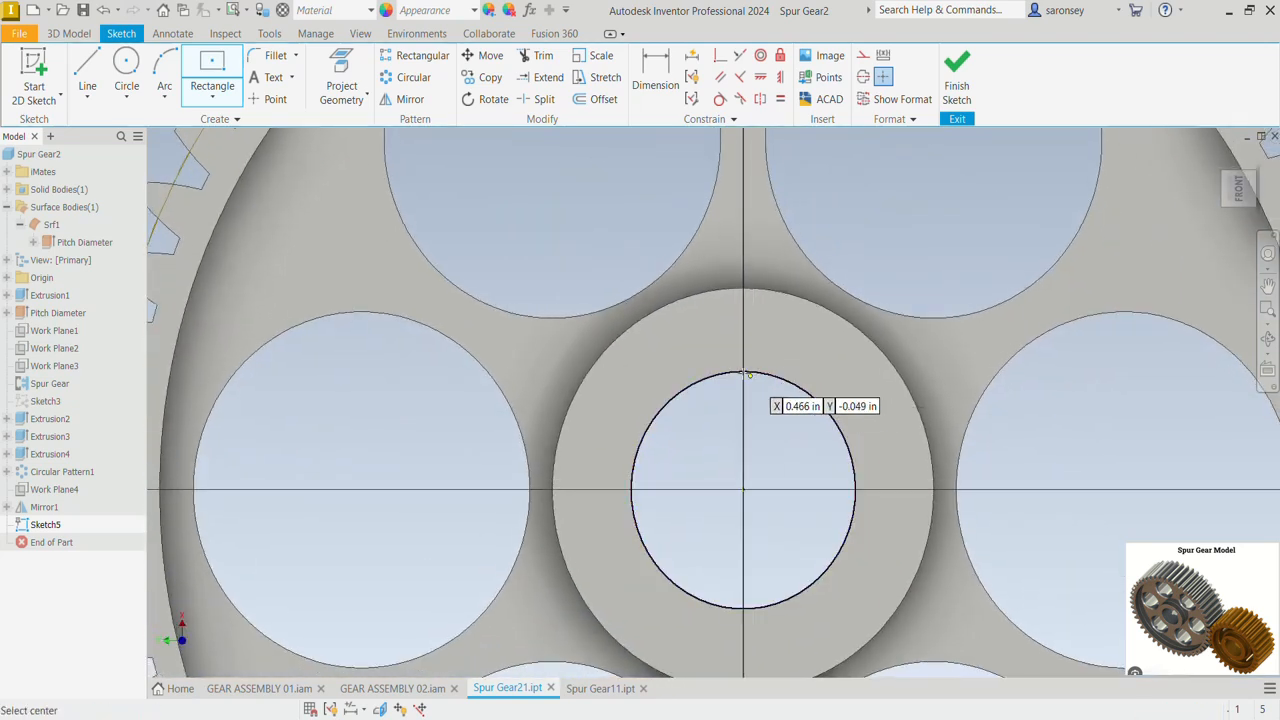
left_click(743, 372)
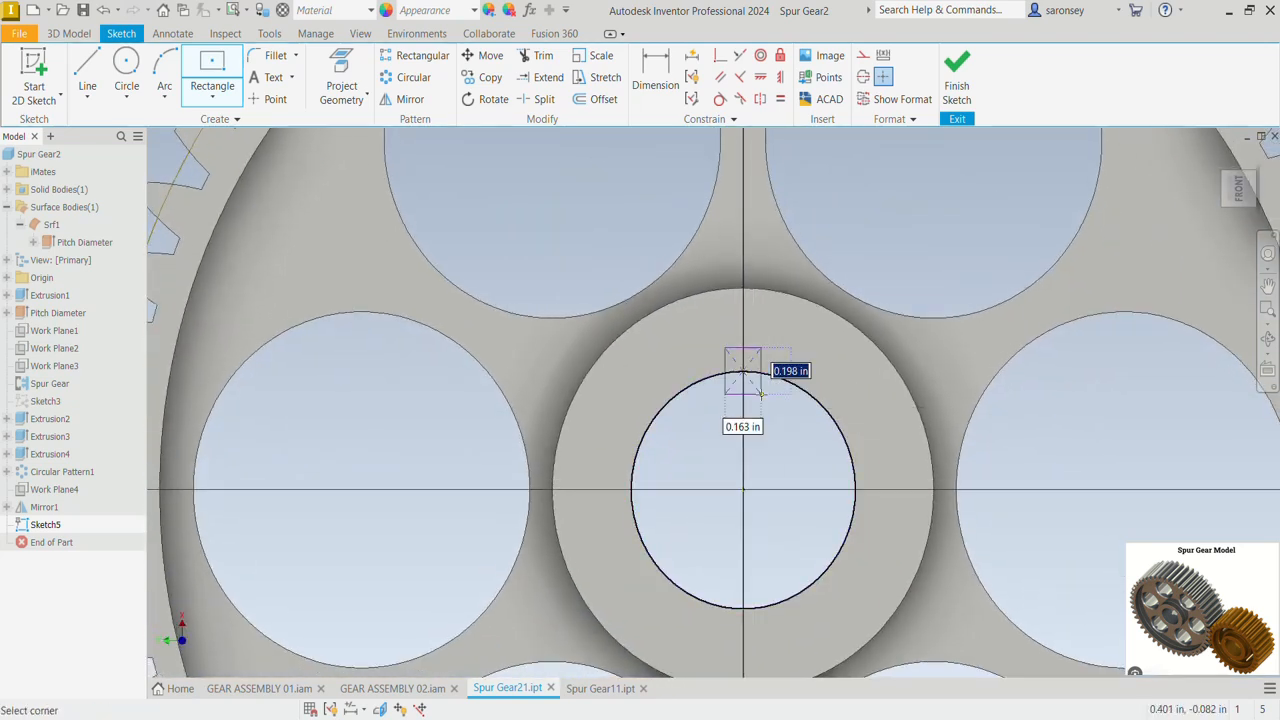
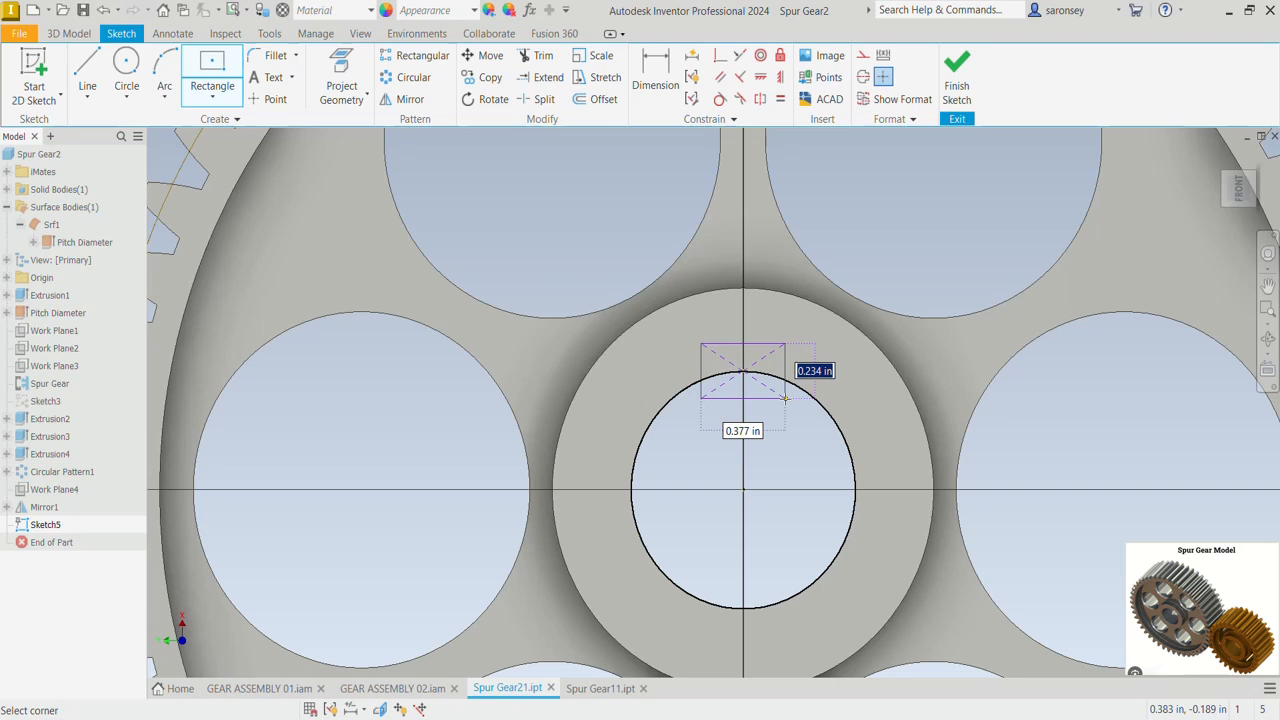
Step: Complete the keyway rectangle with a height of 0.2 in and a width of 0.3 in
type("0.2")
key("Tab")
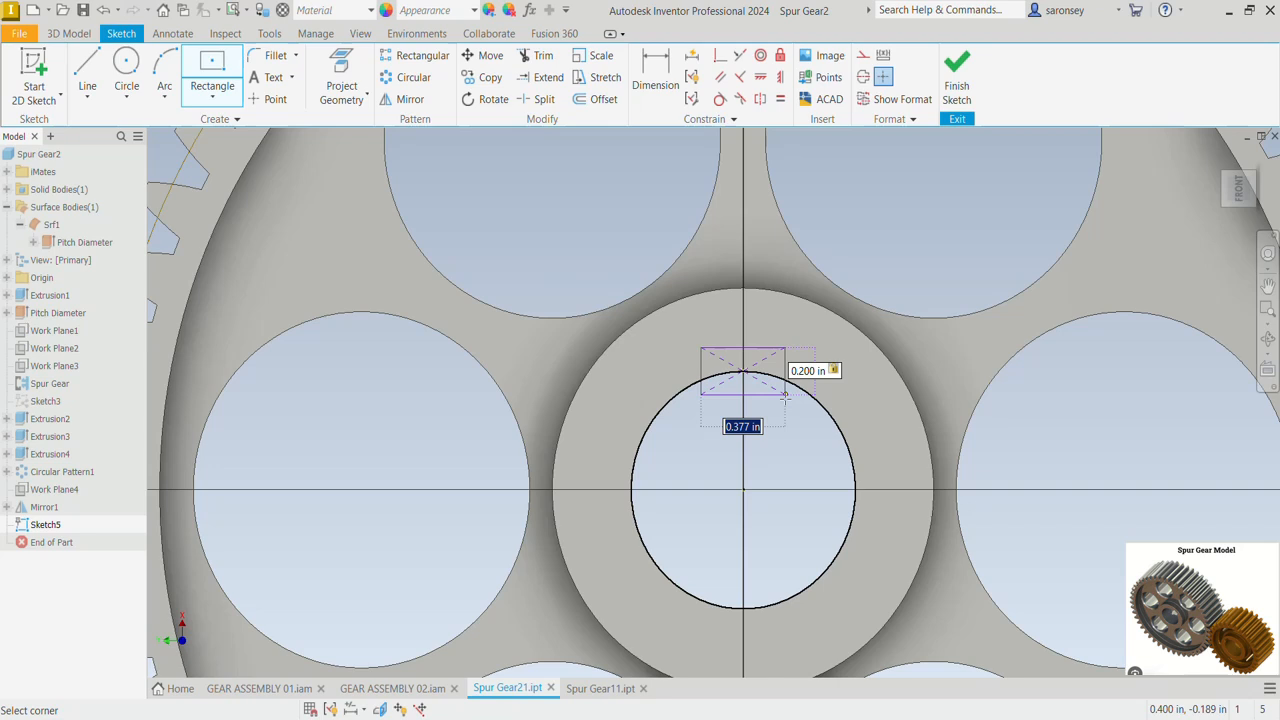
type("0")
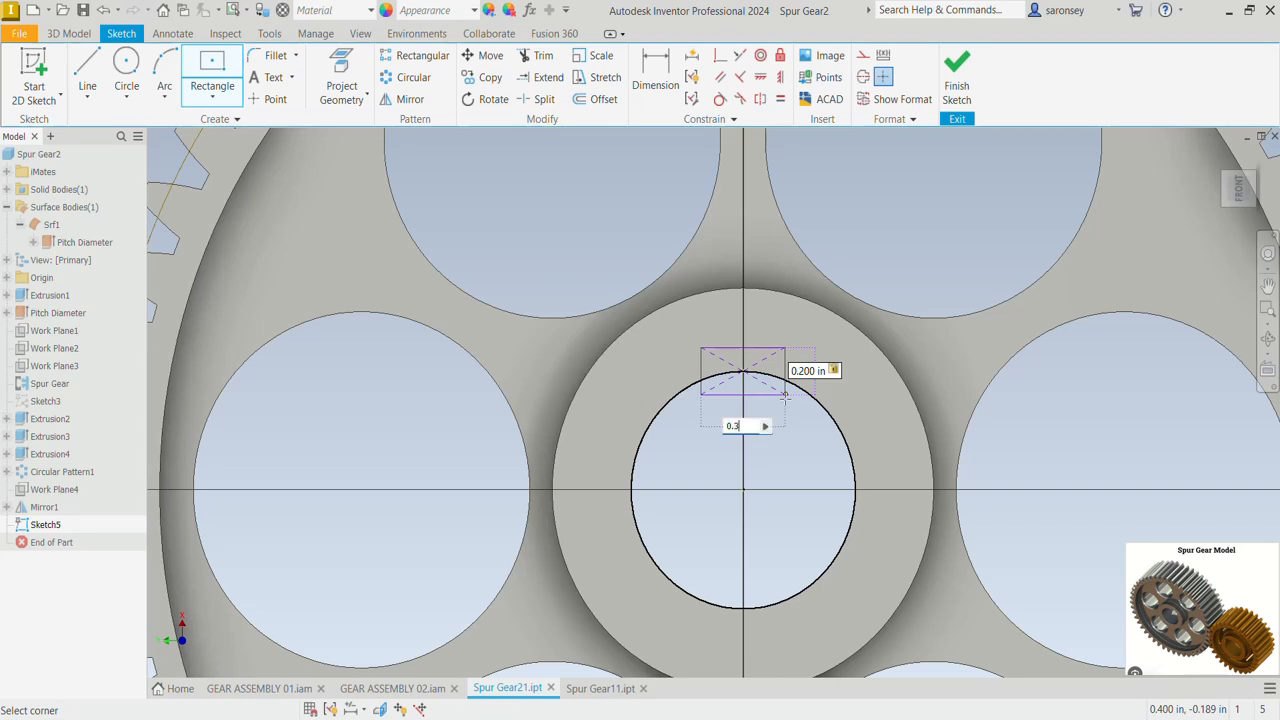
type(".3")
key("Return")
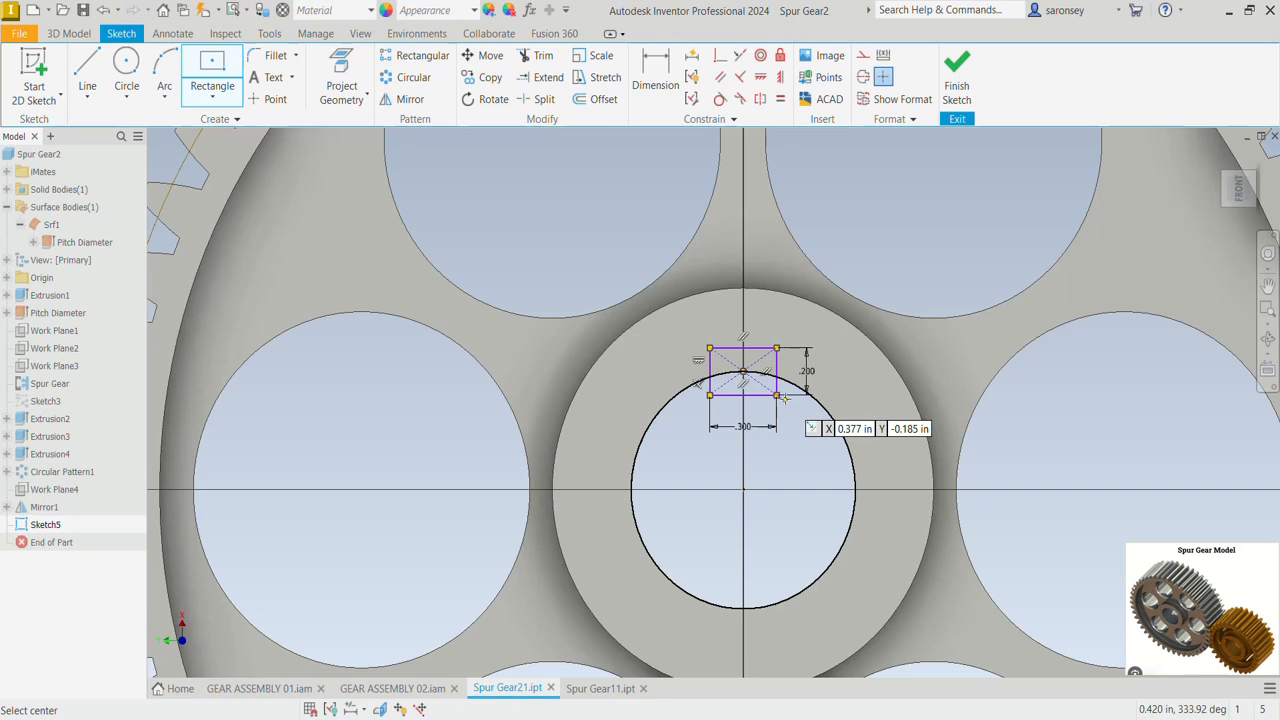
right_click(785, 450)
left_click(846, 449)
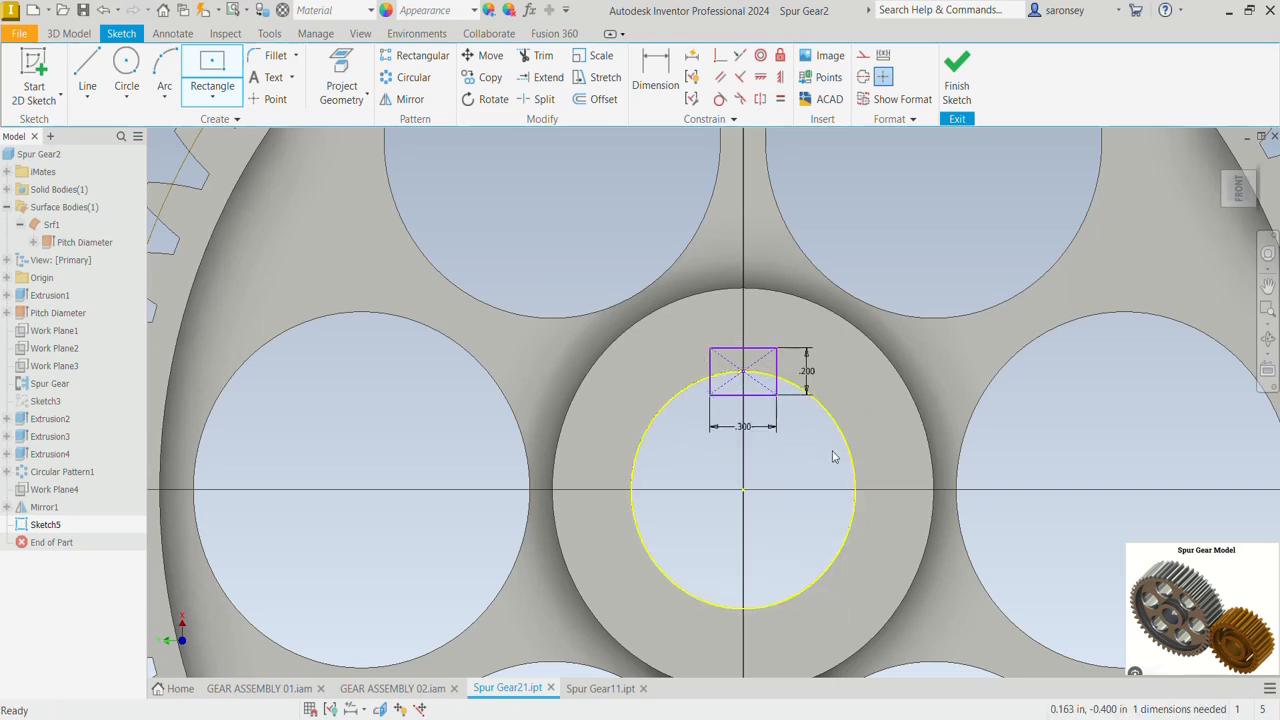
Step: Align the keyway rectangle's centre with the gear's centre using a Horizontal constraint and finish the sketch
left_click_drag(748, 374, 788, 382, "ctrl")
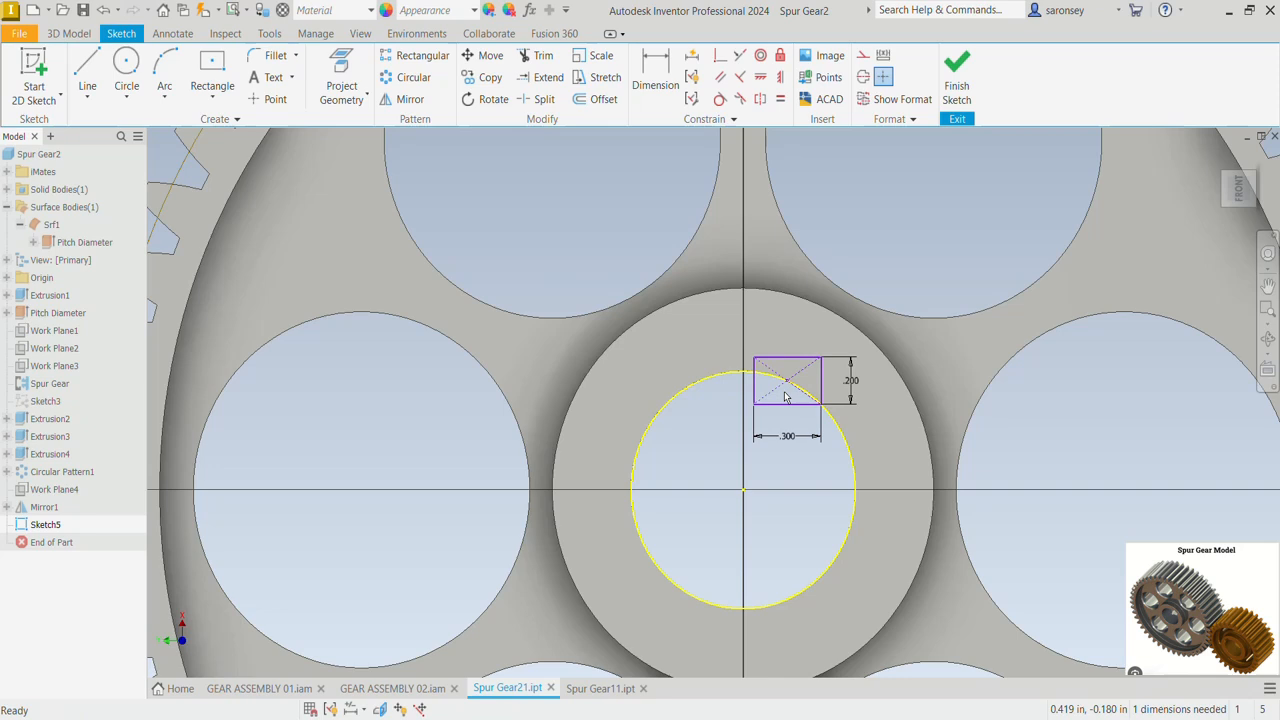
left_click(781, 78)
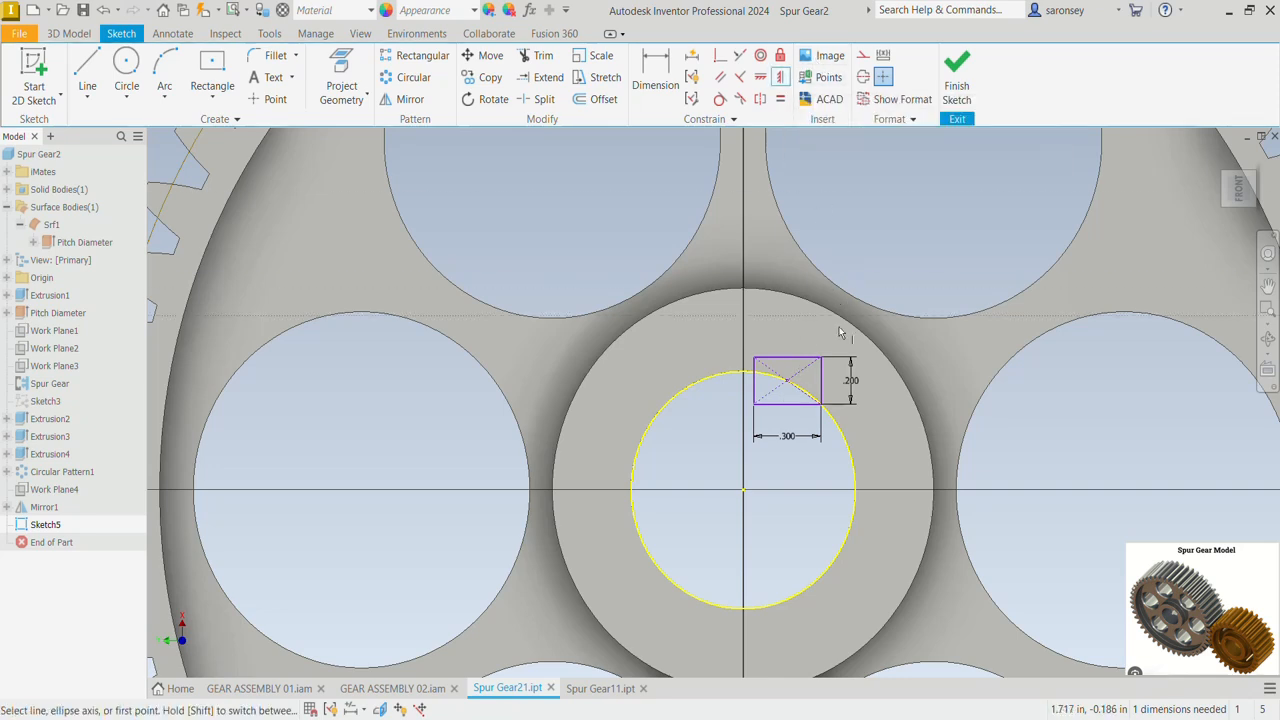
left_click(760, 77)
left_click(788, 381)
left_click(745, 499)
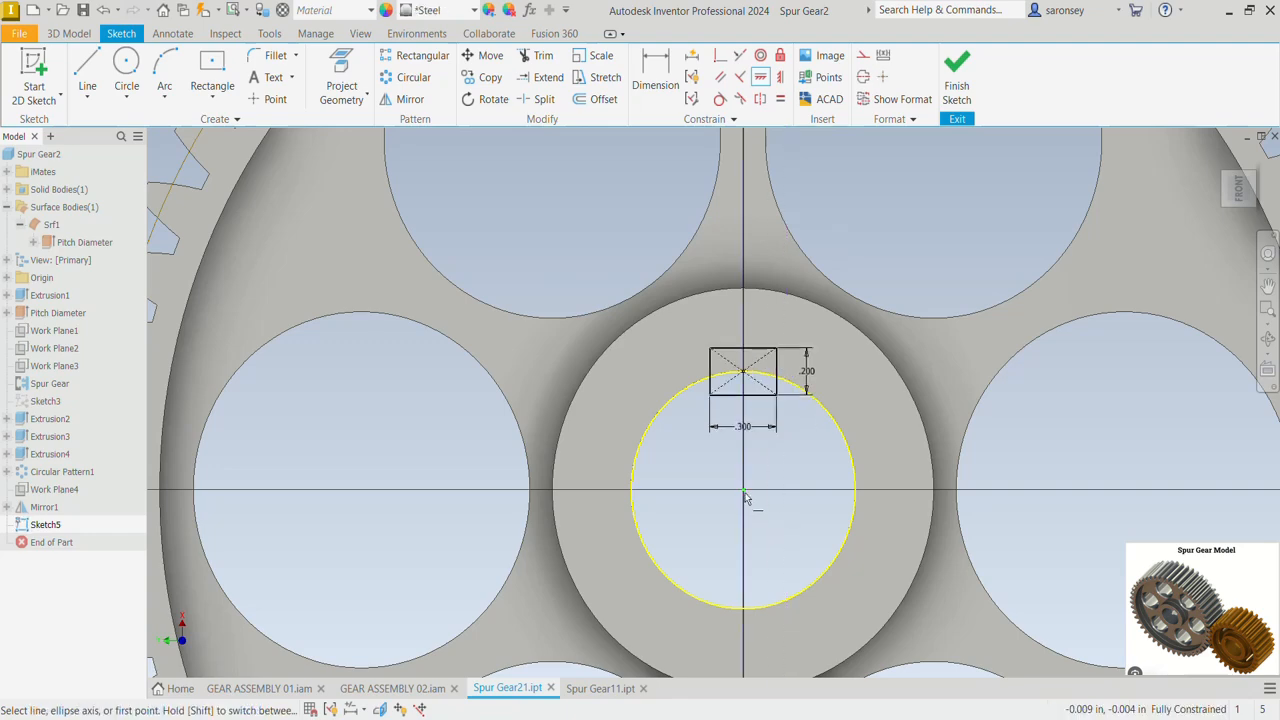
left_click(966, 88)
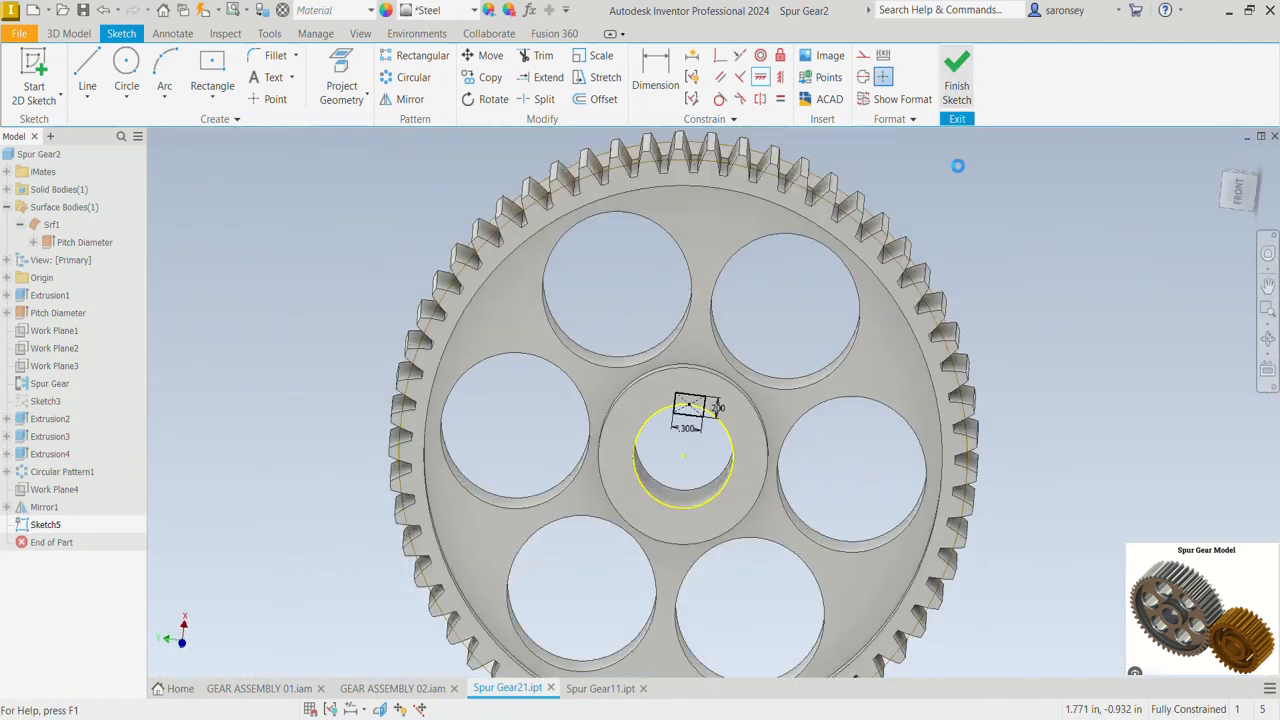
Step: Extrude both regions of the keyway rectangle as a Through All cut through the large gear's hub
key("e")
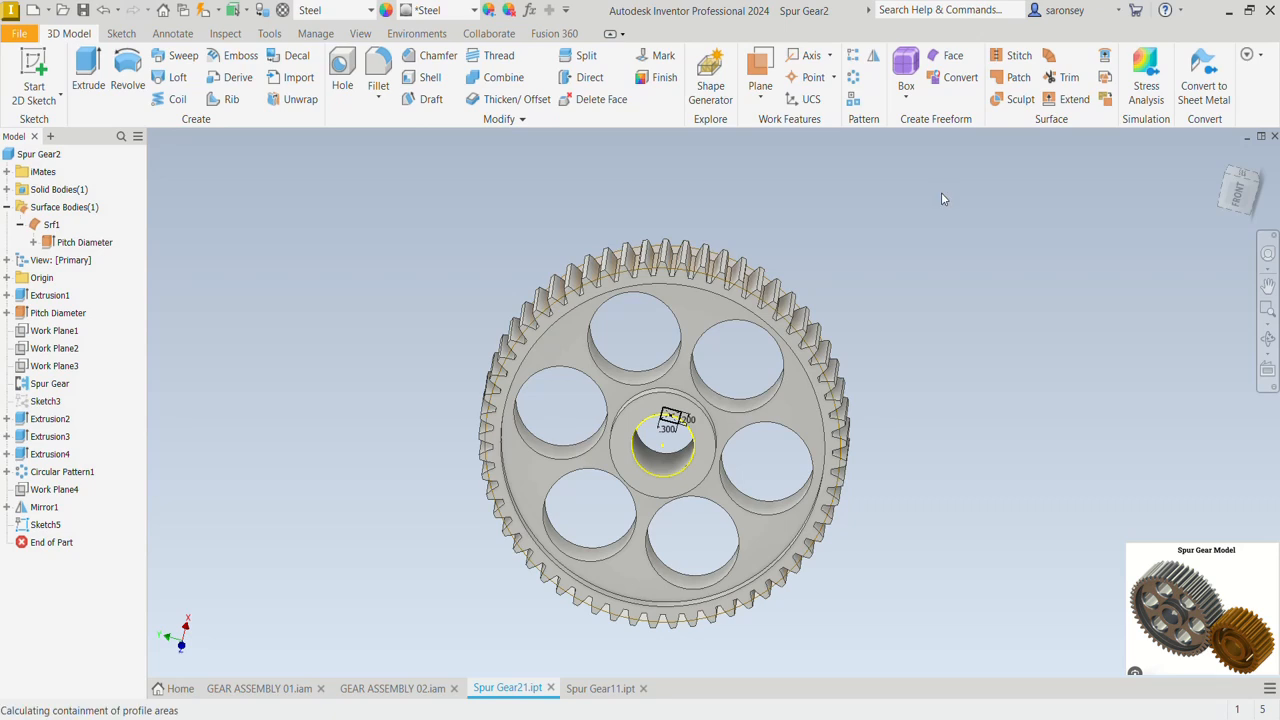
scroll(672, 420, "up", 5)
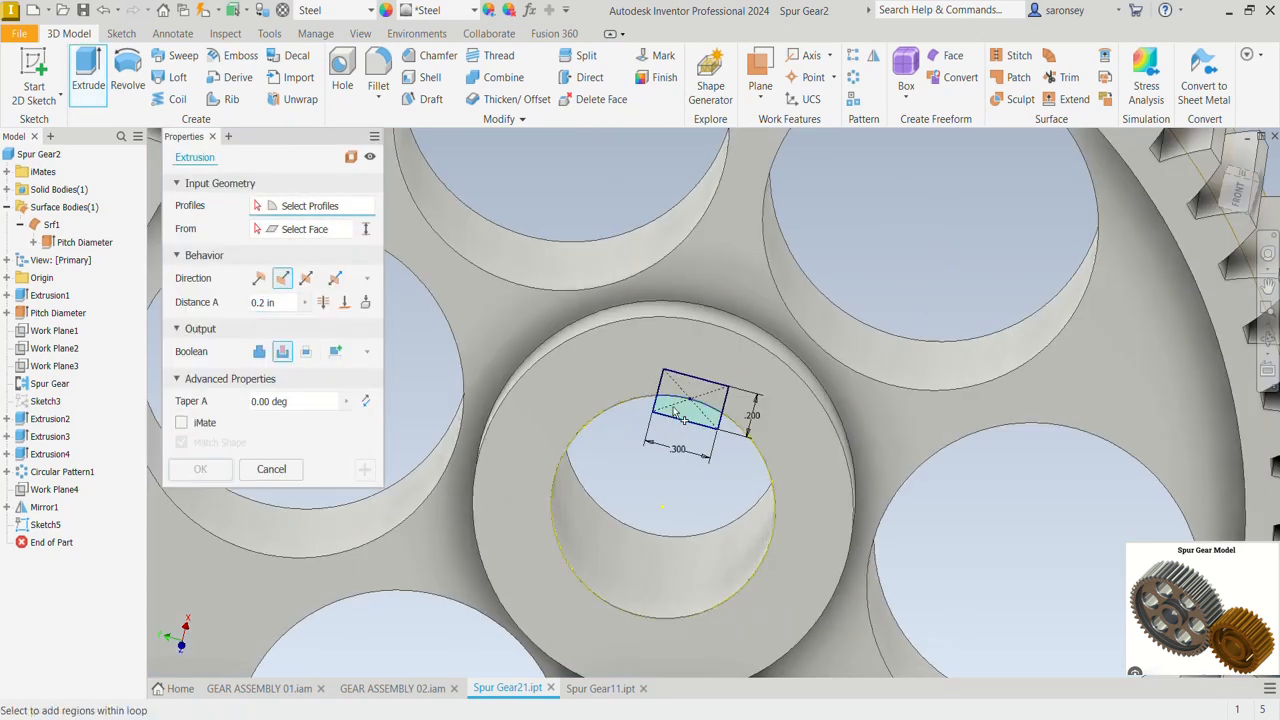
left_click(690, 397)
left_click(690, 397)
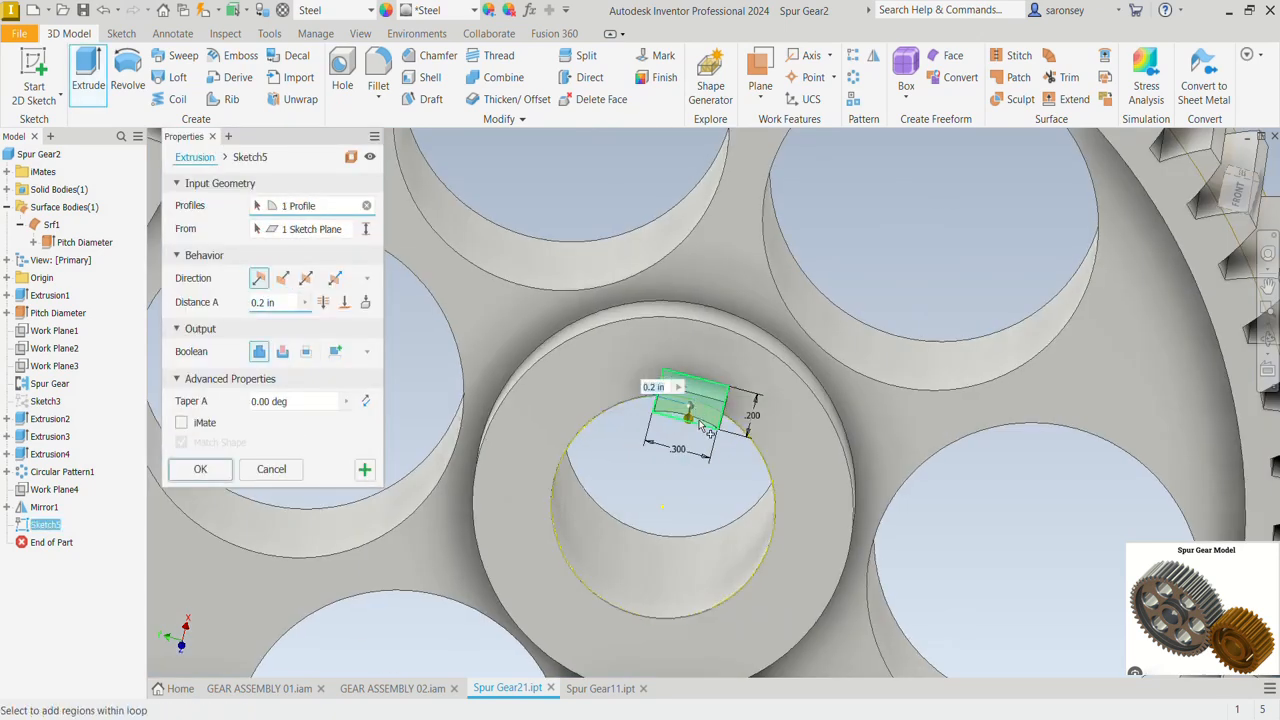
left_click(707, 432)
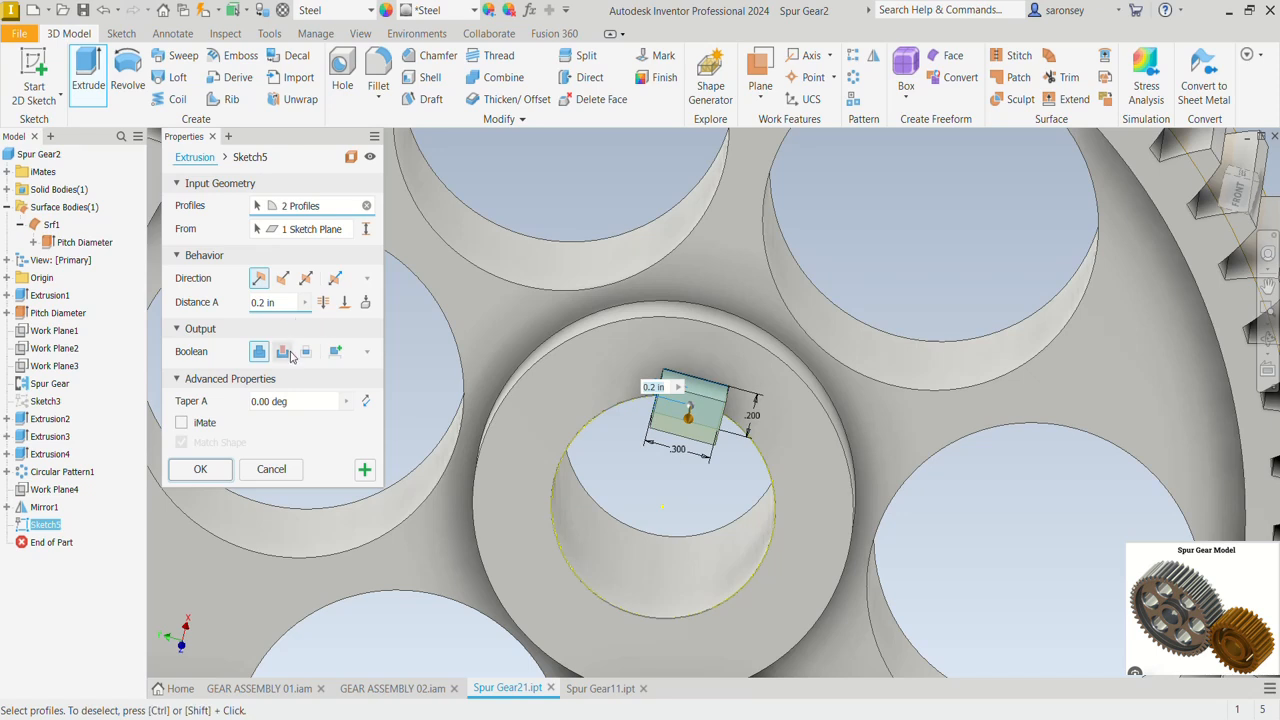
left_click(285, 358)
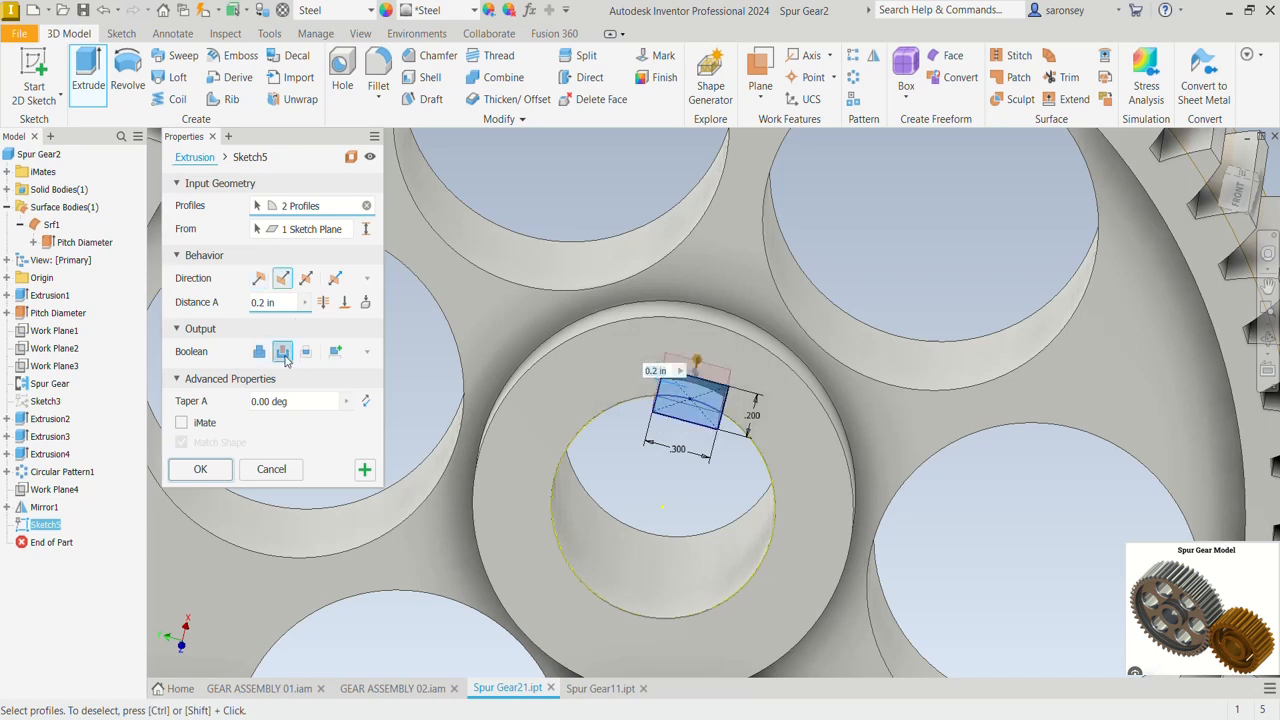
left_click(327, 305)
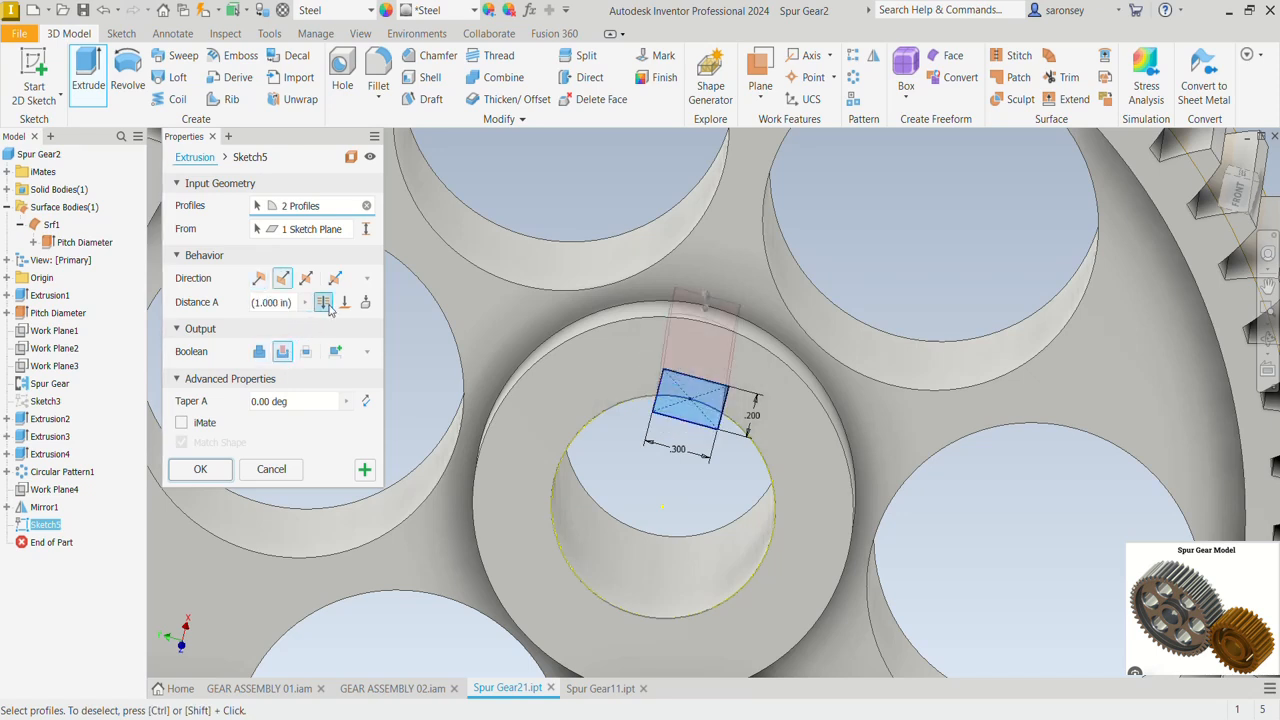
left_click(200, 469)
scroll(718, 433, "up", 5)
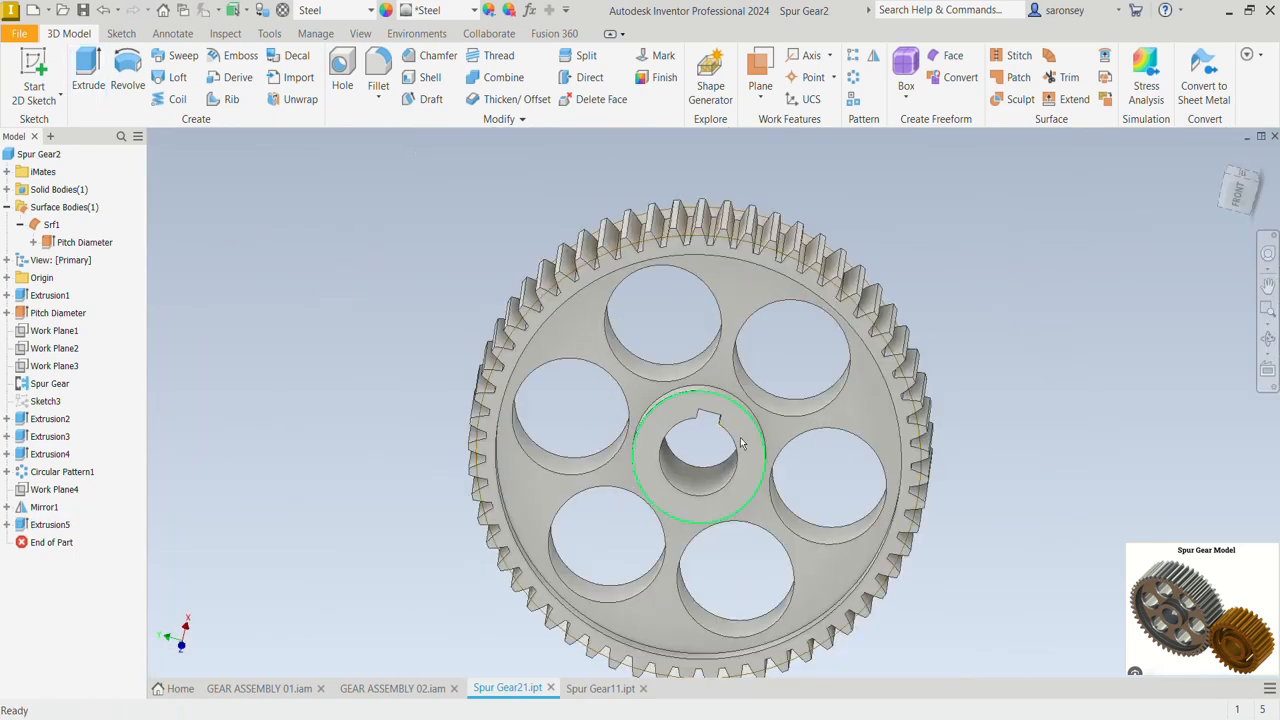
middle_click_drag(1000, 492, 974, 428, "shift")
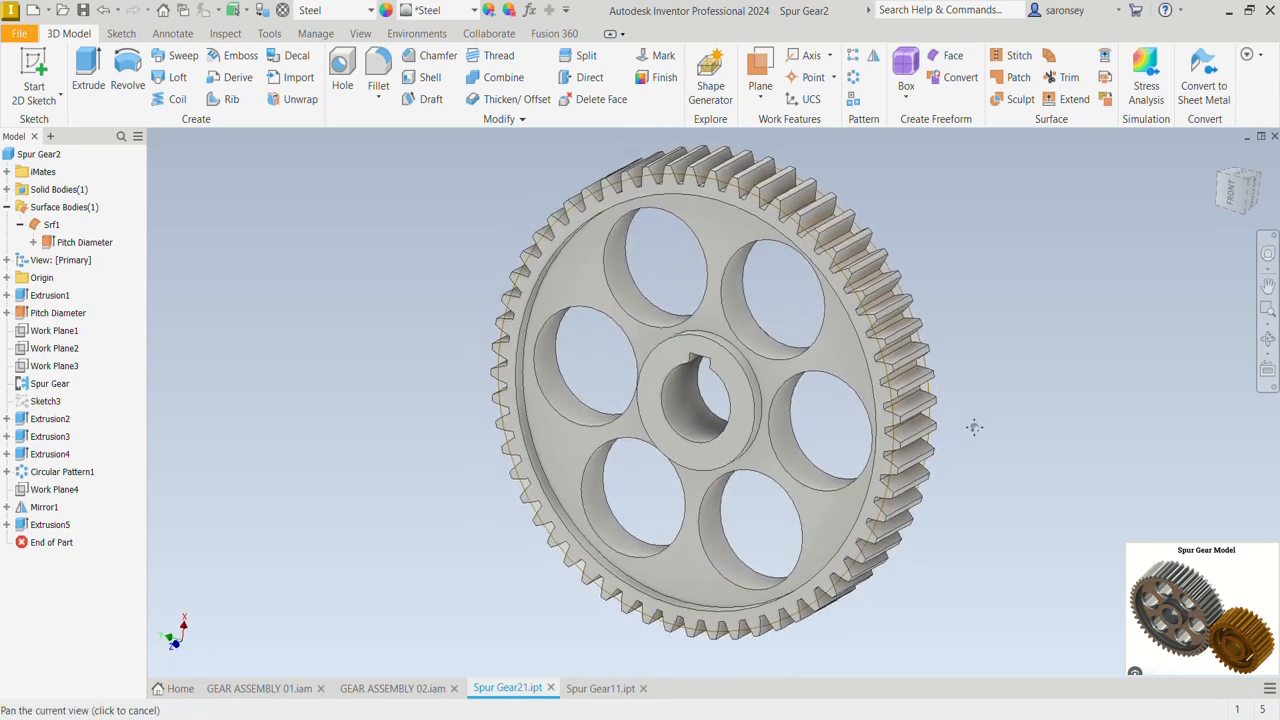
Step: Look over both gears in GEAR ASSEMBLY 02 and start a sketch on the small gear's front face in Spur Gear11.ipt
left_click(380, 690)
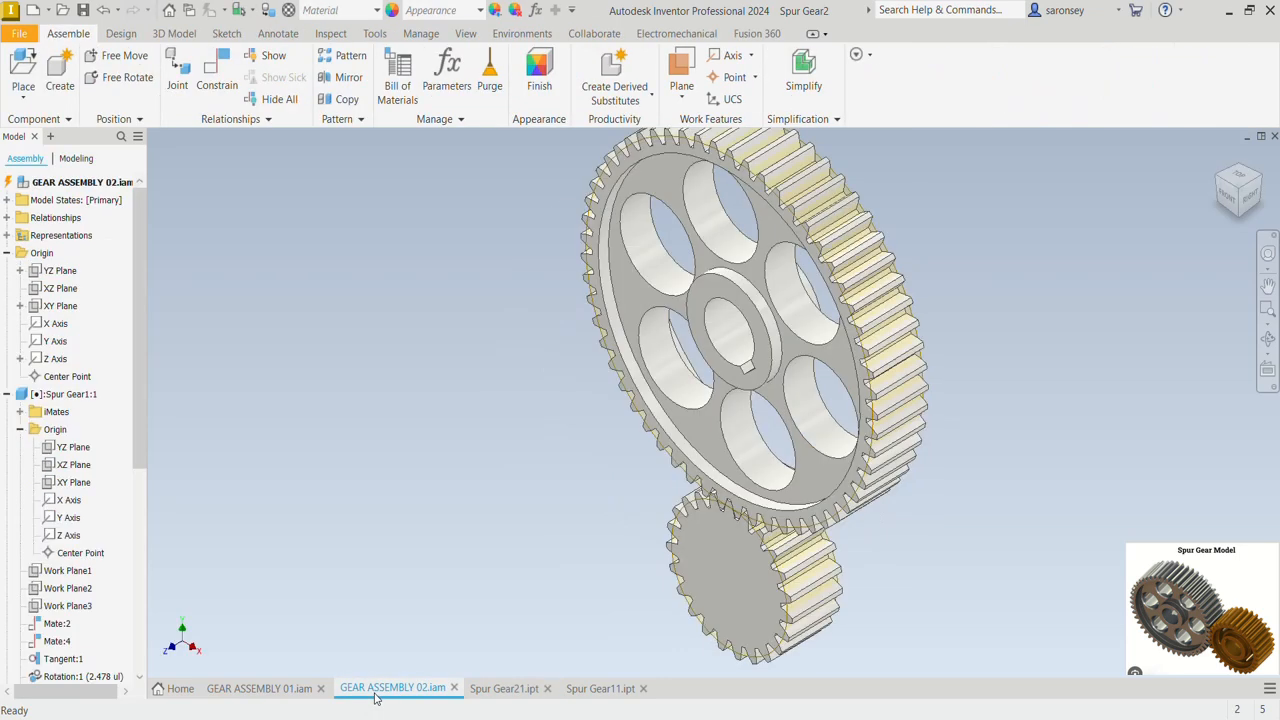
middle_click_drag(945, 576, 977, 563, "shift")
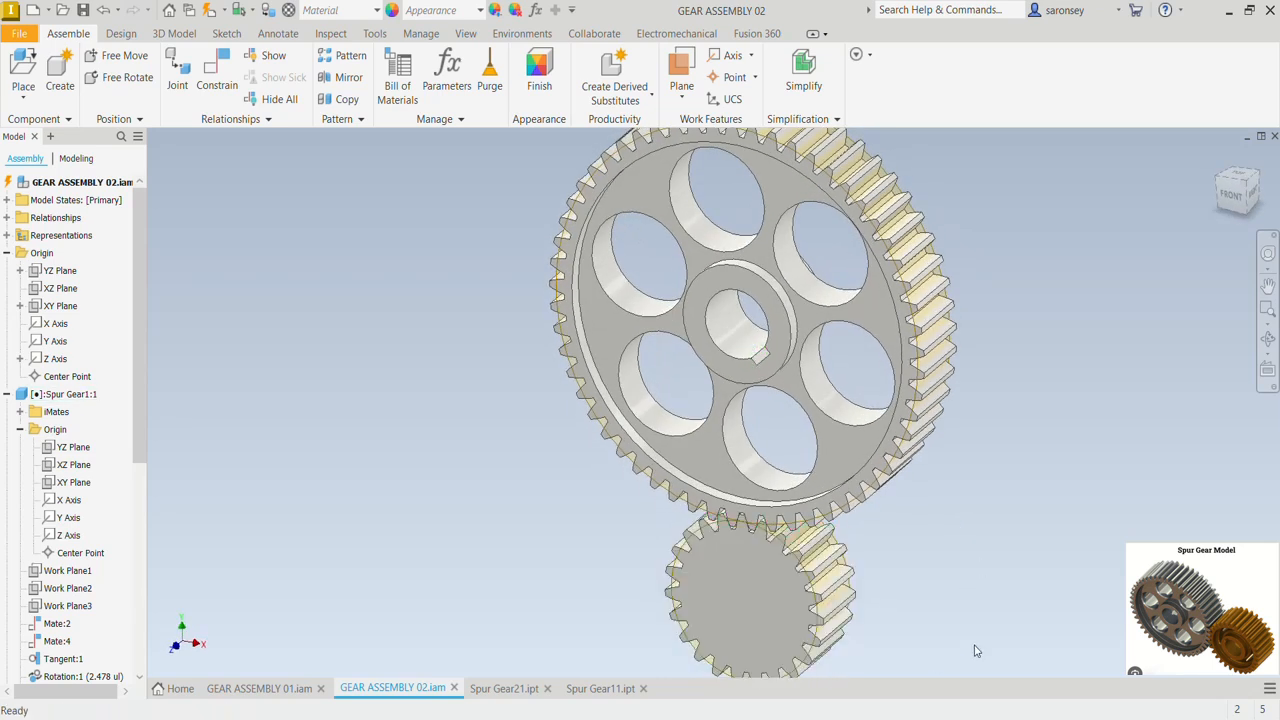
scroll(963, 540, "down", 3)
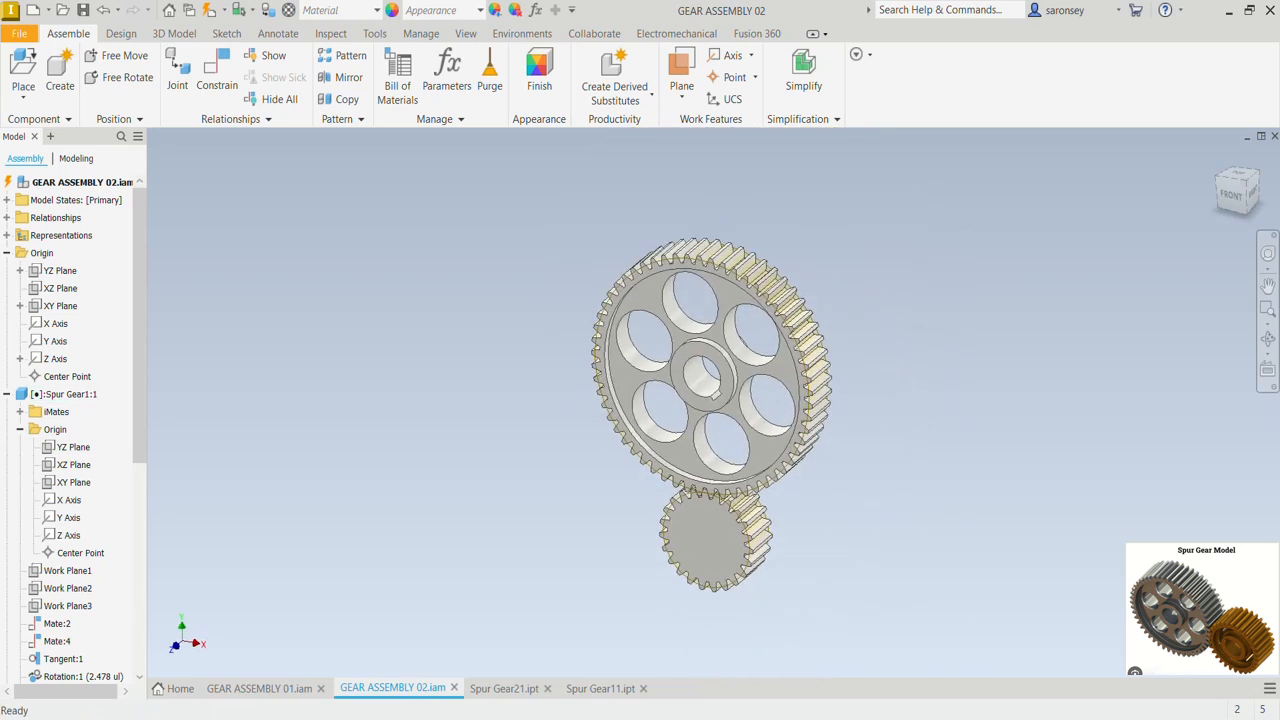
left_click(600, 688)
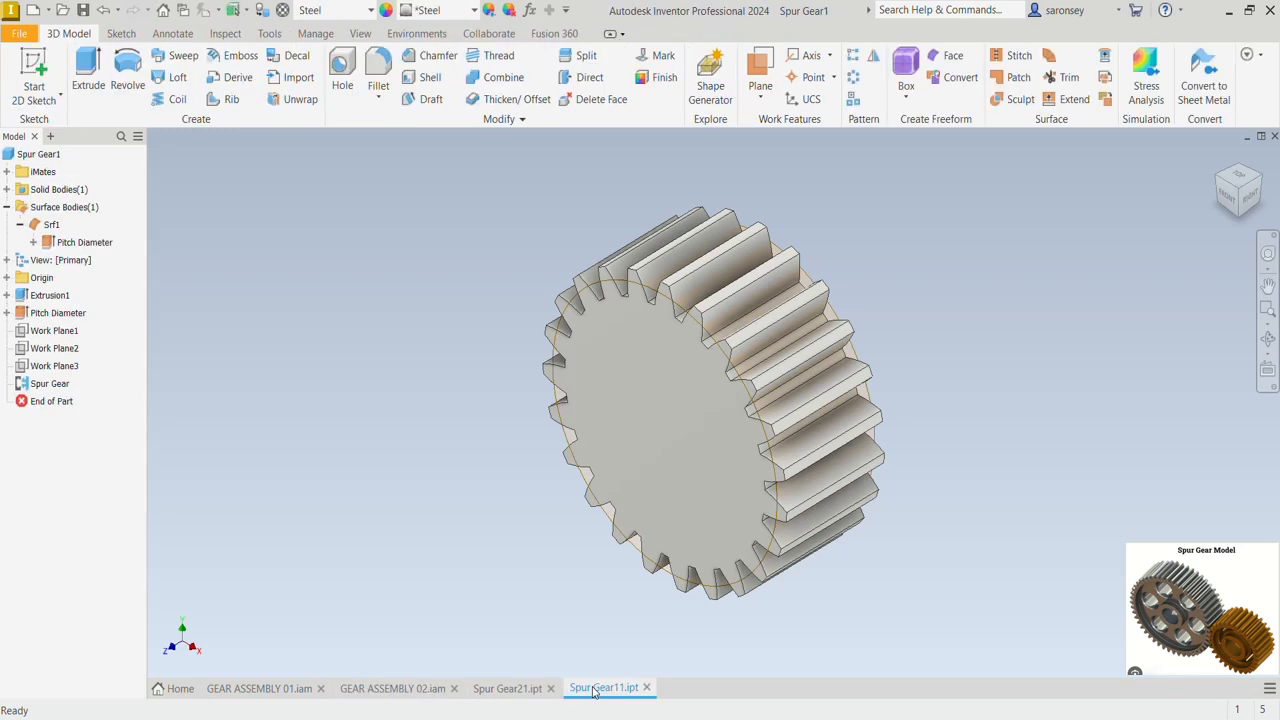
left_click(699, 436)
left_click(803, 423)
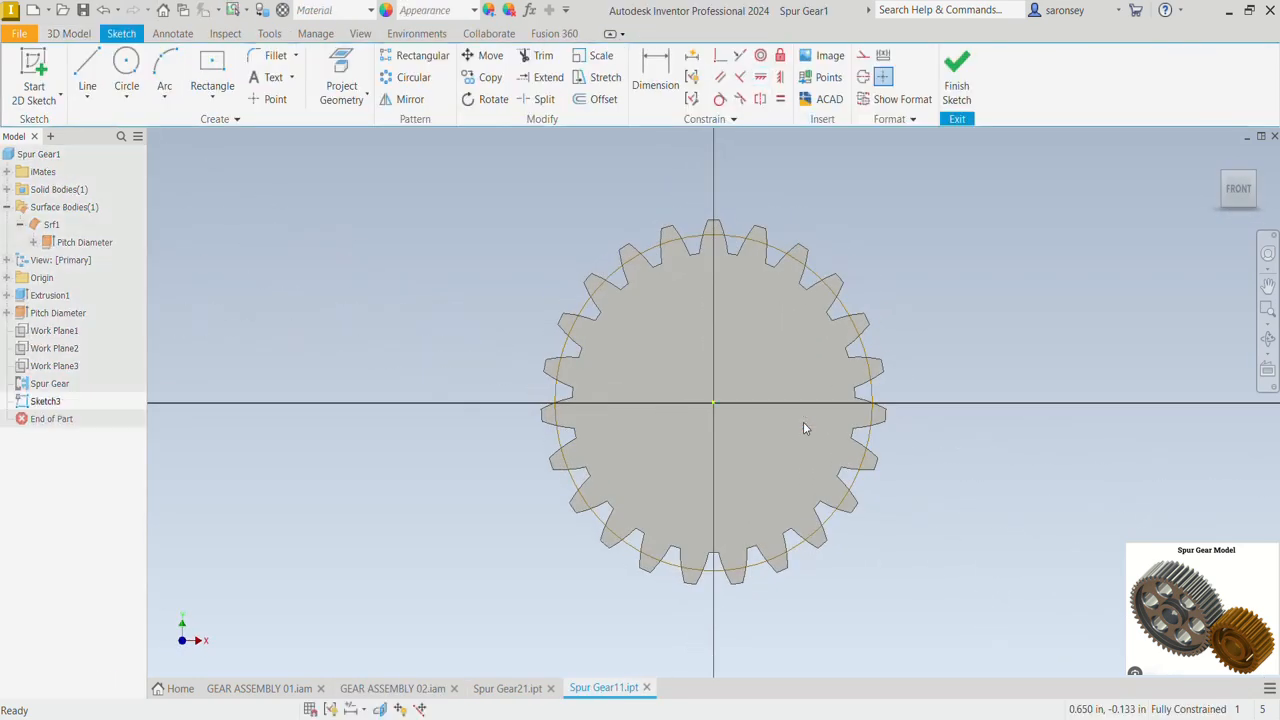
Step: Sketch two concentric circles of 0.5 in and 1.8 in diameter at the small gear's centre and finish the sketch
left_click(127, 68)
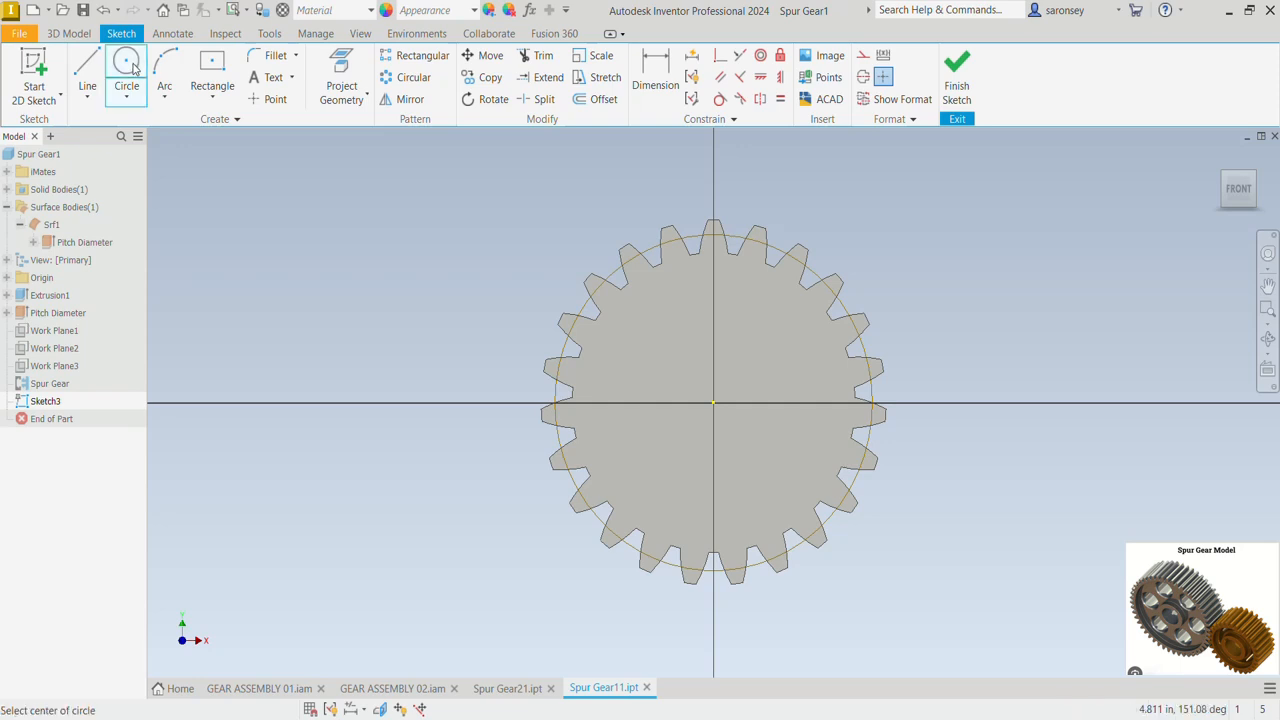
left_click(713, 403)
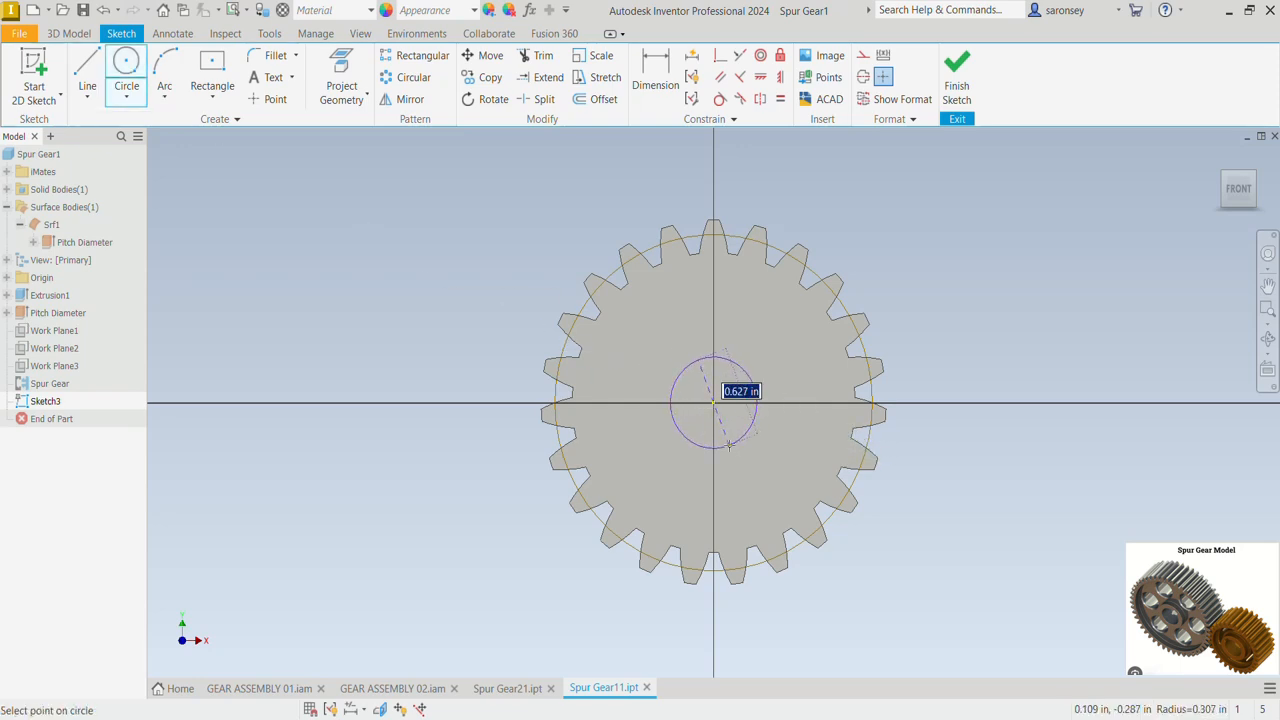
type("0")
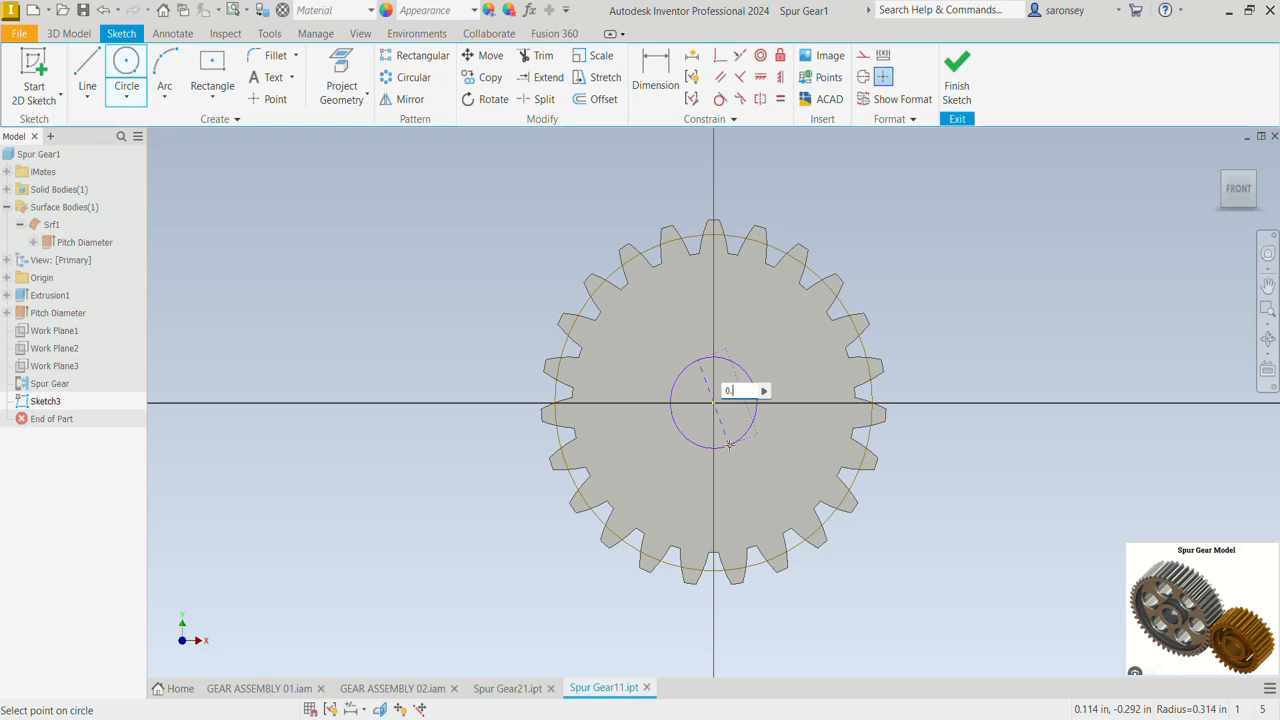
type(".5")
key("Return")
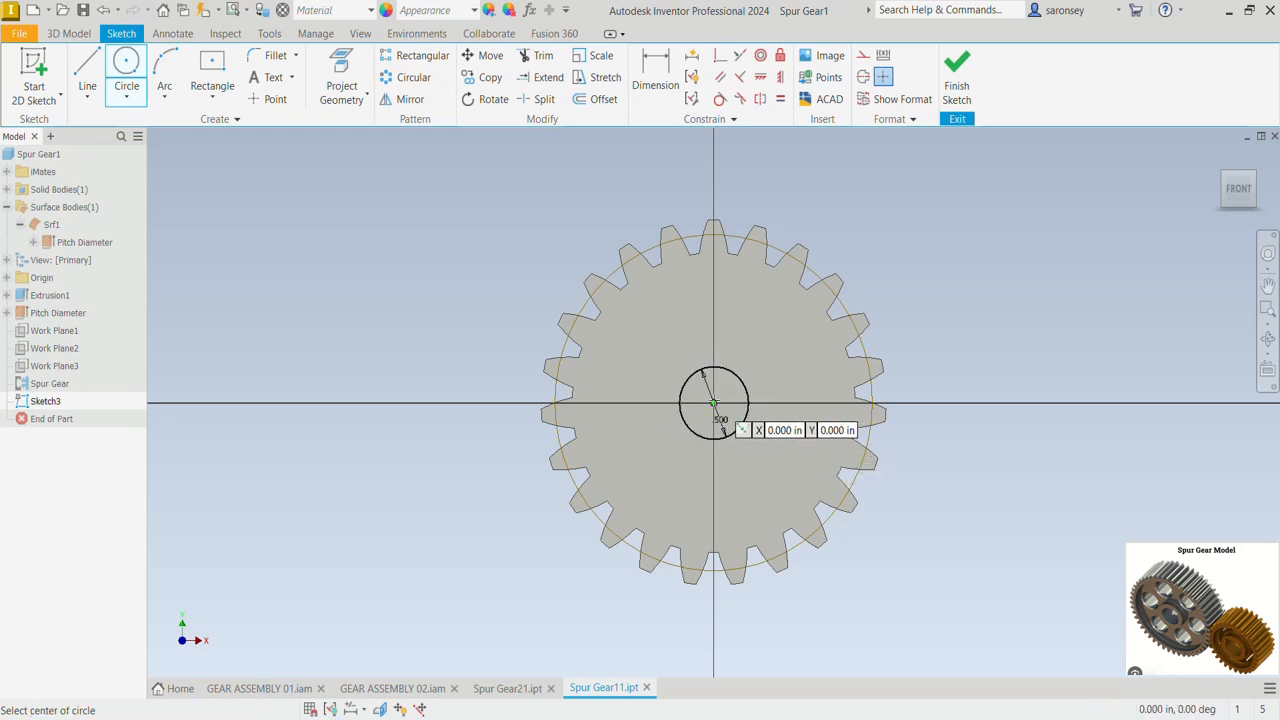
left_click(713, 404)
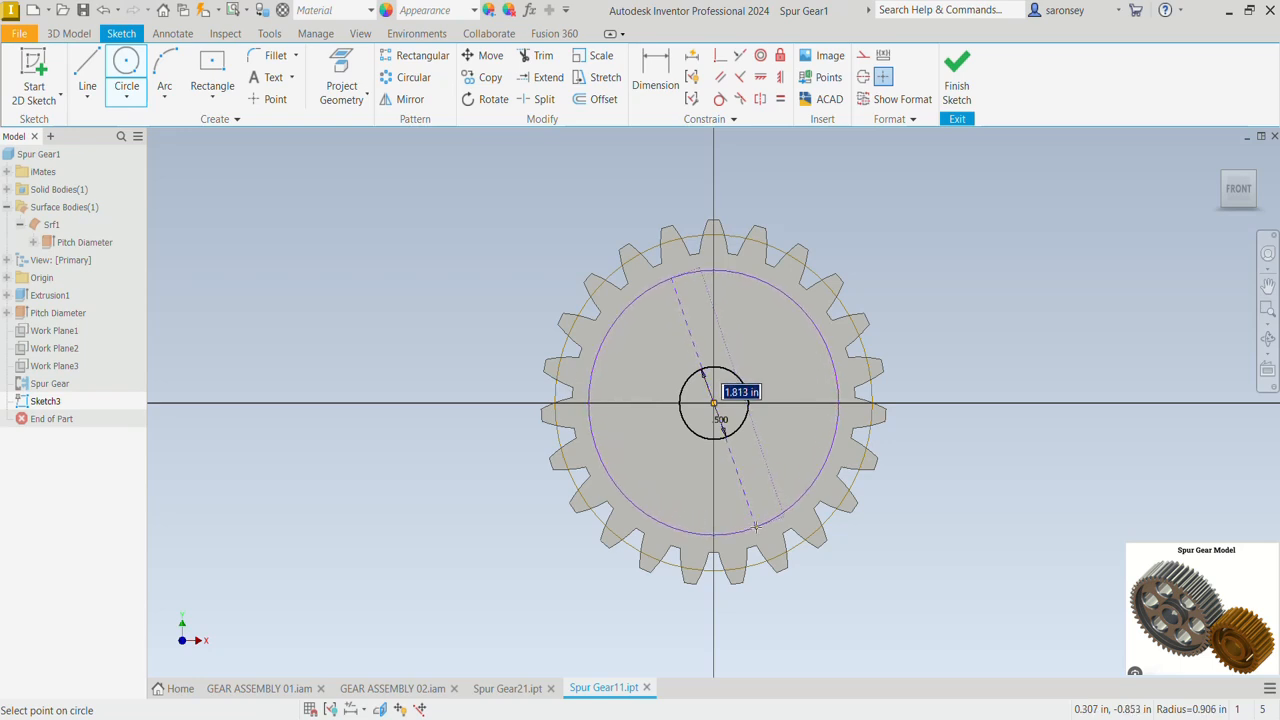
type("1")
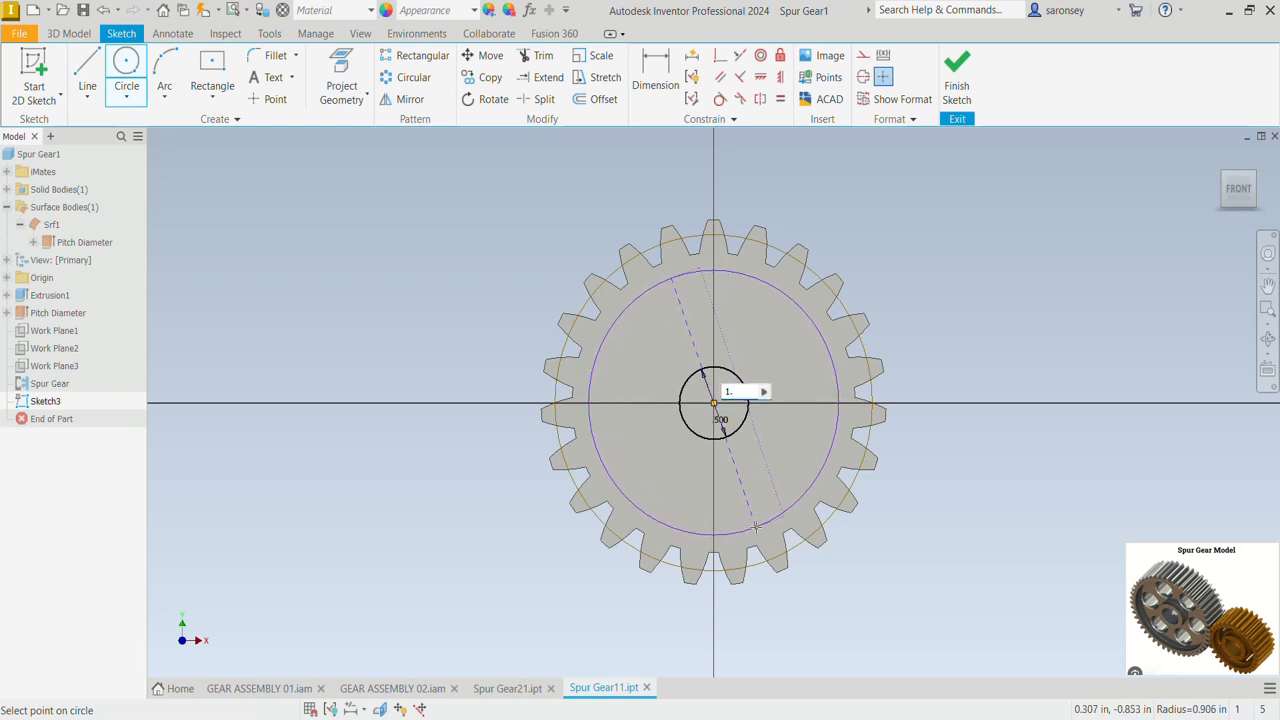
type(".8")
key("Return")
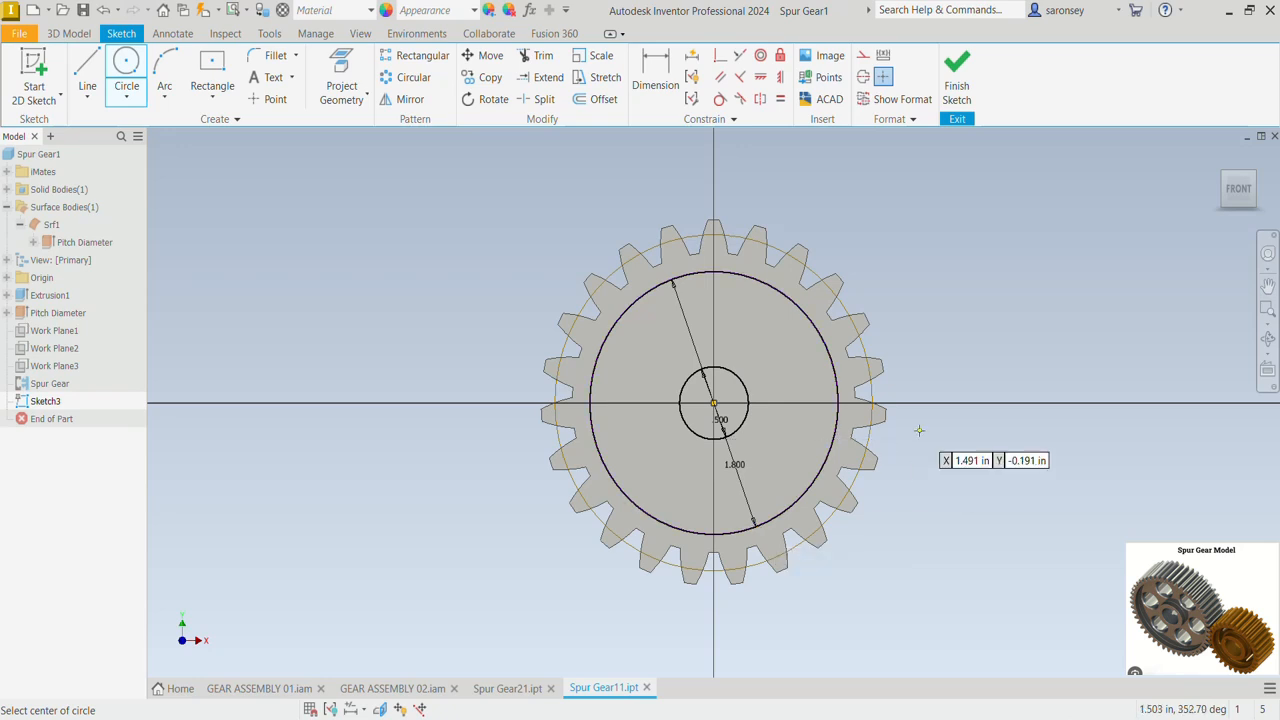
left_click(956, 90)
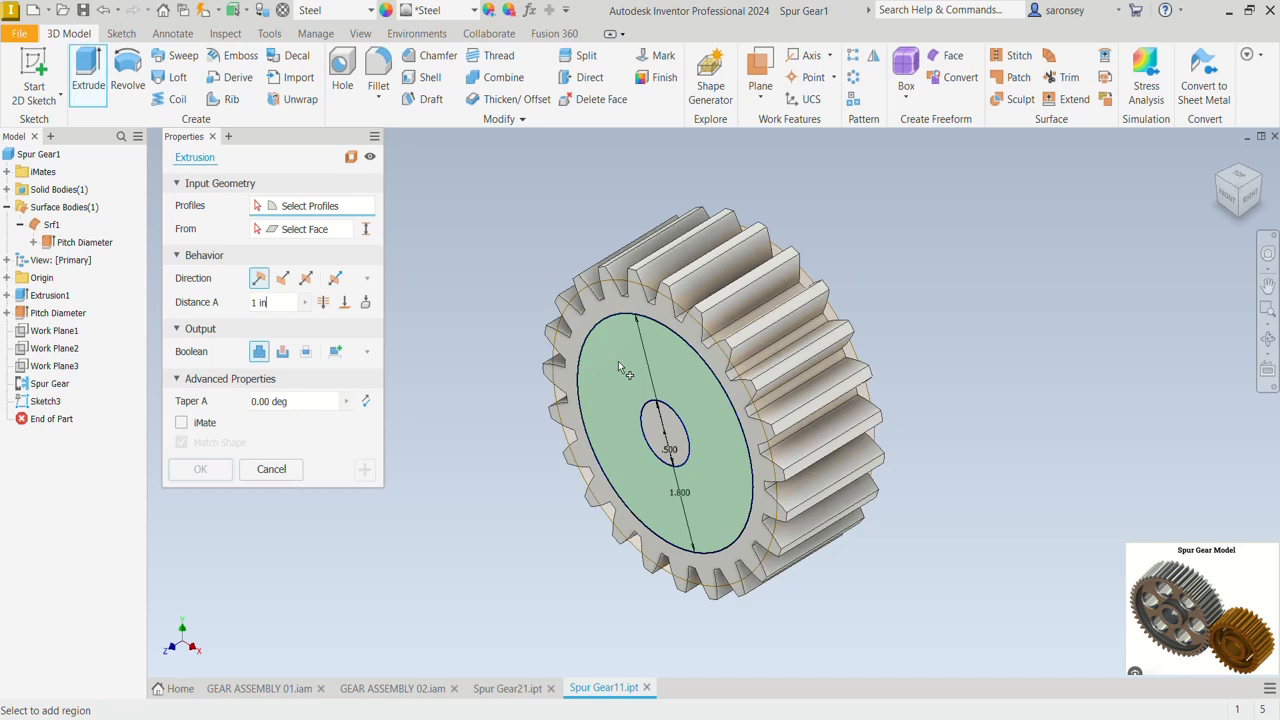
Step: Extrude the ring between the two circles as a 0.2 in deep cut into the small gear's front face
left_click(620, 368)
left_click(282, 351)
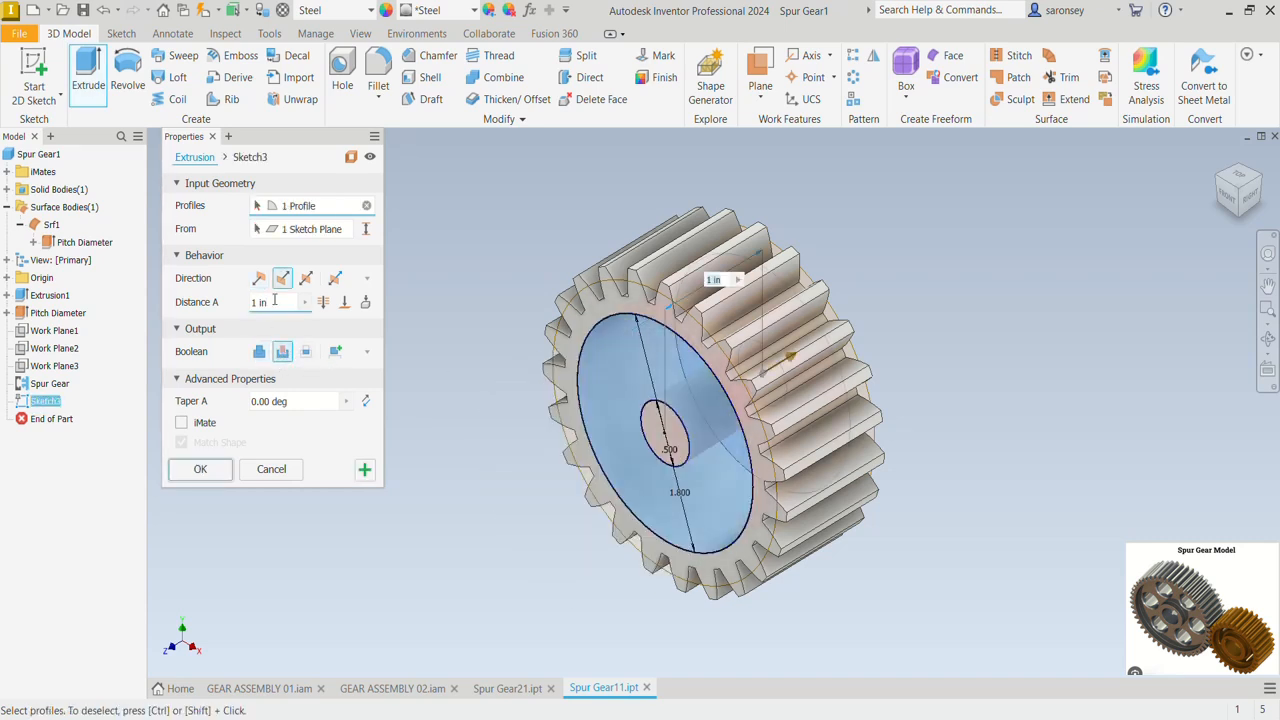
type("0")
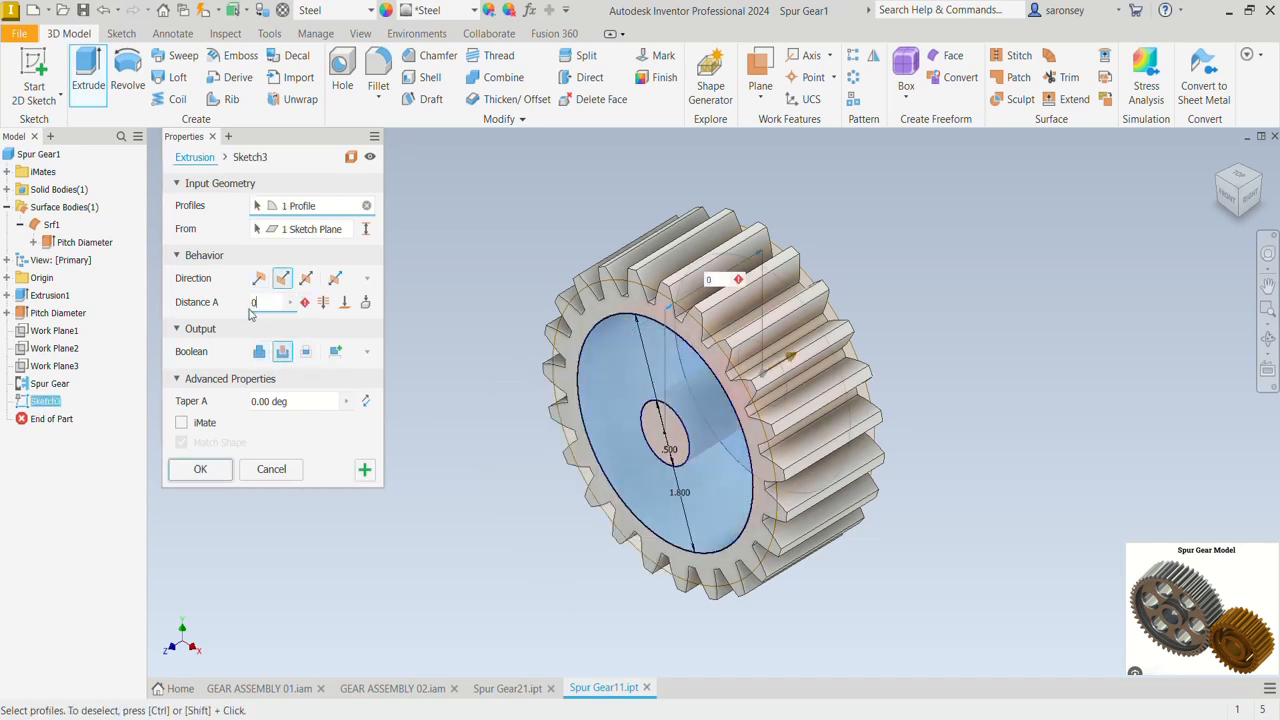
type(".2")
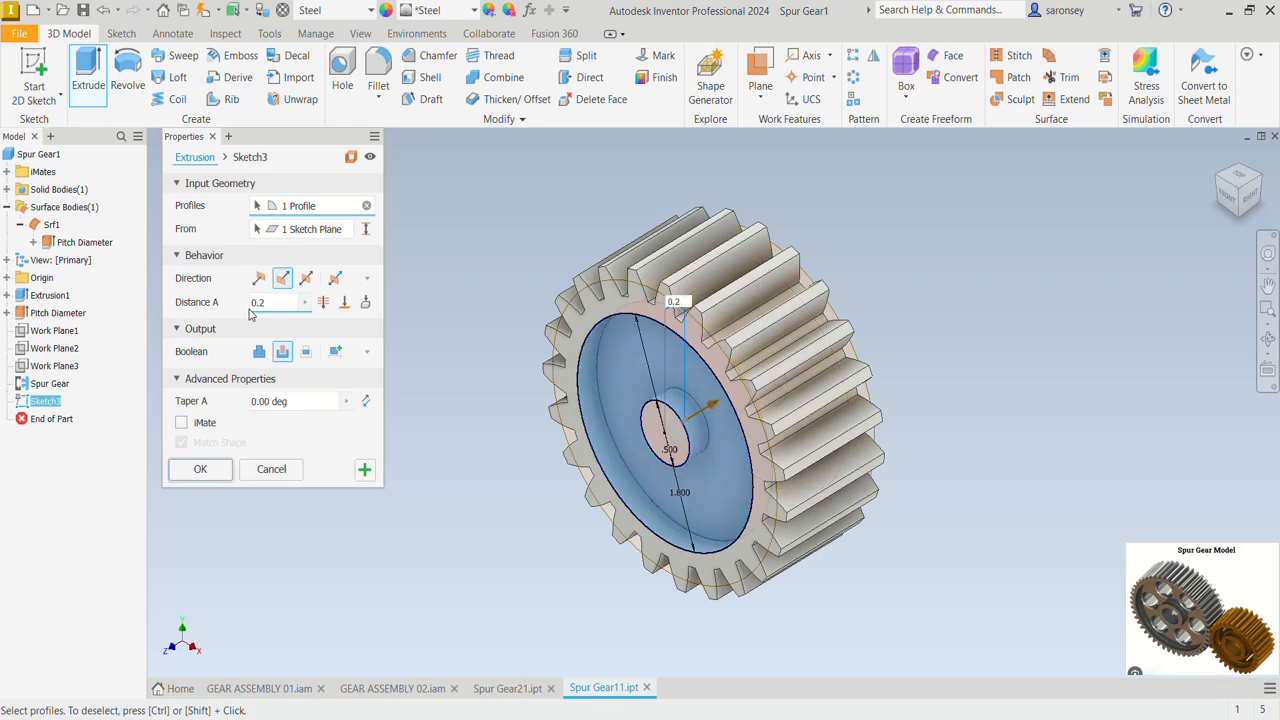
key("Return")
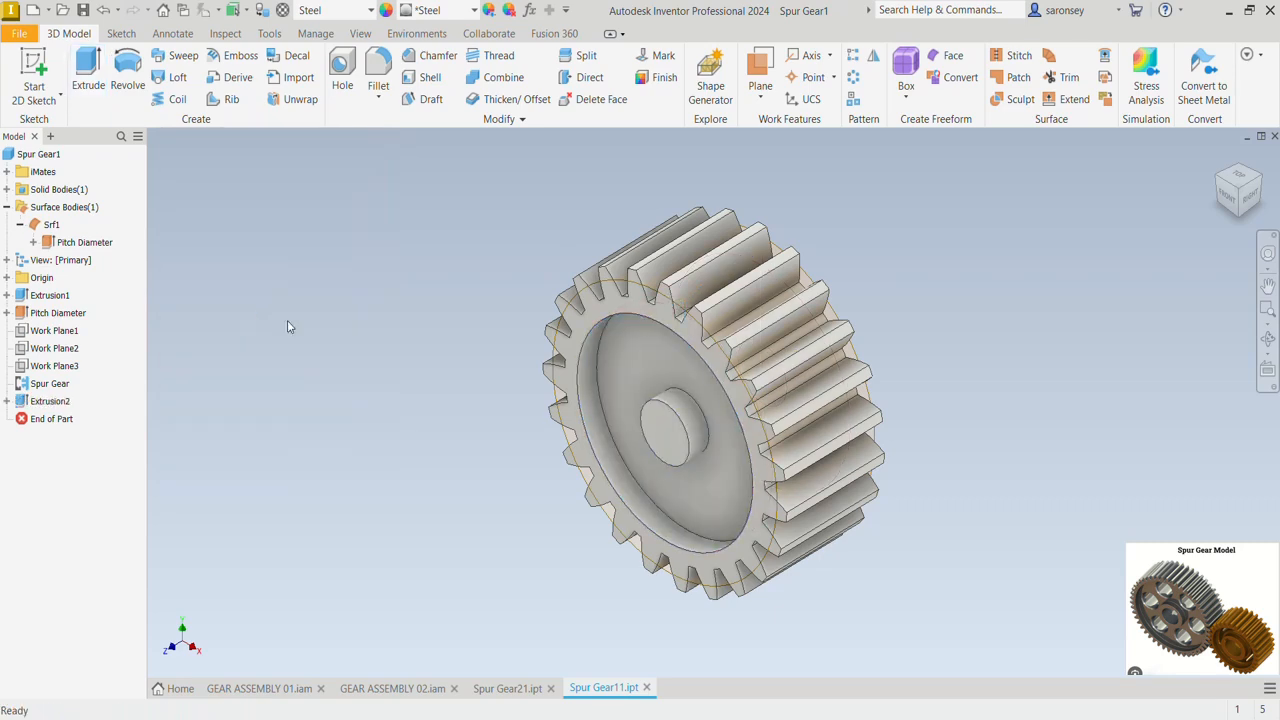
Step: Sketch a 0.45 in diameter circle centred on the small gear's hub face and finish the sketch
left_click(682, 439)
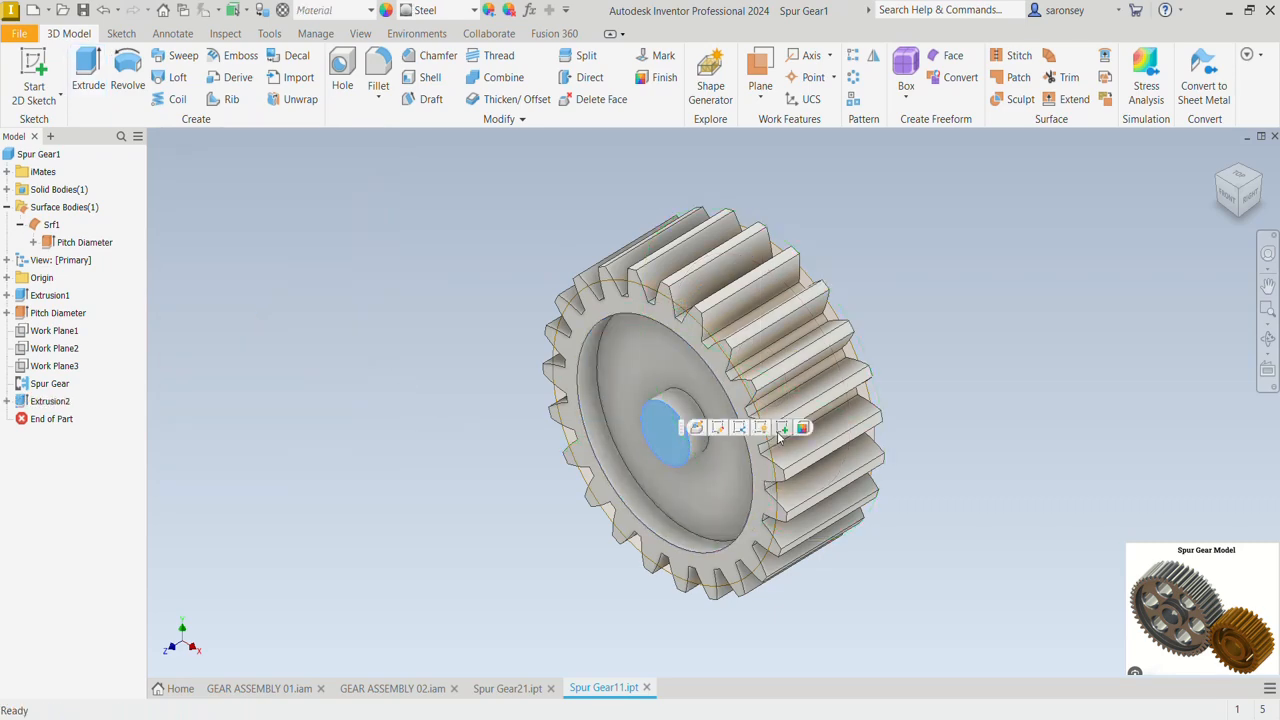
left_click(784, 428)
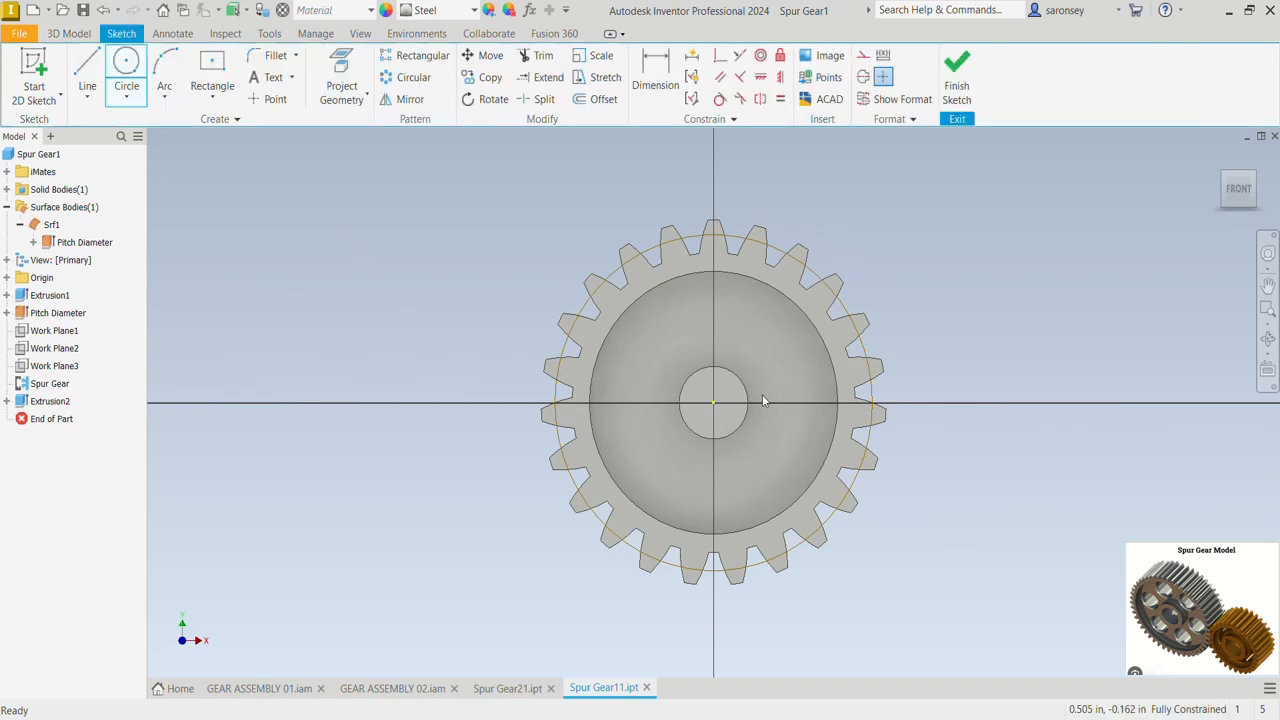
left_click(127, 64)
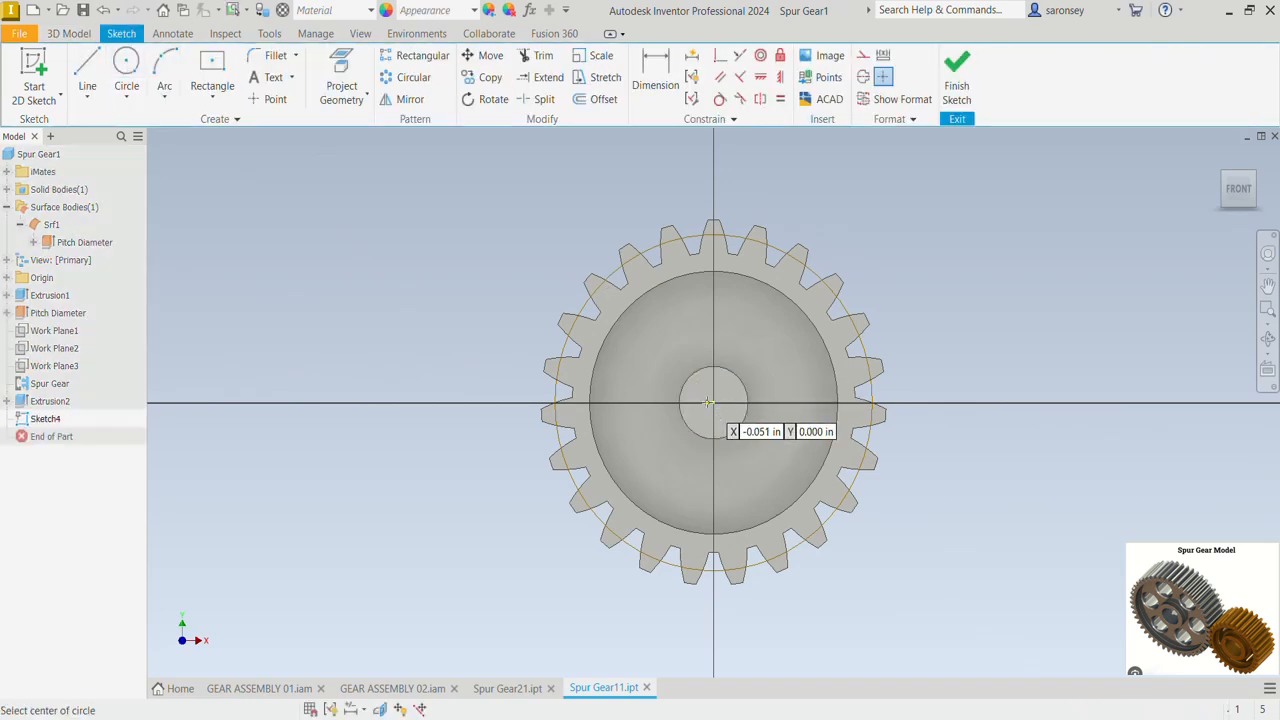
left_click(727, 414)
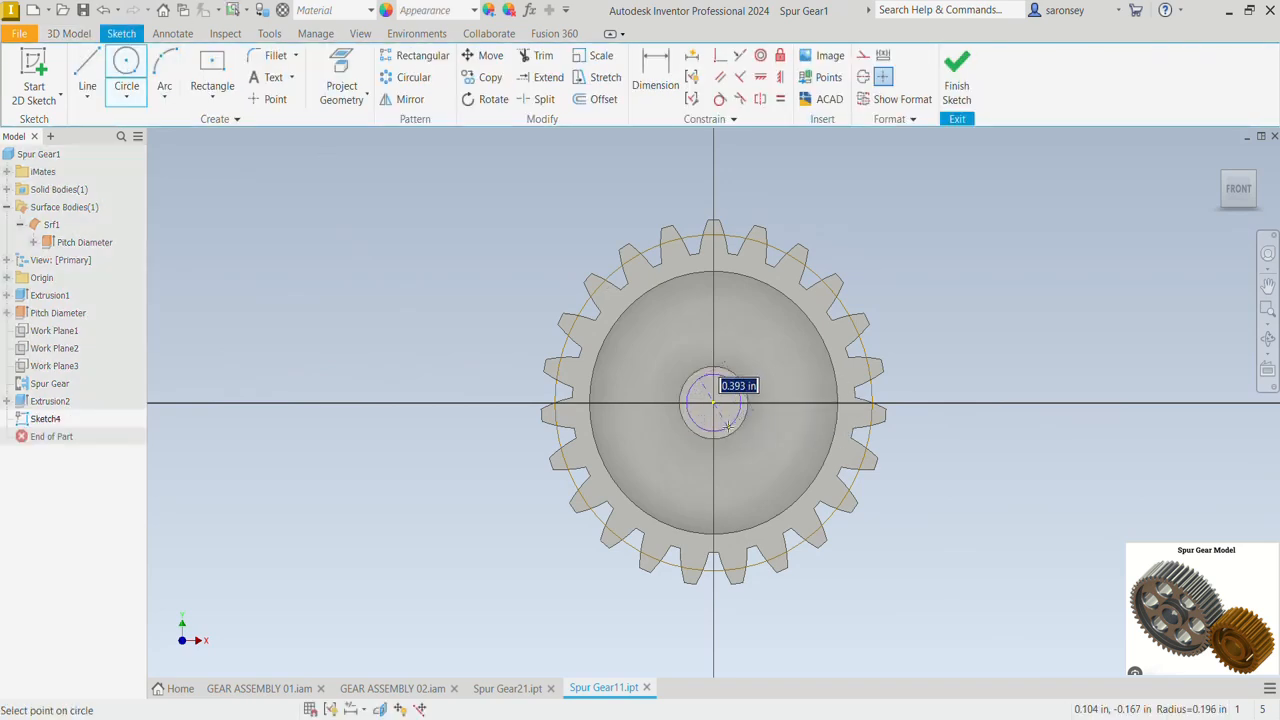
type("0.45")
key("Return")
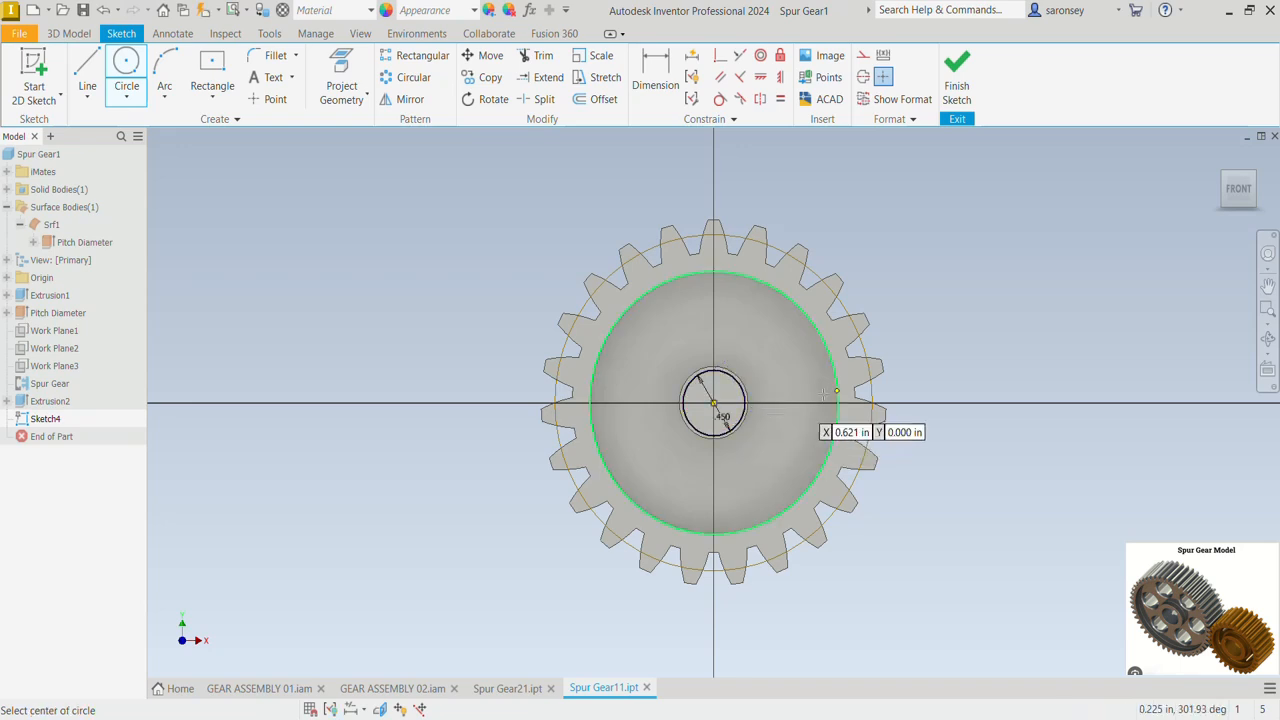
left_click(958, 68)
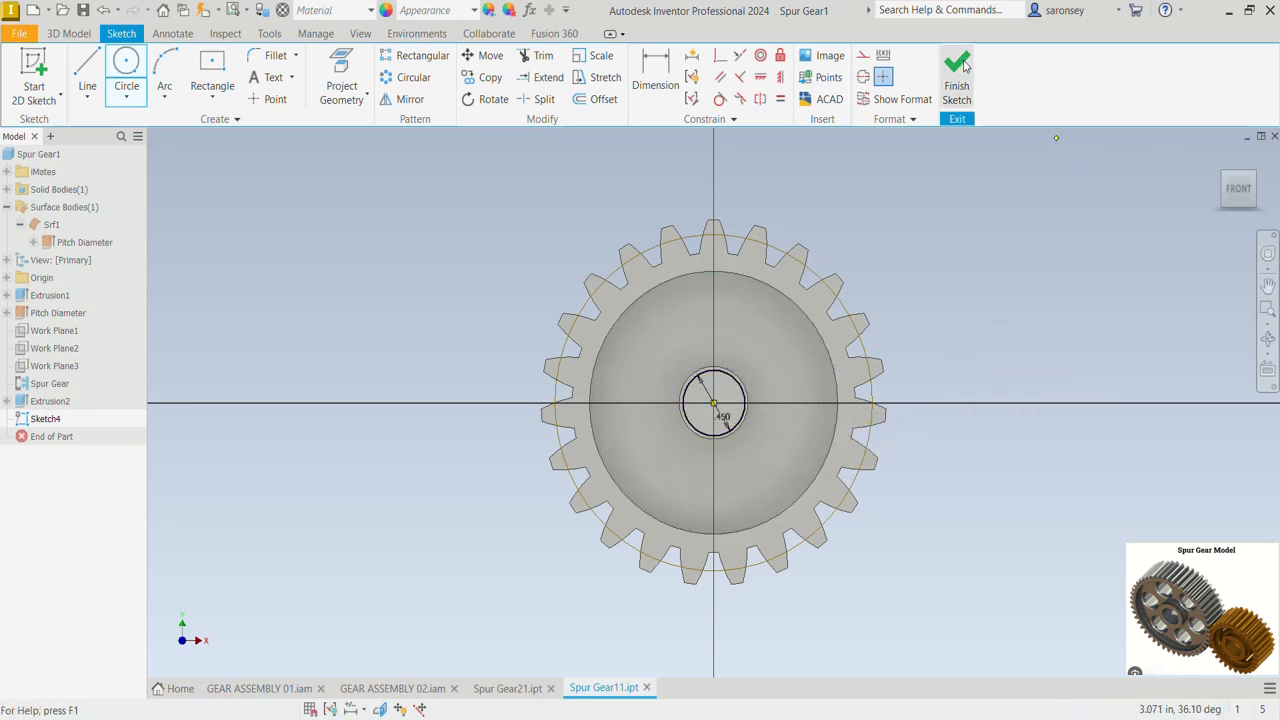
Step: Extrude the 0.45 in circle as a Through All cut to make the small gear's bore
key("e")
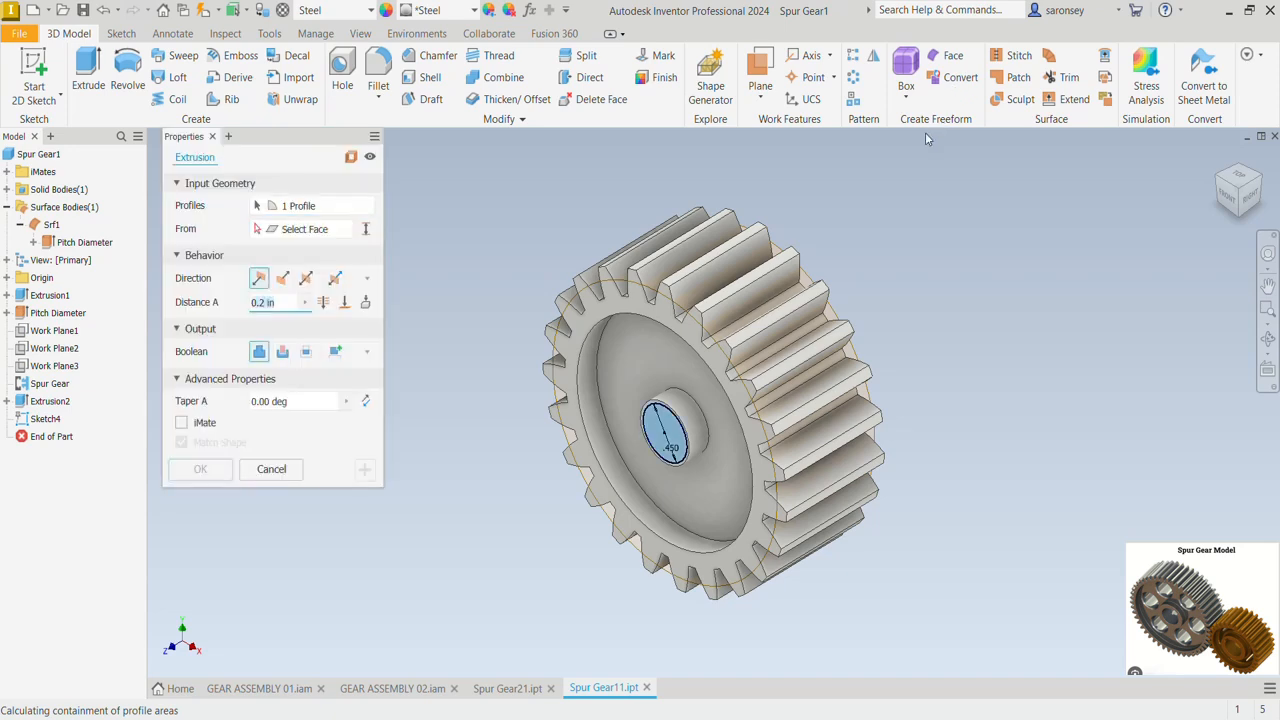
left_click(284, 353)
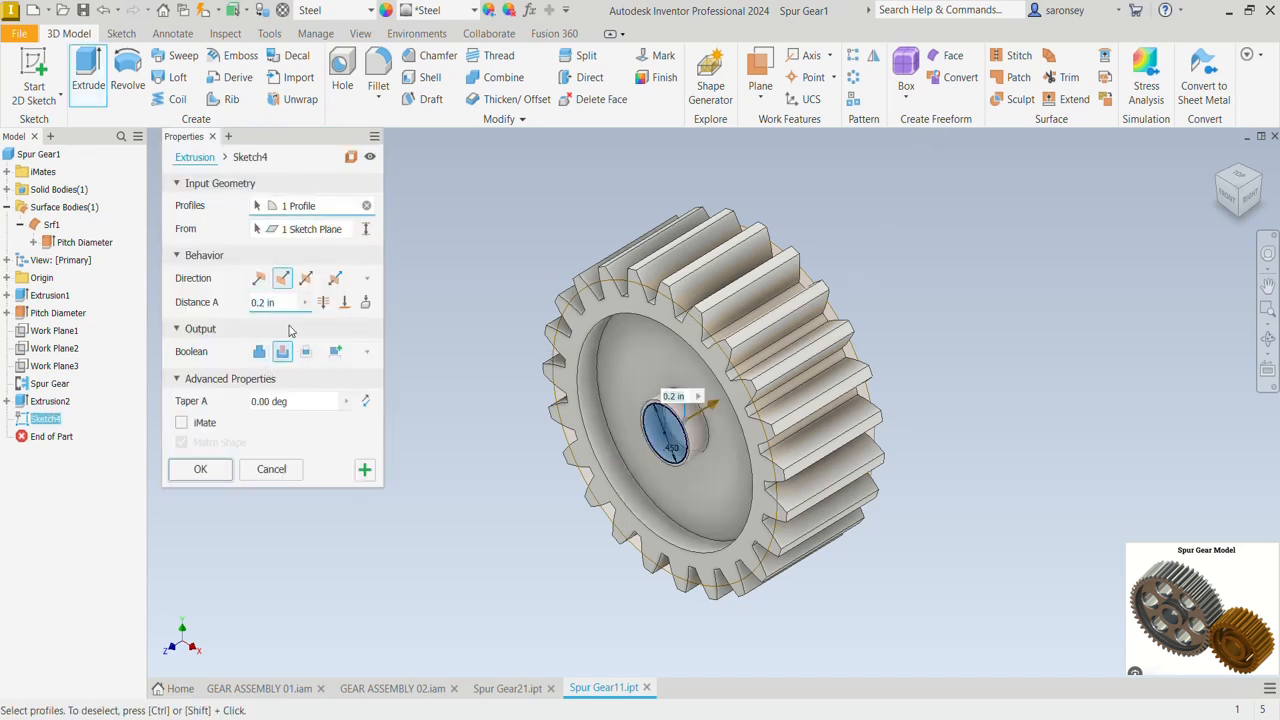
left_click(321, 302)
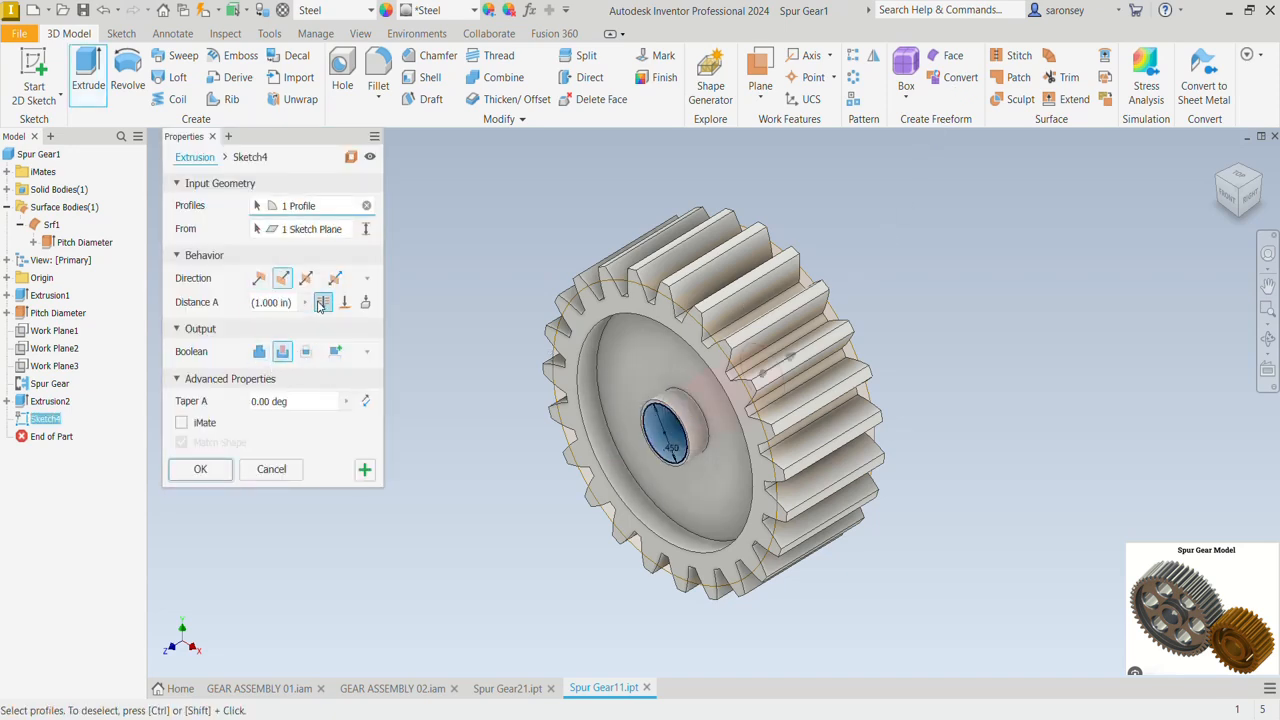
left_click(213, 471)
scroll(674, 425, "up", 5)
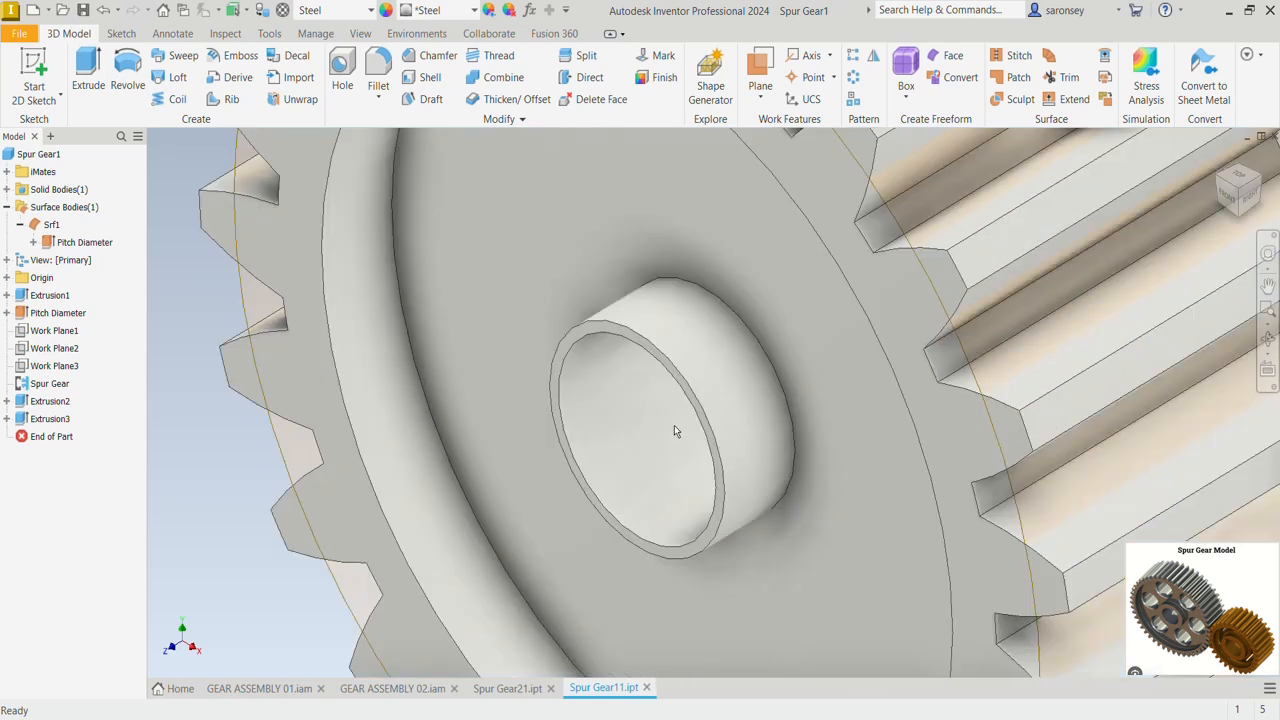
Step: Edit the small gear's recess sketch, setting the inner hub circle's diameter to 0.8 in, and finish the sketch
scroll(674, 354, "down", 3)
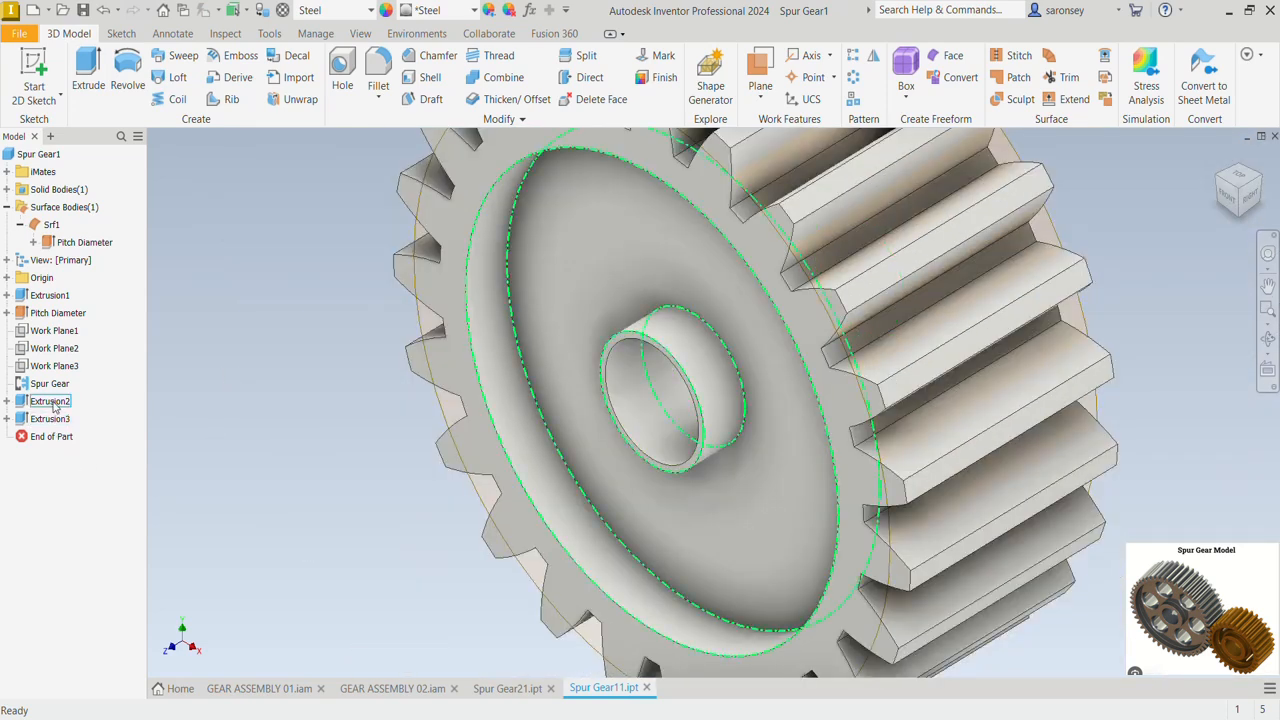
left_click(7, 401)
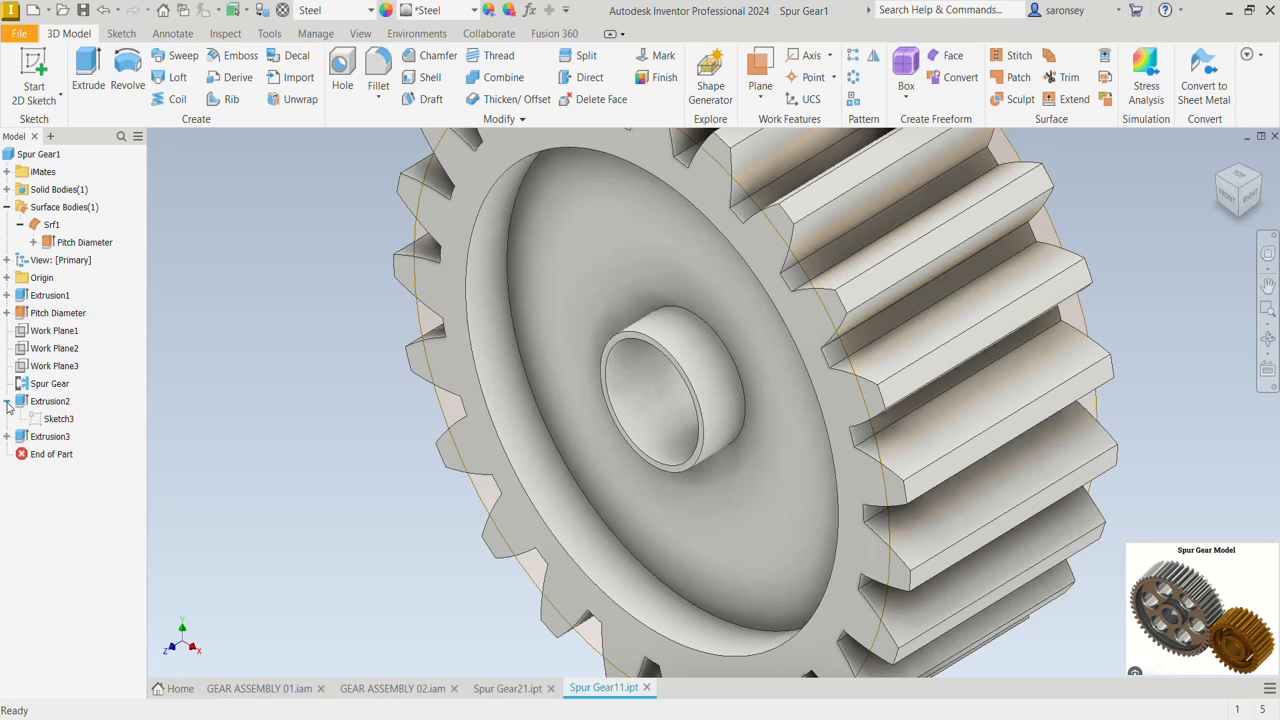
right_click(55, 418)
left_click(88, 463)
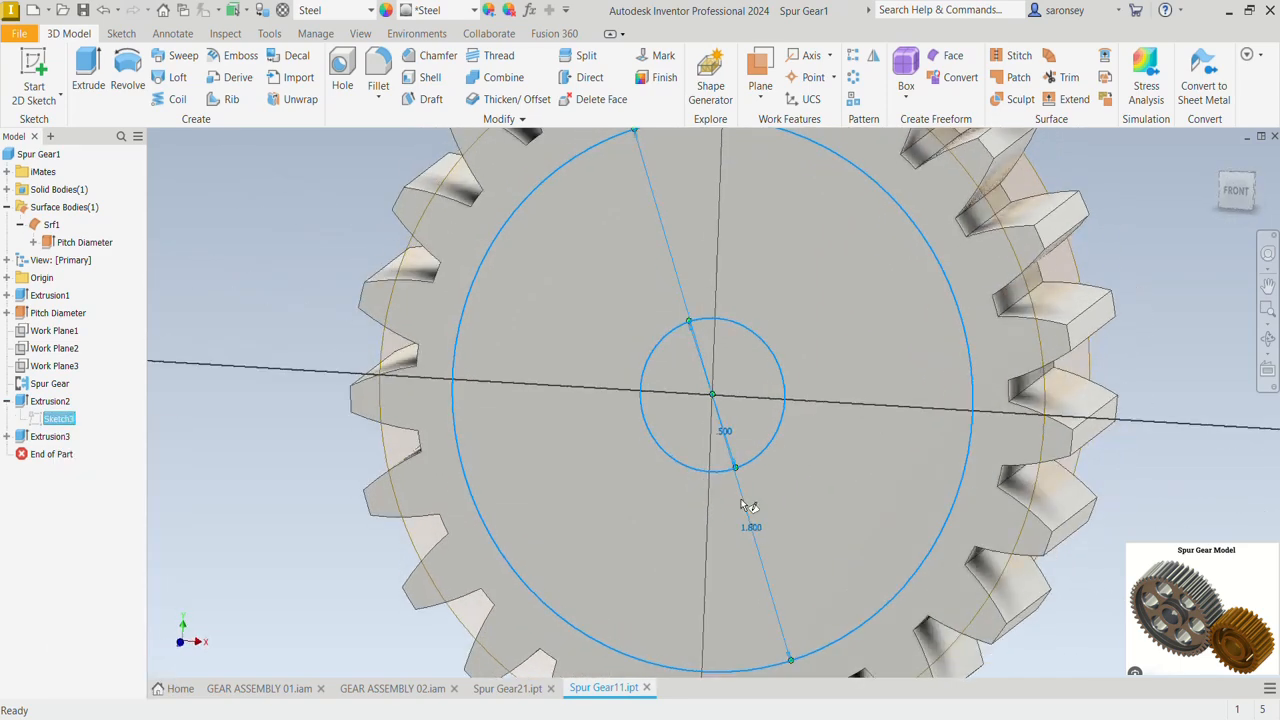
scroll(745, 453, "up", 3)
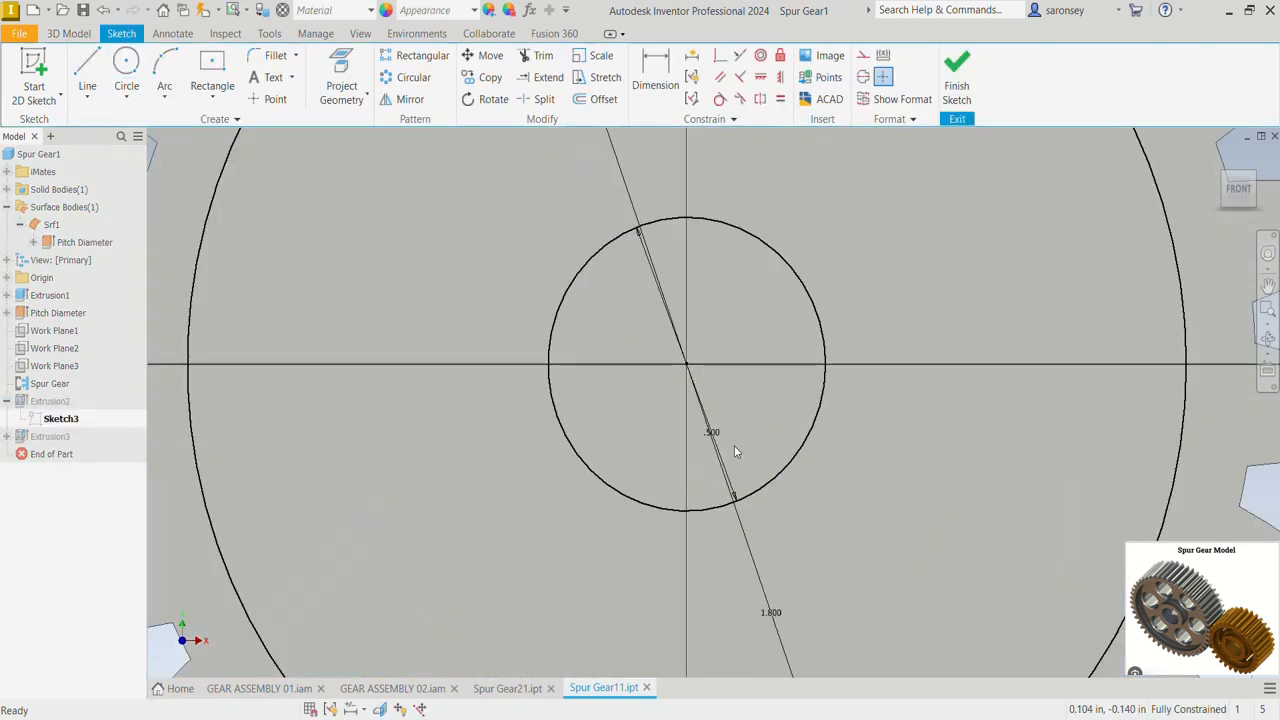
double_click(716, 440)
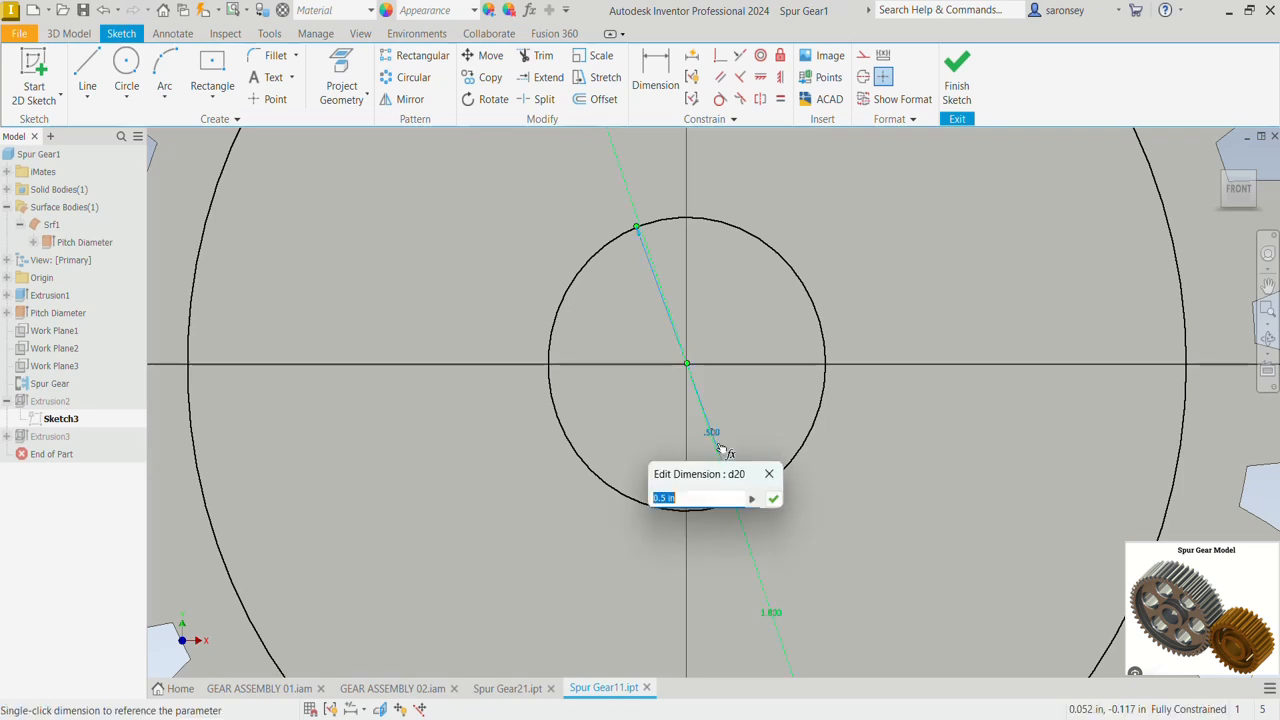
type("0.")
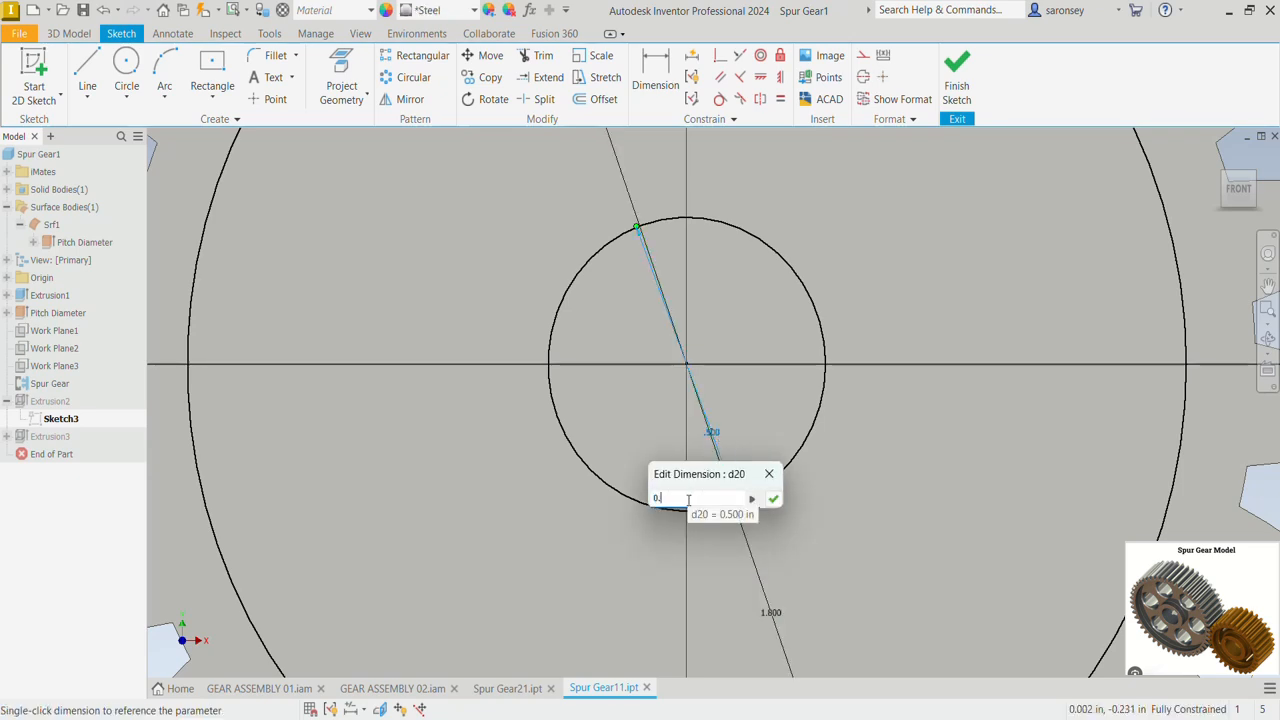
type("8")
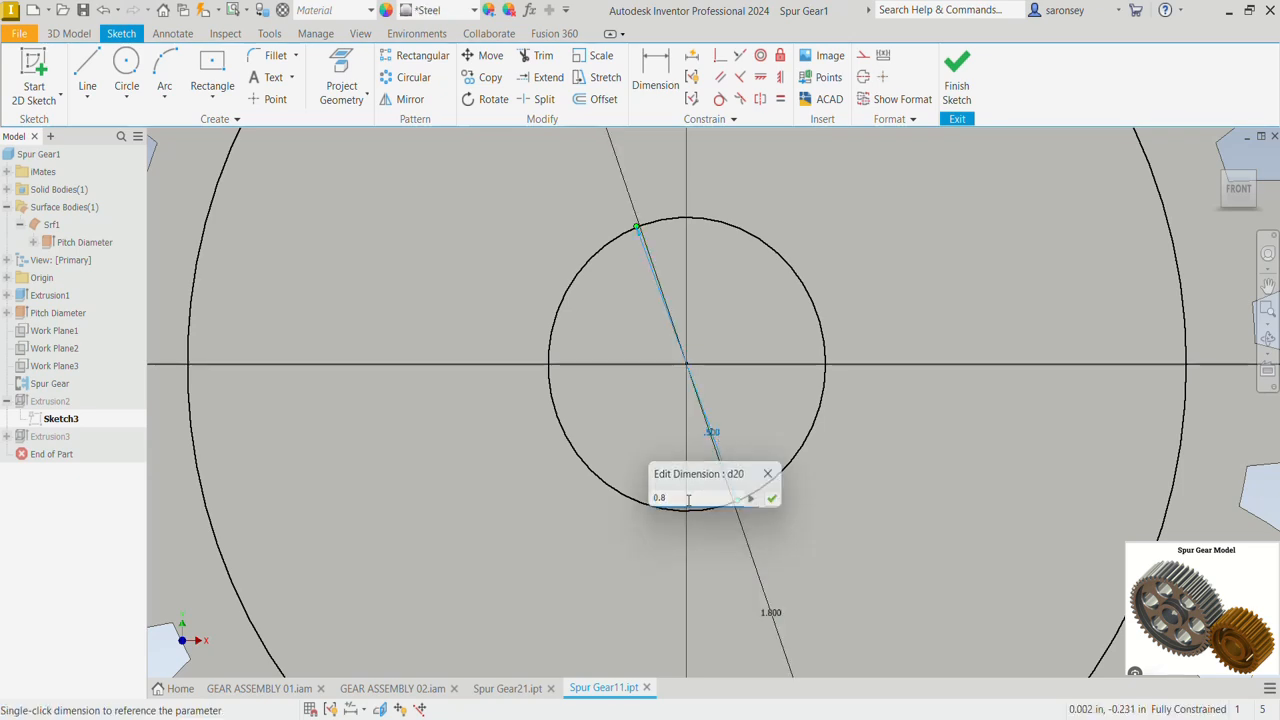
key("Return")
scroll(702, 529, "down", 4)
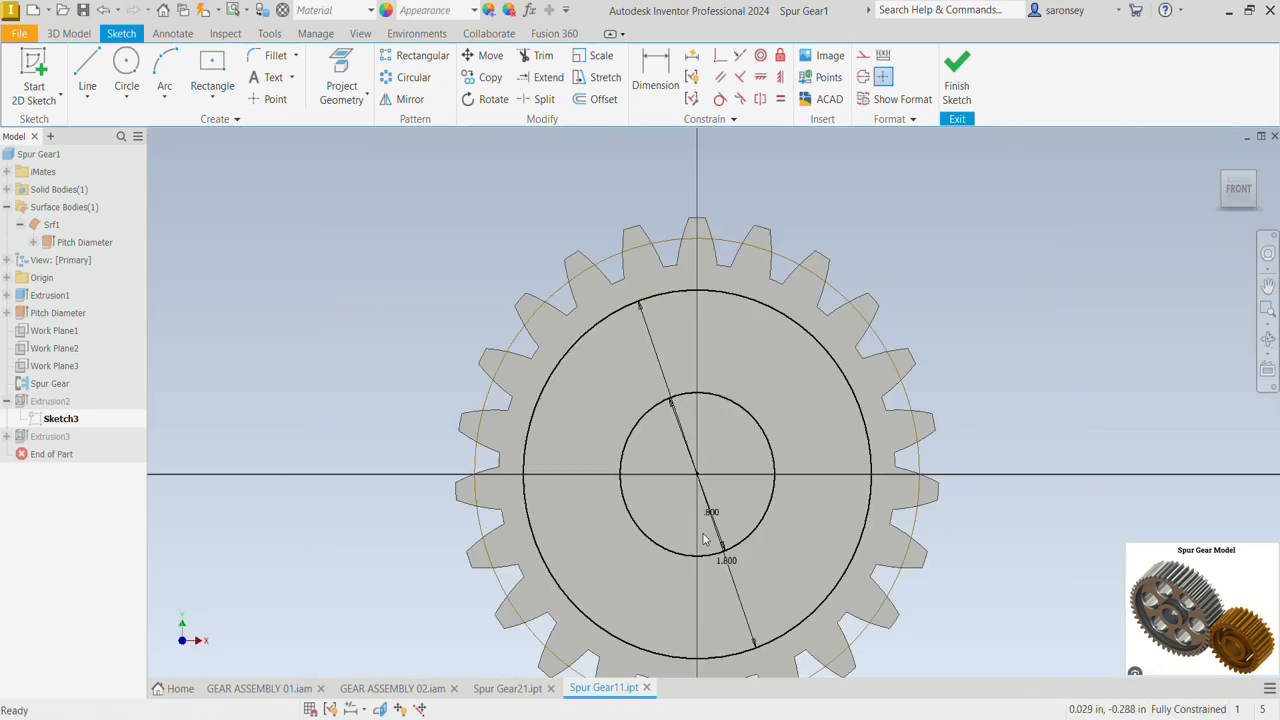
left_click(957, 78)
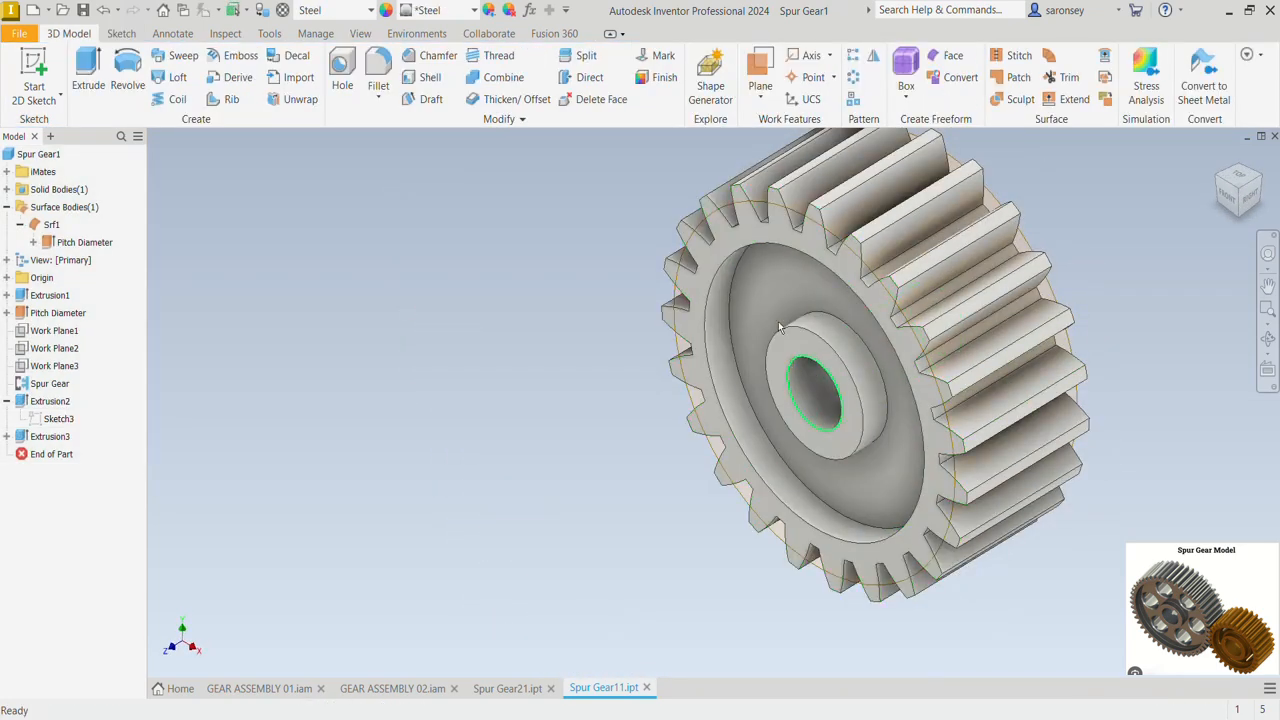
Step: Create a work plane midway between the small gear's front and back faces
middle_click_drag(943, 308, 904, 319)
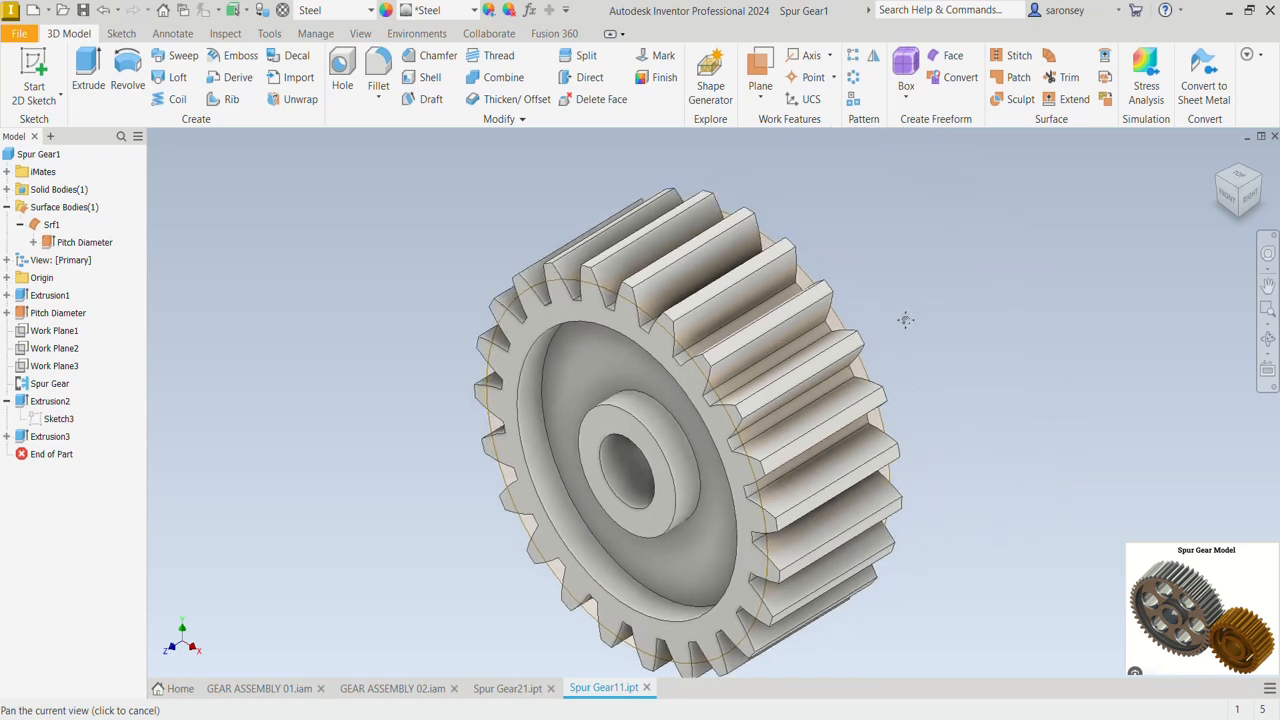
left_click(759, 67)
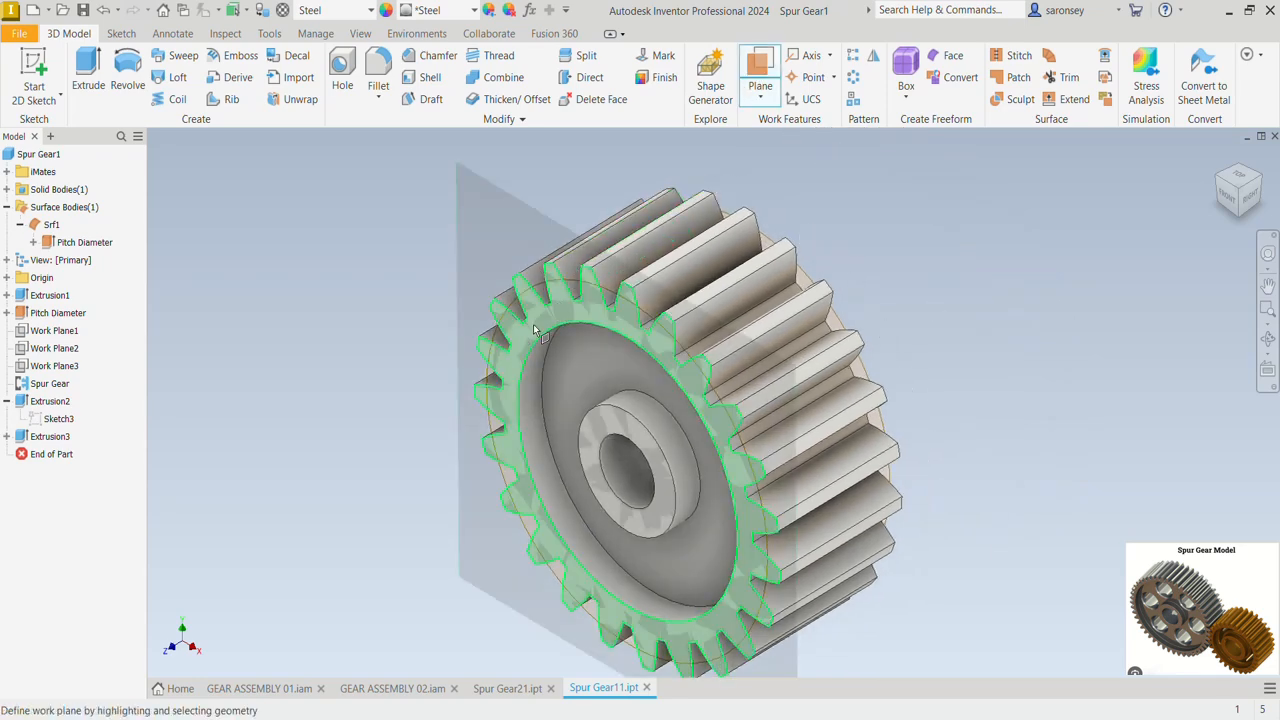
left_click(519, 349)
scroll(780, 368, "down", 3)
middle_click_drag(1037, 386, 889, 379, "shift")
left_click(790, 340)
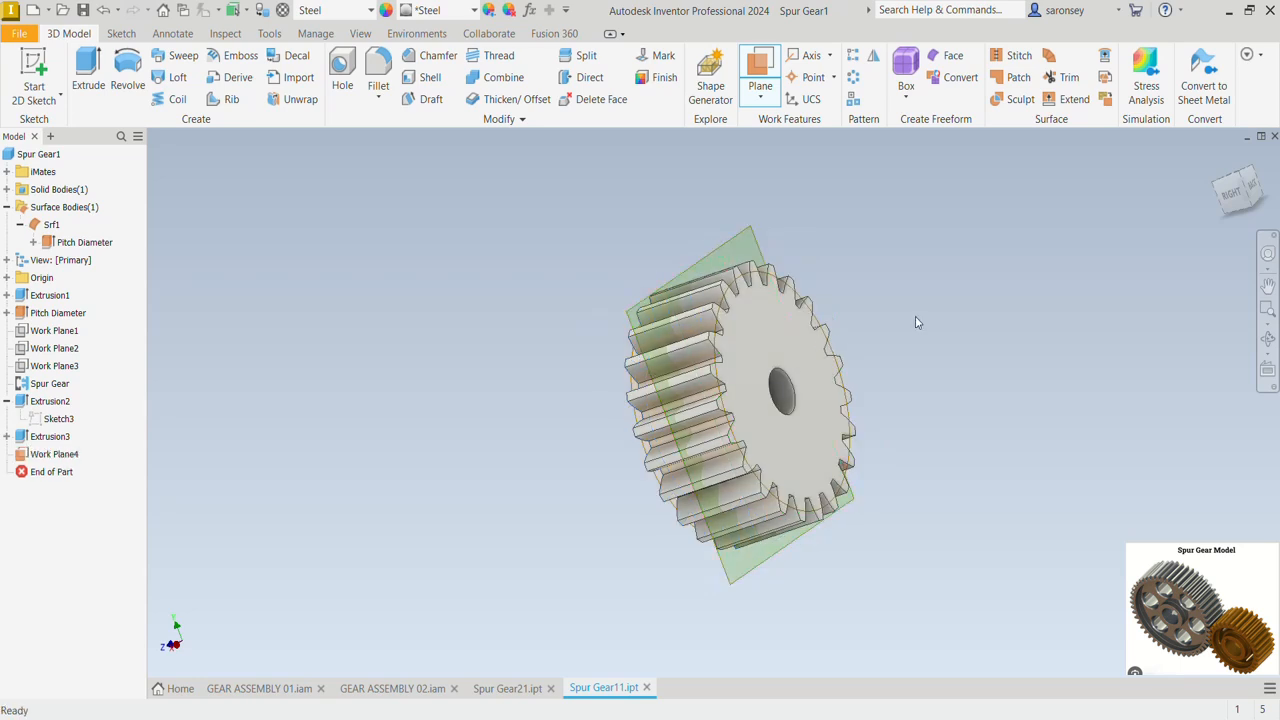
Step: Mirror the small gear's recess and bore cuts about the midway work plane onto its back side
middle_click_drag(949, 413, 1113, 406, "shift")
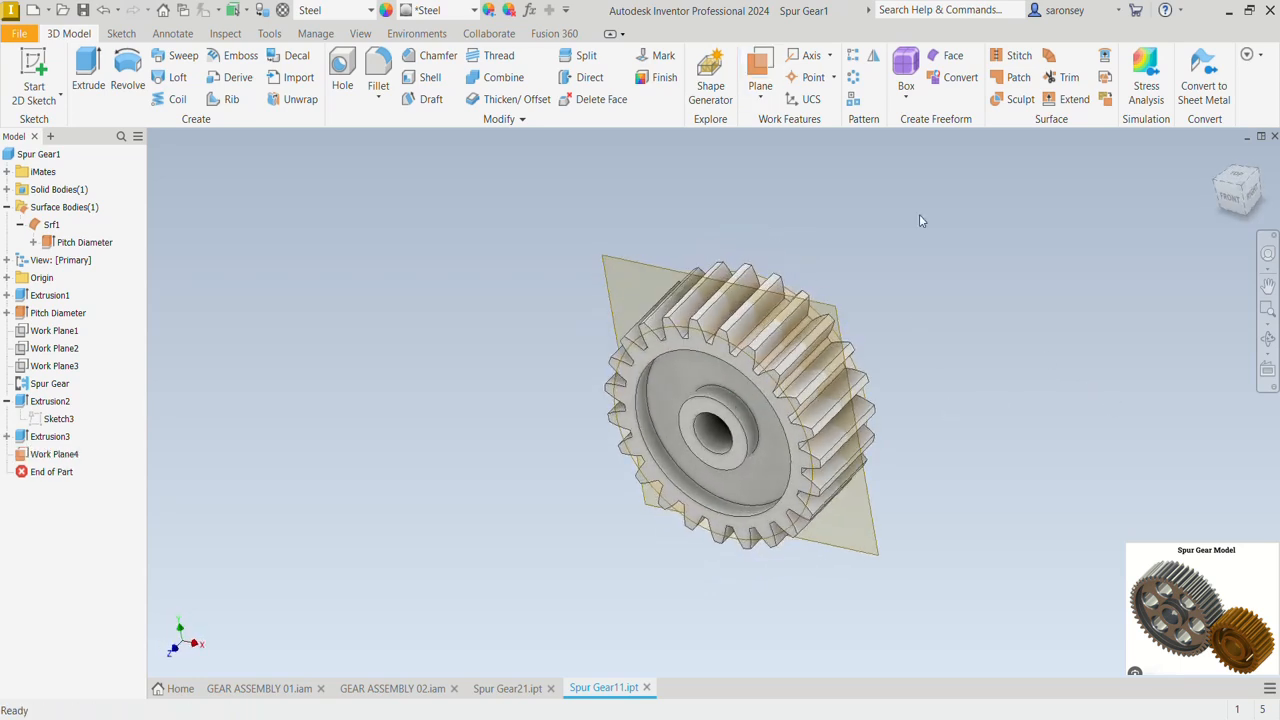
left_click(875, 55)
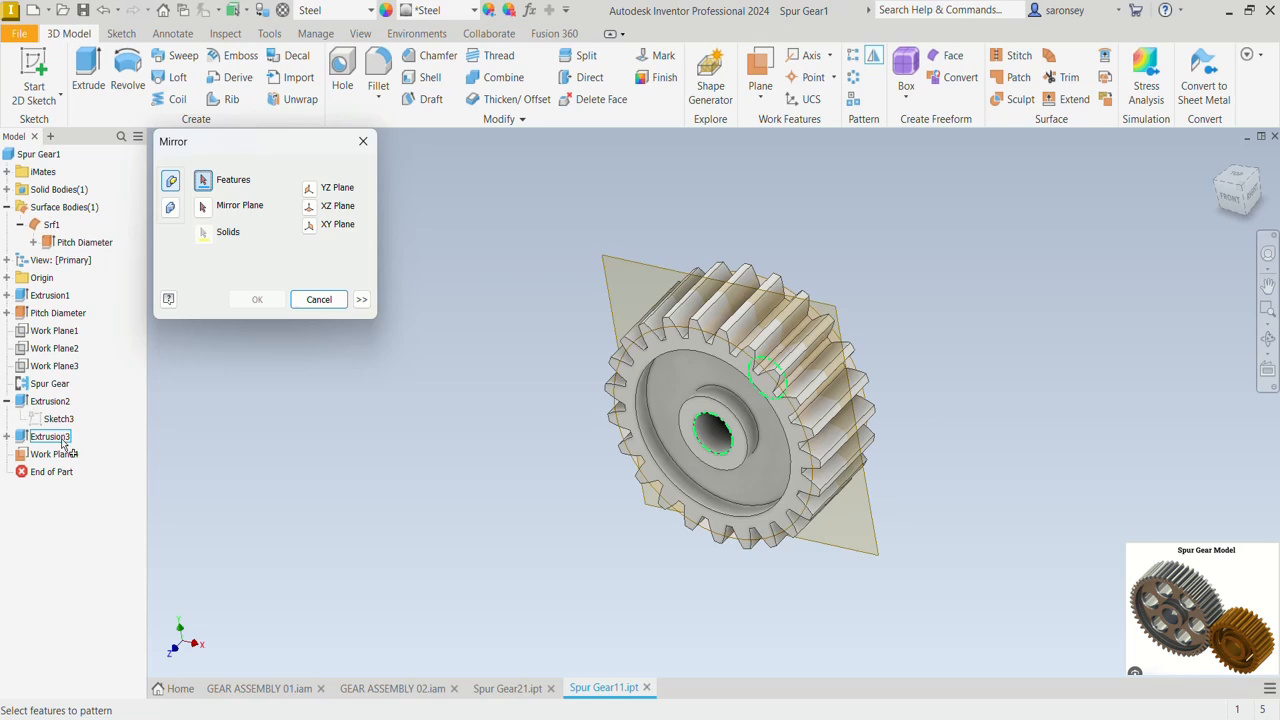
left_click(58, 403)
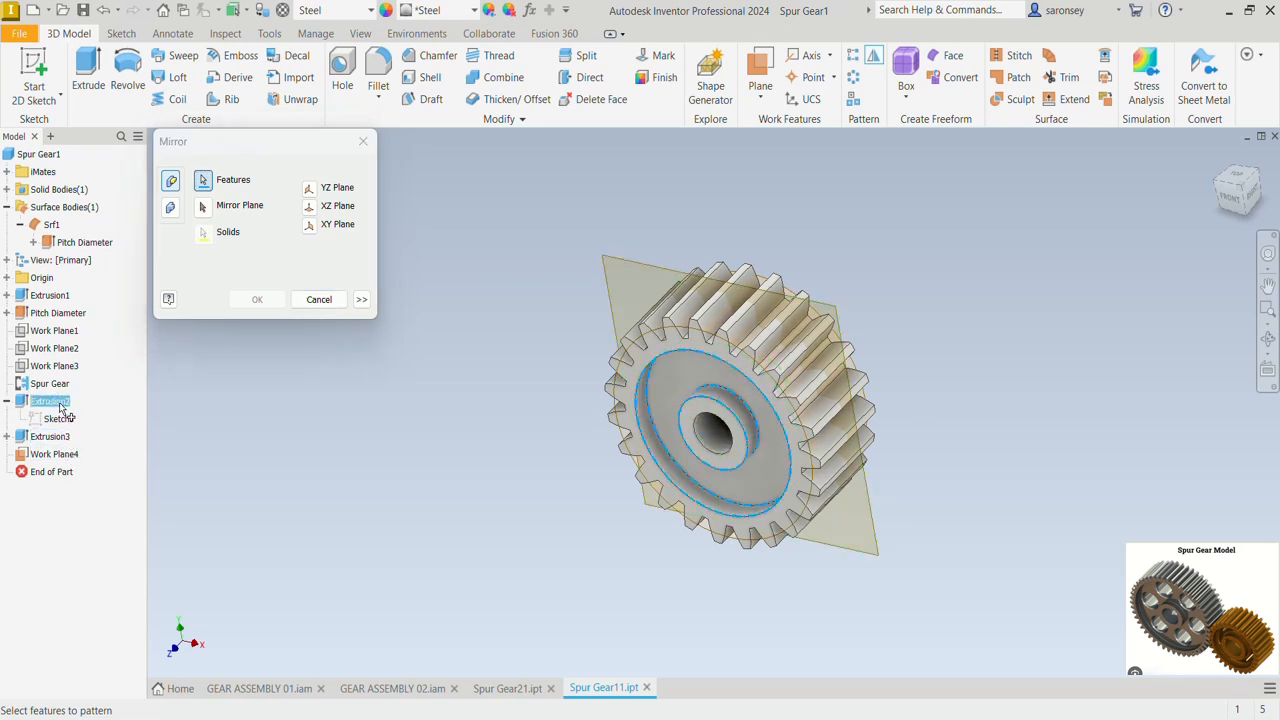
left_click(50, 437)
left_click(203, 208)
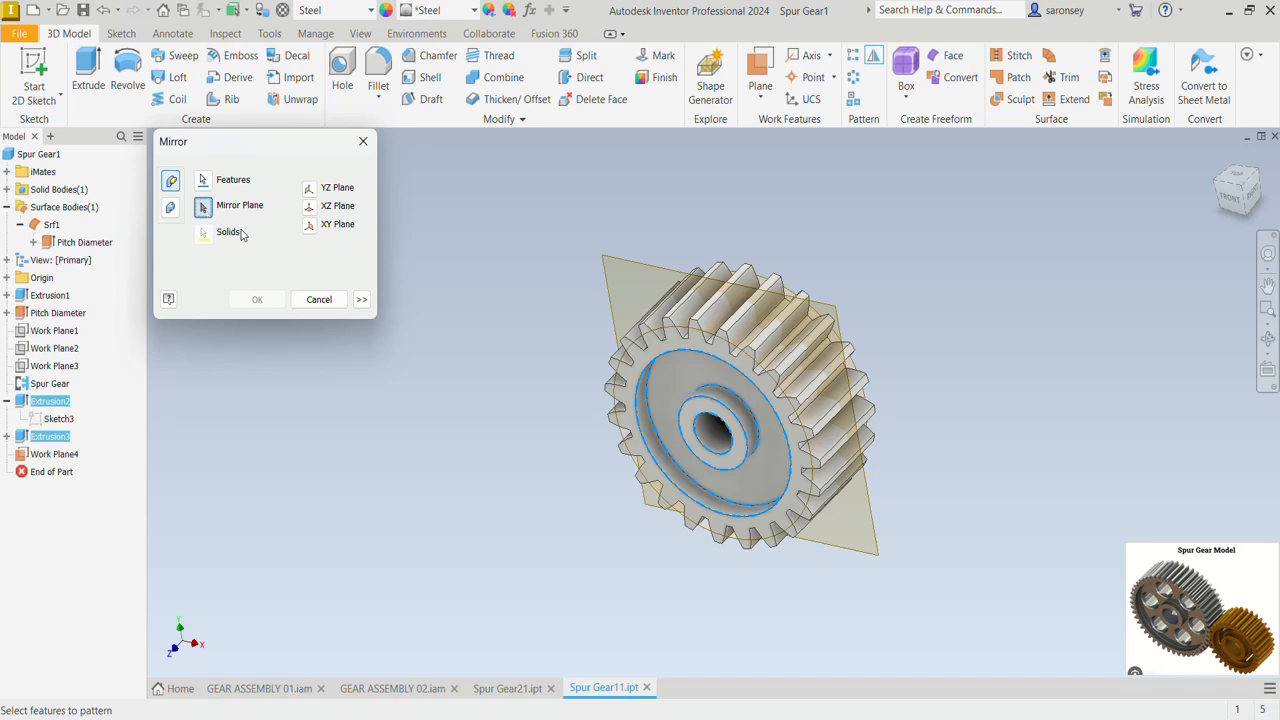
left_click(642, 260)
middle_click_drag(934, 443, 732, 428, "shift")
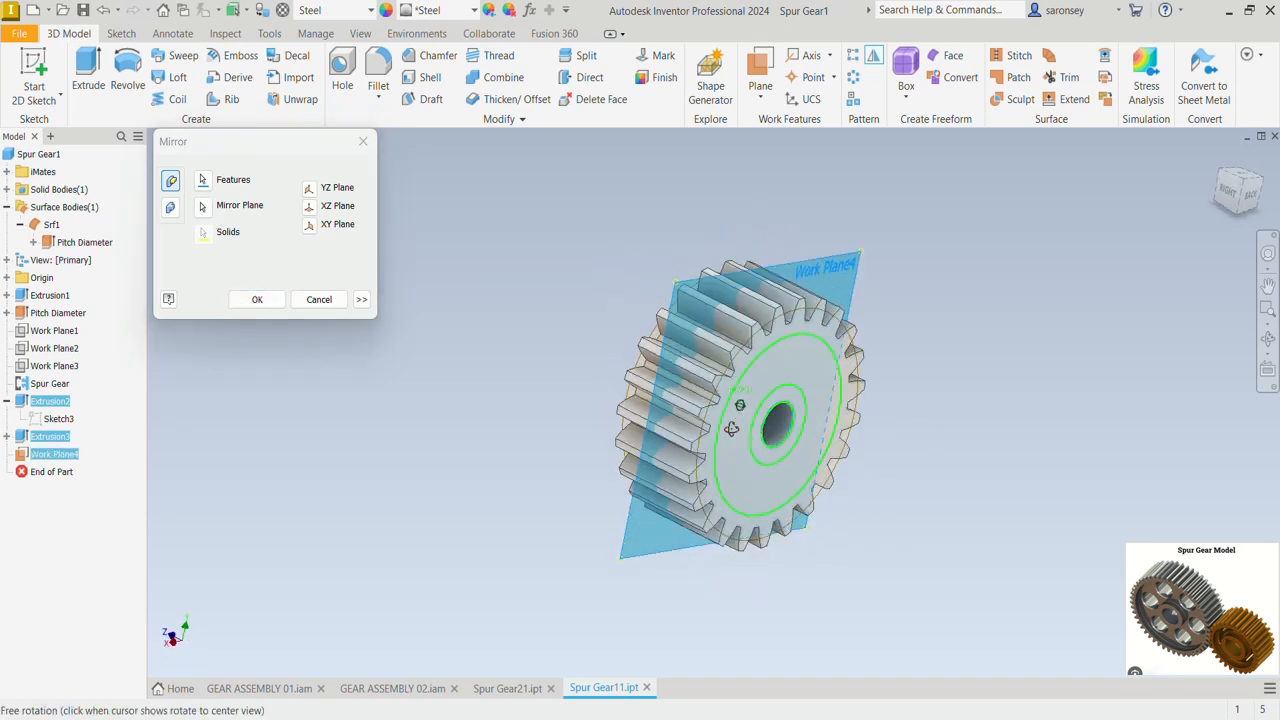
left_click(257, 299)
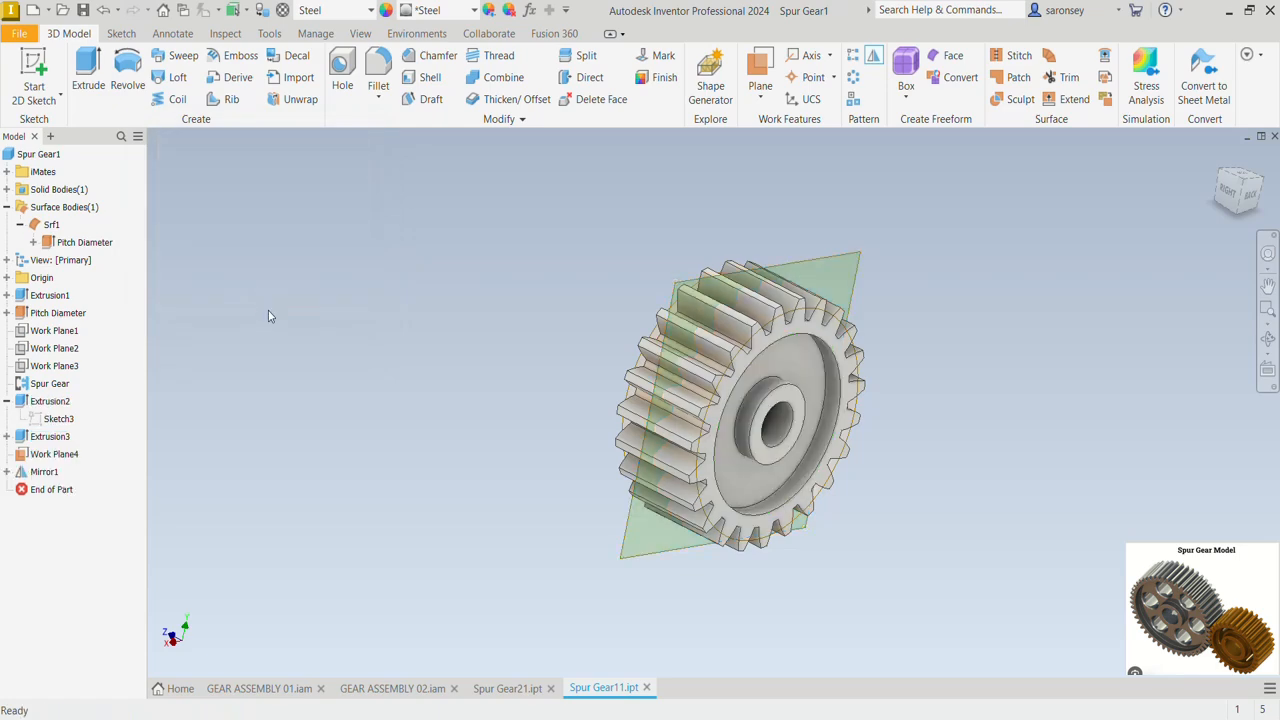
Step: Hide the midway work plane used for the mirror
middle_click_drag(505, 489, 760, 551, "shift")
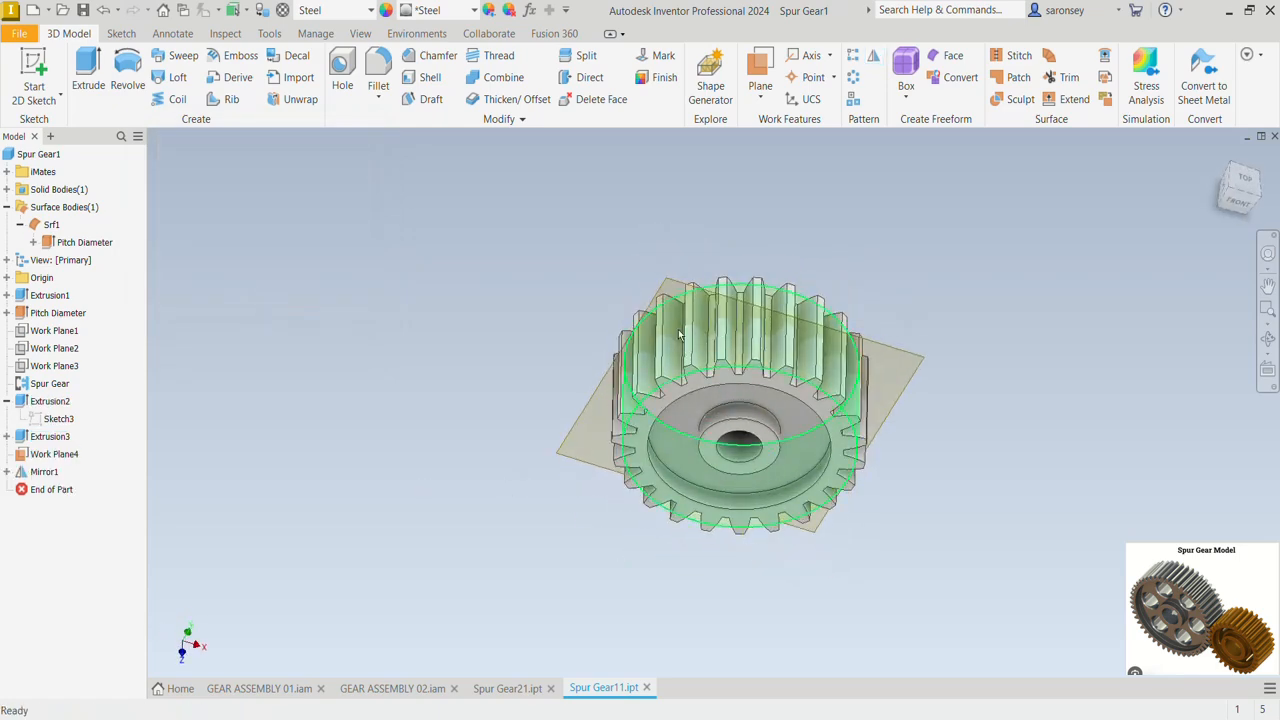
left_click(40, 456)
right_click(40, 456)
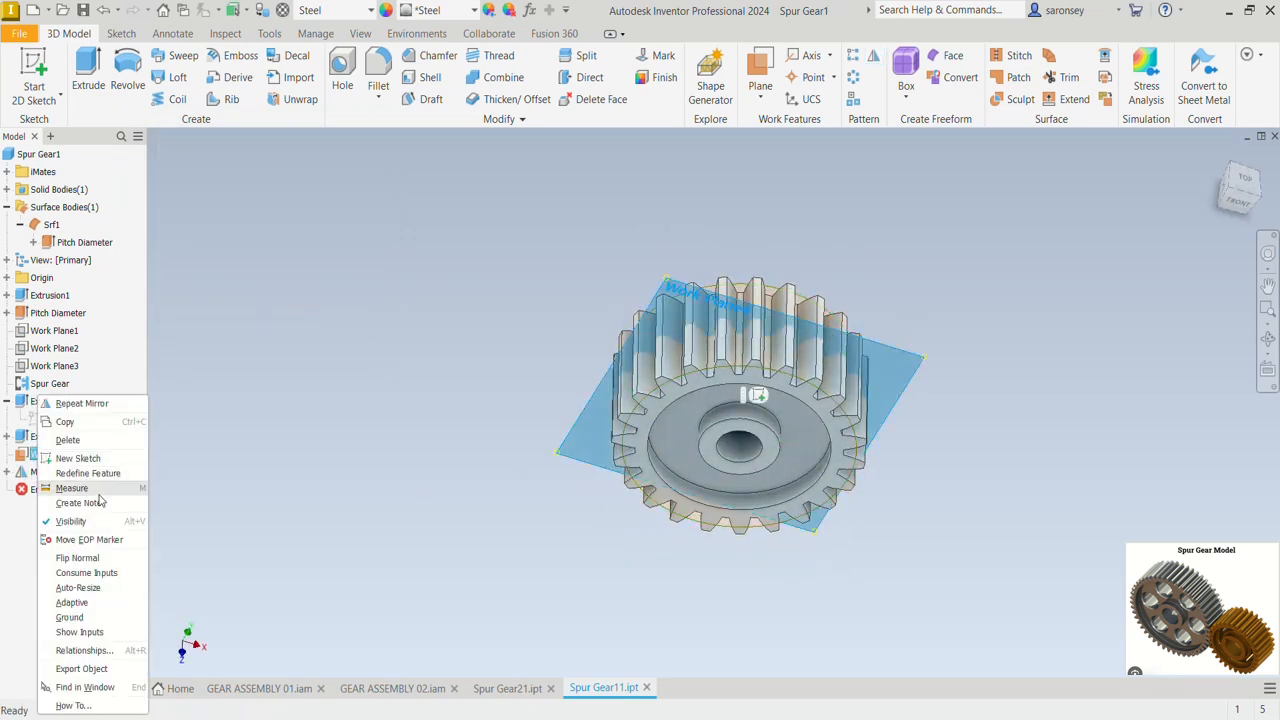
left_click(75, 521)
Step: Sketch a two-point center rectangle 0.2 in wide and 0.18 in high on the hub face, centred at the bore circle's top
middle_click_drag(920, 517, 960, 457, "shift")
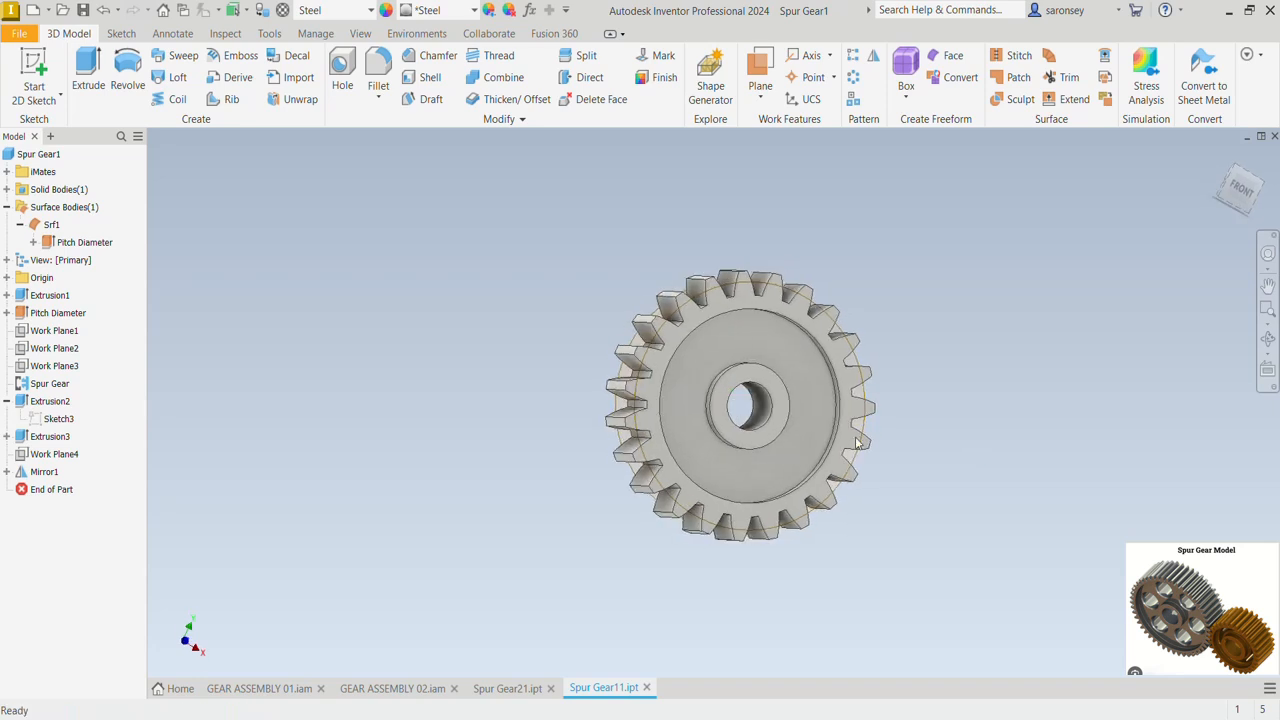
left_click(755, 376)
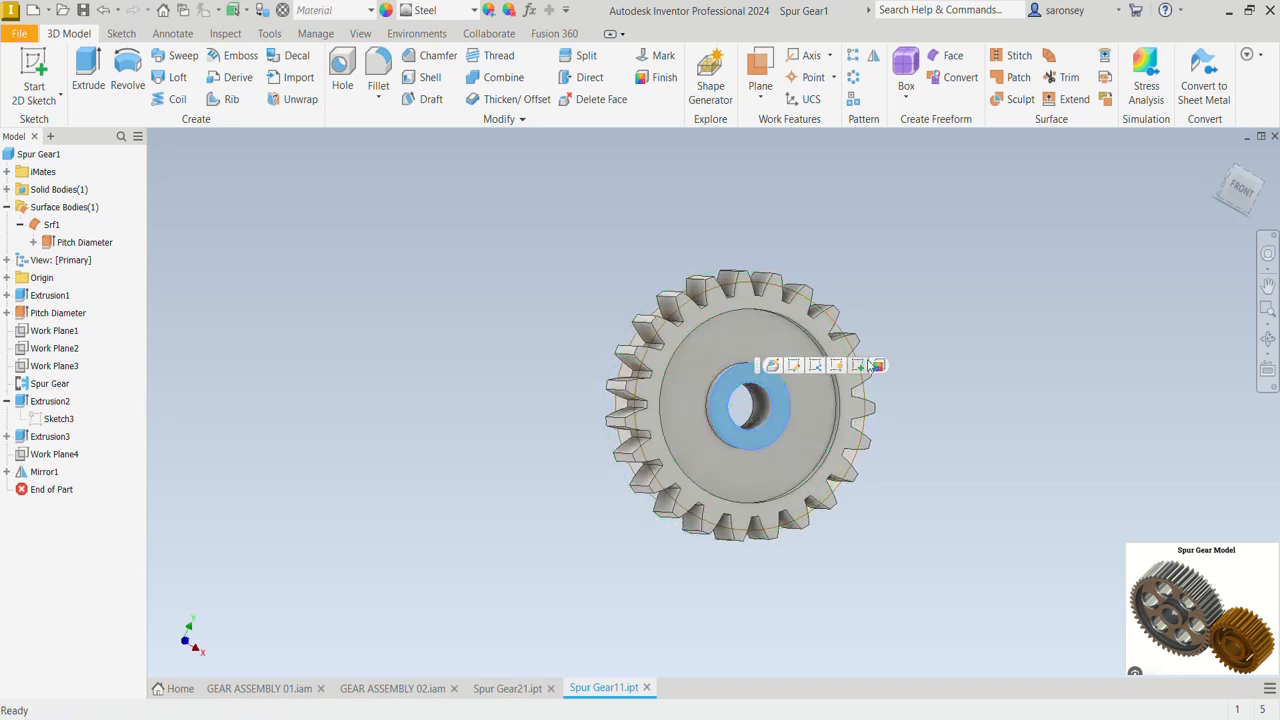
left_click(857, 365)
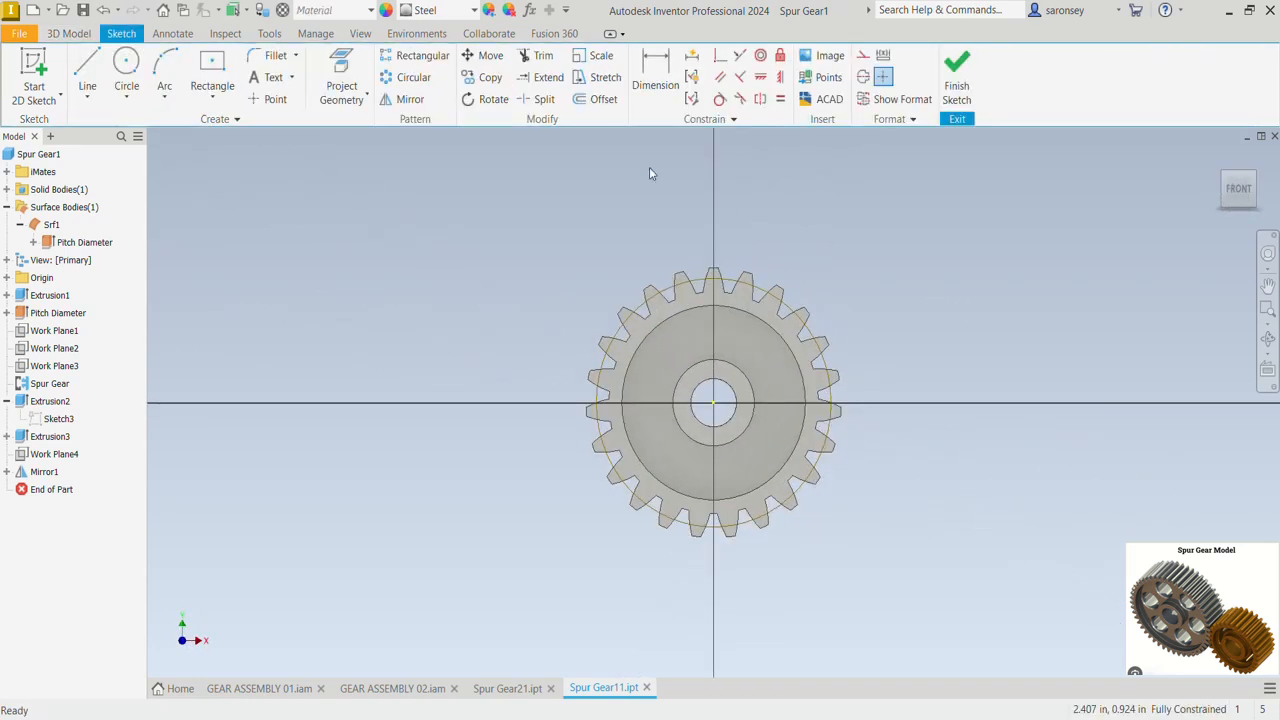
left_click(212, 96)
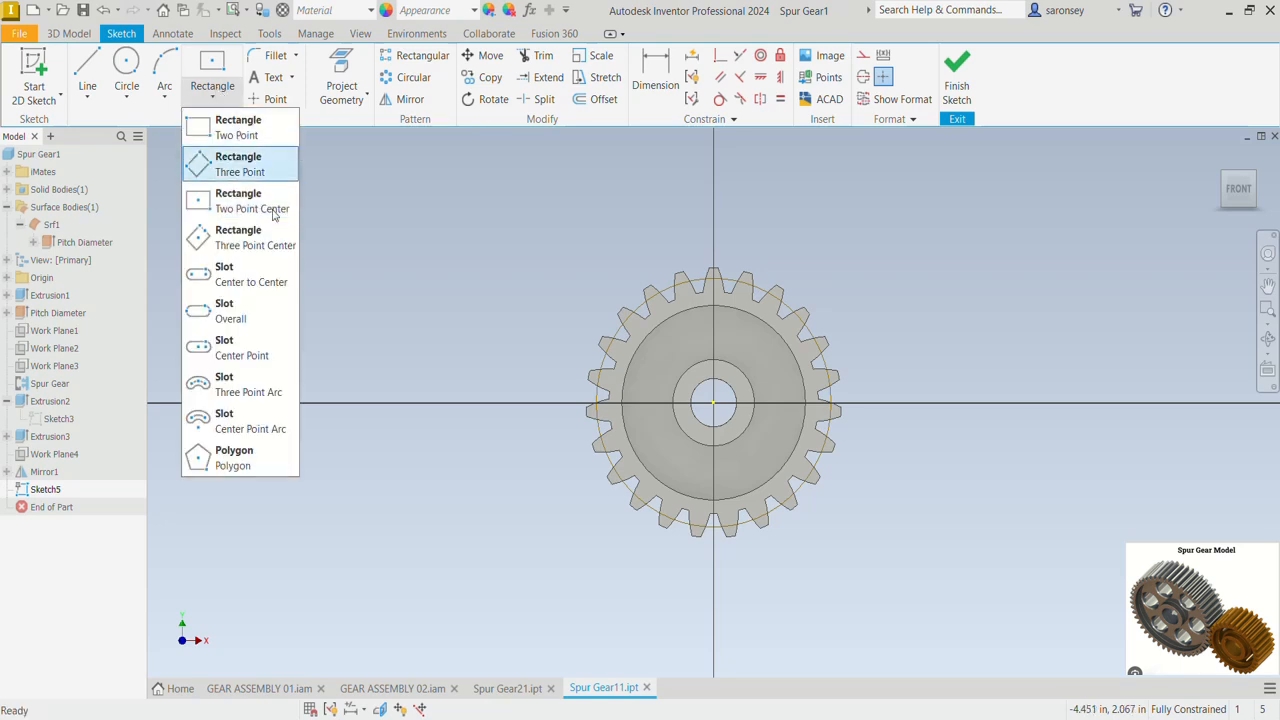
left_click(265, 205)
scroll(787, 383, "down", 3)
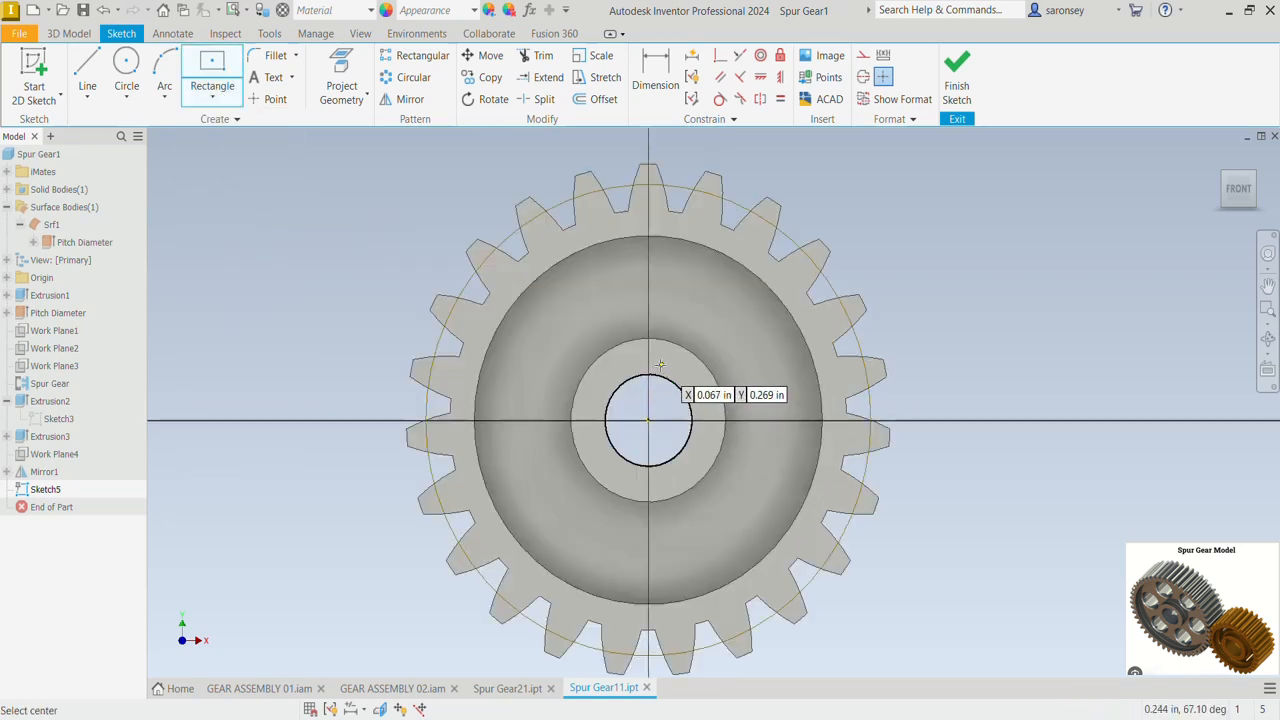
left_click(648, 377)
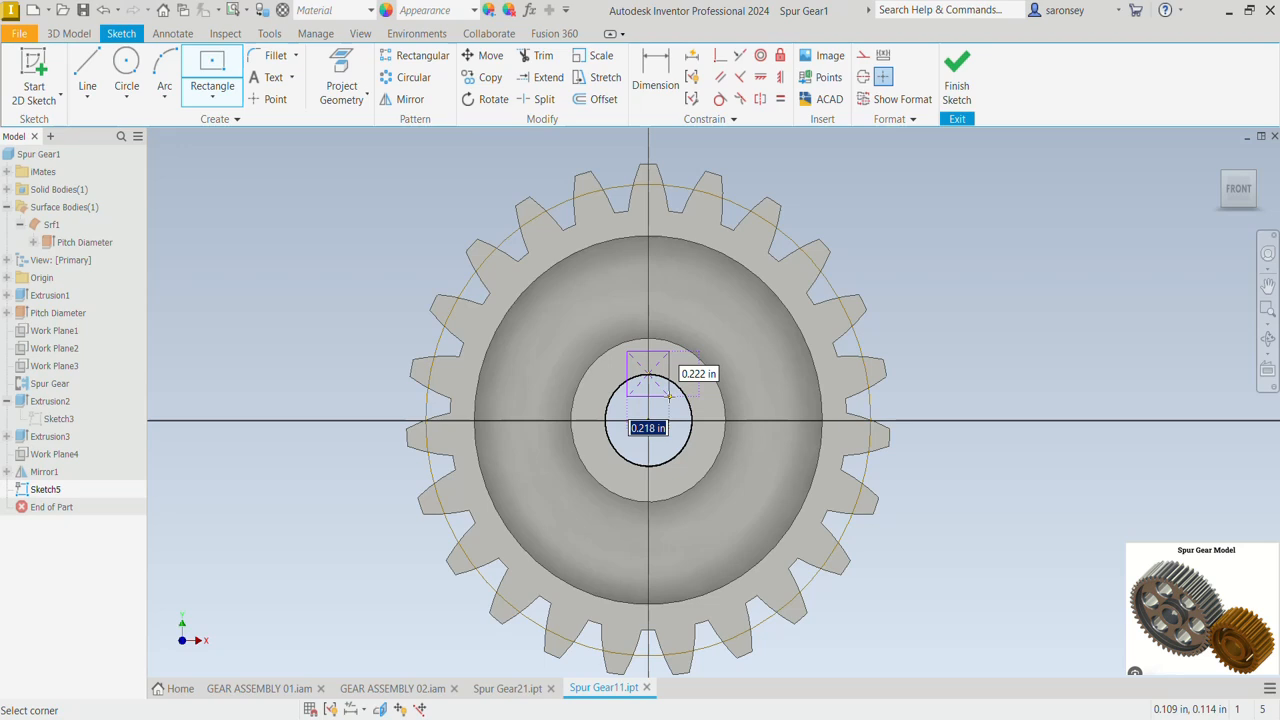
type("0")
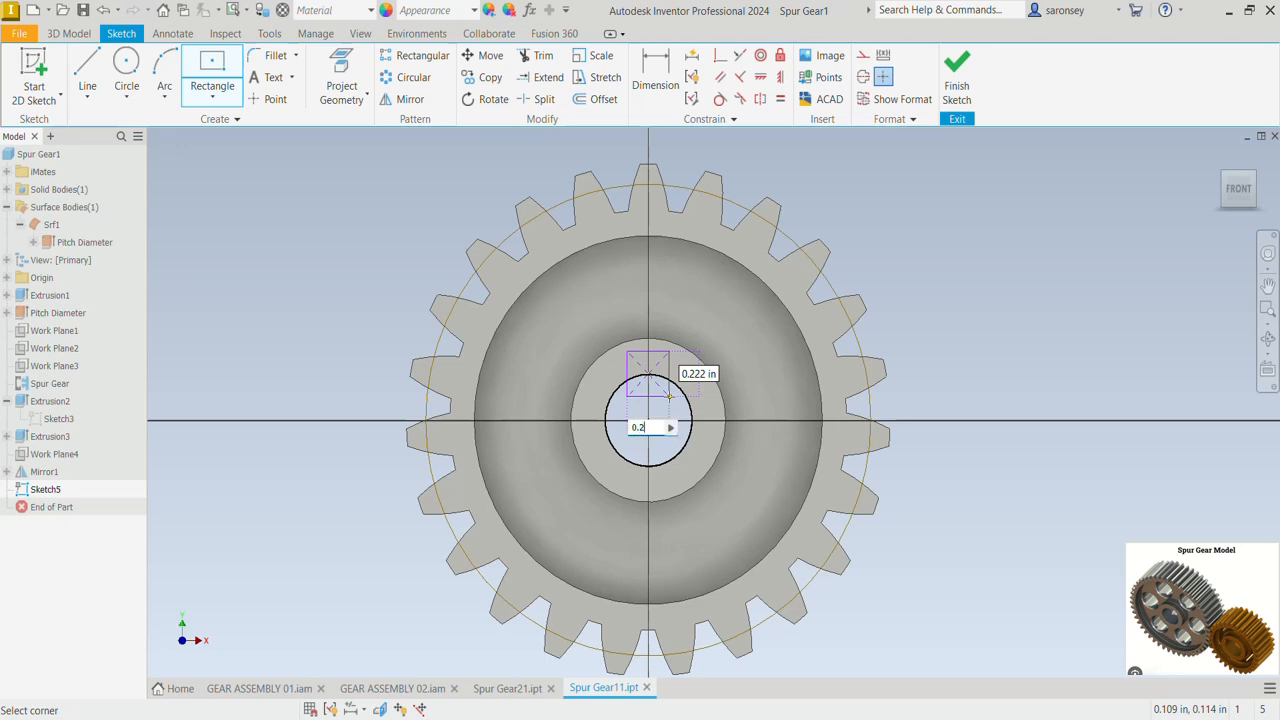
type(".2")
key("Tab")
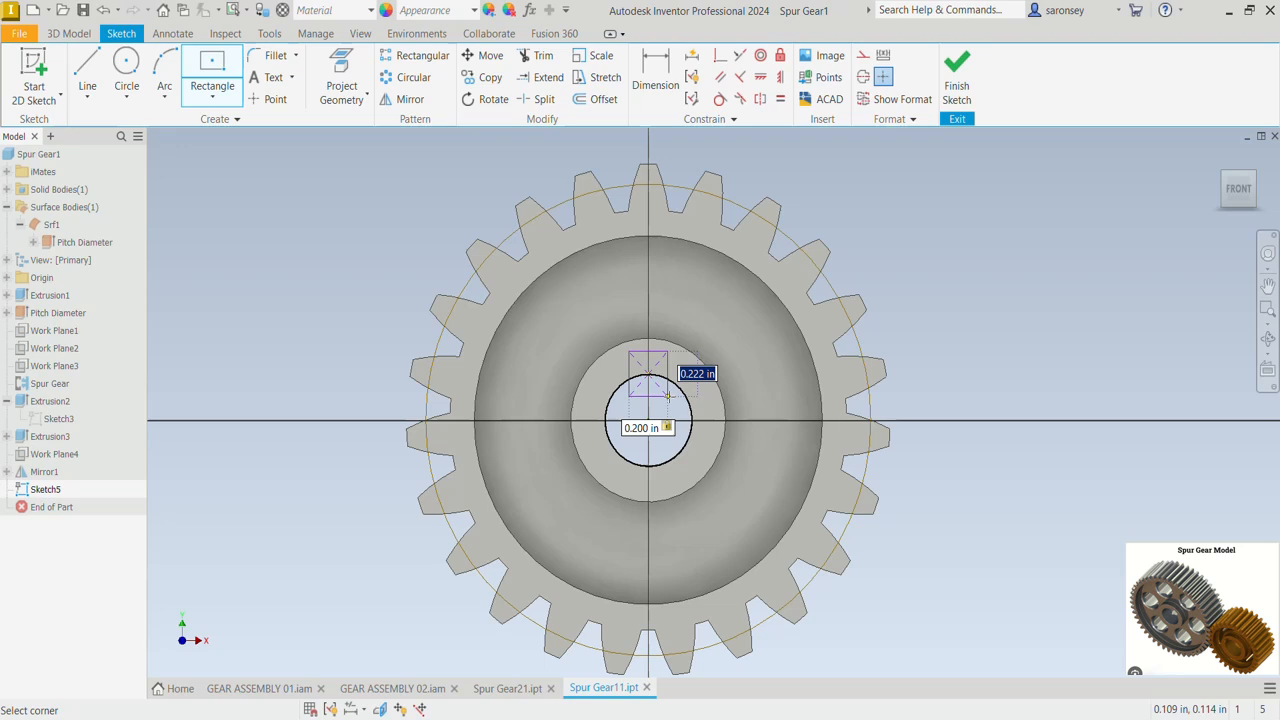
type("0.18")
key("Return")
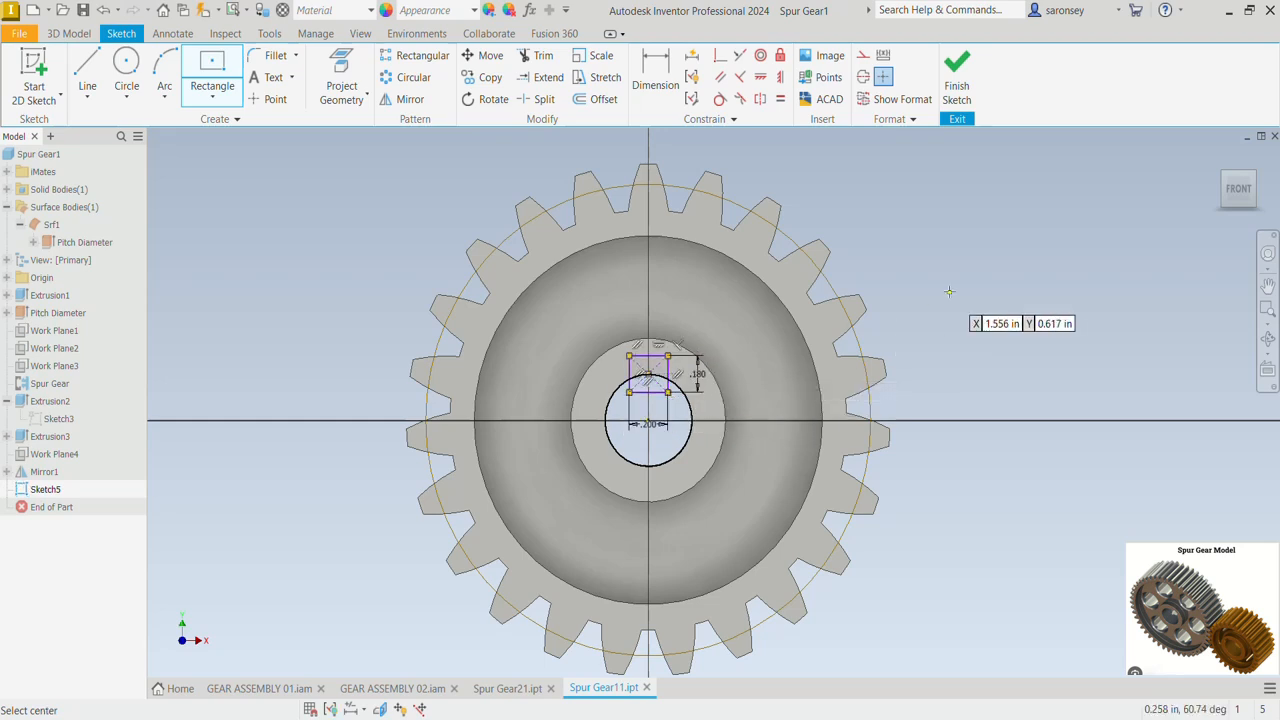
right_click(949, 291)
left_click(1010, 284)
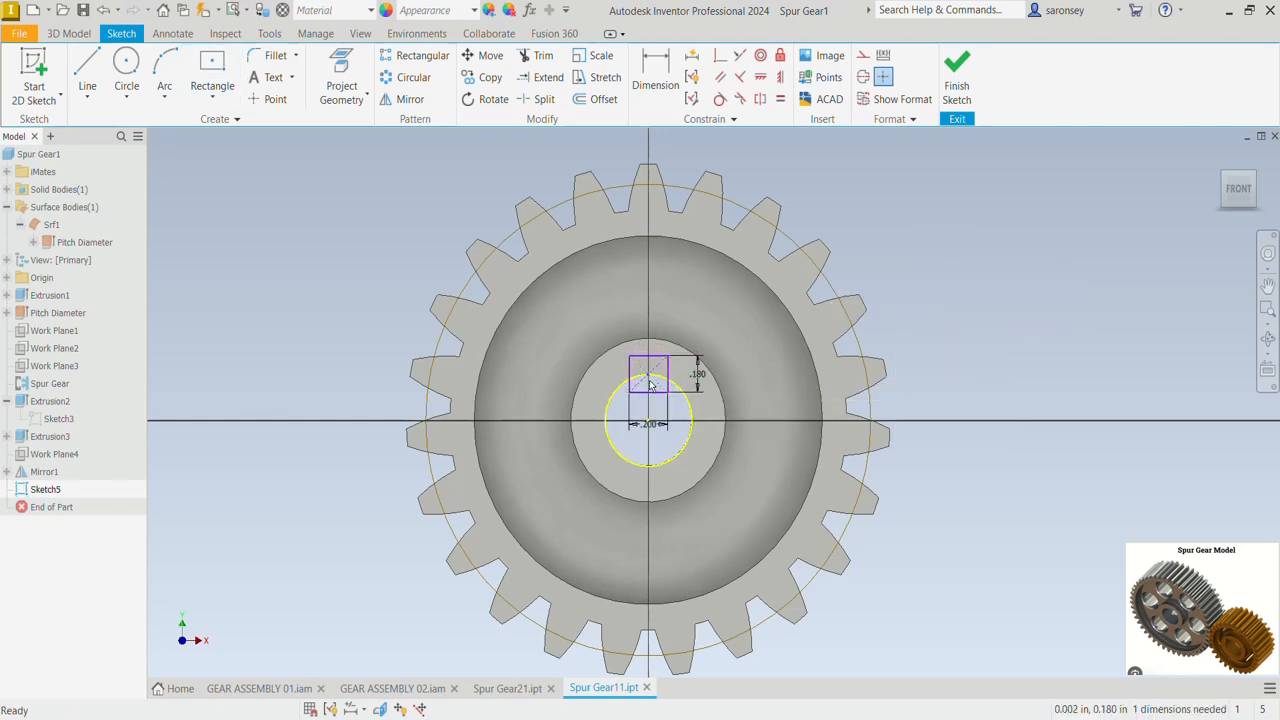
Step: Pull the keyway rectangle off-centre along the bore circle, then constrain its centre point vertically in line with the bore's centre
left_click_drag(650, 382, 680, 396)
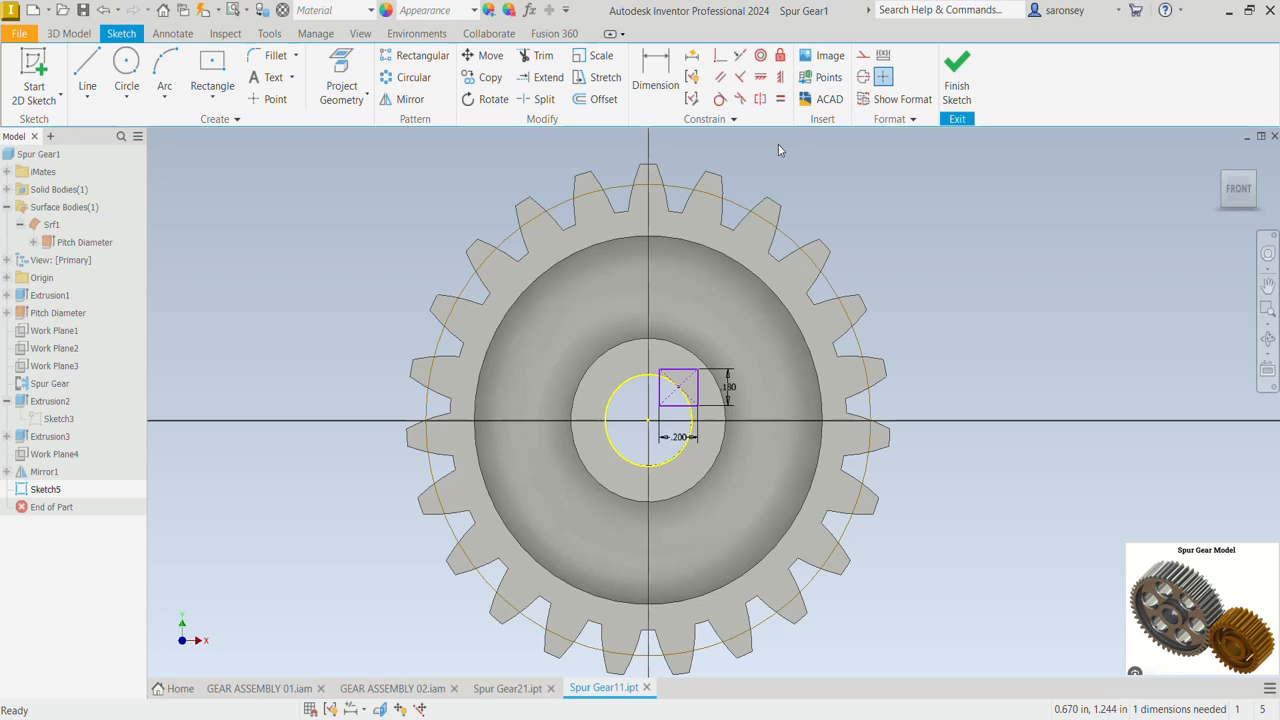
left_click(780, 77)
left_click(678, 393)
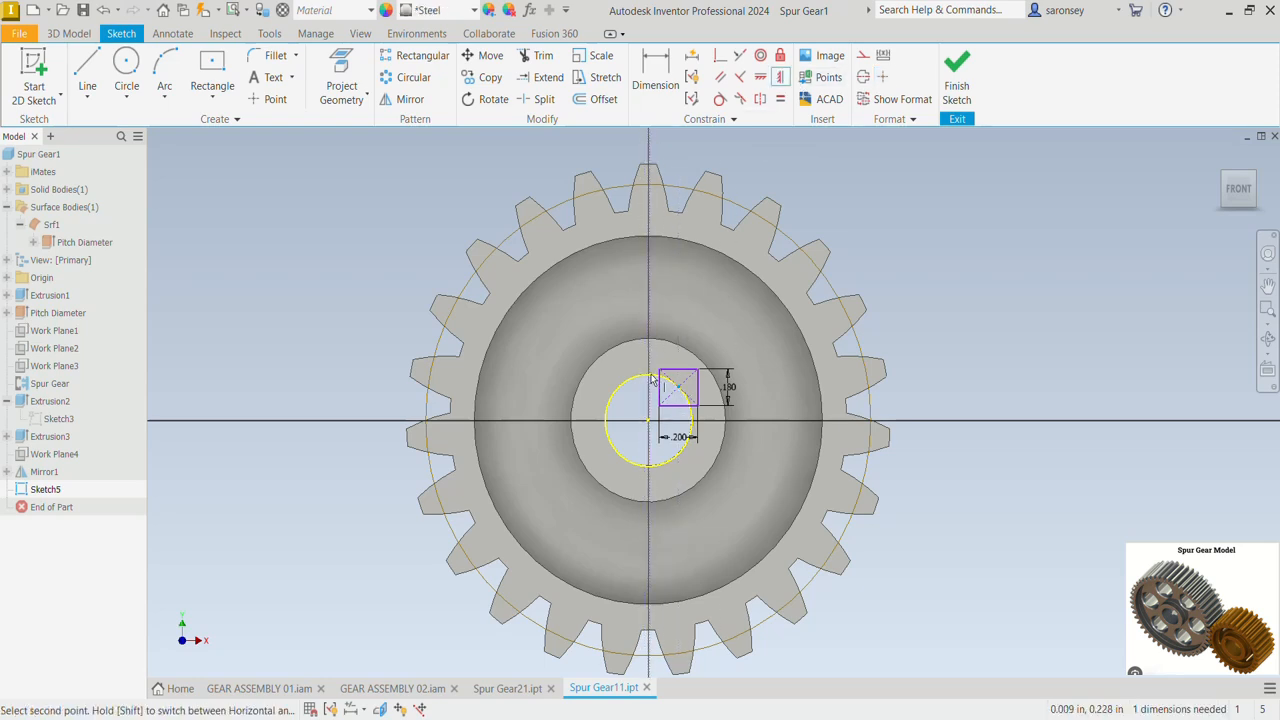
scroll(655, 381, "up", 4)
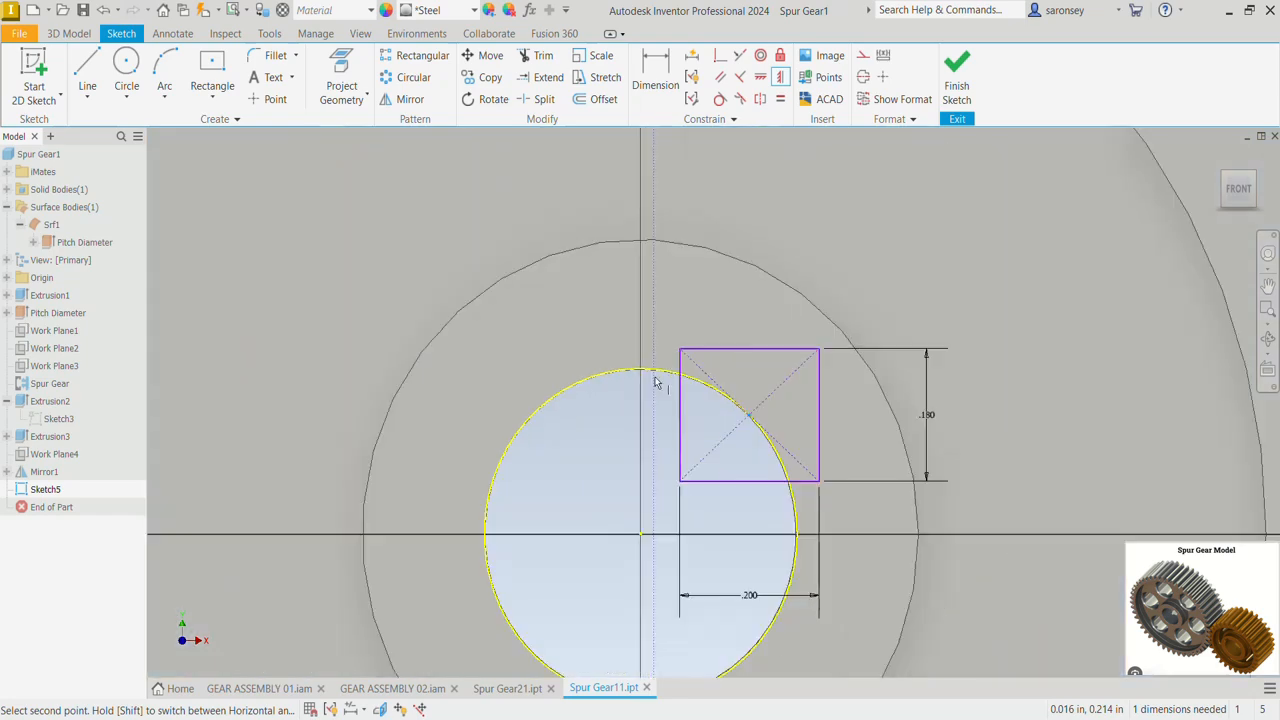
left_click(643, 540)
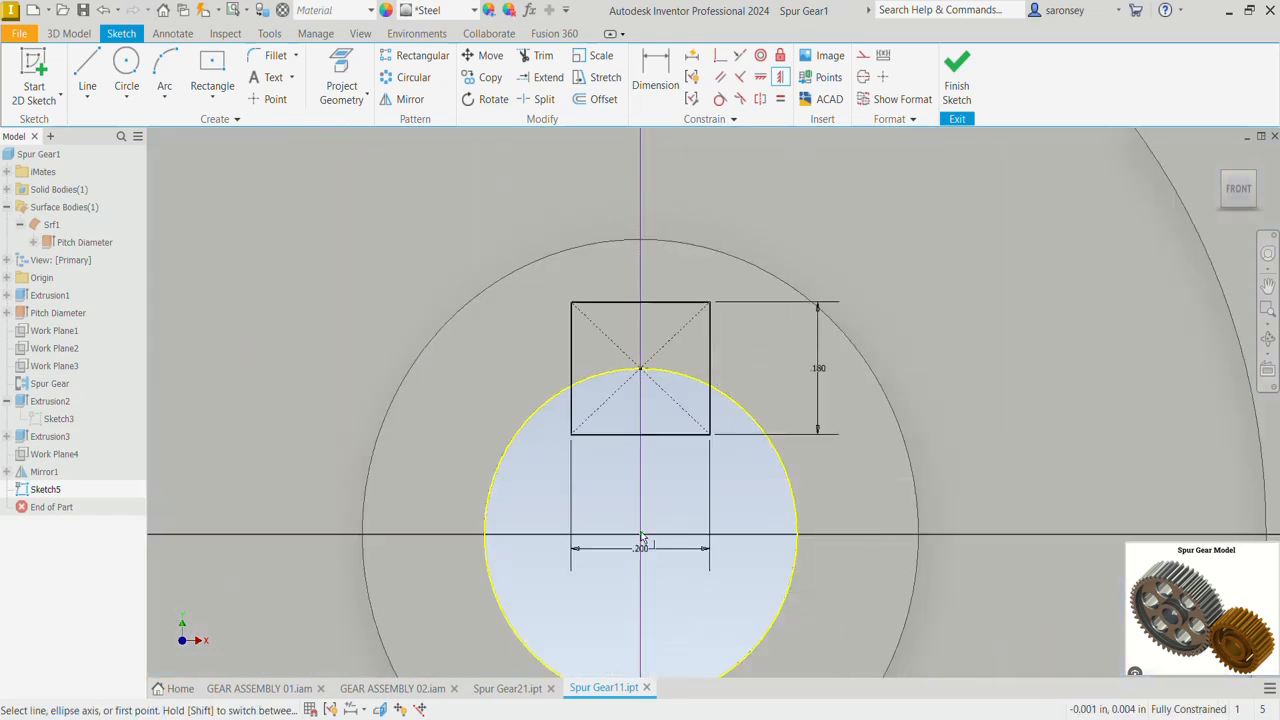
scroll(643, 540, "down", 4)
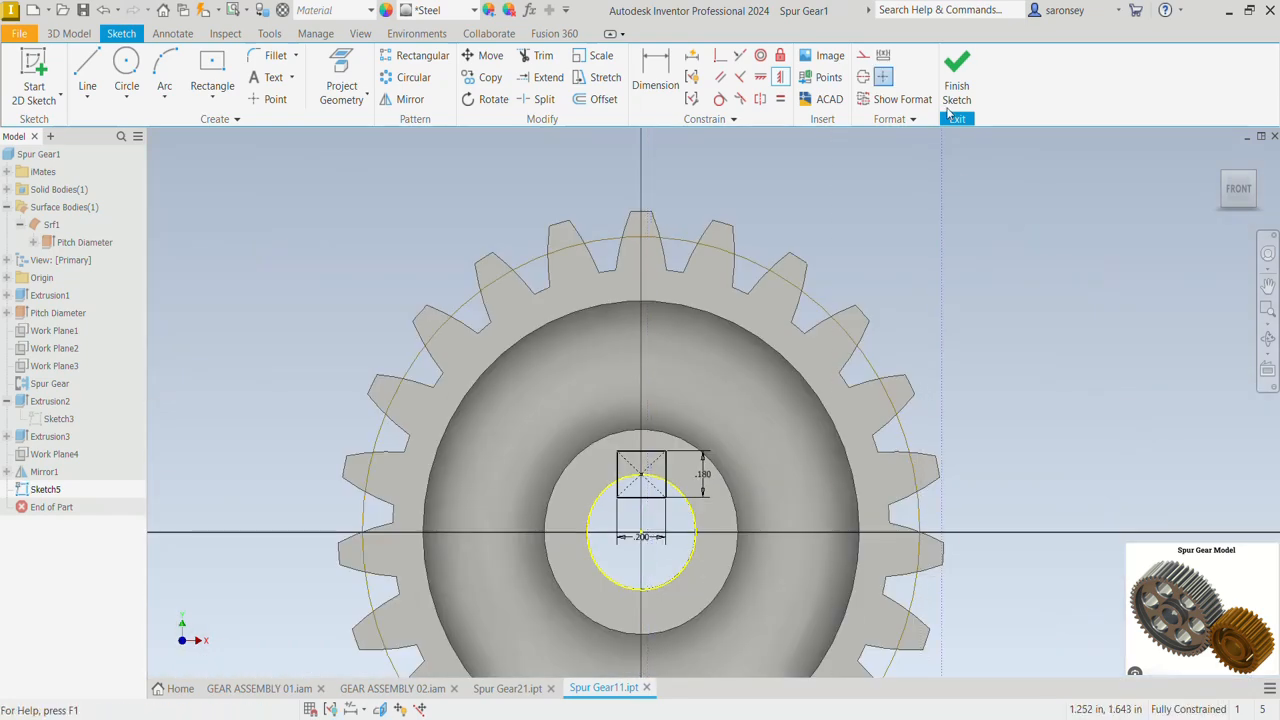
Step: Finish the keyway sketch and extrude both rectangle regions as a Through All cut in the small gear's hub
left_click(957, 75)
key("e")
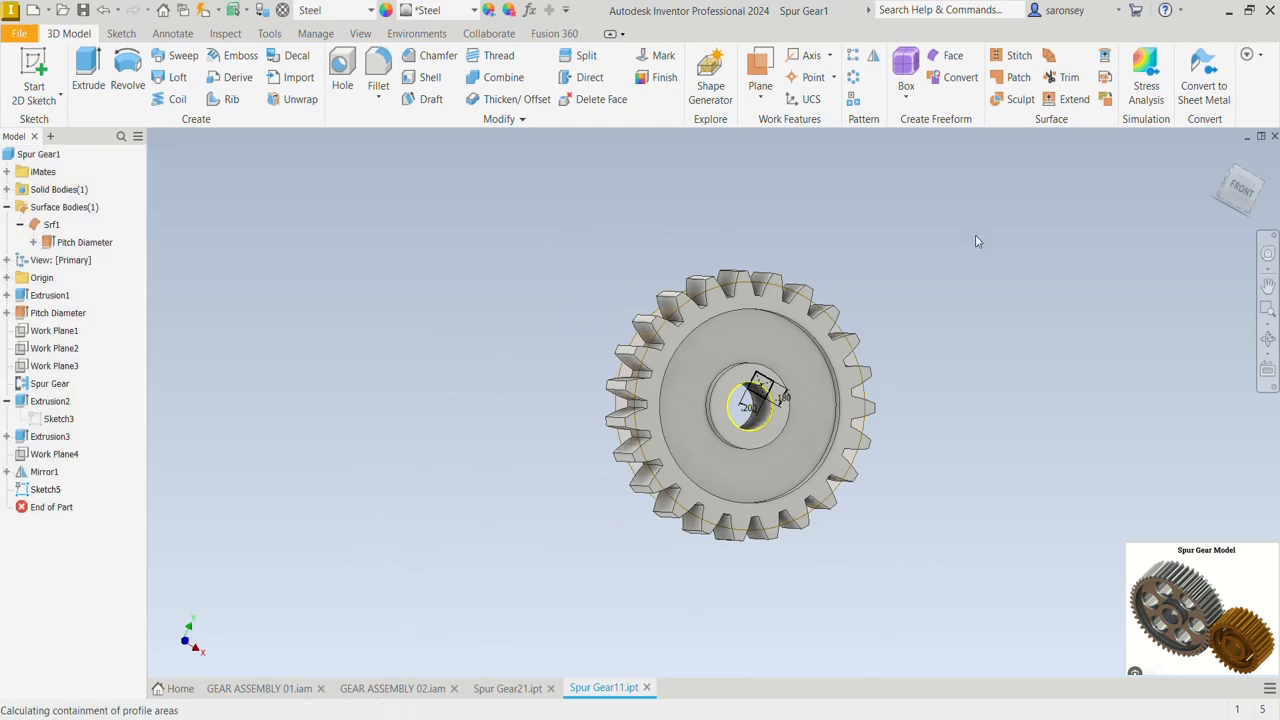
scroll(783, 392, "up", 5)
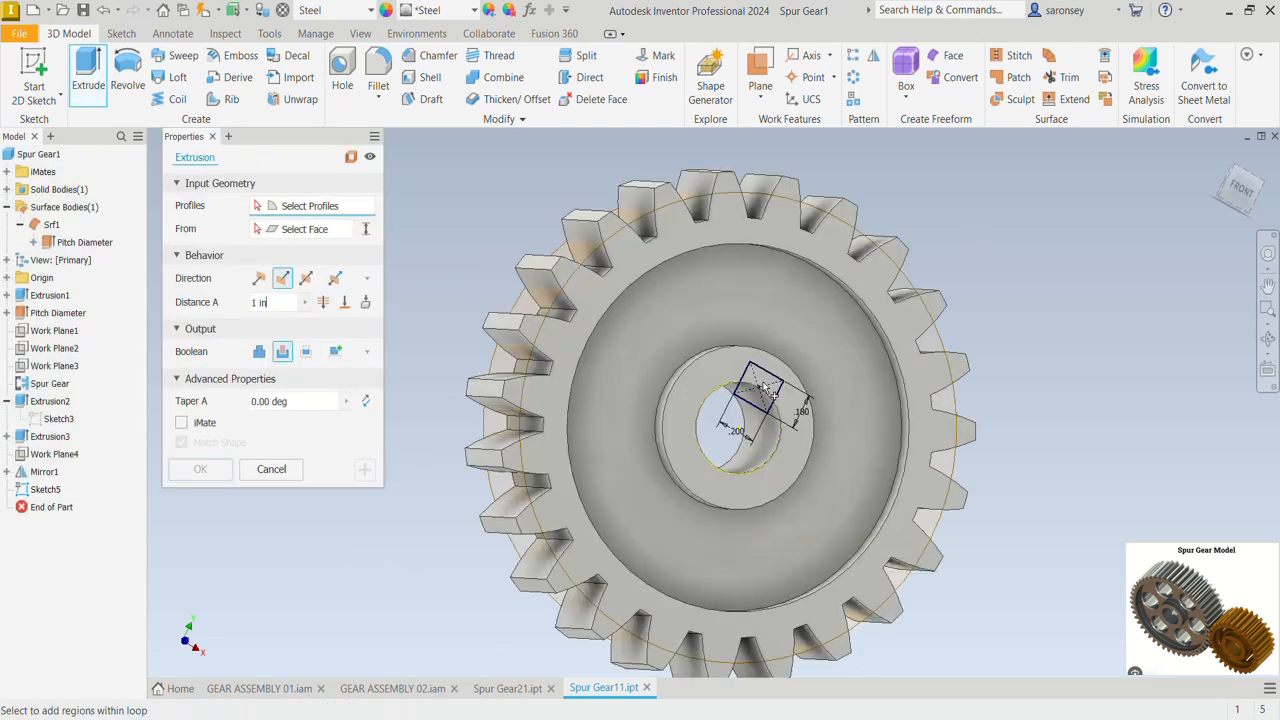
left_click(769, 393)
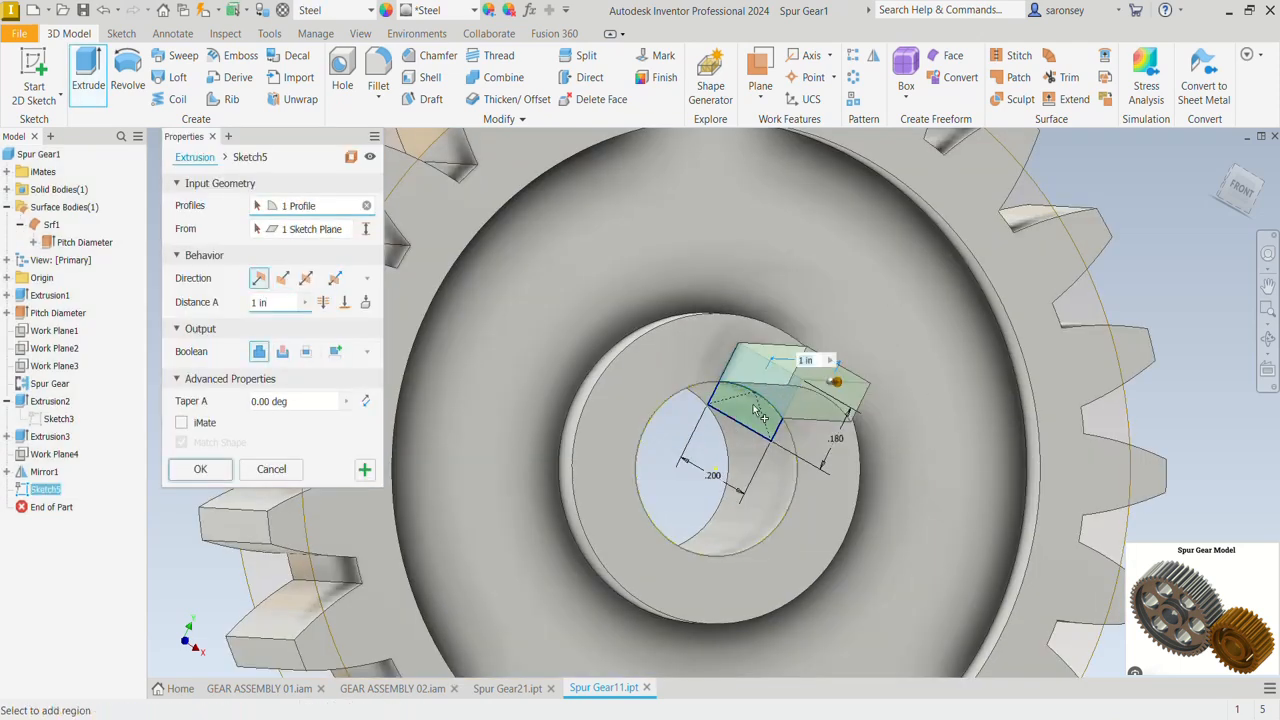
left_click(760, 412)
left_click(283, 352)
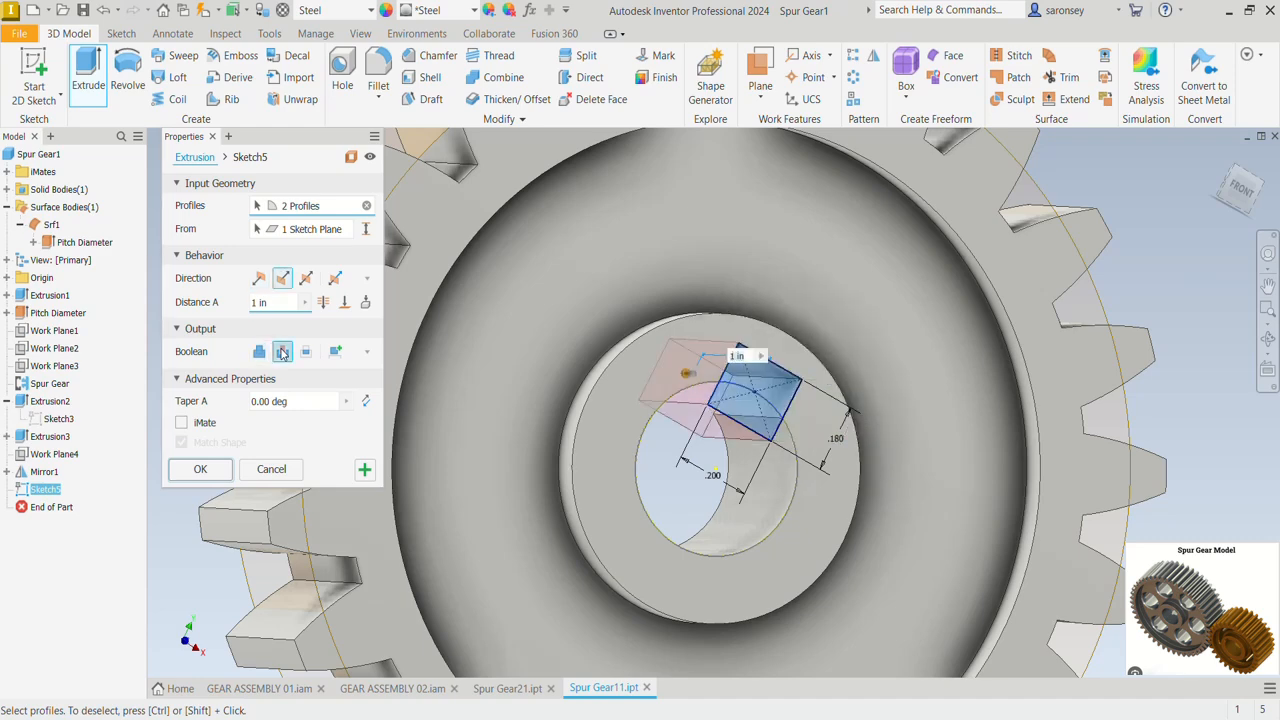
left_click(322, 304)
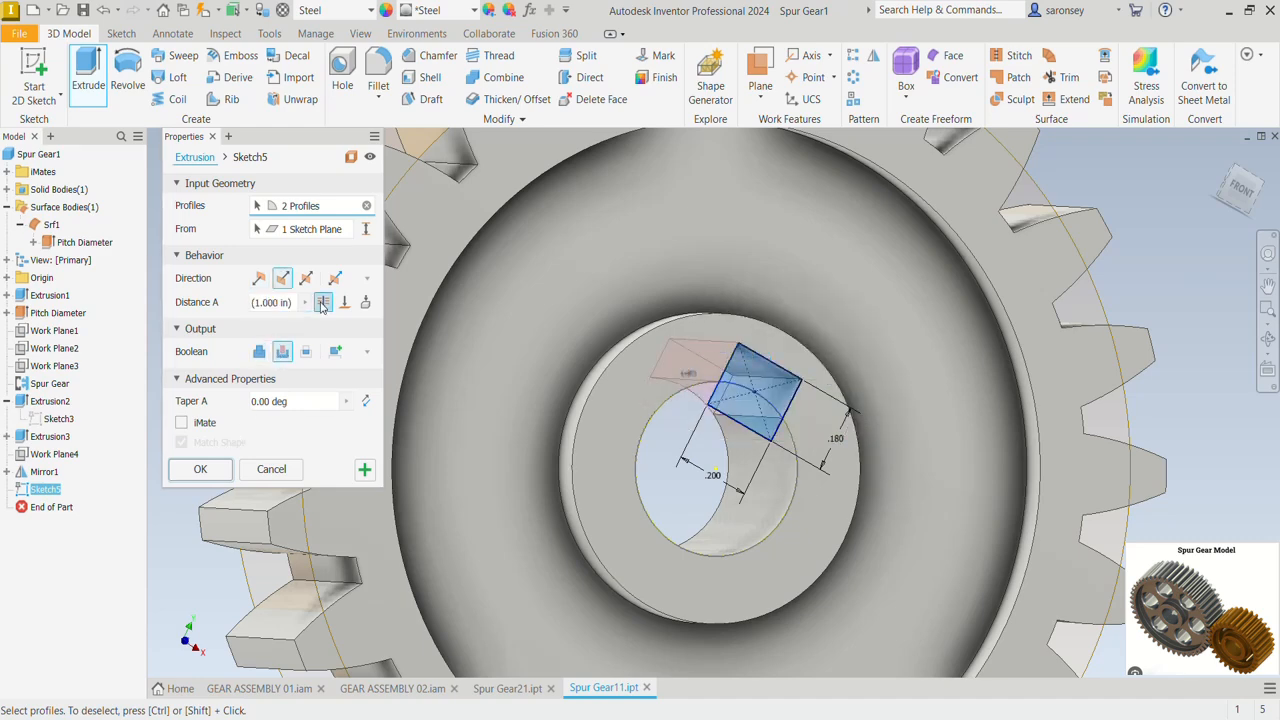
left_click(200, 469)
scroll(599, 423, "up", 5)
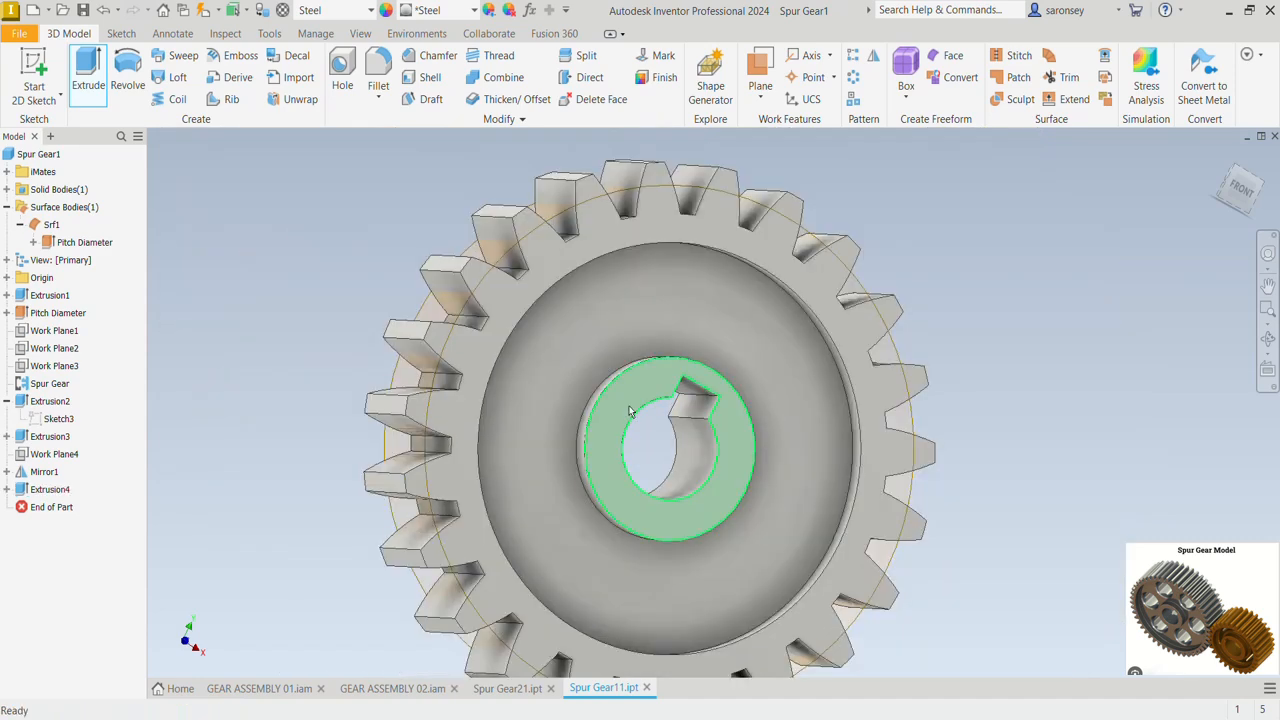
Step: Hide the Pitch Diameter surface in the small gear part and also in the large gear part, Spur Gear21
left_click(1218, 160)
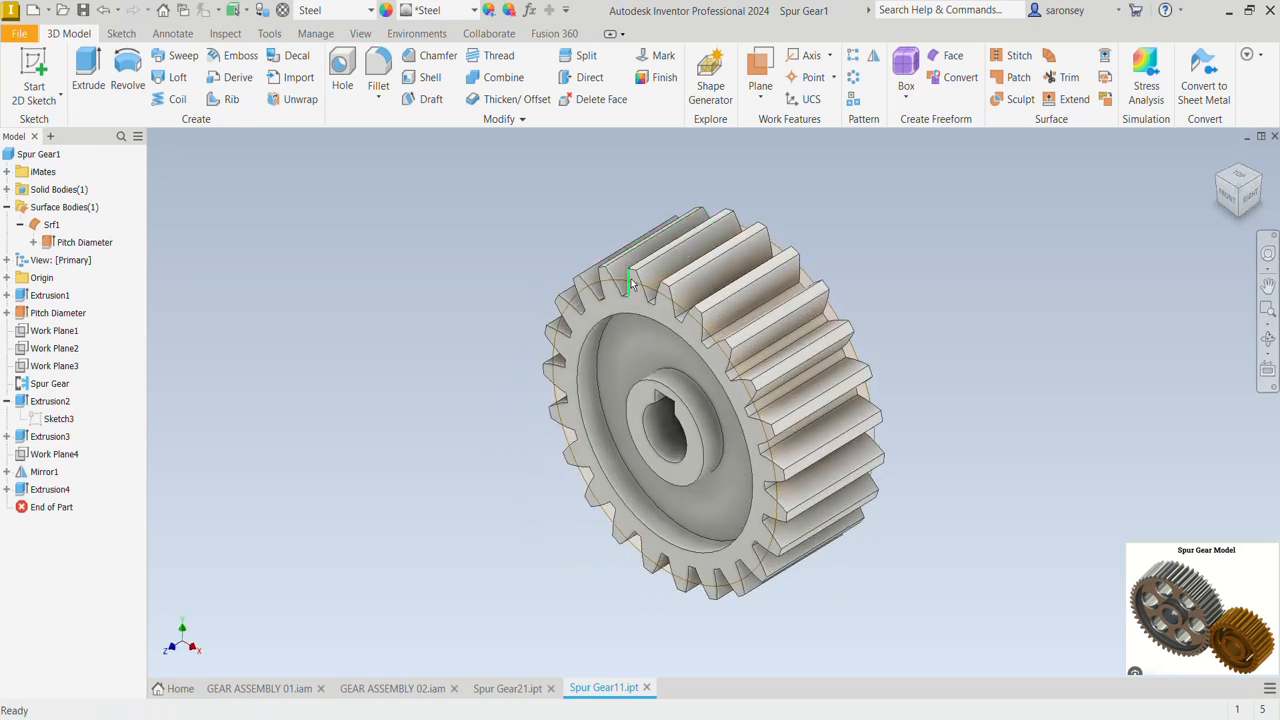
right_click(82, 244)
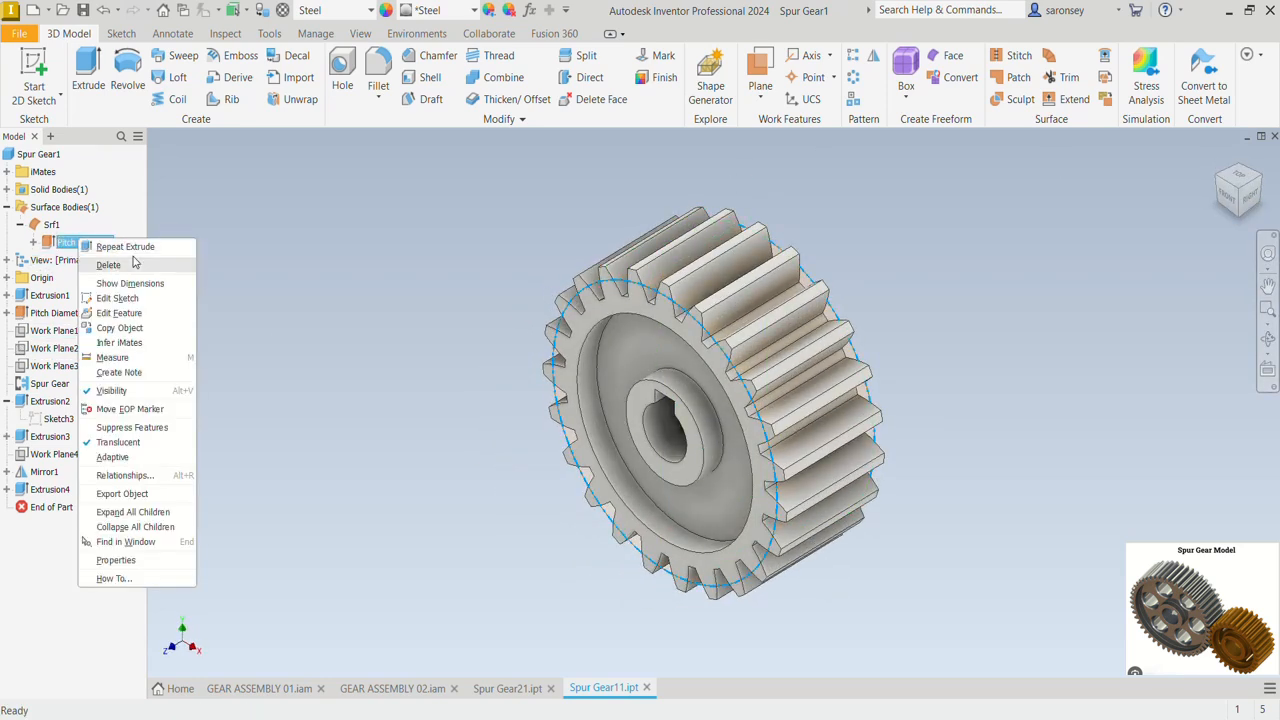
left_click(126, 391)
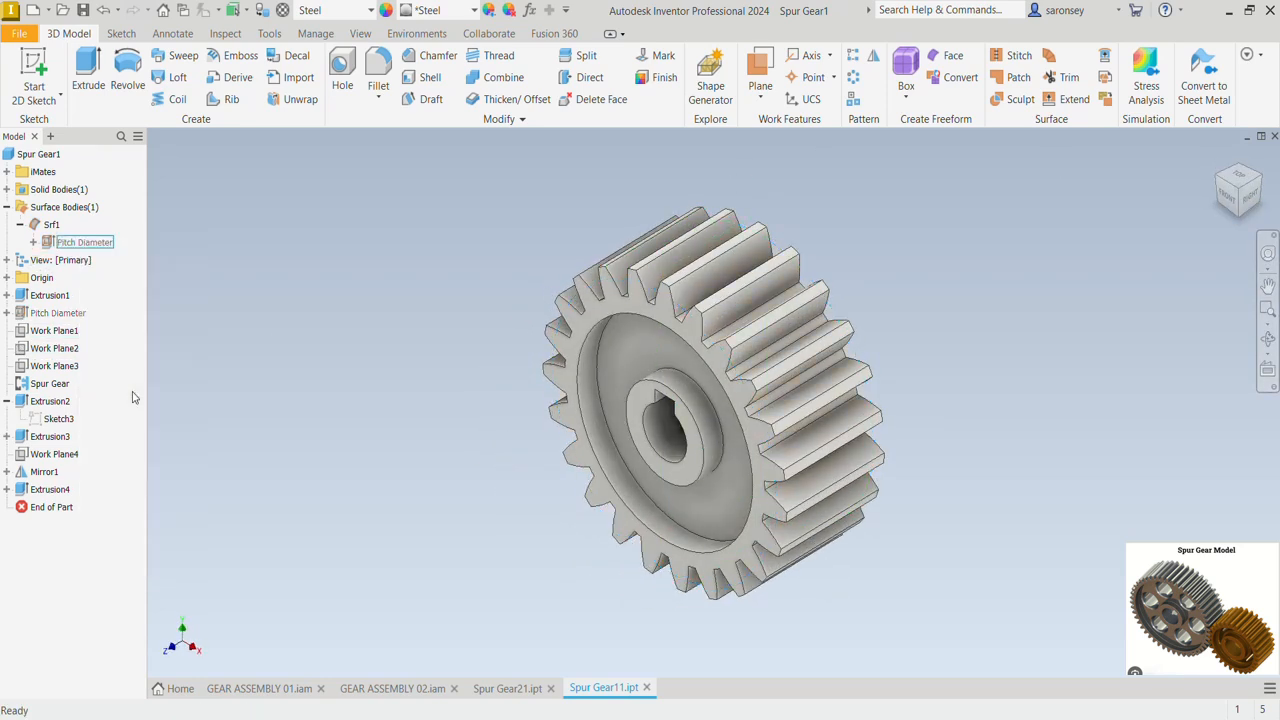
left_click(516, 690)
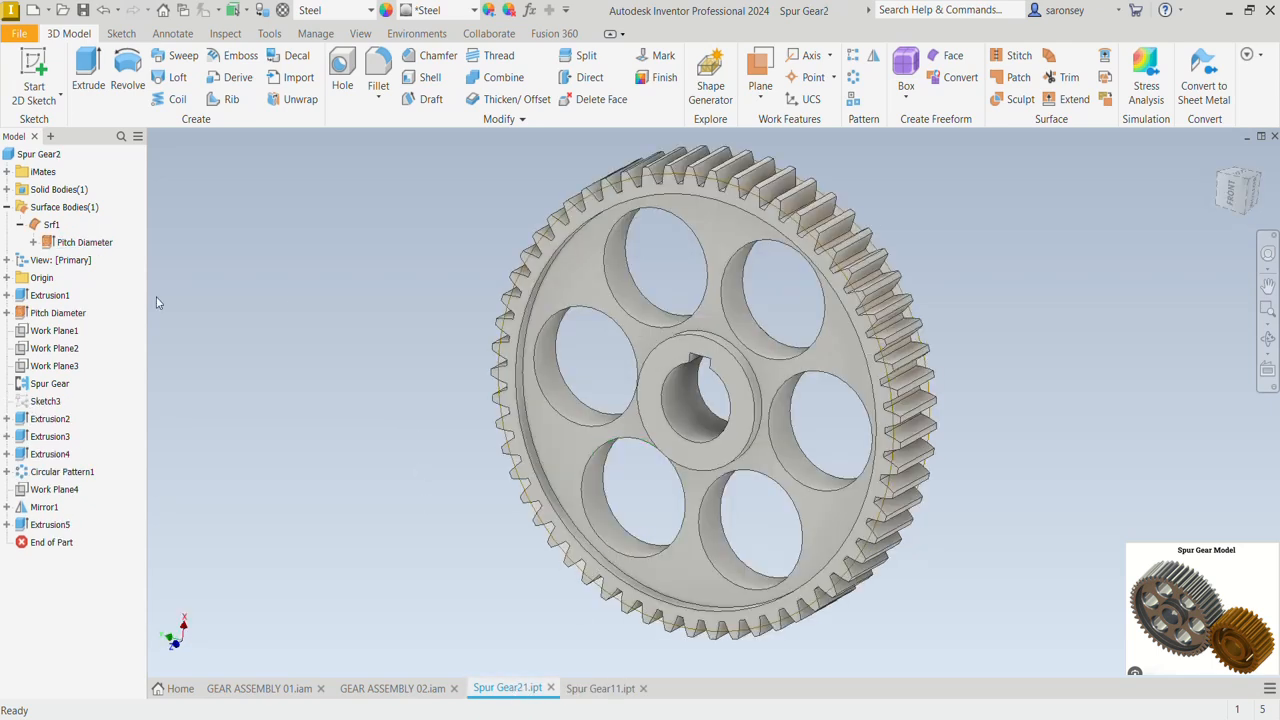
left_click(72, 241)
right_click(70, 242)
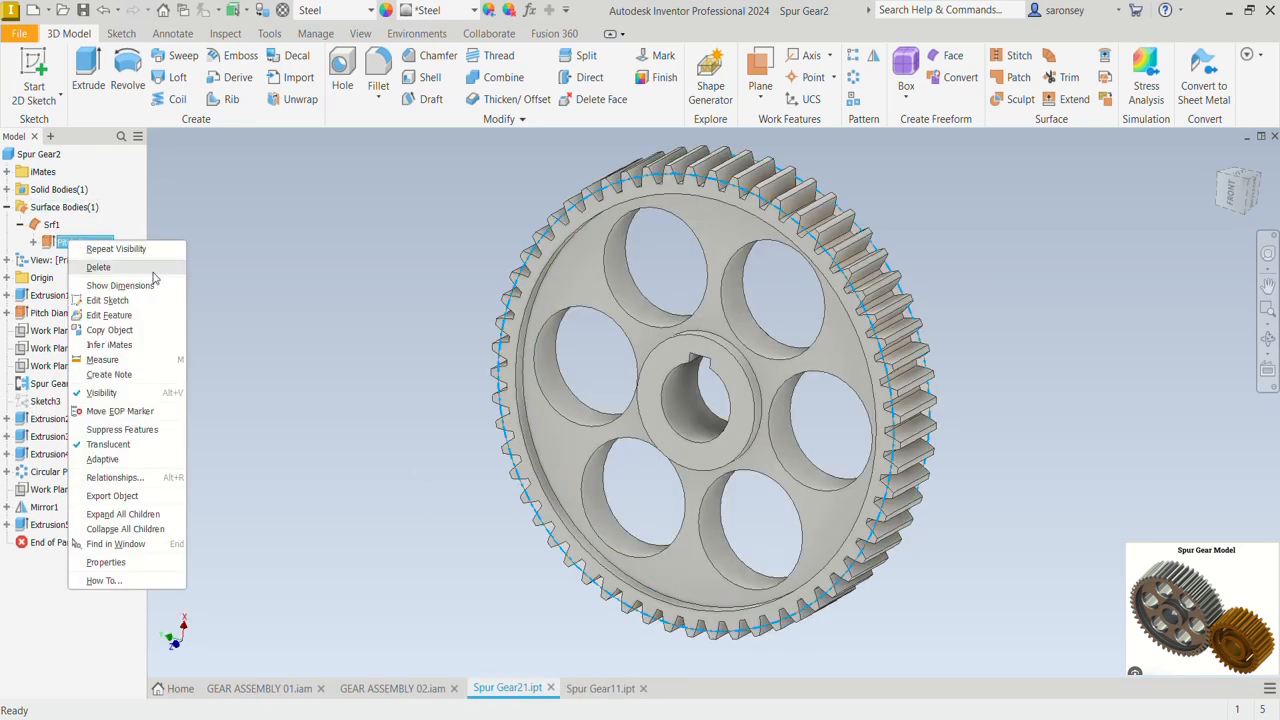
left_click(140, 393)
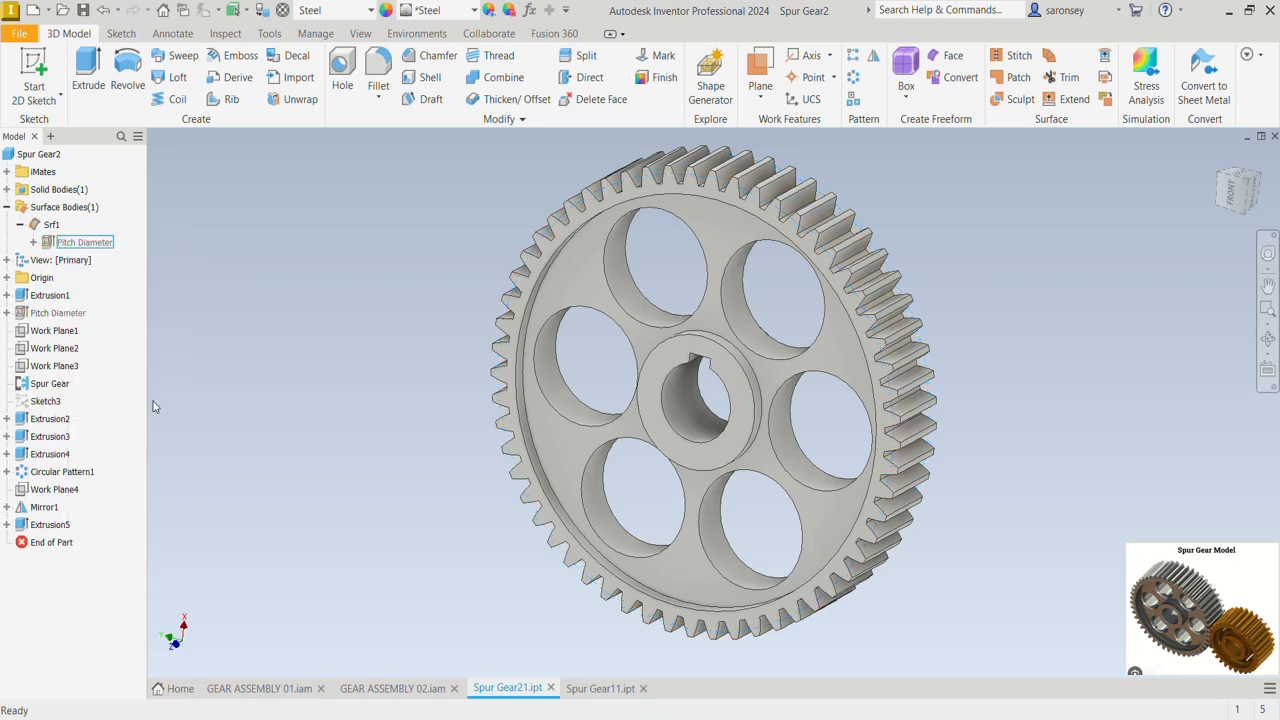
Step: In GEAR ASSEMBLY 02, apply the Chrome - Polished Black appearance to the large gear
left_click(392, 688)
scroll(820, 496, "up", 2)
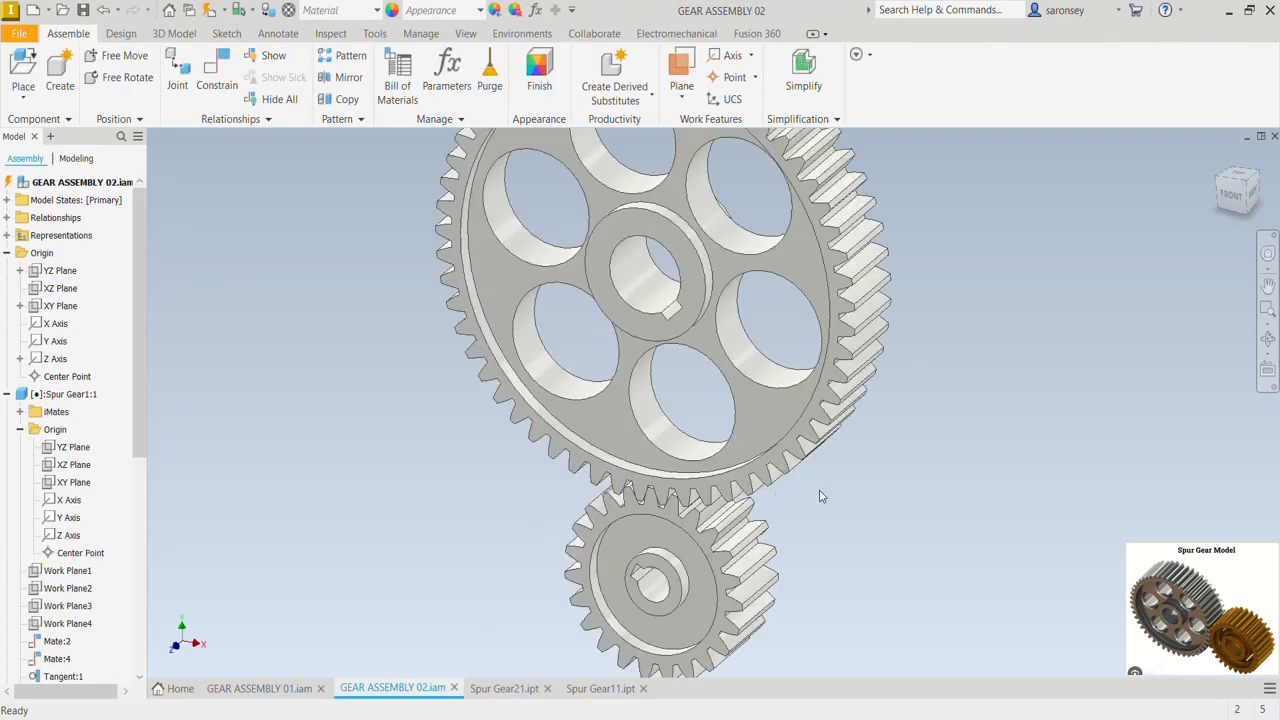
scroll(820, 496, "down", 2)
scroll(908, 430, "up", 3)
scroll(910, 420, "down", 3)
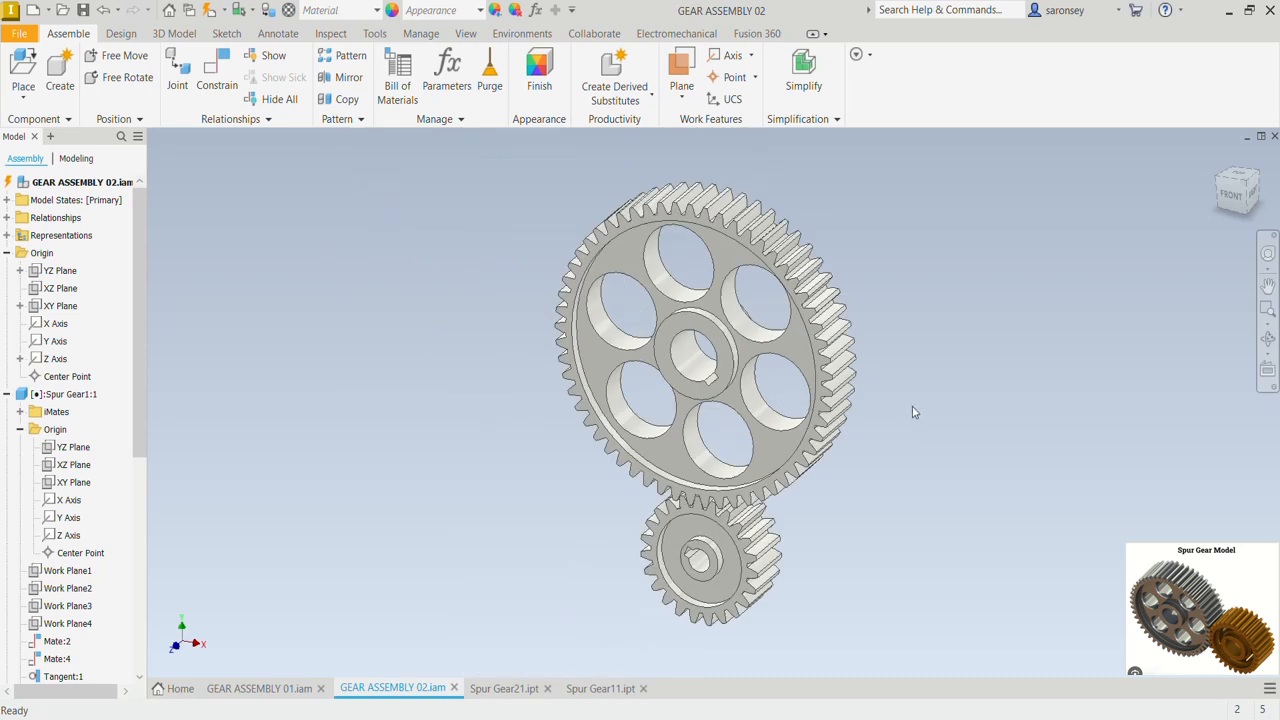
middle_click_drag(912, 410, 906, 424, "shift")
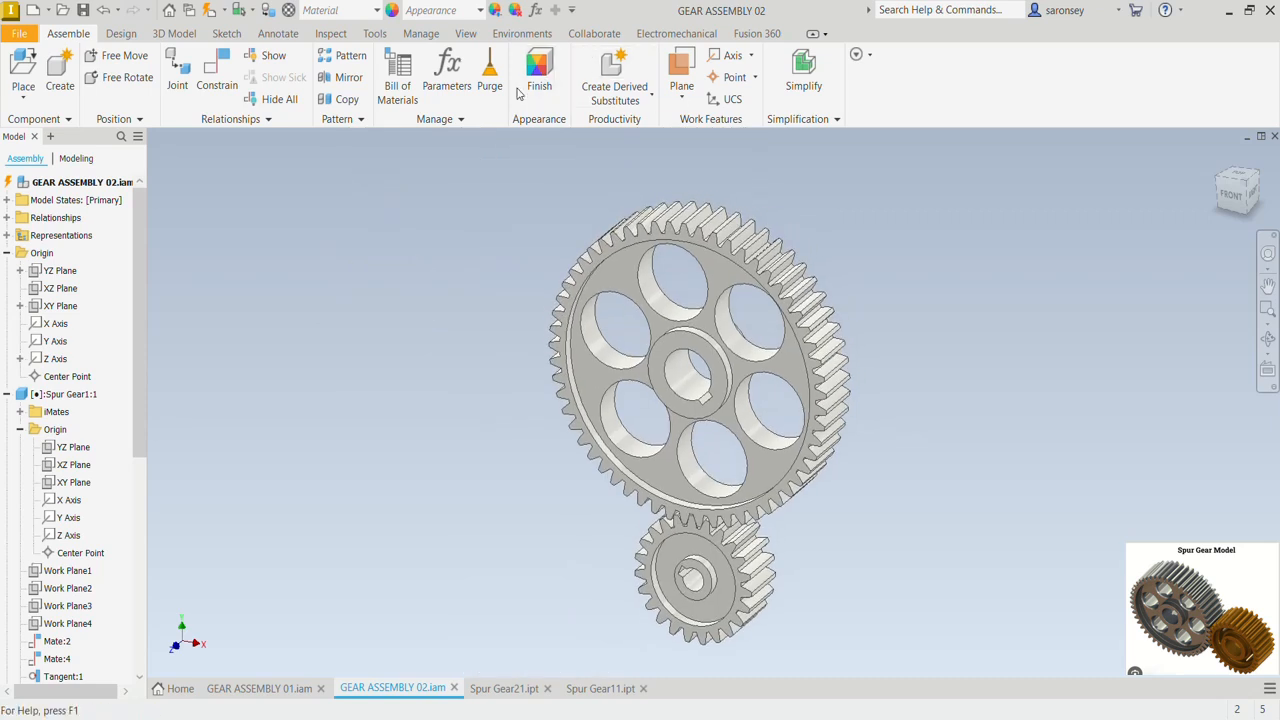
left_click(466, 33)
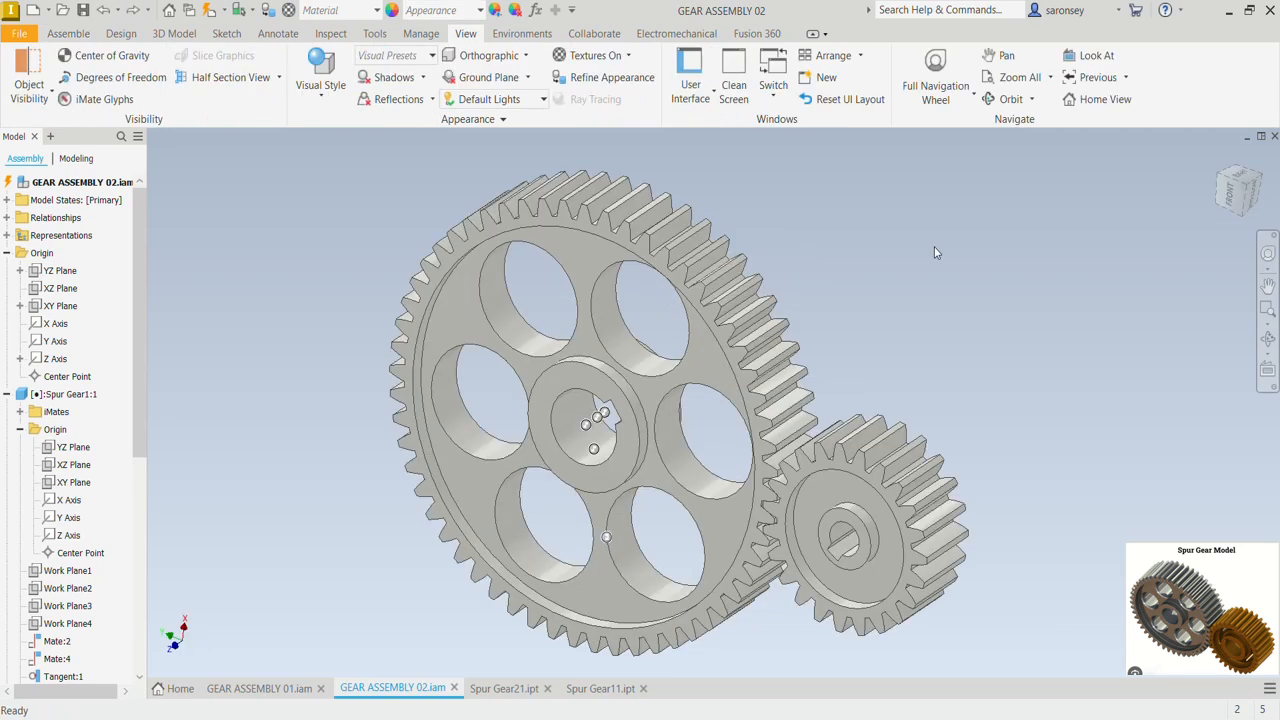
left_click(692, 285)
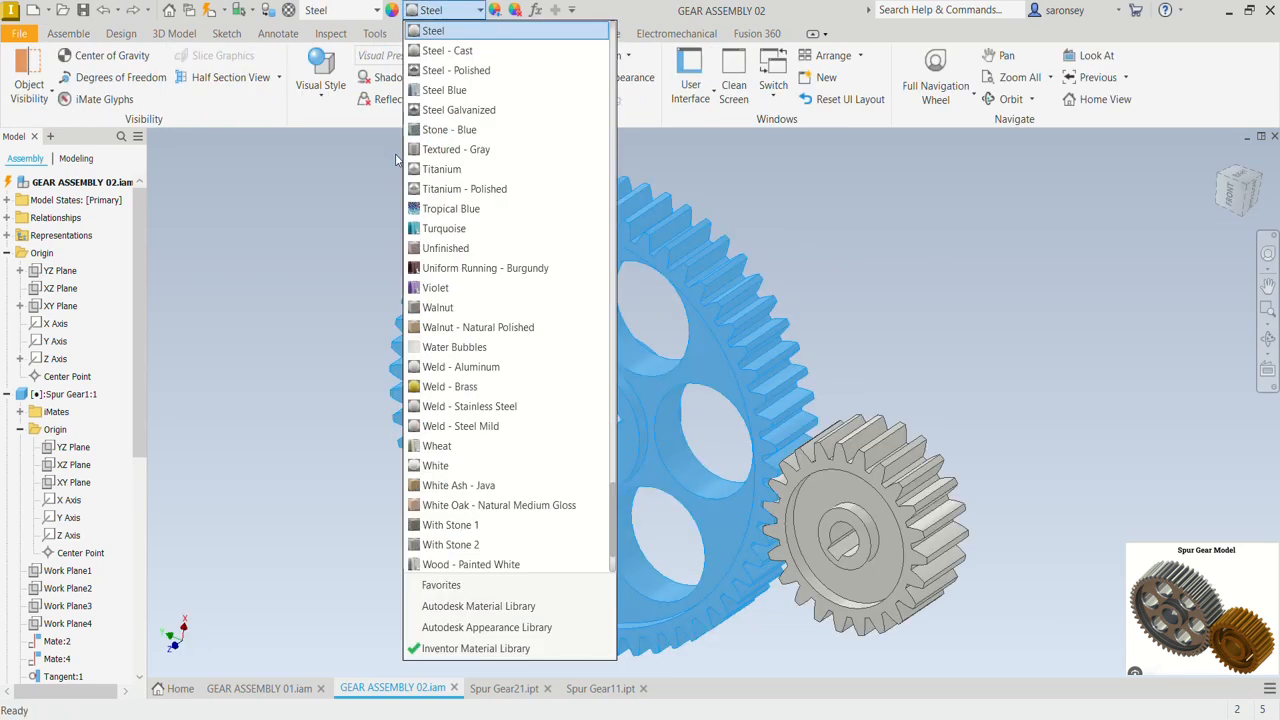
key("c")
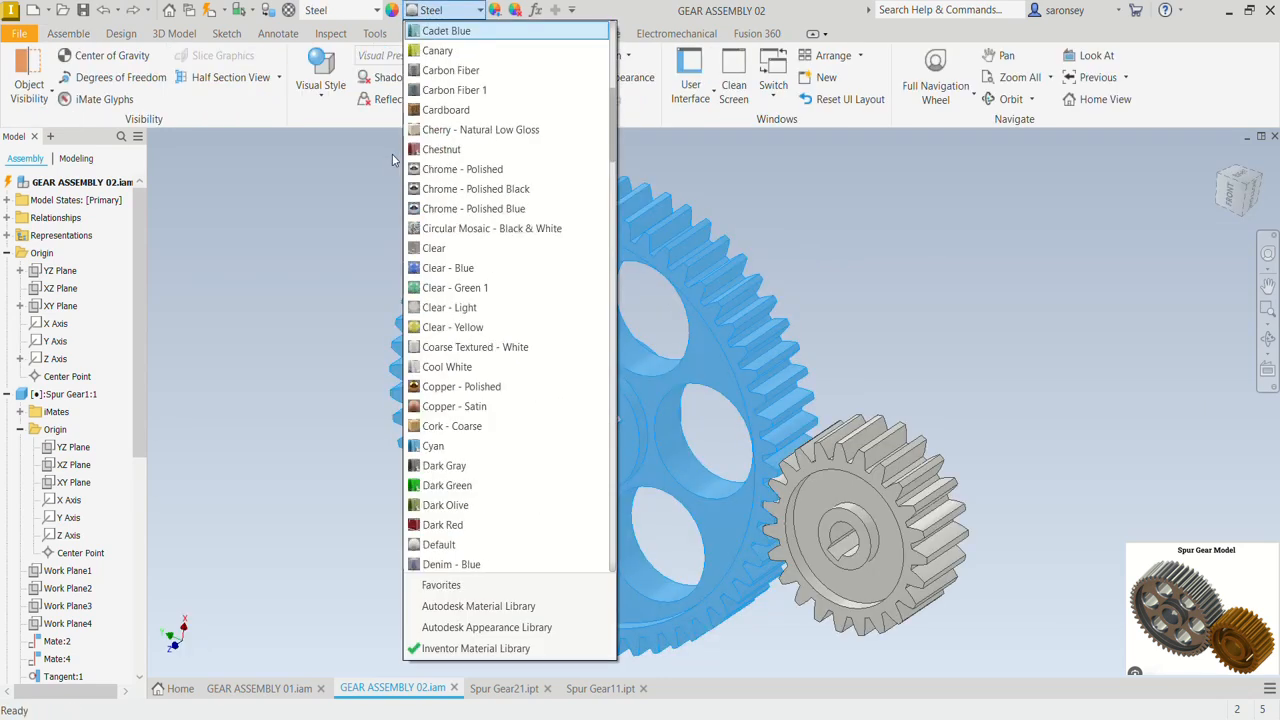
left_click(483, 190)
key("Escape")
Step: Apply the Metal 1600F Hot appearance to the small gear
left_click(891, 456)
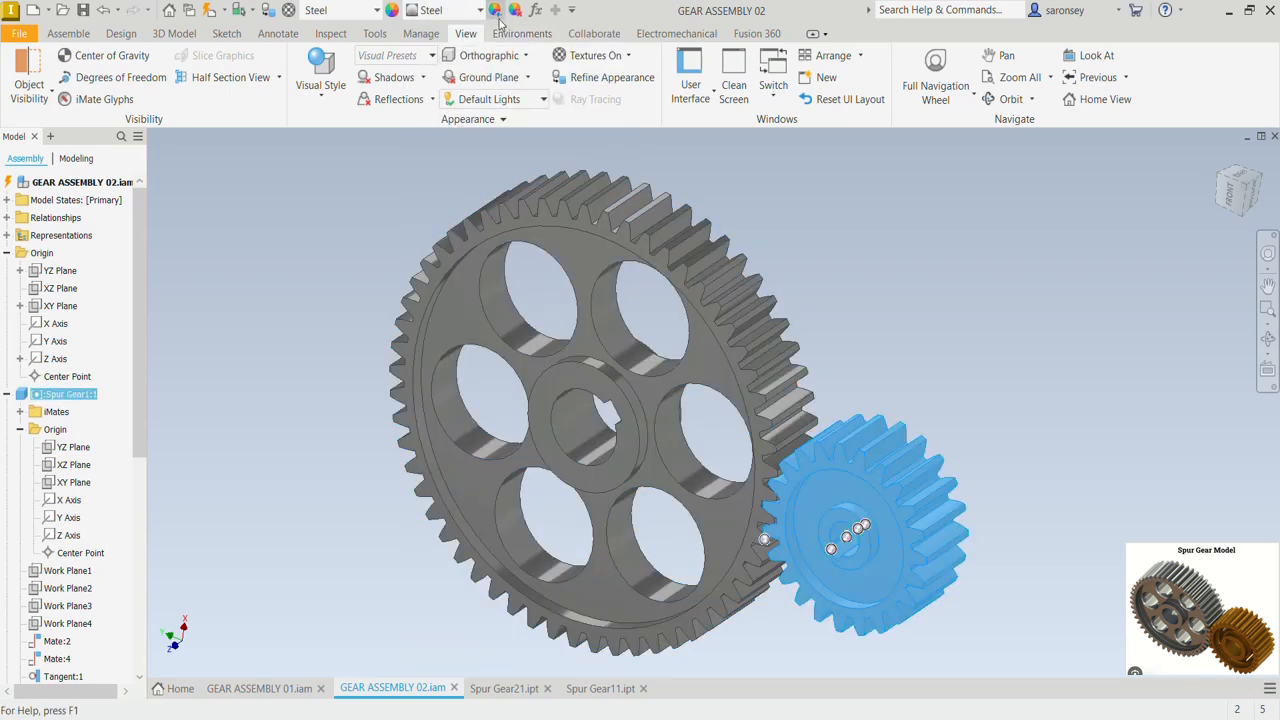
left_click(480, 10)
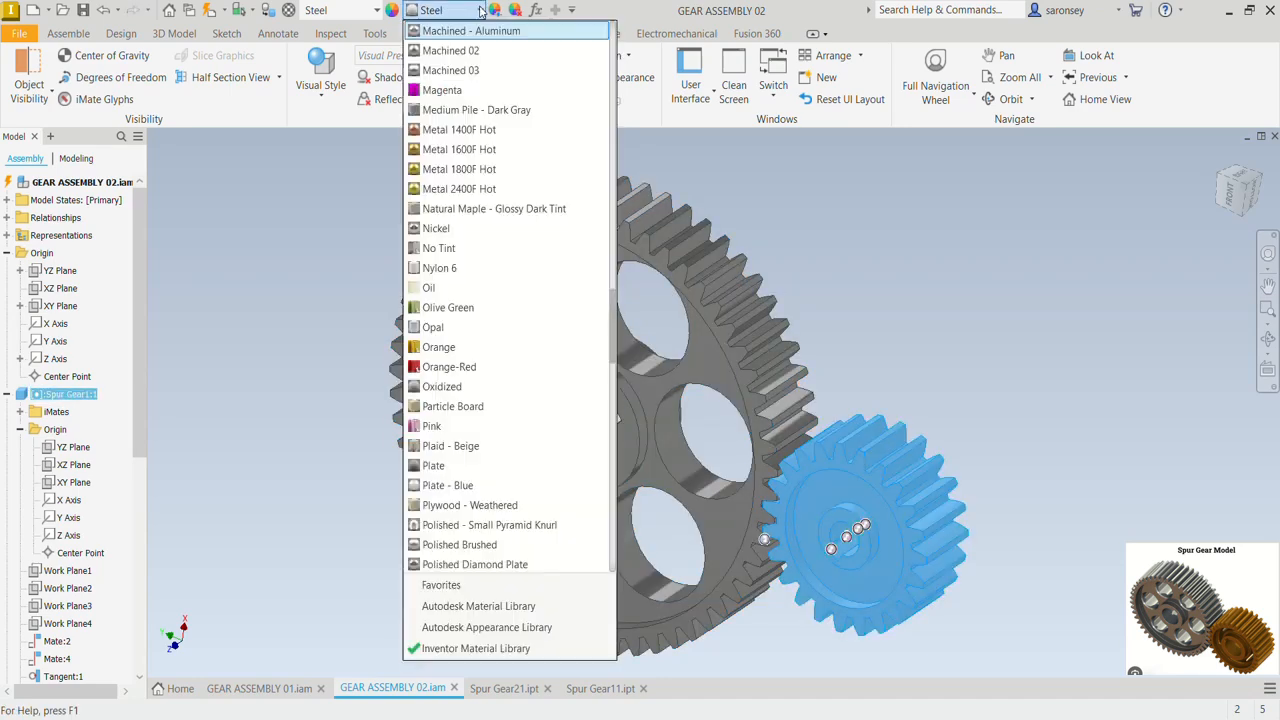
left_click(476, 150)
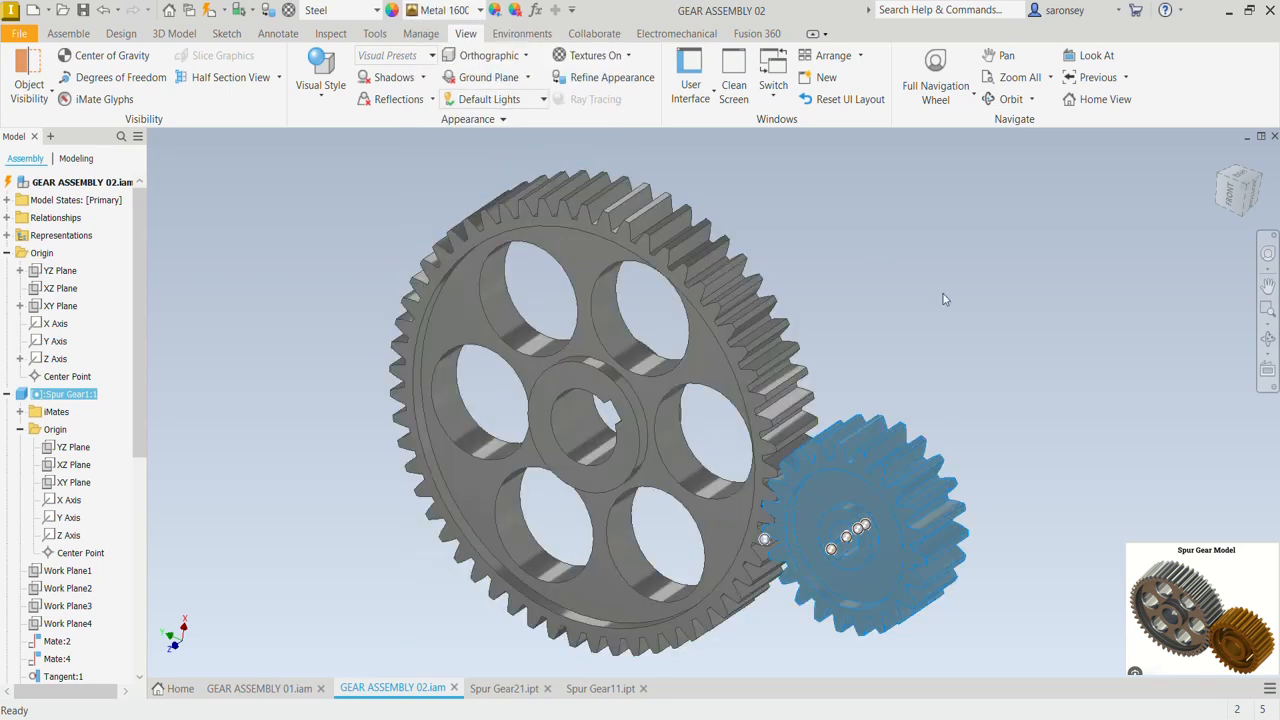
left_click(988, 359)
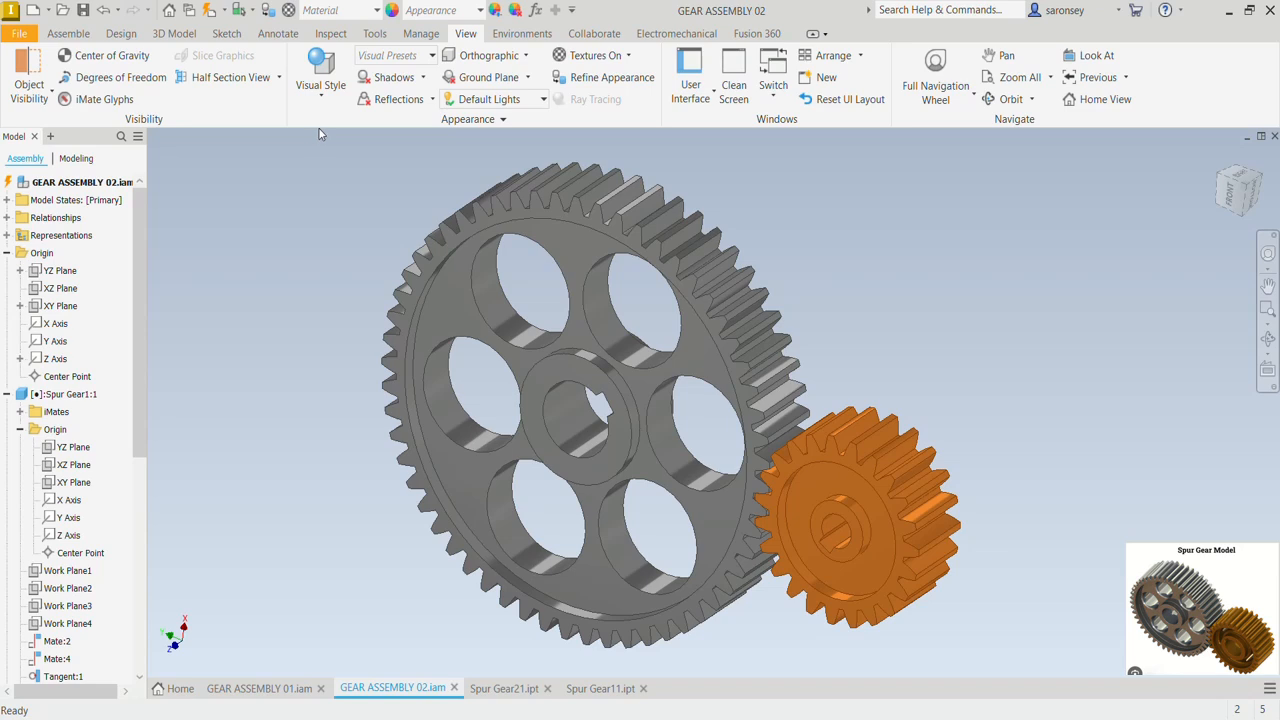
Step: Turn on All Shadows and Reflections for the assembly display
left_click(422, 77)
left_click(408, 99)
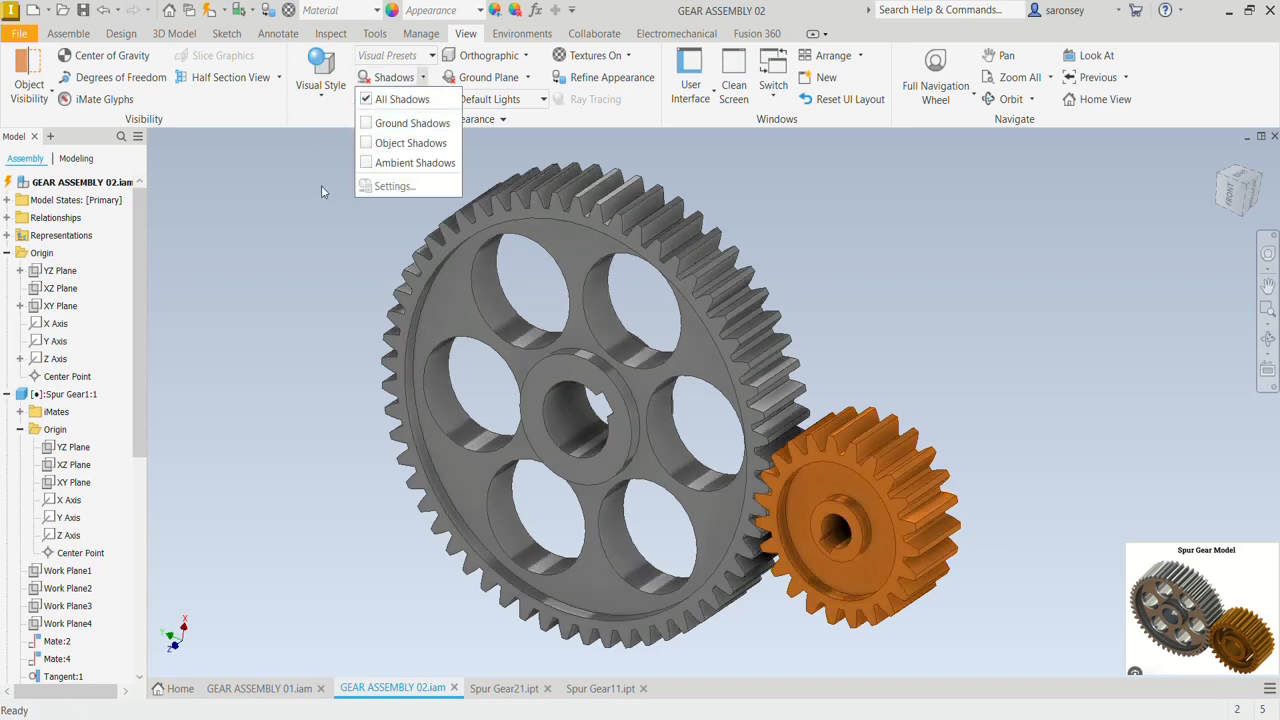
left_click(321, 185)
left_click(432, 99)
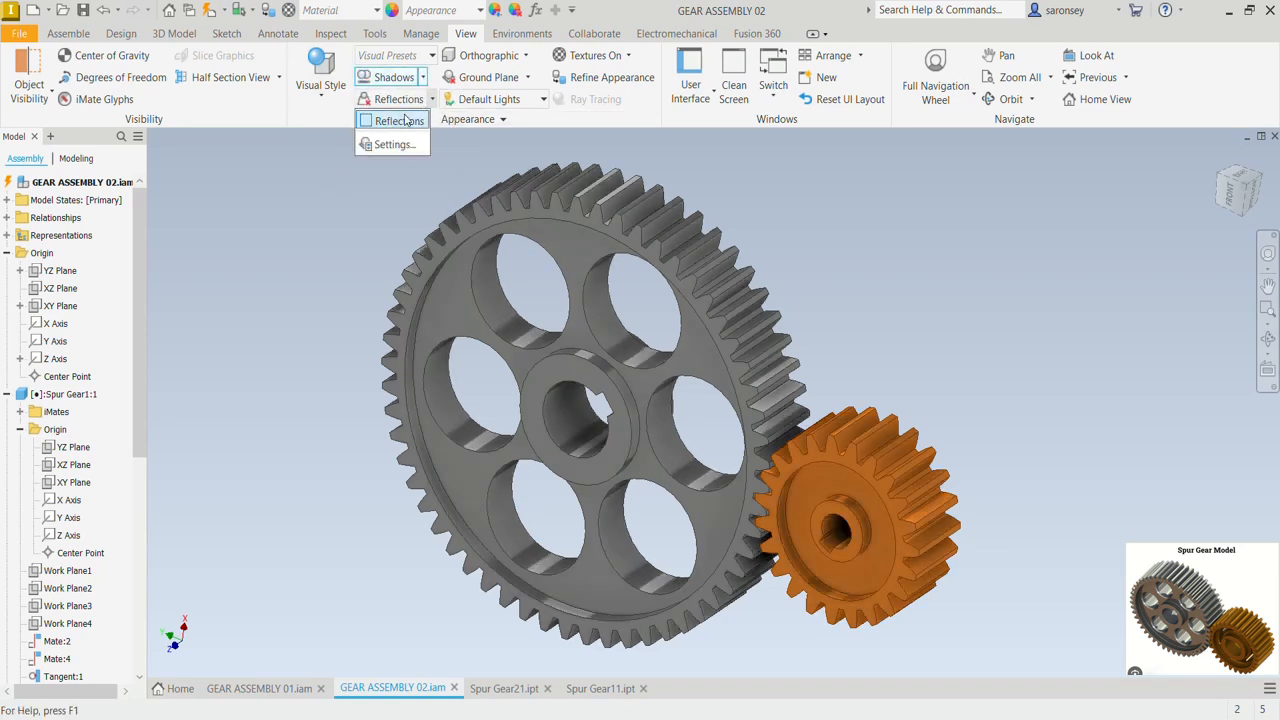
left_click(405, 120)
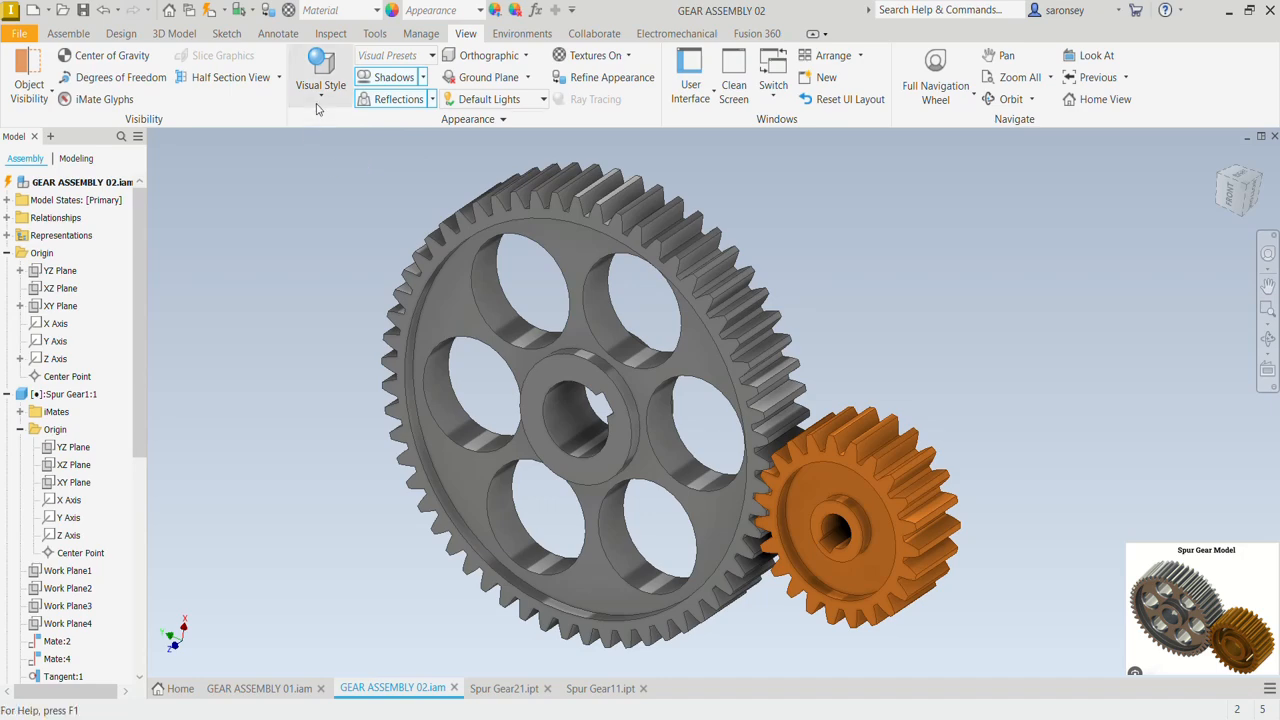
Step: Drive the small gear's Angle:1 constraint in reverse to watch the meshing gears rotate, and close the drive dialog
scroll(70, 480, "down", 4)
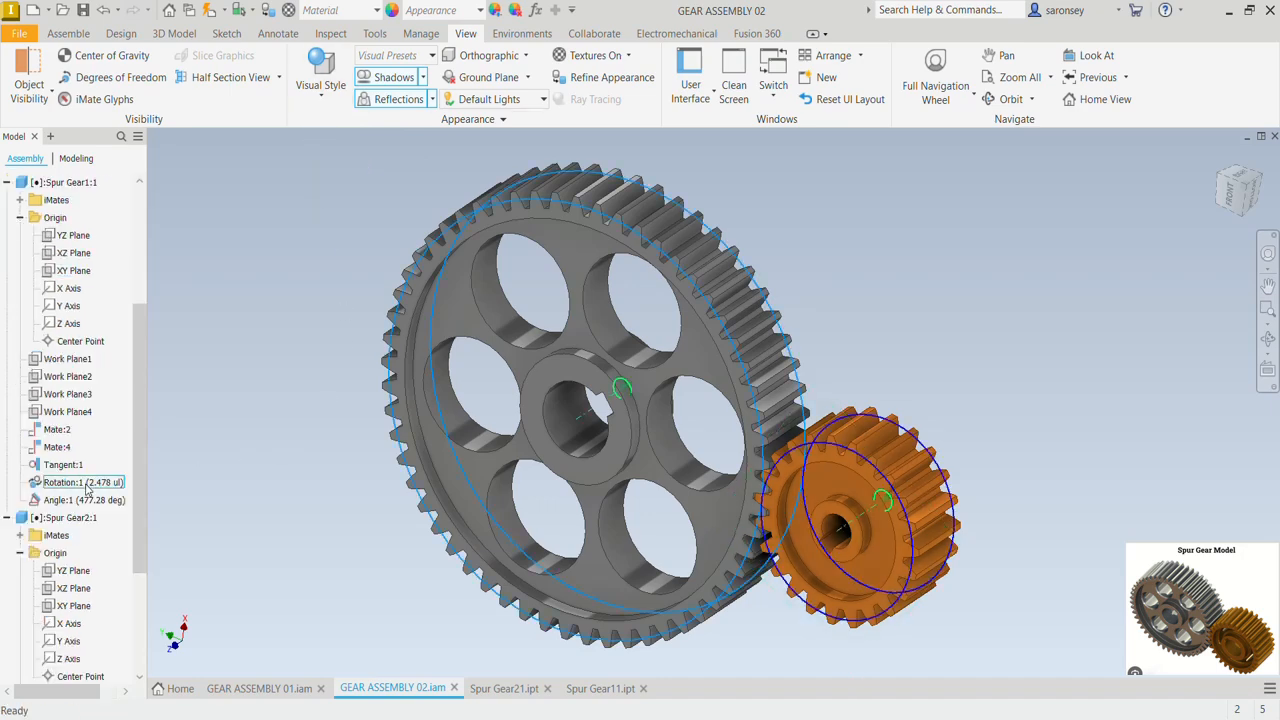
left_click(64, 517)
left_click(54, 502)
right_click(78, 505)
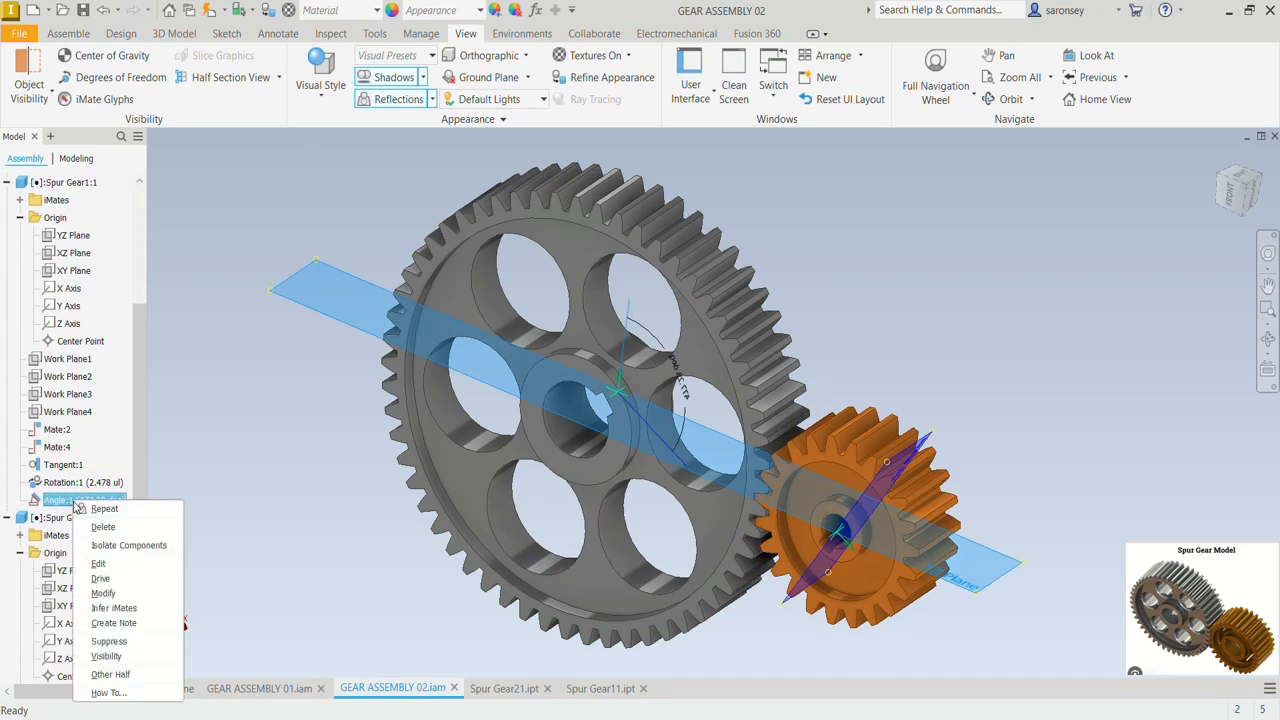
left_click(116, 579)
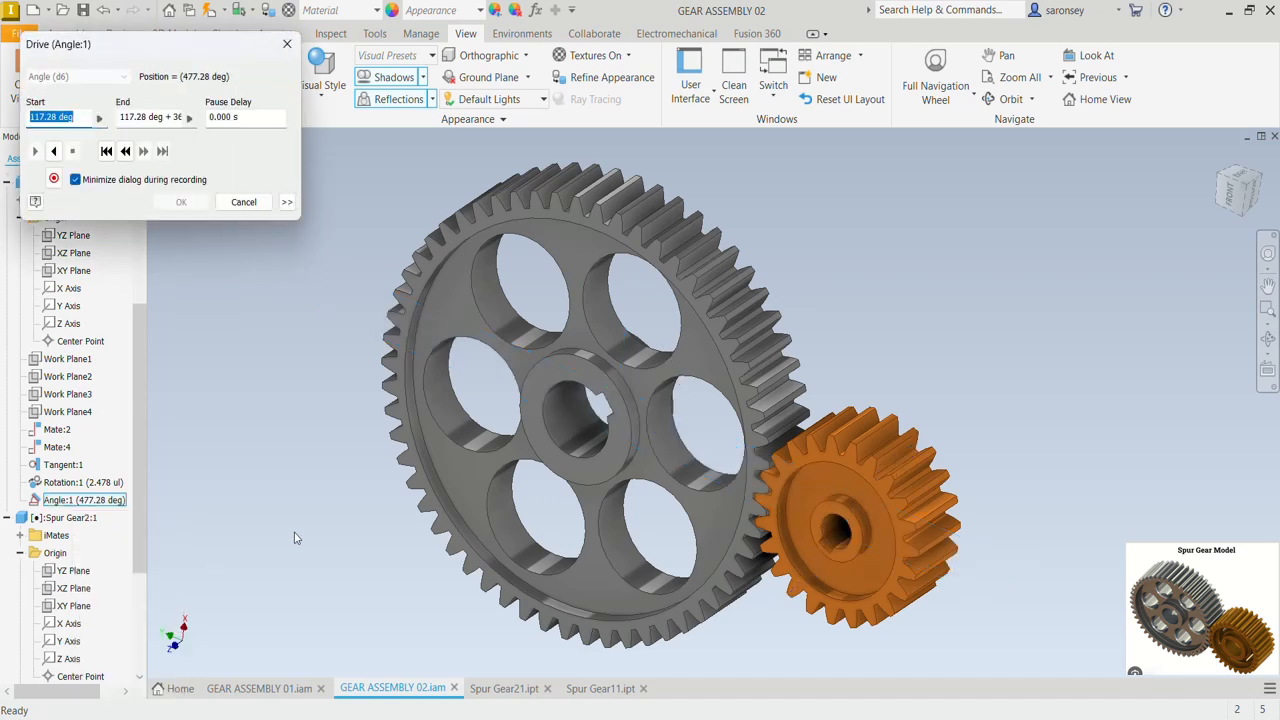
left_click(54, 151)
left_click(287, 44)
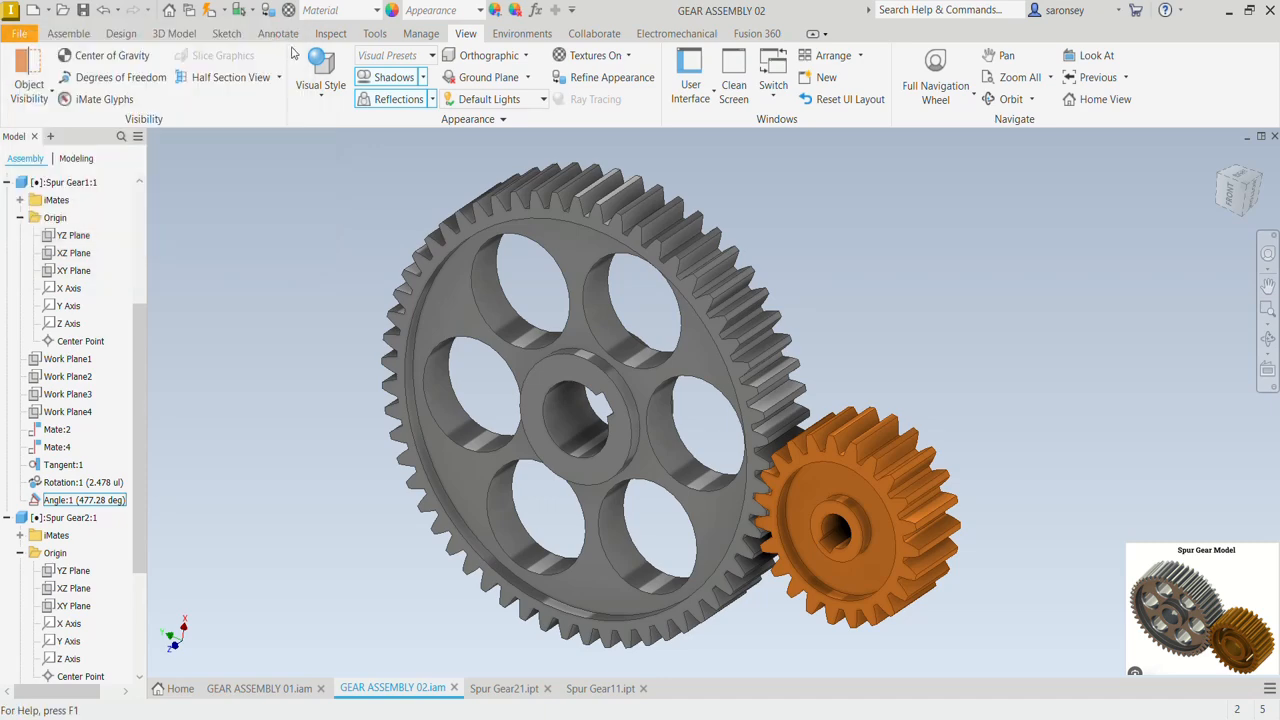
left_click(328, 226)
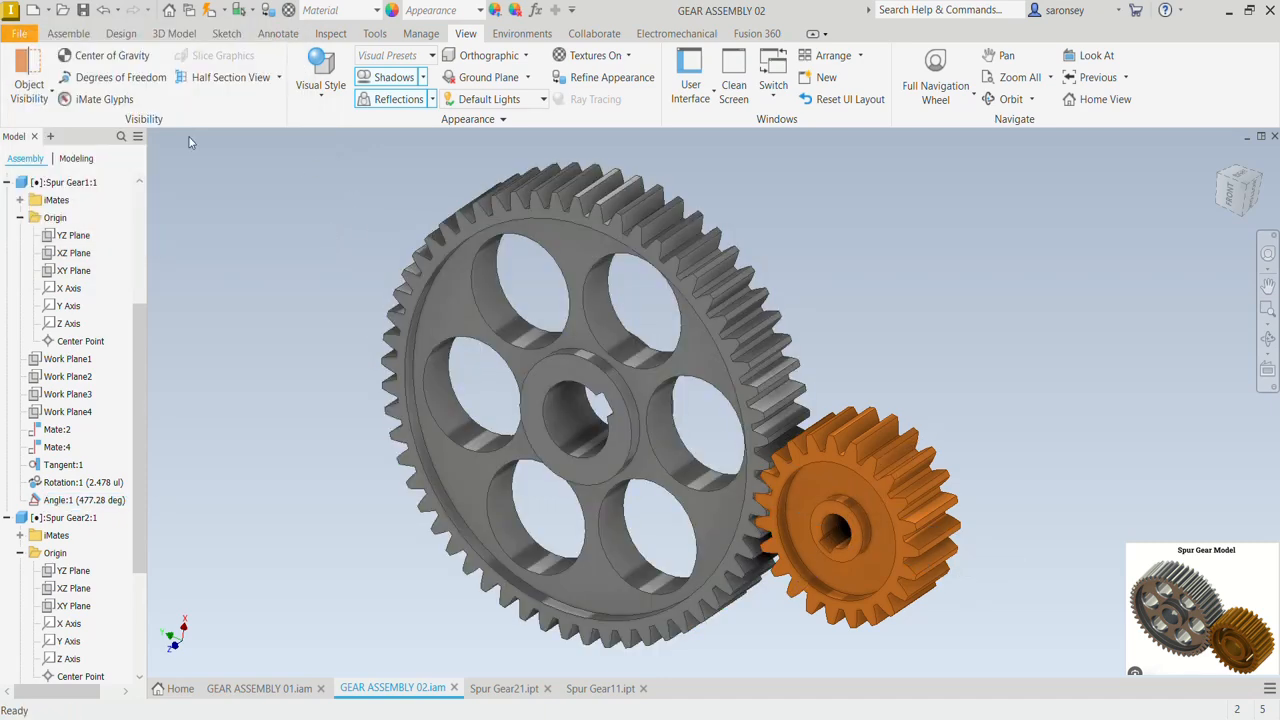